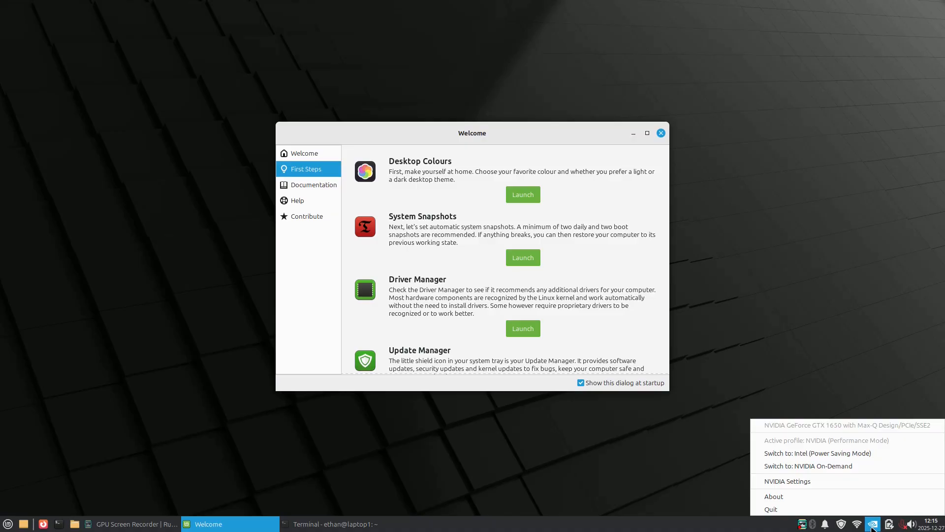
Check the NVIDIA graphics profile options and the Welcome screen's First Steps, and close the Welcome window.
{"action": "left_click", "coordinate": [872, 528]}
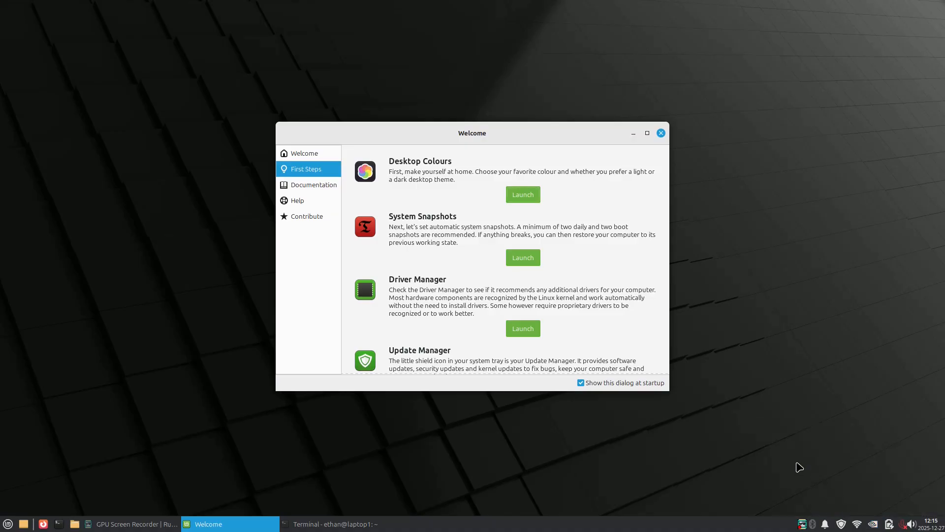
{"action": "scroll", "coordinate": [422, 320], "scroll_direction": "down", "scroll_amount": 1}
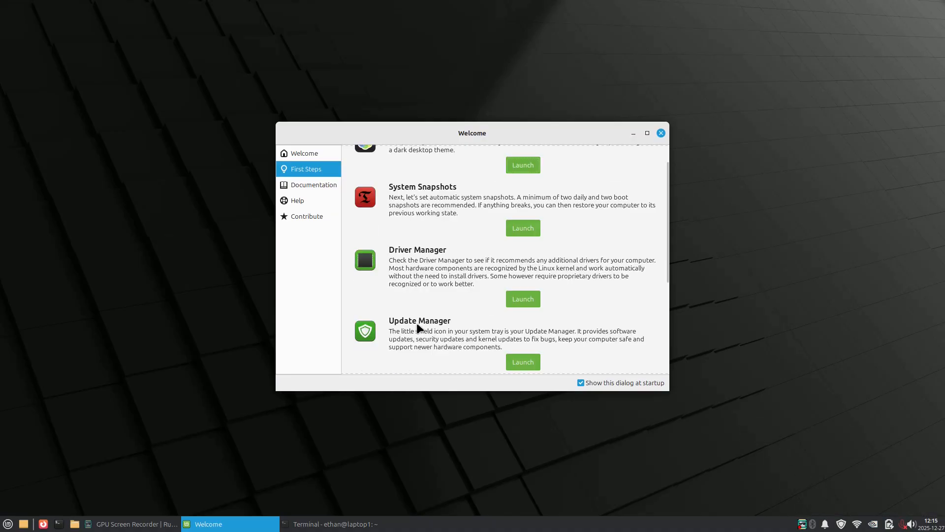
{"action": "left_click", "coordinate": [661, 133]}
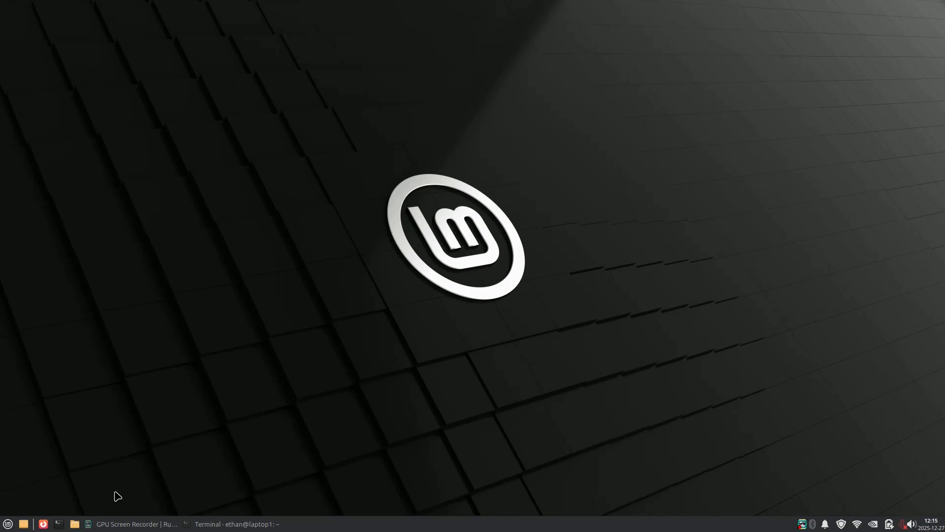
Bring up GPU Screen Recorder to check its recording status, and minimize it again.
{"action": "left_click", "coordinate": [127, 525]}
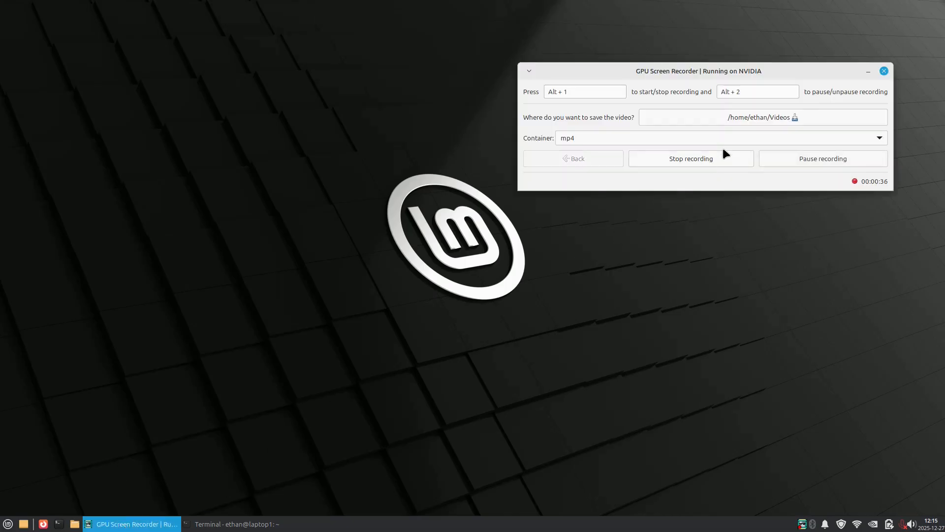
{"action": "left_click", "coordinate": [868, 73]}
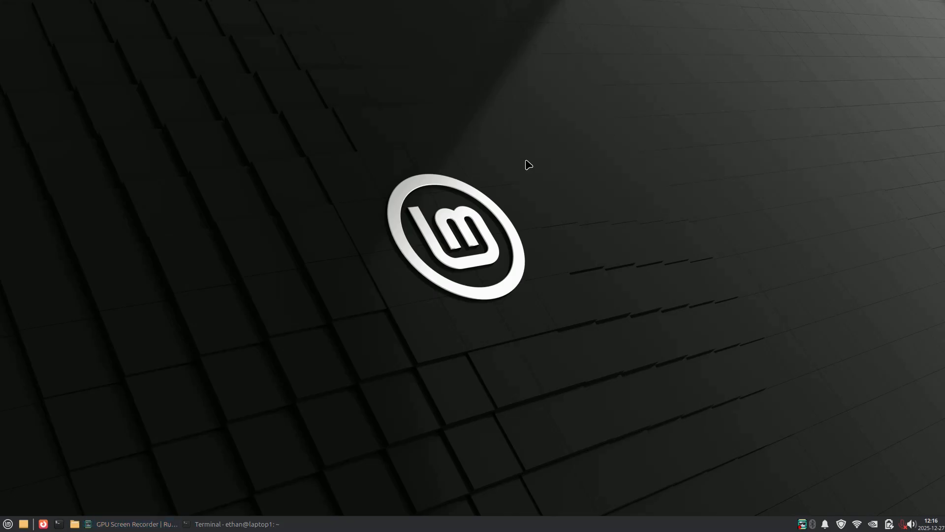
Switch to the terminal, highlight the CPU and NVIDIA GPU models in the system information, and close the terminal.
{"action": "left_click", "coordinate": [227, 523]}
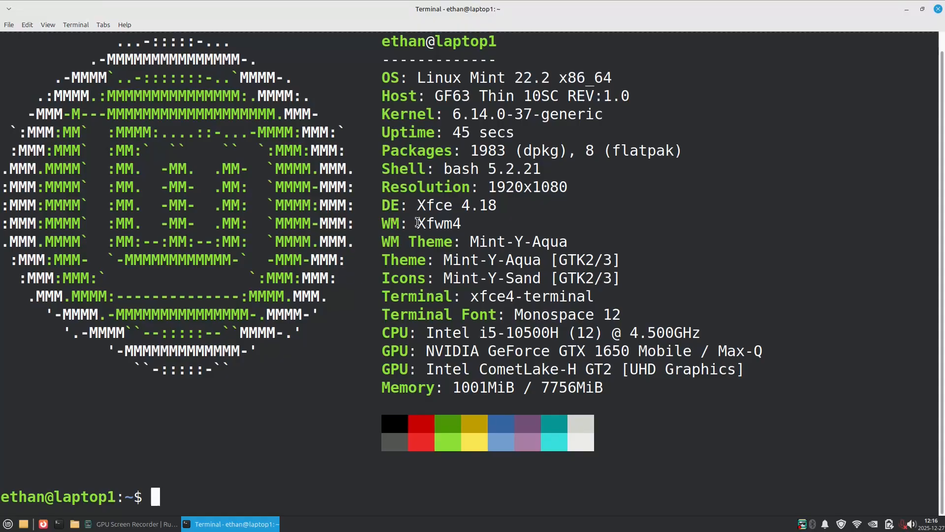
{"action": "left_click_drag", "start_coordinate": [429, 332], "coordinate": [558, 333]}
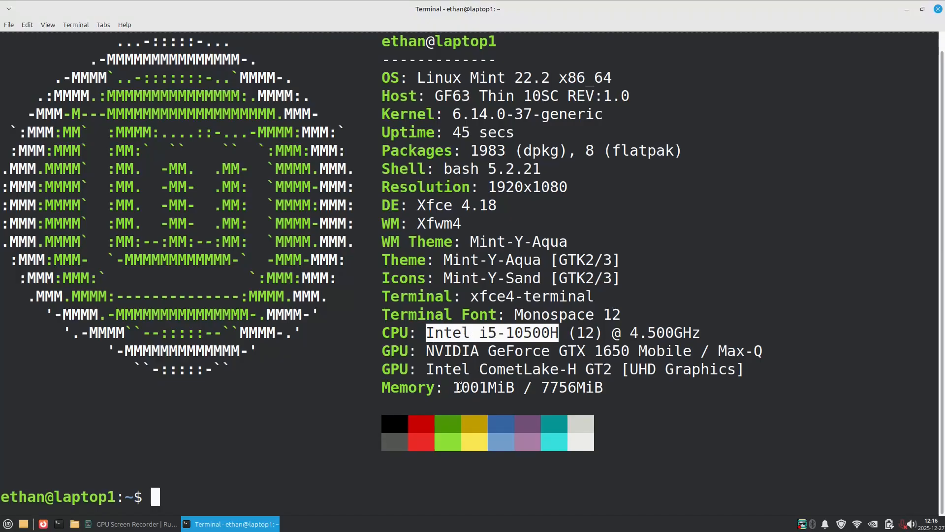
{"action": "left_click_drag", "start_coordinate": [427, 351], "coordinate": [694, 355]}
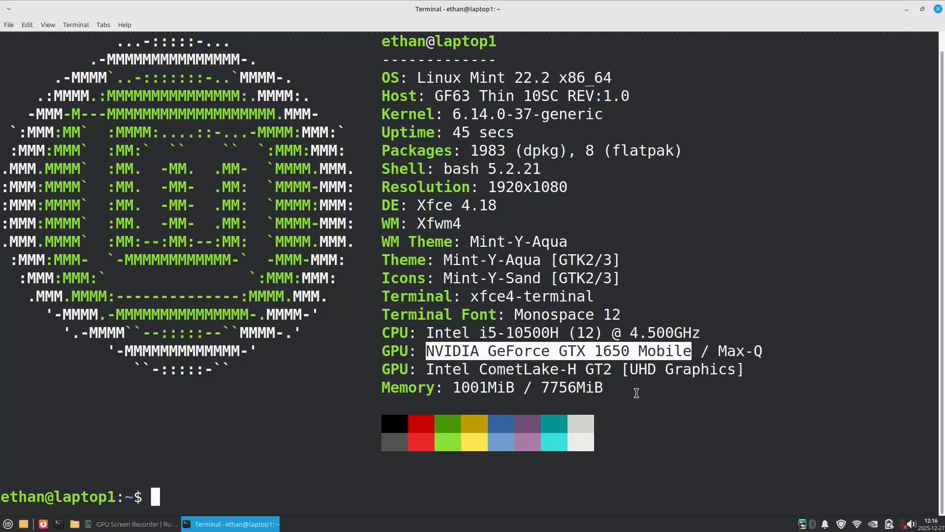
{"action": "left_click", "coordinate": [938, 8]}
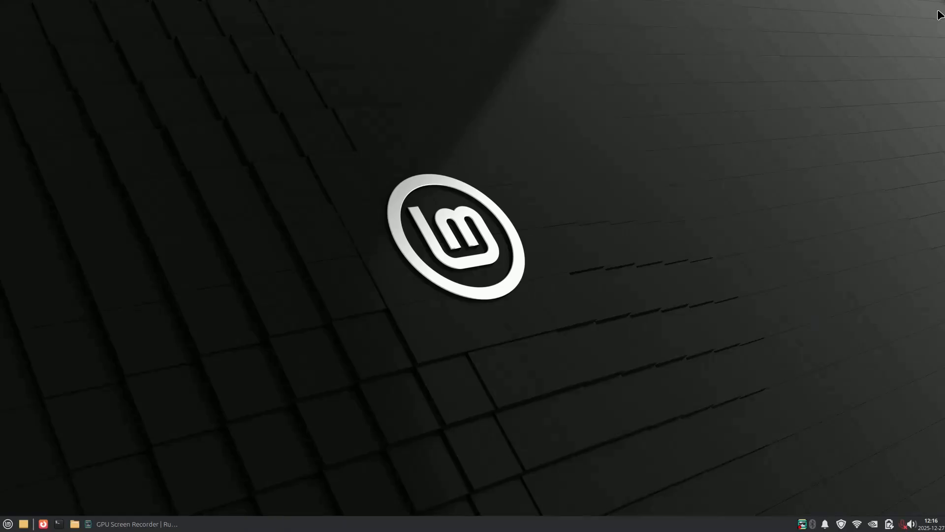
Turn off application descriptions in the Whisker Menu properties and check the Accessories list in the menu.
{"action": "left_click", "coordinate": [9, 524]}
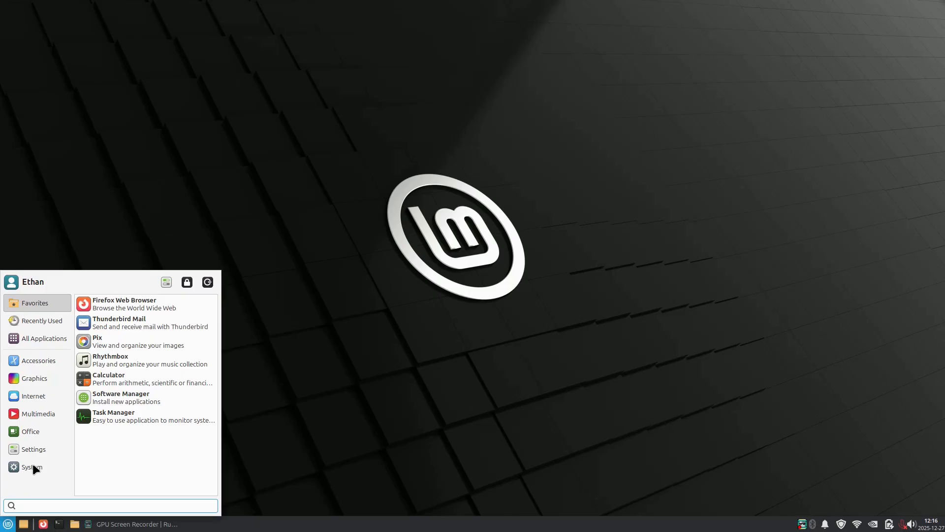
{"action": "mouse_move", "coordinate": [38, 379]}
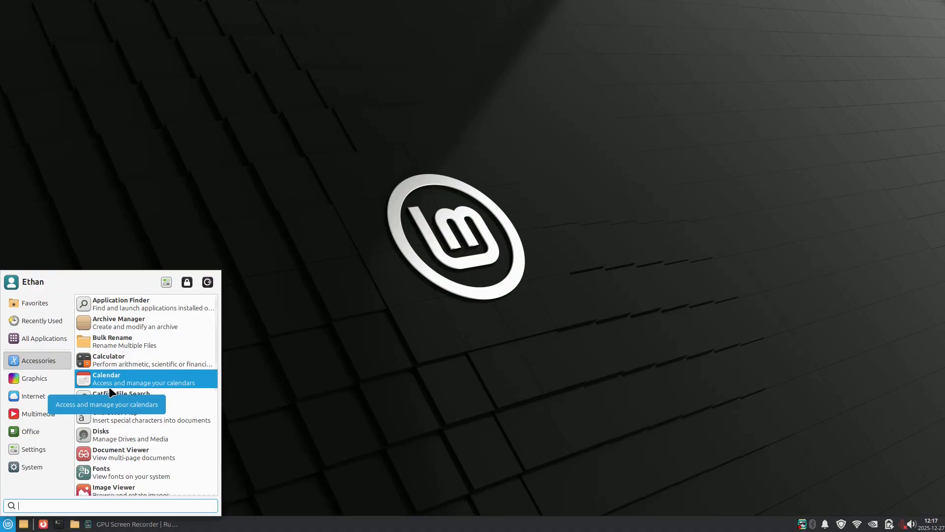
{"action": "right_click", "coordinate": [9, 524]}
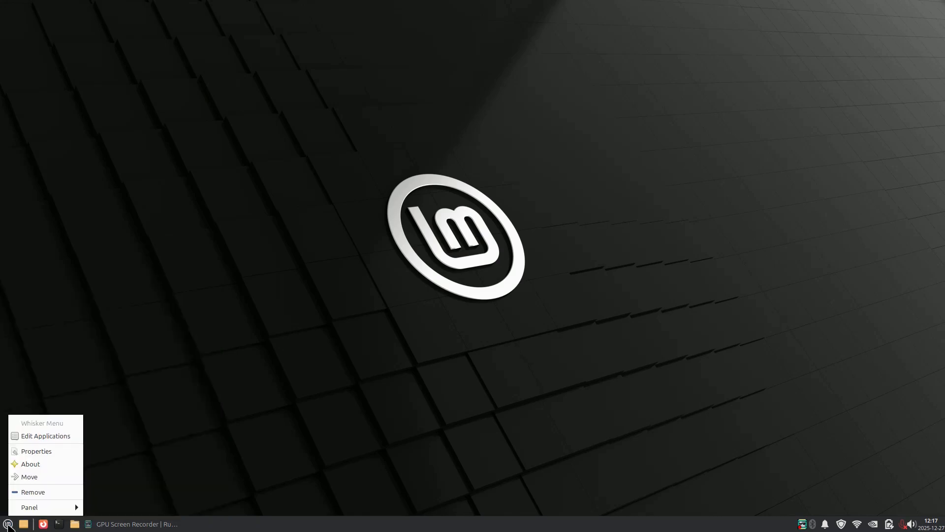
{"action": "left_click", "coordinate": [36, 455]}
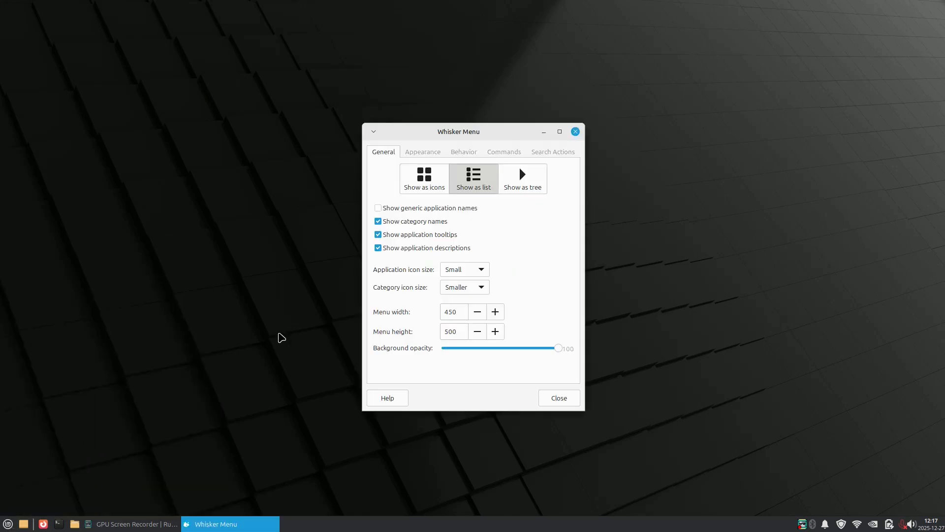
{"action": "left_click", "coordinate": [379, 248]}
{"action": "left_click", "coordinate": [8, 524]}
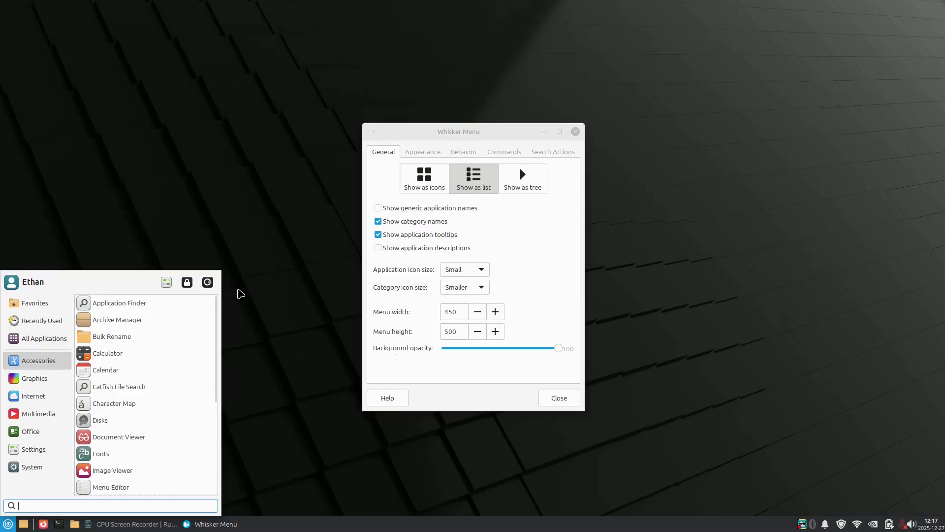
Set the Whisker Menu width to 500 and height to 550, check the resized menu, and close its properties.
{"action": "left_click", "coordinate": [458, 311]}
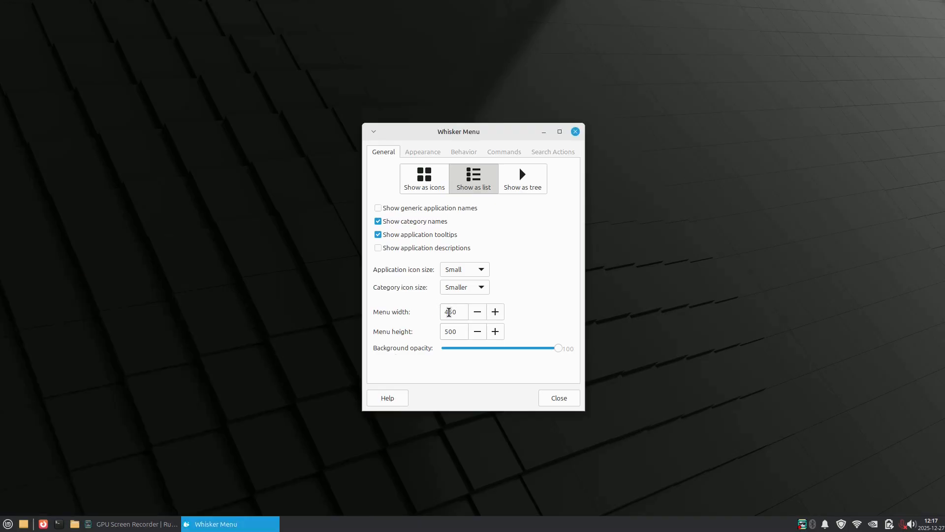
{"action": "left_click_drag", "start_coordinate": [461, 311], "coordinate": [439, 312]}
{"action": "type", "text": "50"}
{"action": "left_click_drag", "start_coordinate": [460, 331], "coordinate": [444, 330]}
{"action": "type", "text": "55"}
{"action": "left_click", "coordinate": [7, 524]}
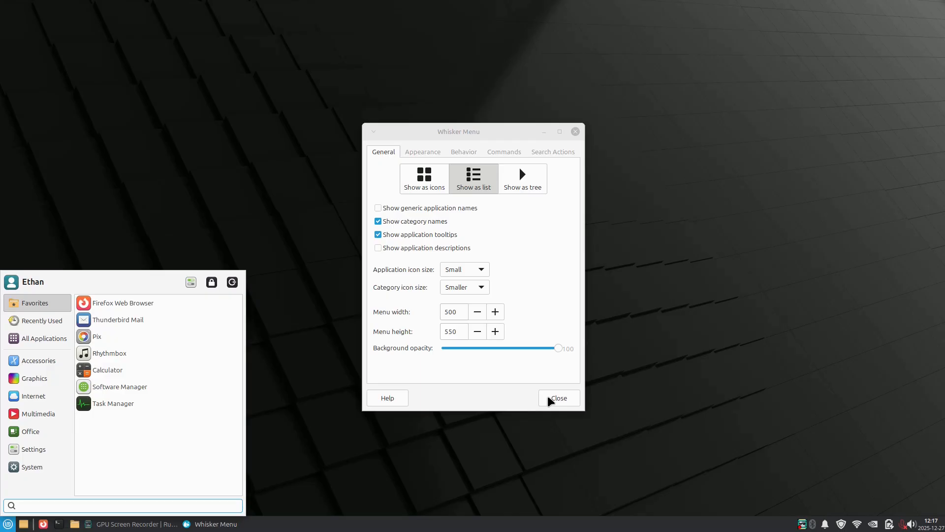
{"action": "key", "text": "Escape"}
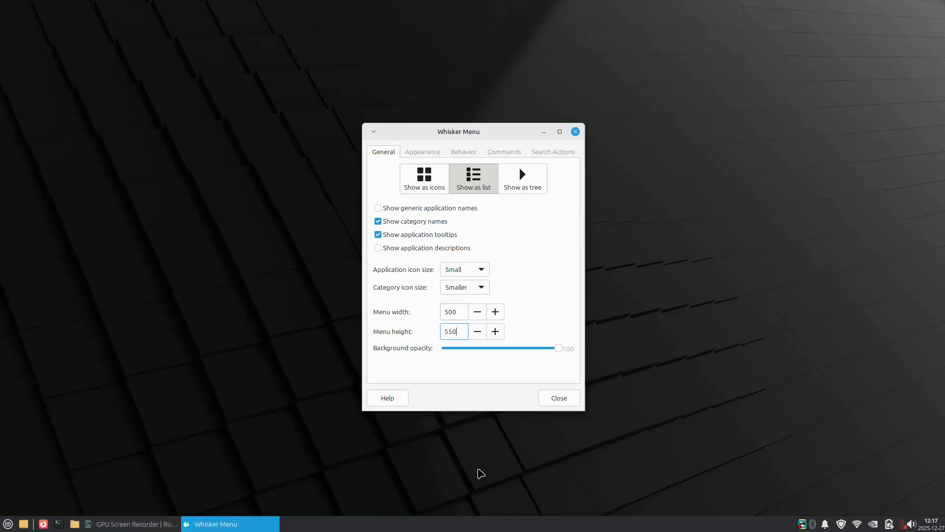
{"action": "left_click", "coordinate": [560, 401]}
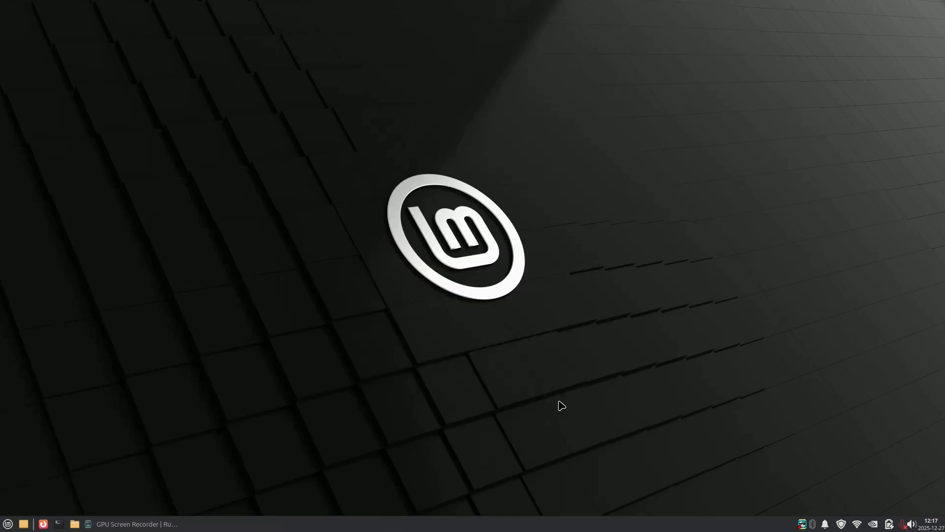
Open the preferences of the panel and set its row size to 40 pixels.
{"action": "right_click", "coordinate": [384, 527]}
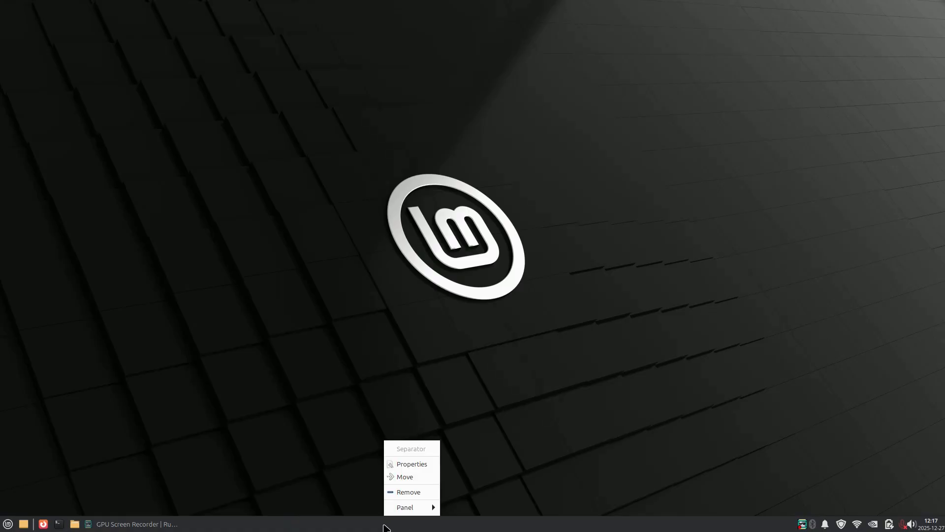
{"action": "mouse_move", "coordinate": [411, 513]}
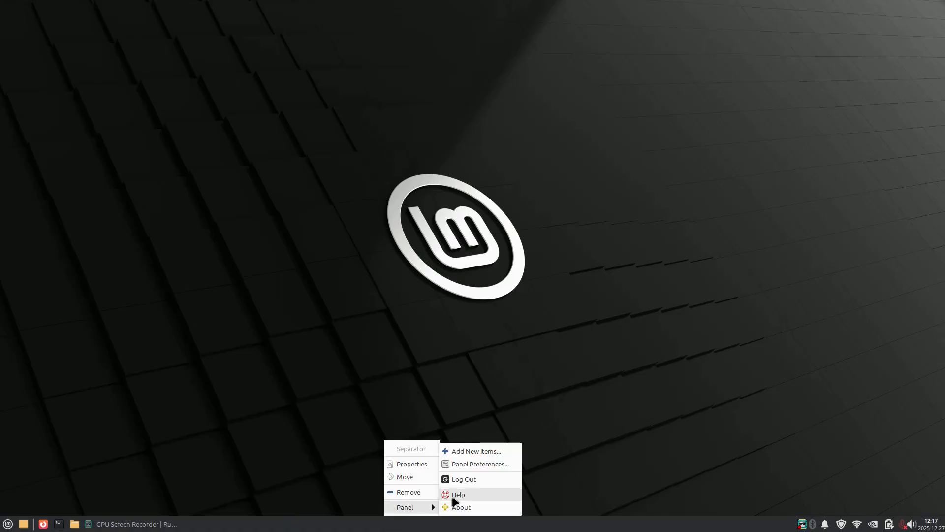
{"action": "left_click", "coordinate": [475, 465]}
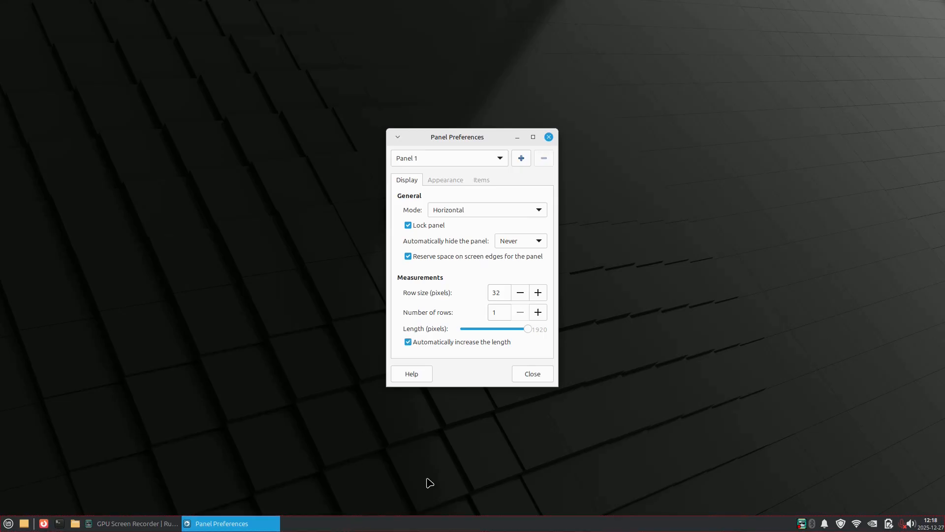
{"action": "left_click", "coordinate": [502, 291]}
{"action": "left_click_drag", "start_coordinate": [503, 291], "coordinate": [490, 294]}
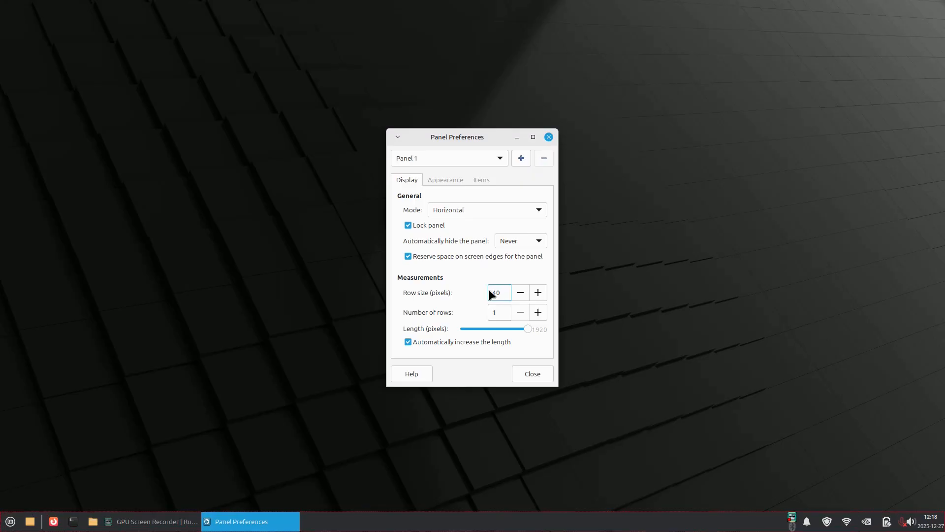
Set the fixed icon size of Panel 1 to 28 pixels.
{"action": "left_click", "coordinate": [449, 180]}
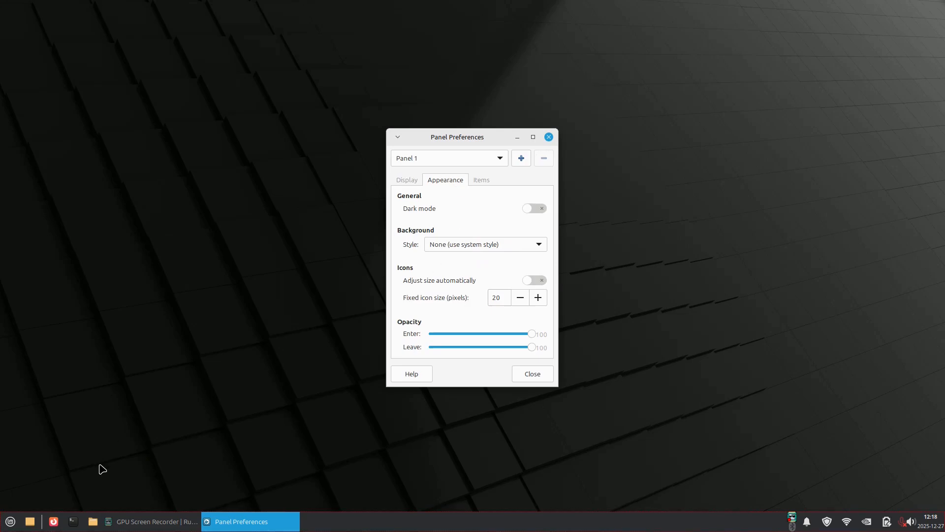
{"action": "left_click_drag", "start_coordinate": [503, 297], "coordinate": [482, 295]}
{"action": "type", "text": "2"}
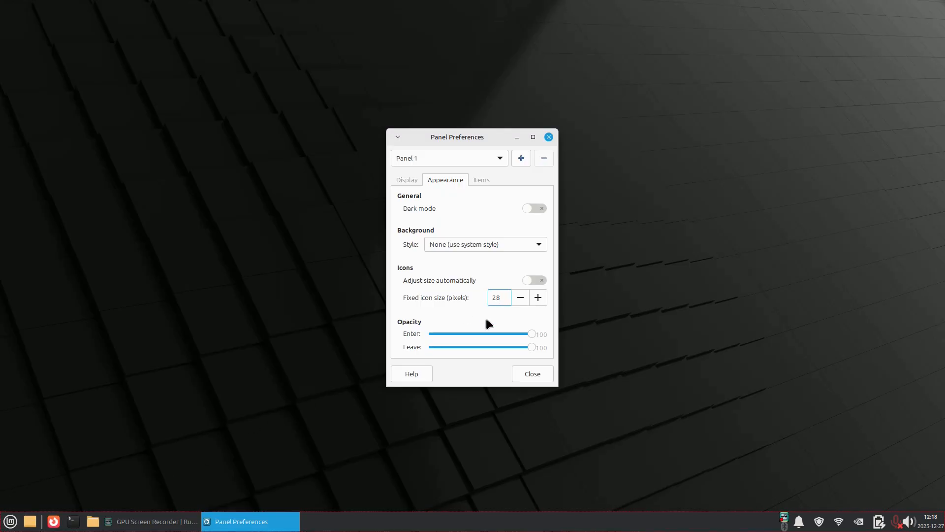
{"action": "left_click_drag", "start_coordinate": [502, 298], "coordinate": [484, 301]}
Search the available panel items for "work" and add the Workspace Switcher to Panel 1.
{"action": "left_click", "coordinate": [482, 179]}
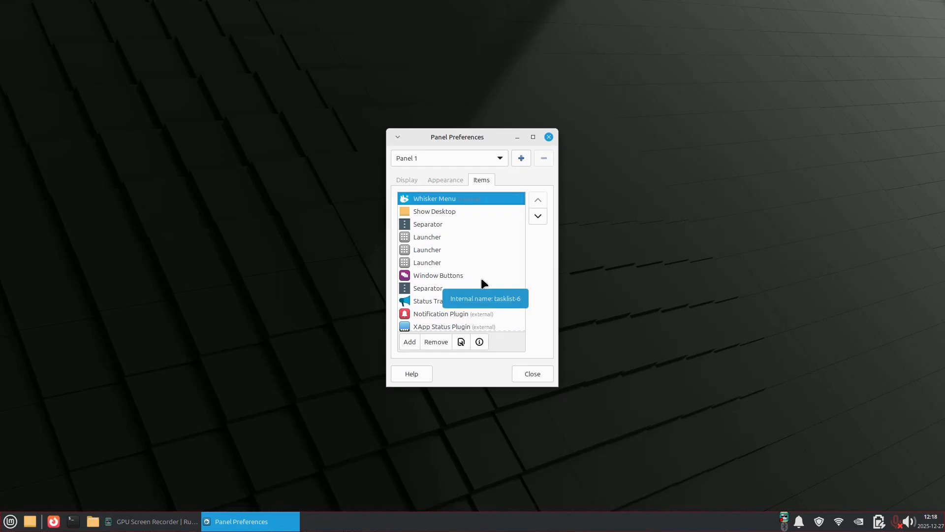
{"action": "left_click", "coordinate": [412, 341]}
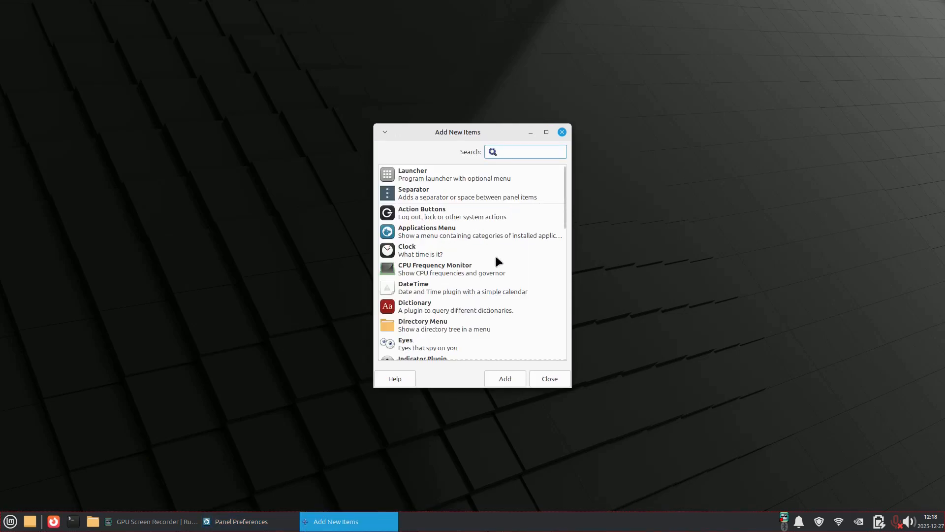
{"action": "type", "text": "work"}
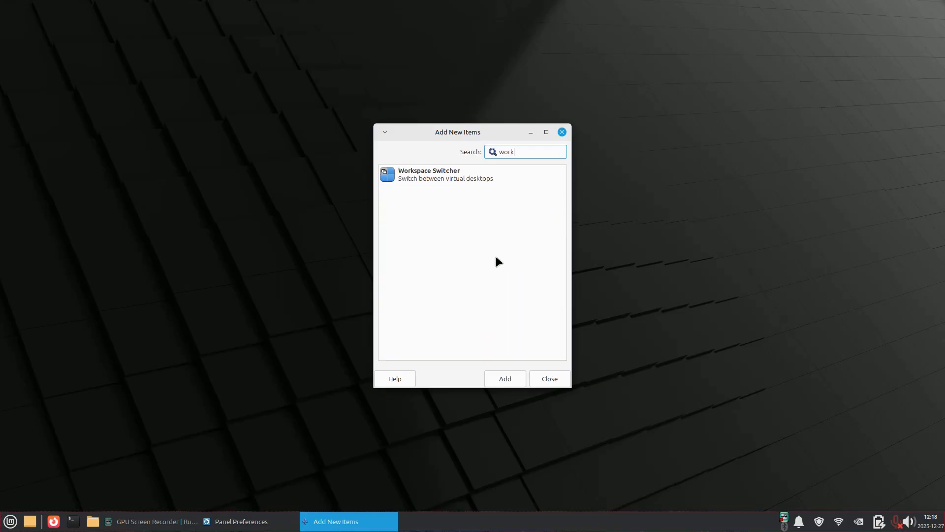
{"action": "left_click", "coordinate": [472, 178]}
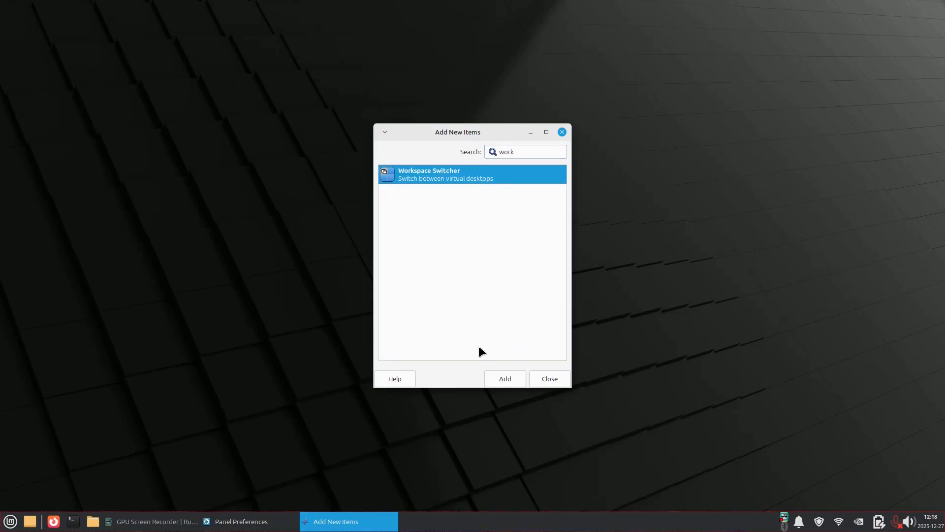
{"action": "left_click", "coordinate": [504, 382]}
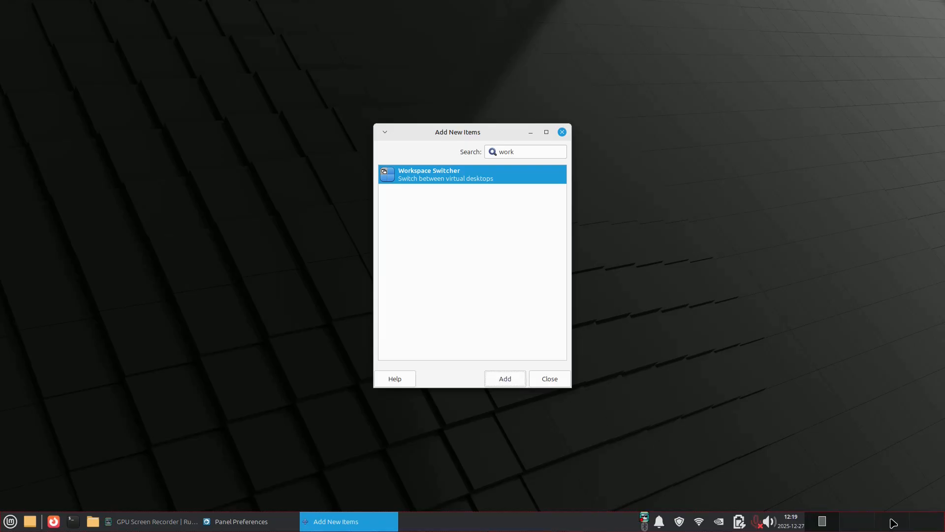
{"action": "left_click", "coordinate": [553, 380]}
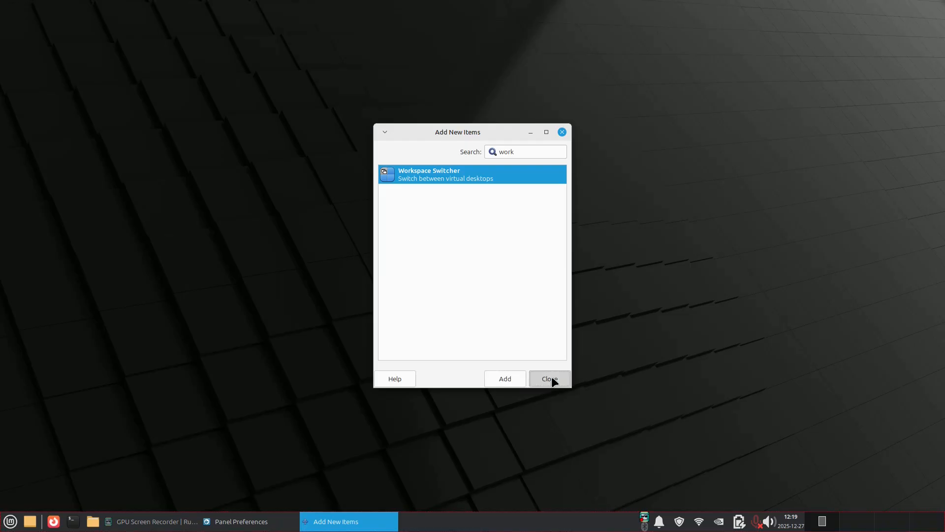
{"action": "left_click", "coordinate": [554, 381]}
Move the Workspace Switcher to the start of the panel's item order, ahead of the Whisker Menu.
{"action": "scroll", "coordinate": [502, 319], "scroll_direction": "down", "scroll_amount": 2}
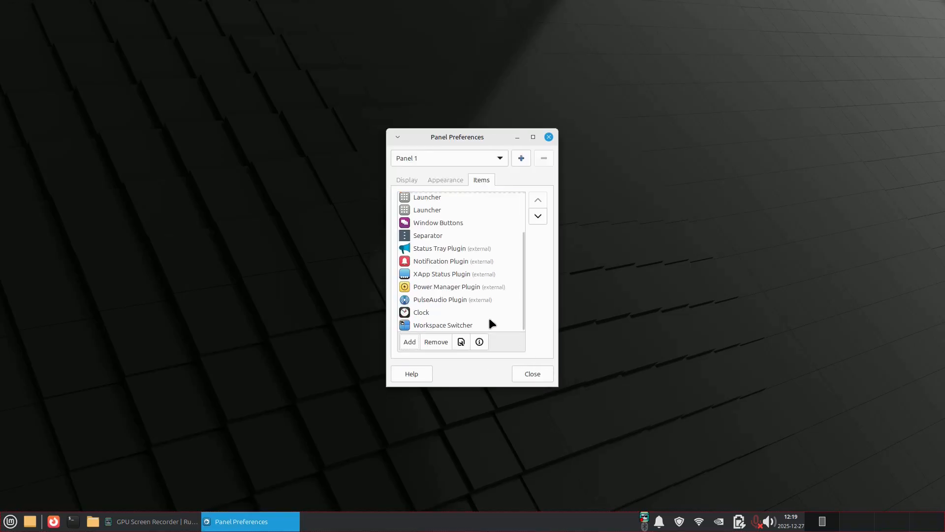
{"action": "left_click", "coordinate": [477, 325]}
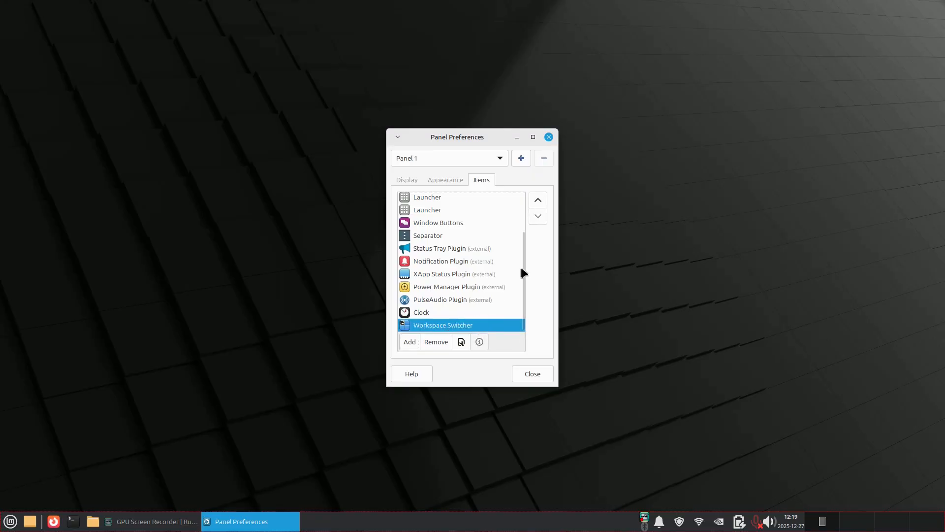
{"action": "left_click", "coordinate": [541, 200]}
{"action": "left_click", "coordinate": [541, 200]}
{"action": "left_click", "coordinate": [541, 199]}
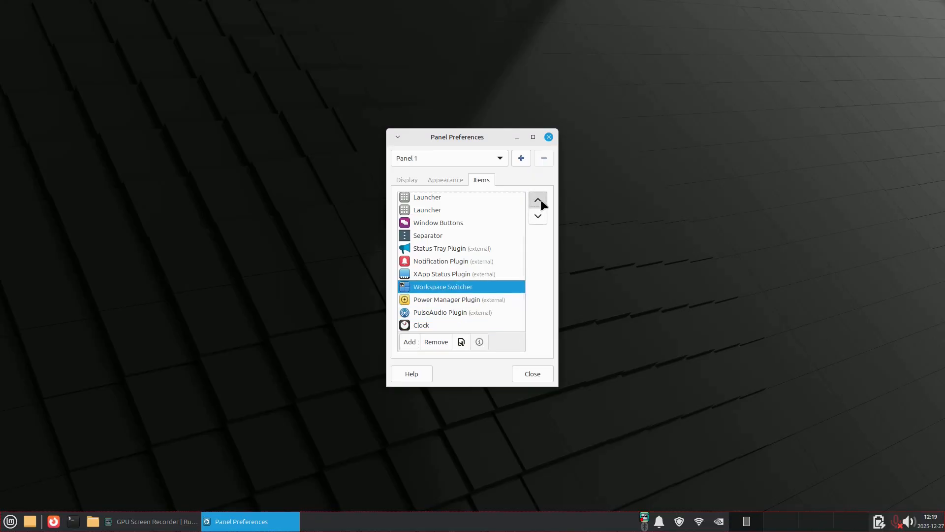
{"action": "left_click", "coordinate": [541, 200]}
{"action": "left_click", "coordinate": [541, 200]}
{"action": "left_click", "coordinate": [541, 200]}
{"action": "left_click", "coordinate": [541, 199]}
{"action": "left_click", "coordinate": [541, 200]}
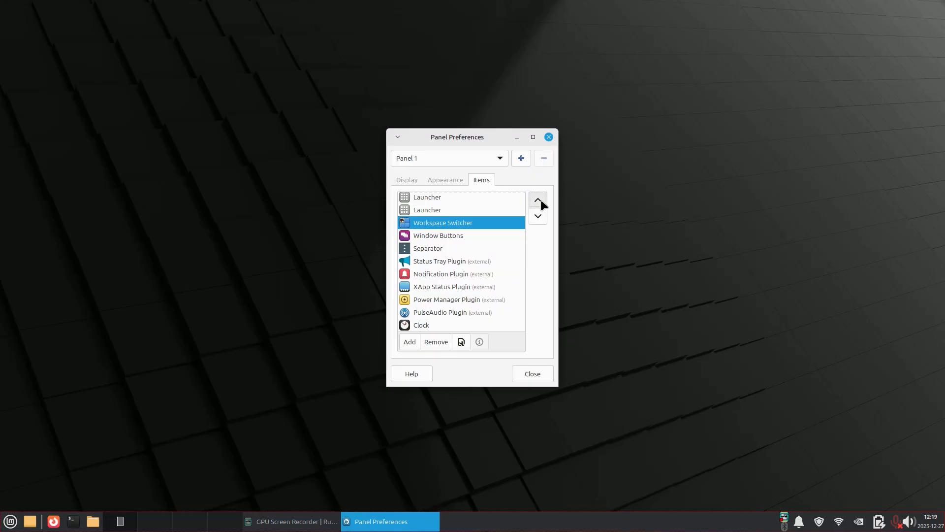
{"action": "left_click", "coordinate": [540, 200]}
{"action": "left_click", "coordinate": [541, 200]}
{"action": "left_click", "coordinate": [541, 199]}
{"action": "left_click", "coordinate": [541, 200]}
{"action": "left_click", "coordinate": [540, 199]}
{"action": "left_click", "coordinate": [541, 200]}
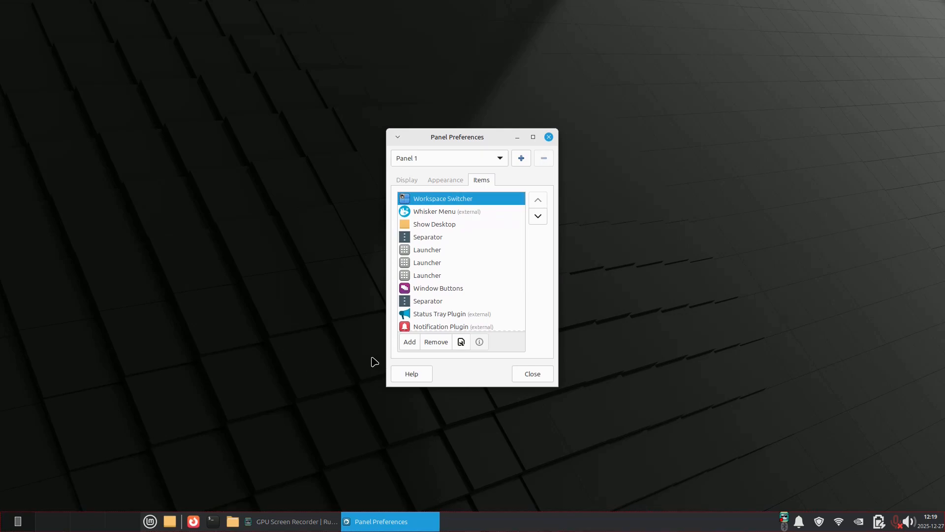
Increase the number of workspaces to 6 in the workspace settings and close them.
{"action": "right_click", "coordinate": [64, 527]}
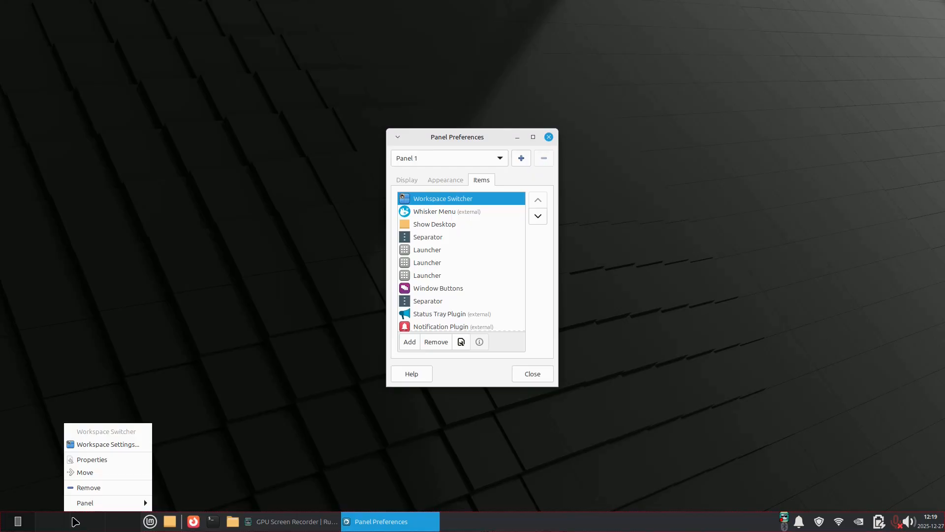
{"action": "left_click", "coordinate": [107, 444]}
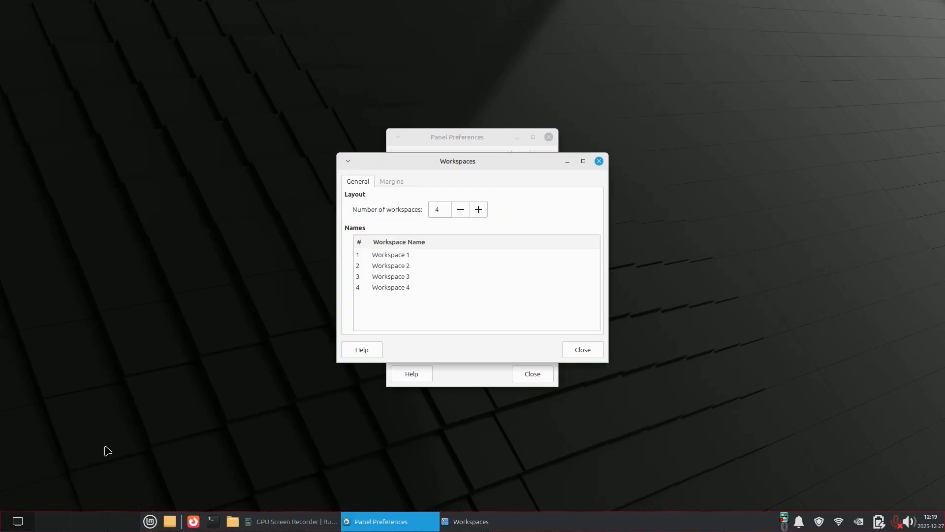
{"action": "left_click", "coordinate": [477, 210]}
{"action": "left_click", "coordinate": [477, 210]}
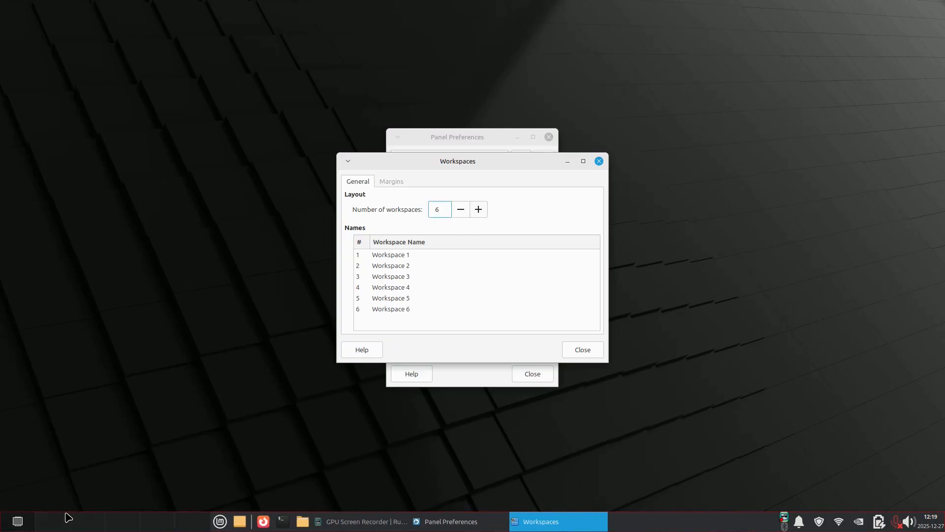
{"action": "left_click", "coordinate": [583, 350]}
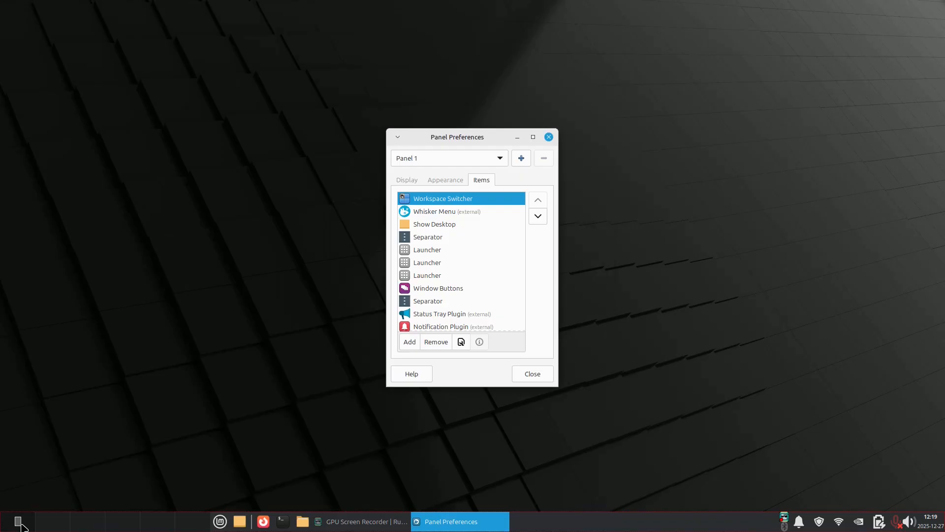
Set the Workspace Switcher's number of rows to 2 in its properties.
{"action": "right_click", "coordinate": [52, 525]}
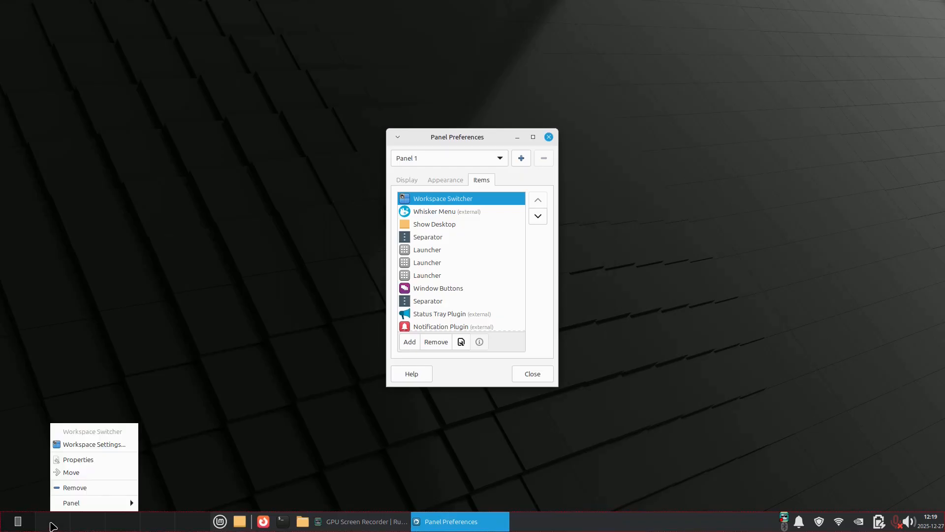
{"action": "left_click", "coordinate": [89, 462]}
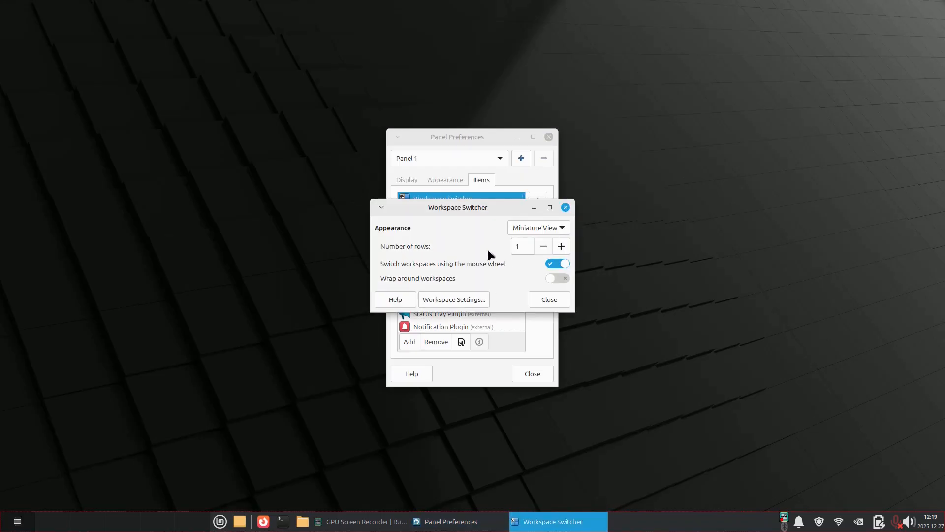
{"action": "left_click", "coordinate": [560, 246]}
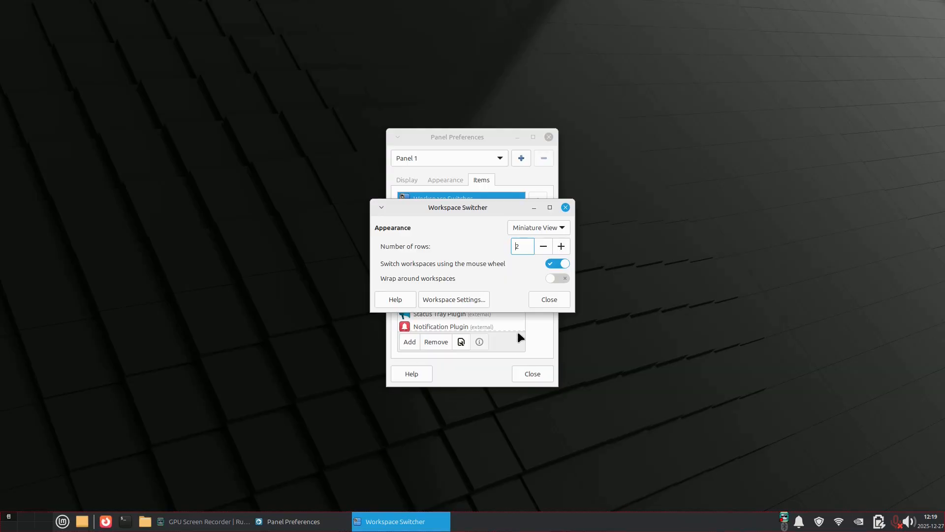
{"action": "left_click", "coordinate": [541, 301]}
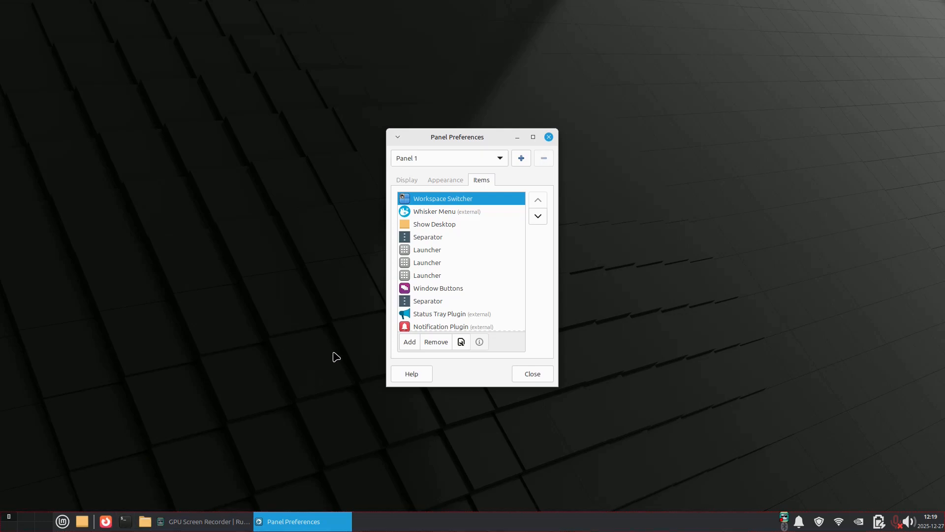
Make the separator after Show Desktop expand and set its style to Transparent.
{"action": "left_click", "coordinate": [426, 238]}
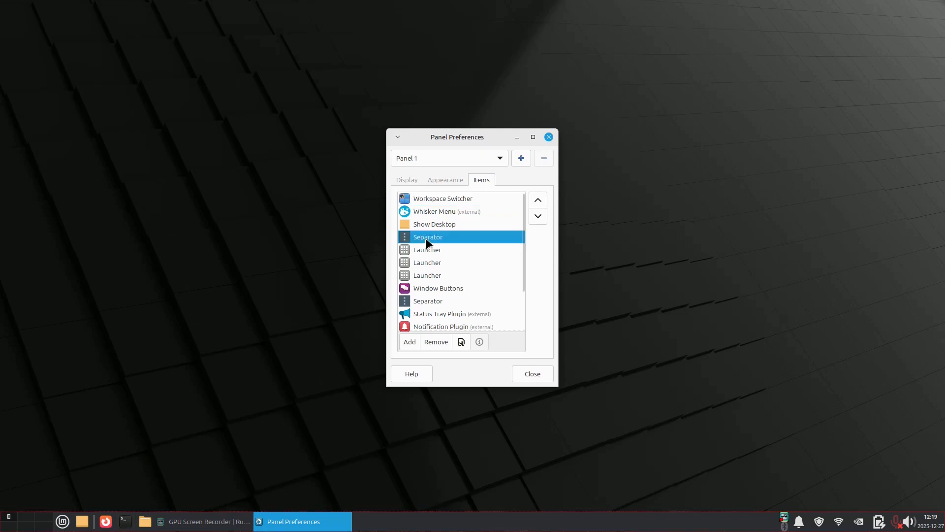
{"action": "left_click", "coordinate": [461, 342]}
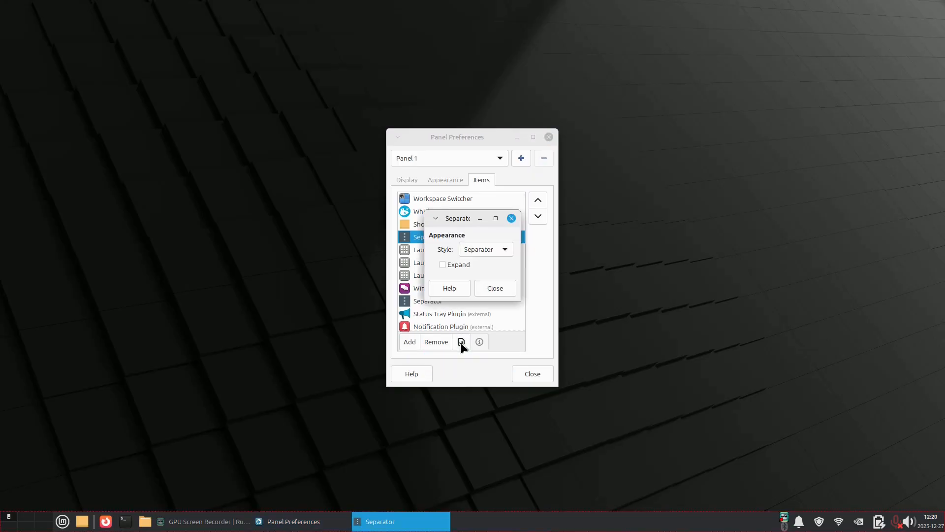
{"action": "left_click", "coordinate": [449, 264]}
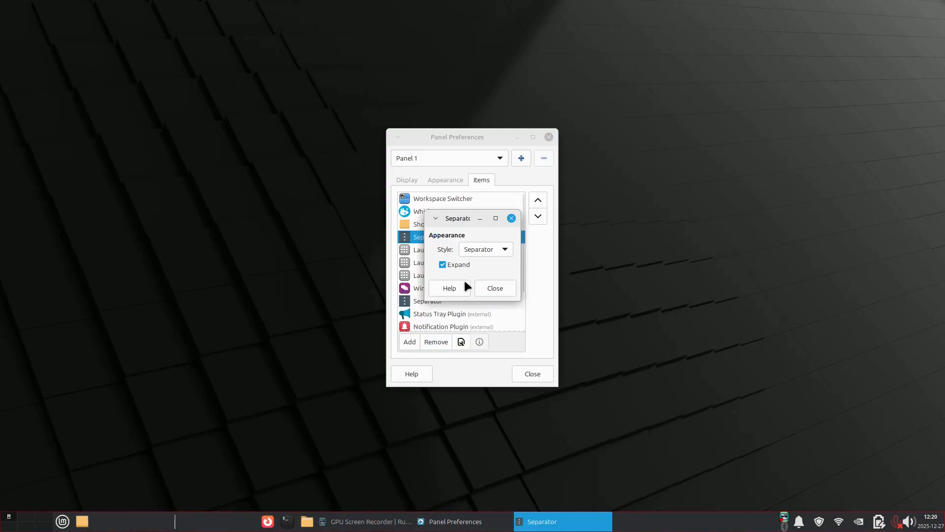
{"action": "left_click", "coordinate": [484, 251]}
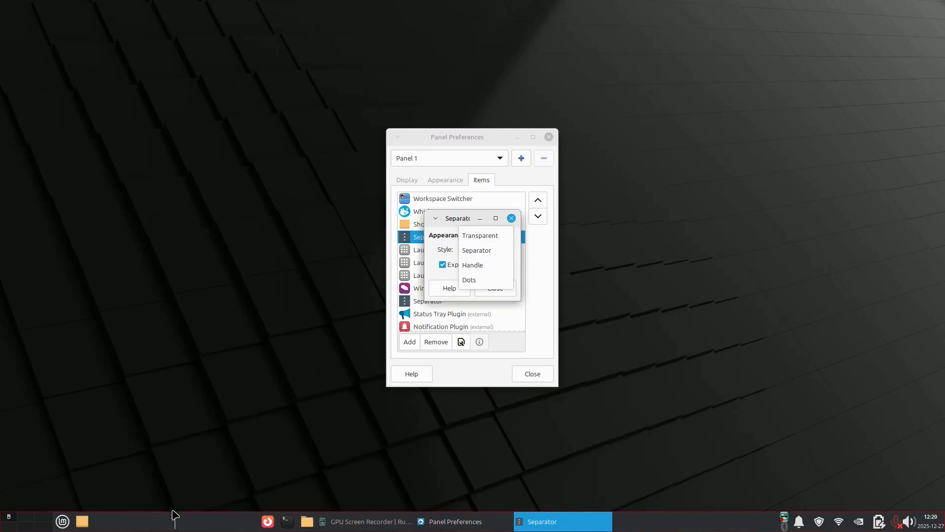
{"action": "left_click", "coordinate": [479, 237]}
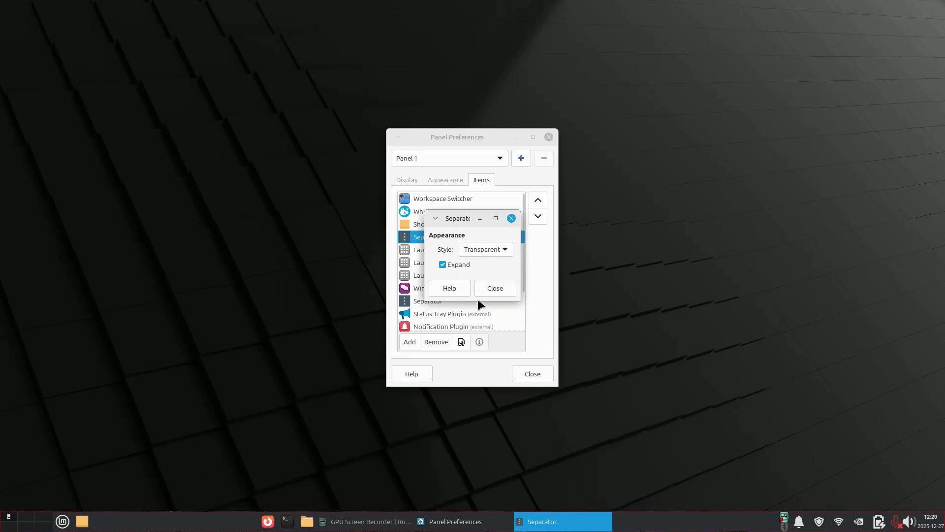
{"action": "left_click", "coordinate": [488, 289]}
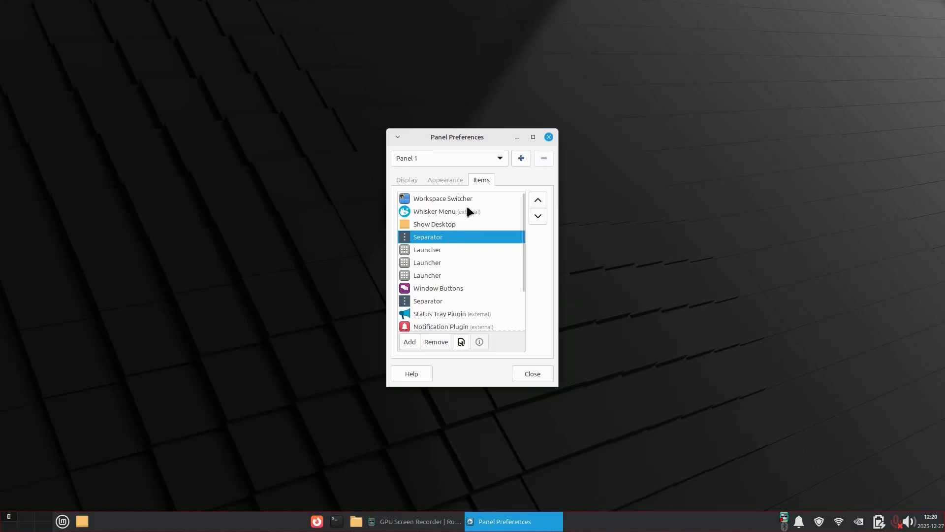
Move Show Desktop and the Whisker Menu behind the expanding separator, keeping the Whisker Menu ahead of Show Desktop.
{"action": "left_click", "coordinate": [444, 226]}
{"action": "left_click", "coordinate": [536, 216]}
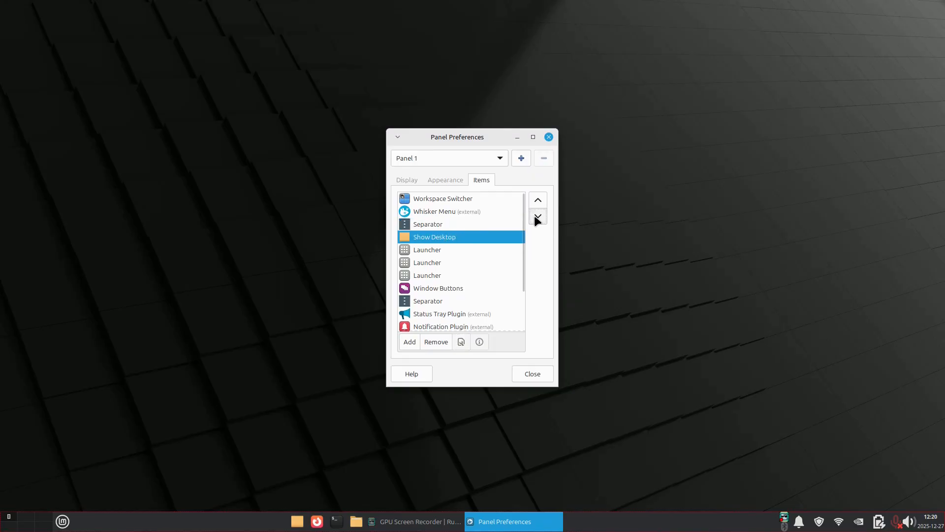
{"action": "left_click", "coordinate": [454, 211]}
{"action": "left_click", "coordinate": [538, 216]}
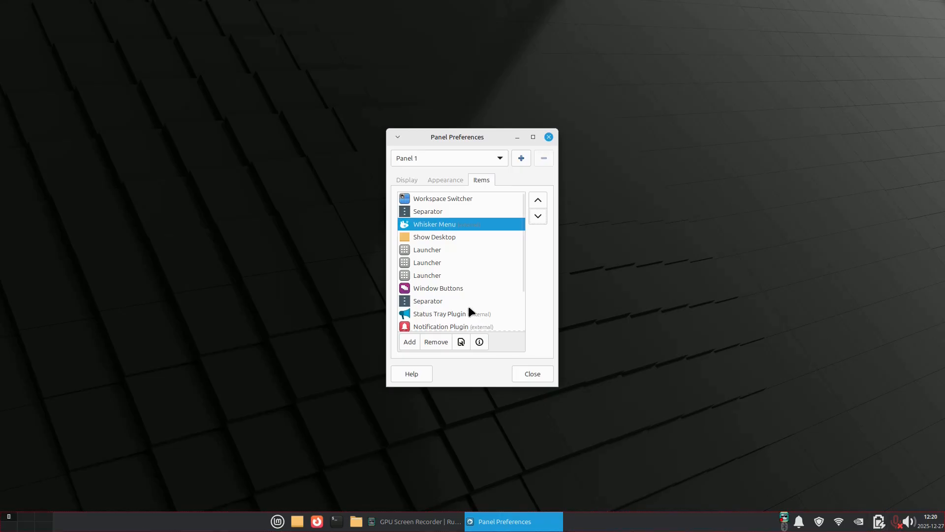
Enable square items for the Status Tray Plugin and look through its status notifiers and systray icons.
{"action": "left_click", "coordinate": [437, 314]}
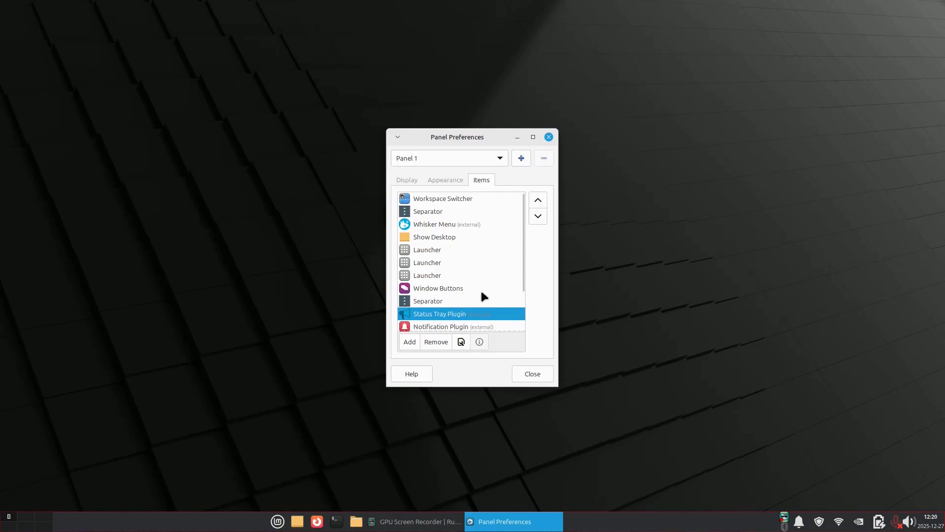
{"action": "left_click", "coordinate": [461, 342]}
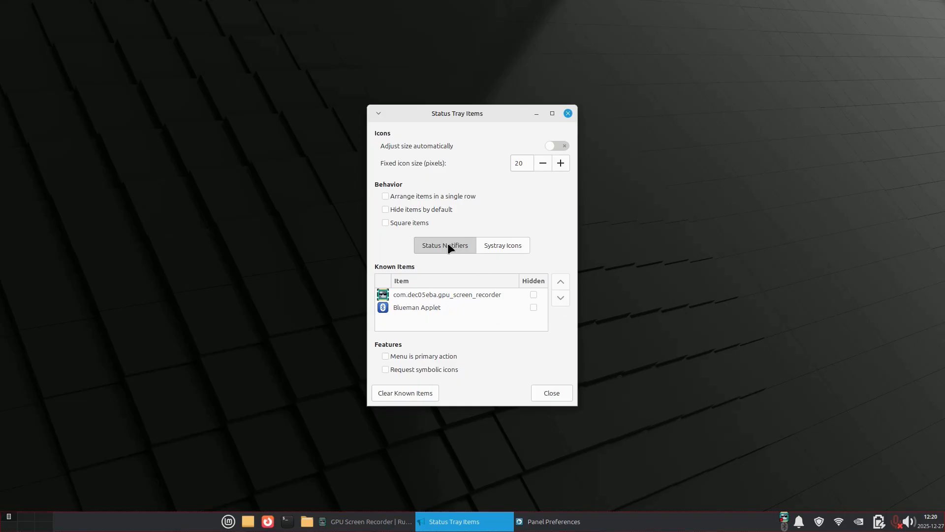
{"action": "left_click", "coordinate": [389, 222]}
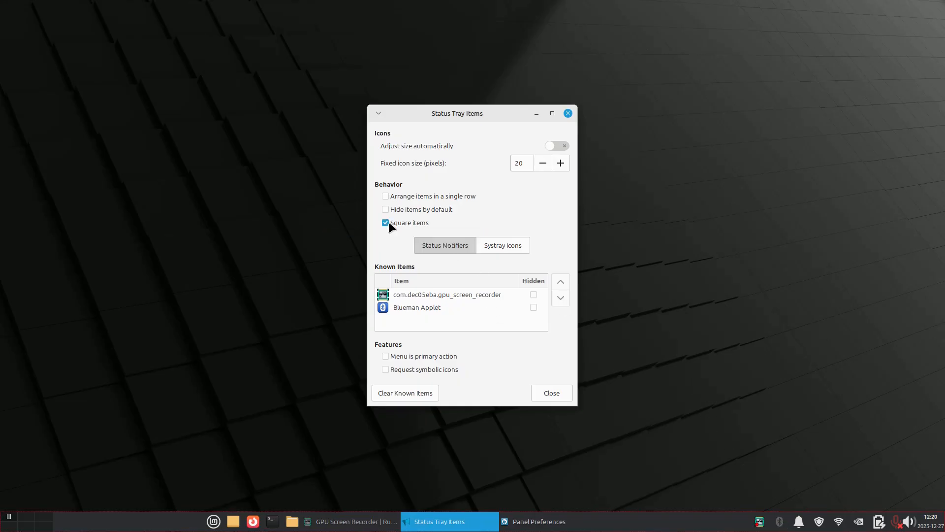
{"action": "left_click", "coordinate": [388, 222]}
{"action": "left_click", "coordinate": [389, 223]}
{"action": "left_click", "coordinate": [528, 165]}
{"action": "left_click_drag", "start_coordinate": [528, 165], "coordinate": [513, 167]}
{"action": "left_click", "coordinate": [486, 247]}
{"action": "left_click", "coordinate": [445, 245]}
{"action": "left_click", "coordinate": [544, 392]}
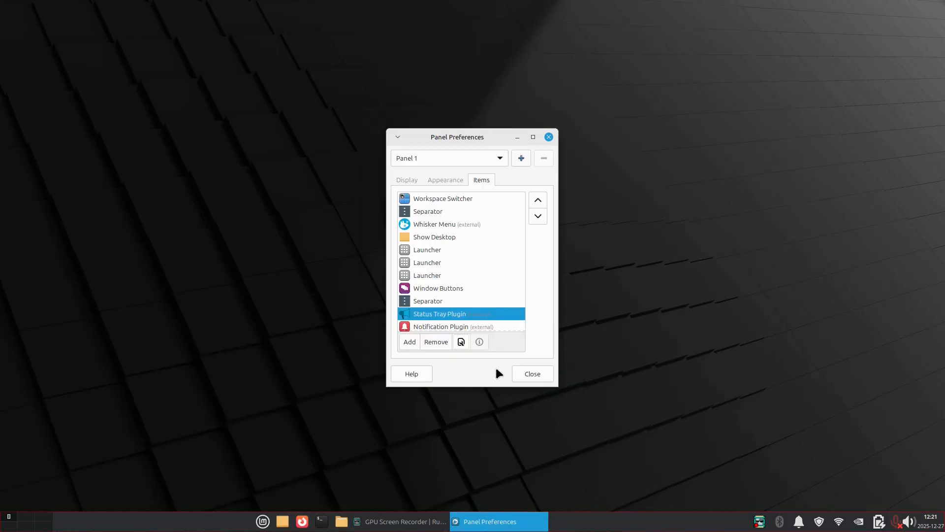
Configure the Notification Plugin to hide its panel button when there are no unread notifications.
{"action": "scroll", "coordinate": [462, 296], "scroll_direction": "down", "scroll_amount": 2}
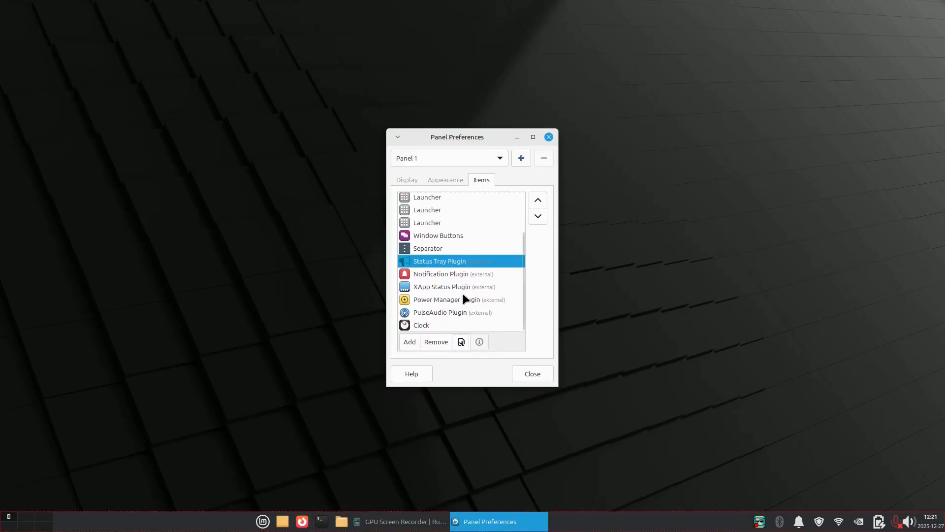
{"action": "left_click", "coordinate": [439, 276]}
{"action": "left_click", "coordinate": [461, 342]}
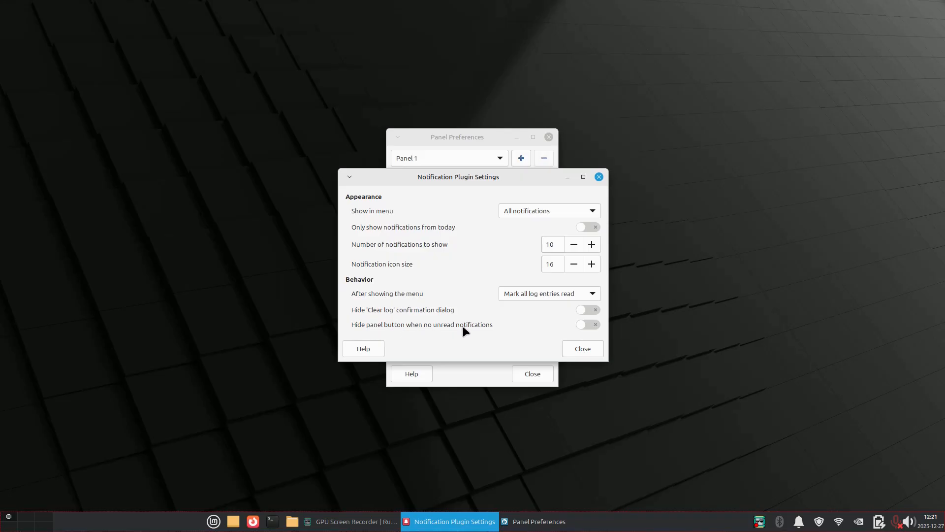
{"action": "left_click", "coordinate": [581, 324]}
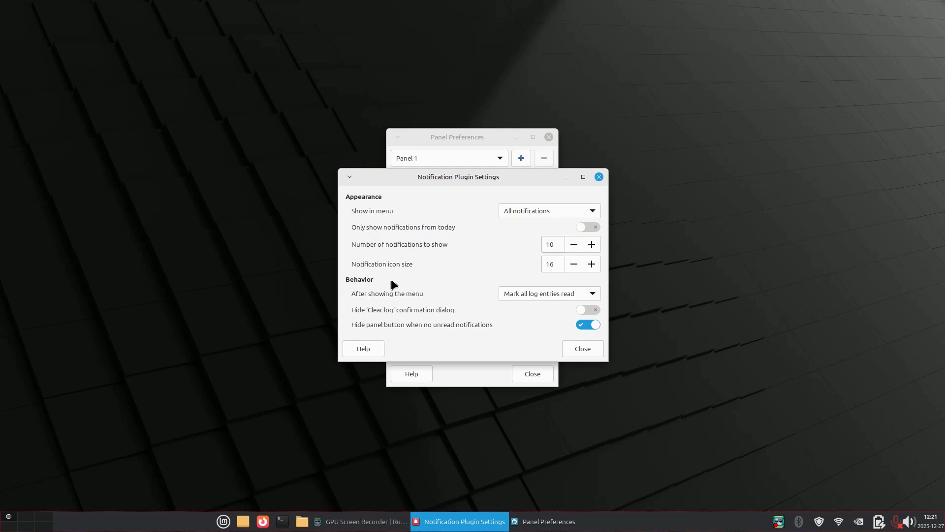
{"action": "left_click_drag", "start_coordinate": [554, 264], "coordinate": [535, 268]}
{"action": "left_click", "coordinate": [578, 345]}
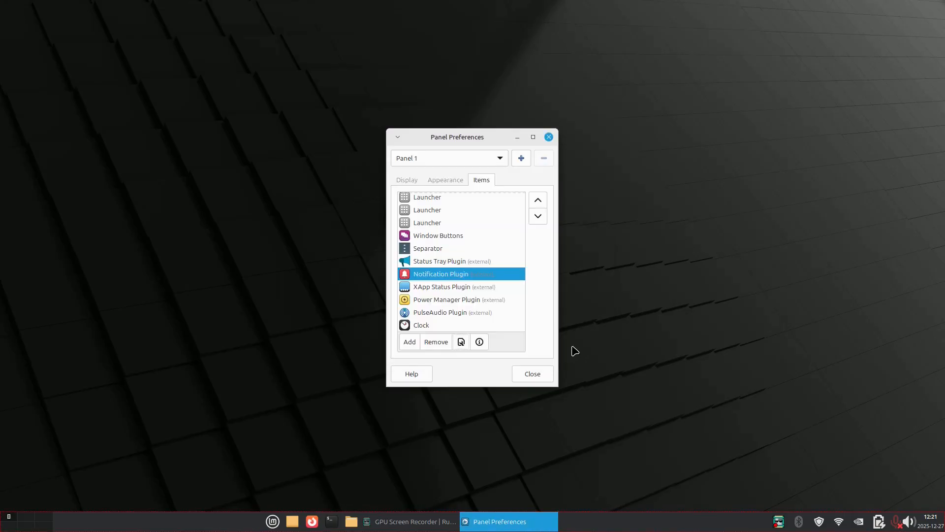
Set the symbolic icon size of the XApp Status Plugin to 24px.
{"action": "left_click", "coordinate": [445, 288]}
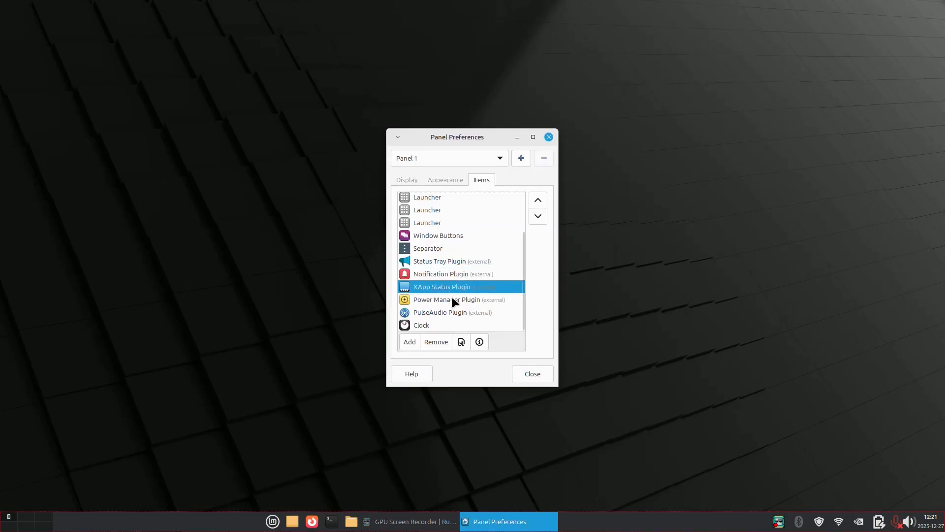
{"action": "left_click", "coordinate": [462, 341]}
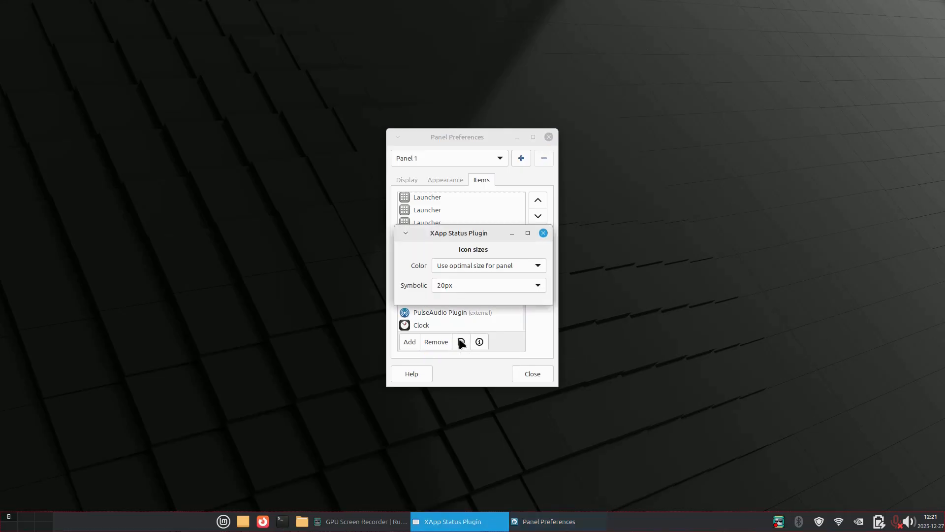
{"action": "left_click", "coordinate": [475, 285]}
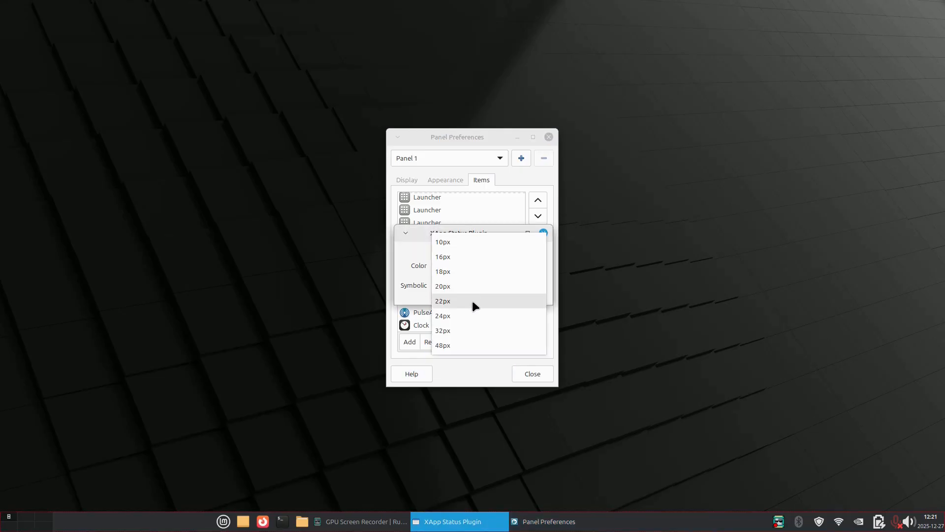
{"action": "left_click", "coordinate": [471, 316]}
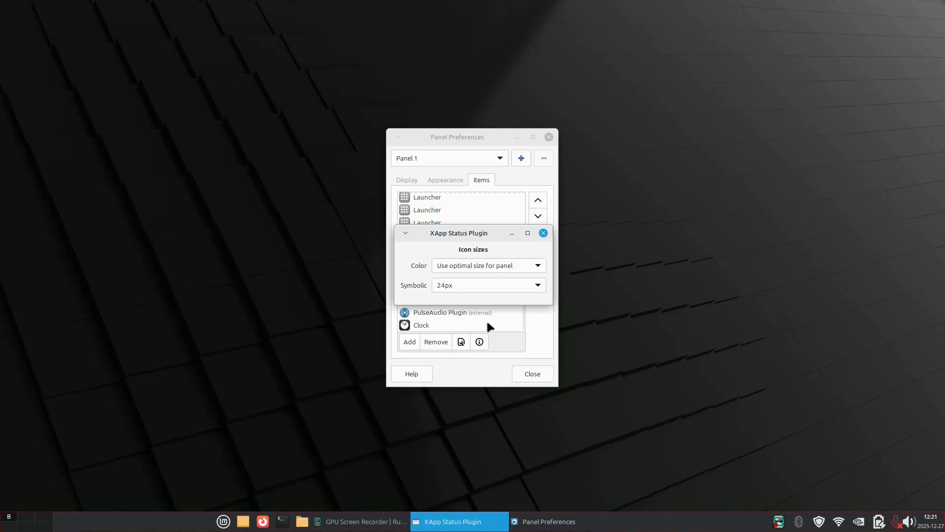
{"action": "left_click", "coordinate": [543, 234]}
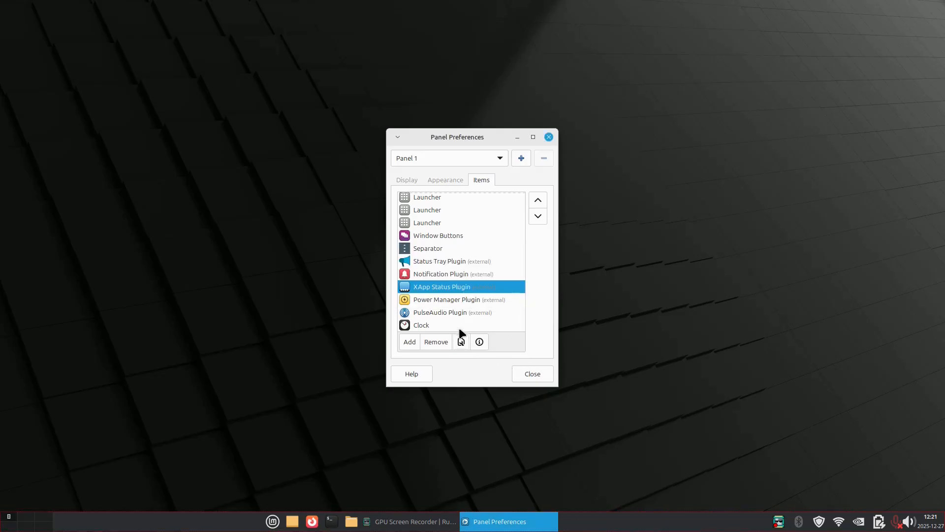
Try the Percentage label for the Power Manager Plugin and switch it back to None.
{"action": "left_click", "coordinate": [443, 299]}
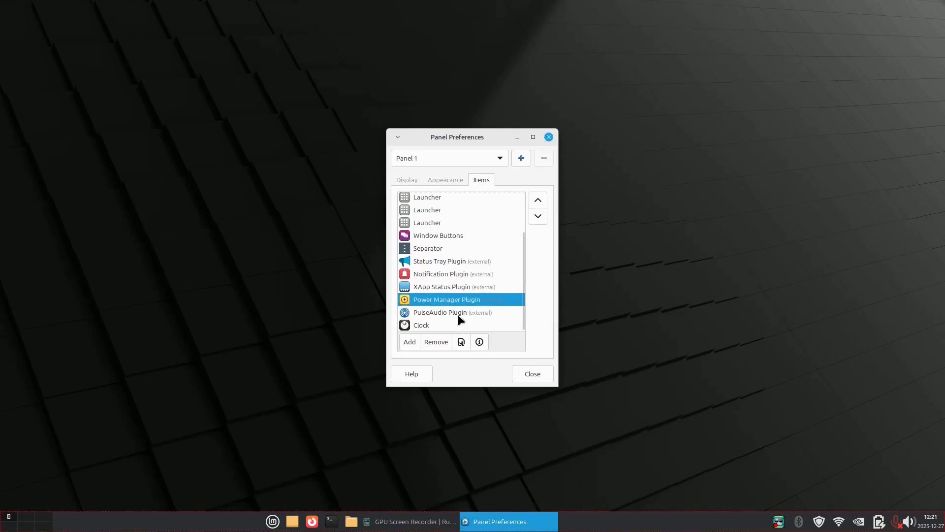
{"action": "left_click", "coordinate": [463, 340]}
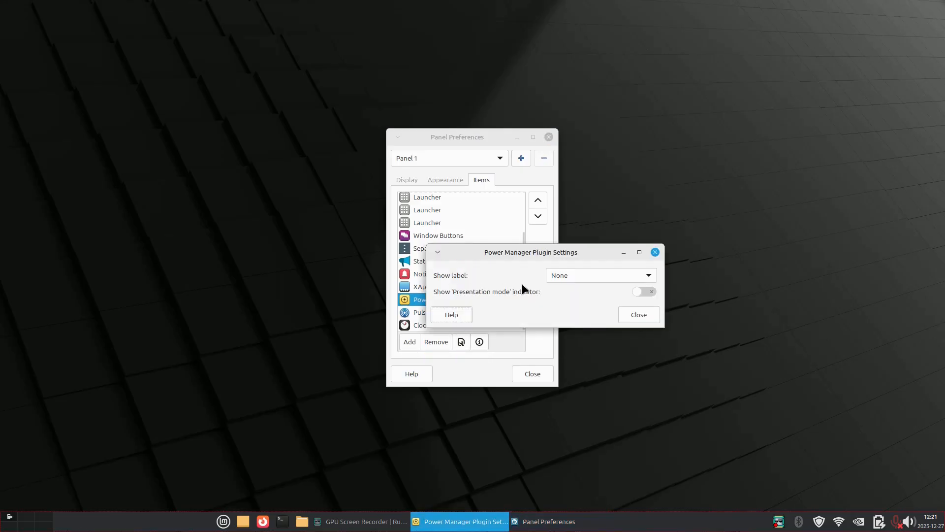
{"action": "left_click", "coordinate": [595, 277]}
{"action": "left_click", "coordinate": [595, 276]}
{"action": "left_click", "coordinate": [595, 277]}
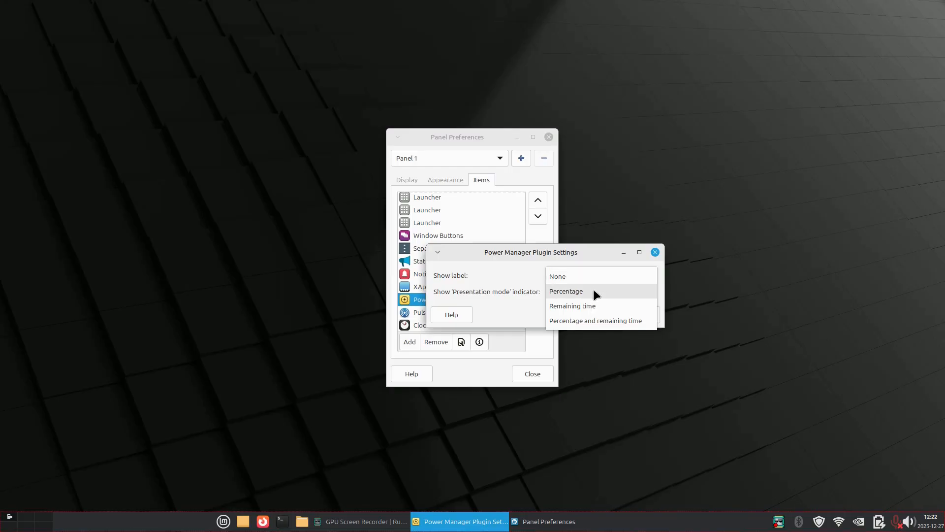
{"action": "left_click", "coordinate": [592, 289]}
{"action": "left_click", "coordinate": [577, 275]}
{"action": "left_click", "coordinate": [575, 263]}
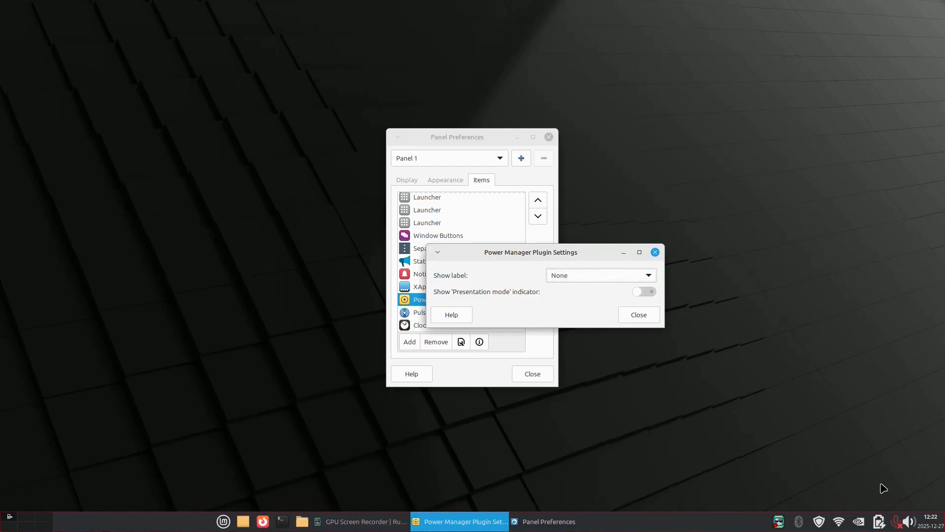
{"action": "mouse_move", "coordinate": [877, 522]}
{"action": "left_click", "coordinate": [626, 315]}
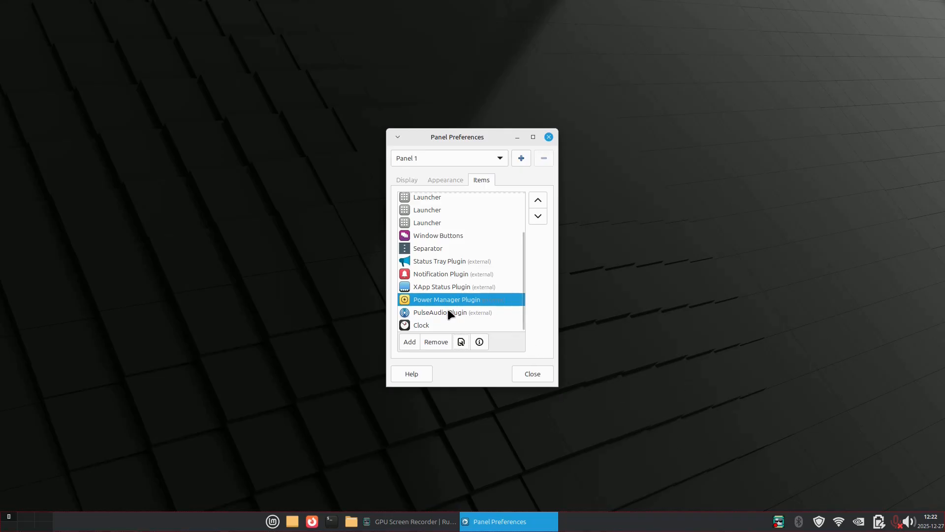
Move the Power Manager Plugin ahead of the XApp Status Plugin in the panel's item order.
{"action": "left_click", "coordinate": [541, 202]}
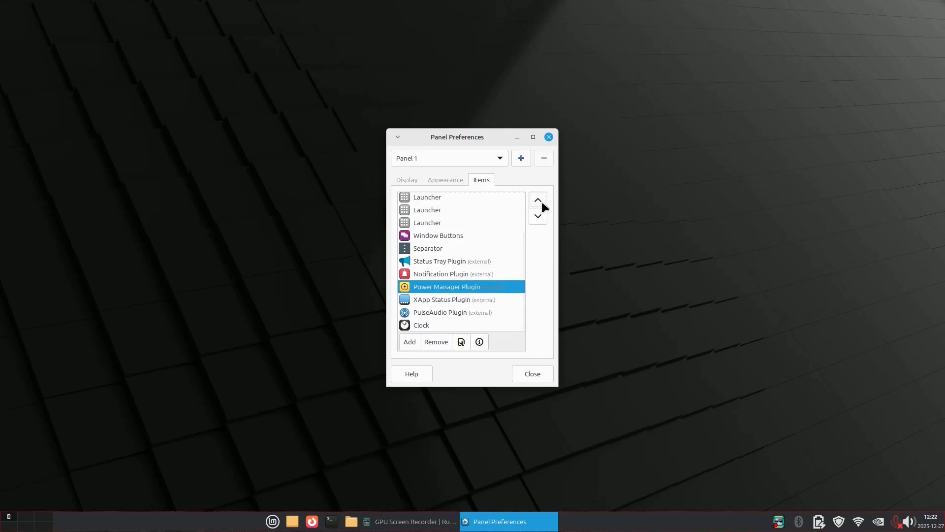
Move the Power Manager Plugin out of the tray area and place it just before the Firefox launcher on the panel.
{"action": "left_click", "coordinate": [541, 202]}
{"action": "left_click", "coordinate": [541, 202]}
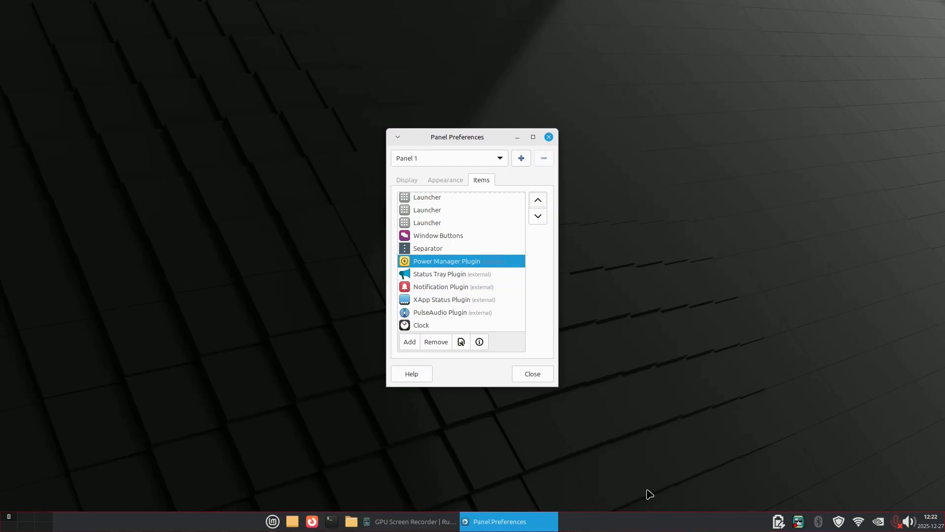
{"action": "right_click", "coordinate": [779, 521]}
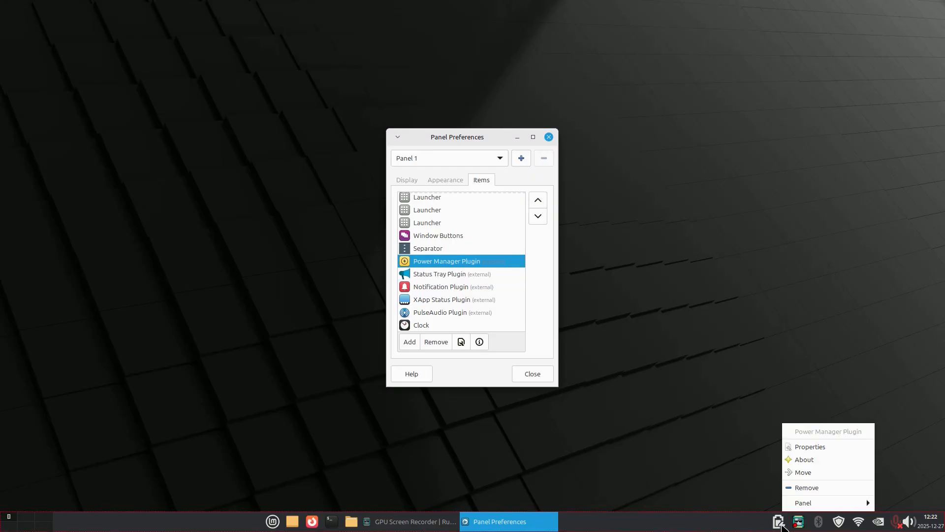
{"action": "left_click", "coordinate": [803, 473]}
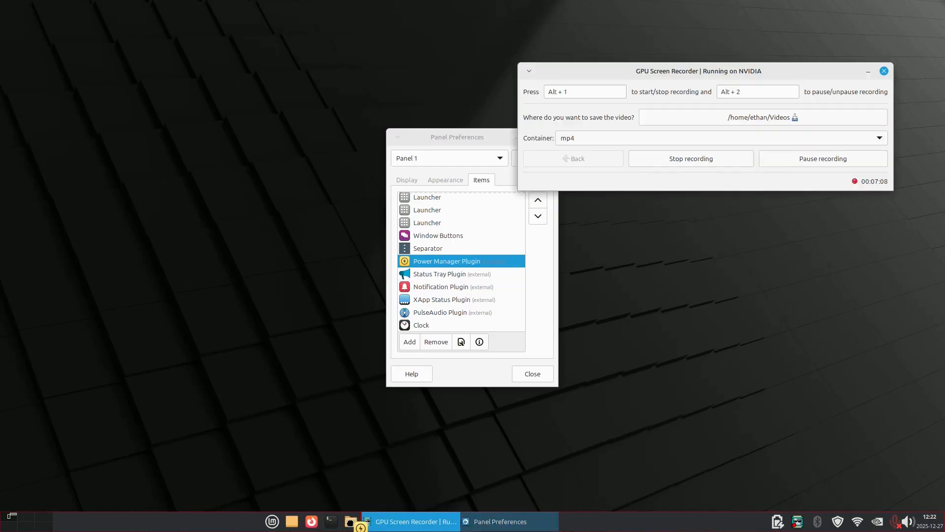
{"action": "left_click", "coordinate": [306, 523]}
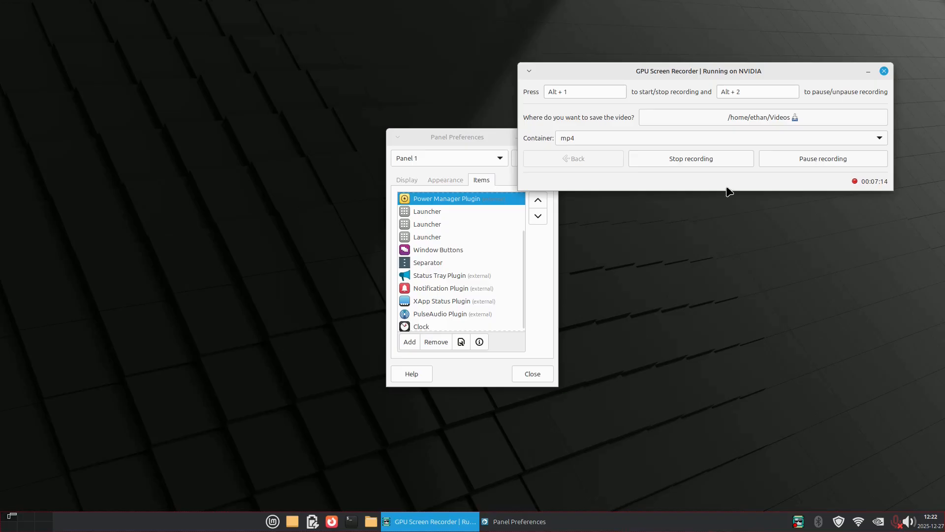
{"action": "left_click", "coordinate": [866, 71]}
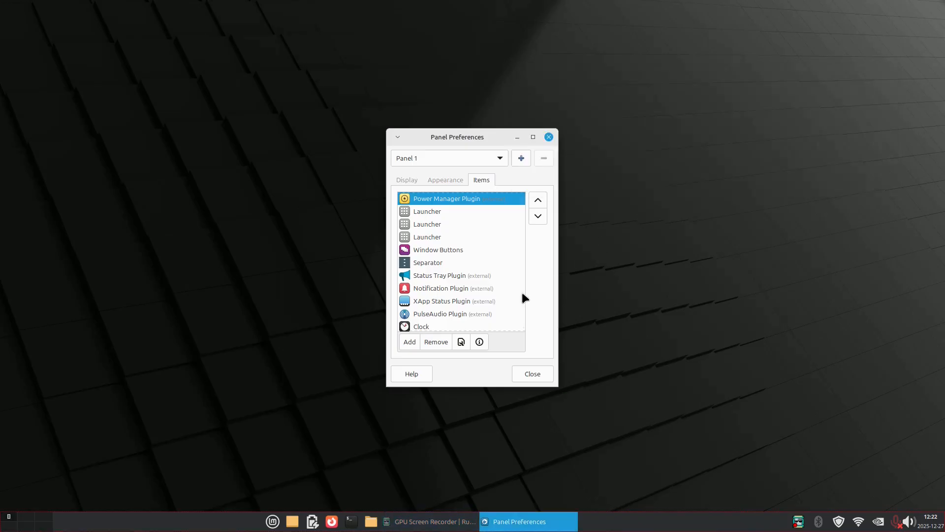
Review the PulseAudio Plugin's general and media player settings without changing them.
{"action": "scroll", "coordinate": [471, 306], "scroll_direction": "down", "scroll_amount": 1}
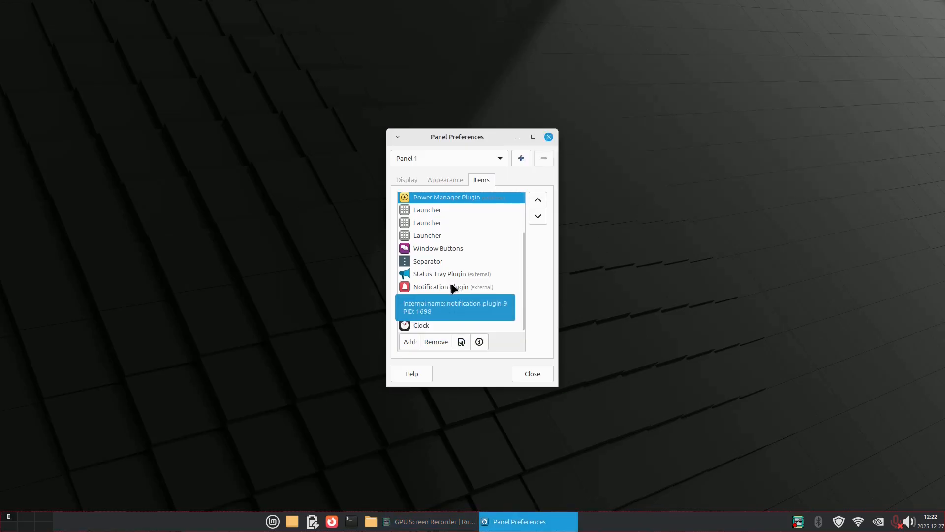
{"action": "left_click", "coordinate": [442, 311]}
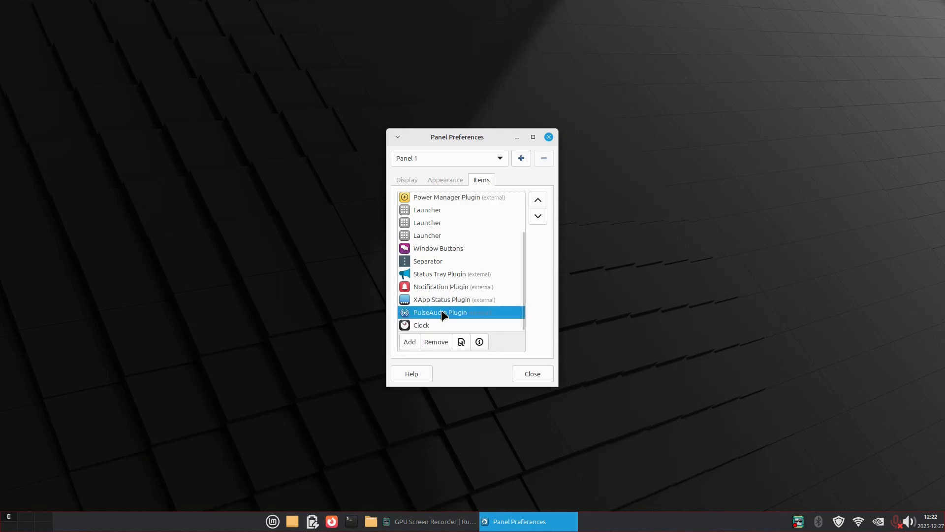
{"action": "left_click", "coordinate": [467, 341]}
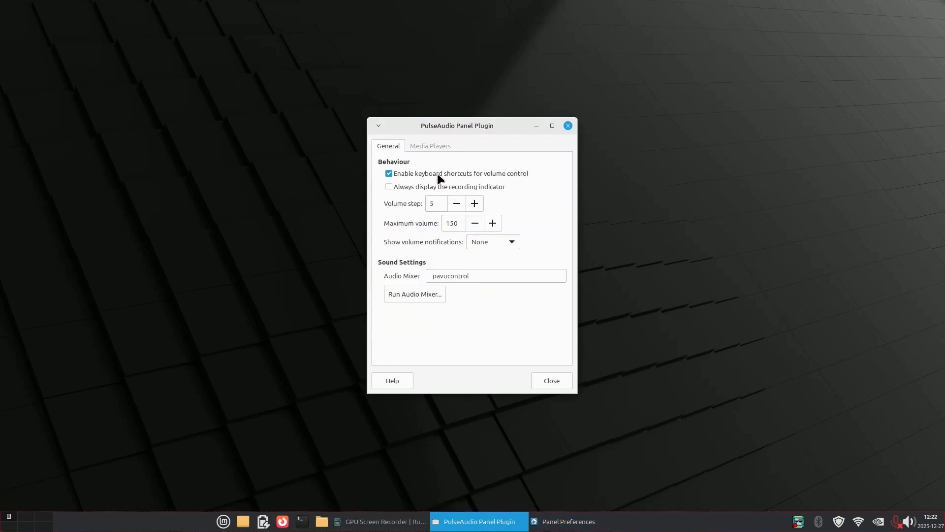
{"action": "left_click", "coordinate": [434, 146]}
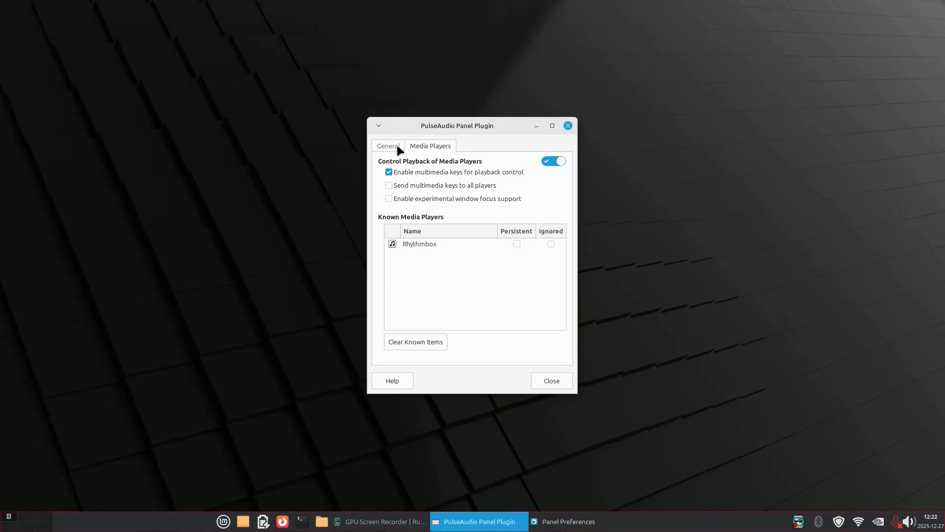
{"action": "left_click", "coordinate": [395, 146]}
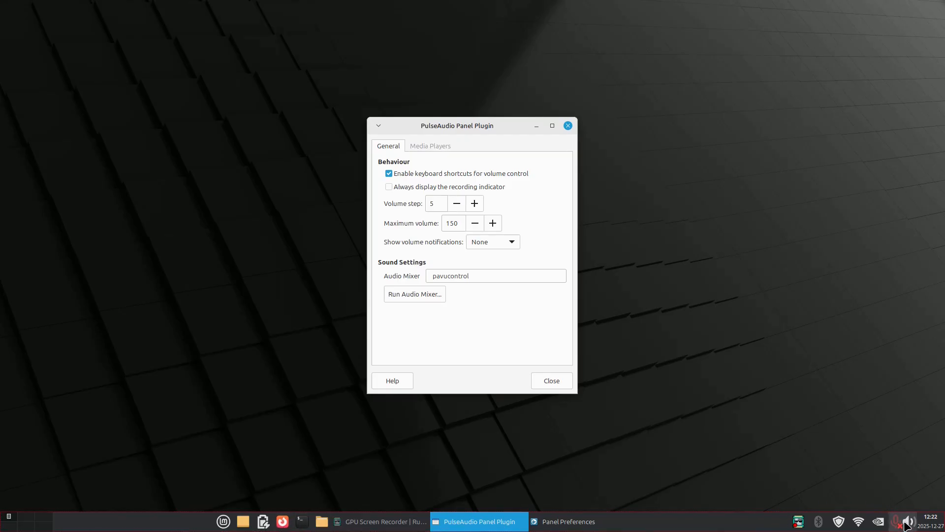
{"action": "left_click", "coordinate": [551, 383]}
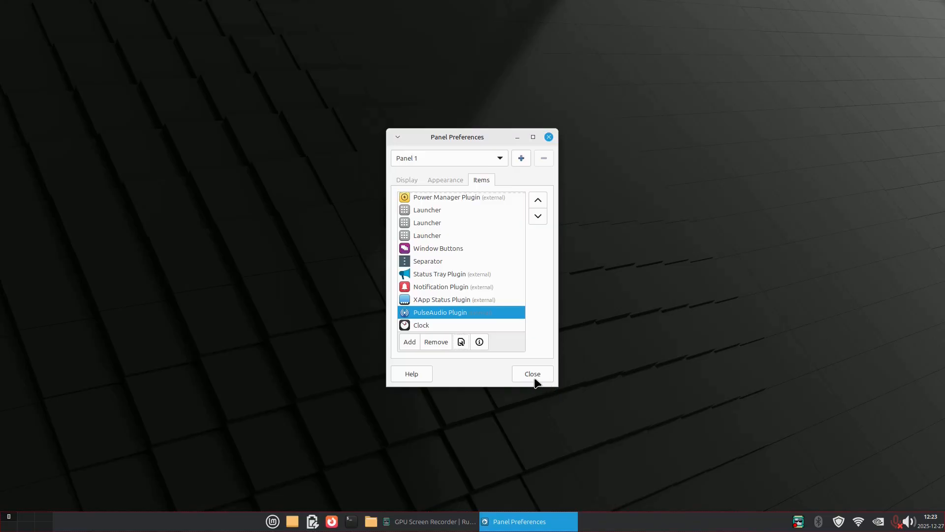
Set the Clock item's layout under Clock Options to Time Only.
{"action": "left_click", "coordinate": [429, 326]}
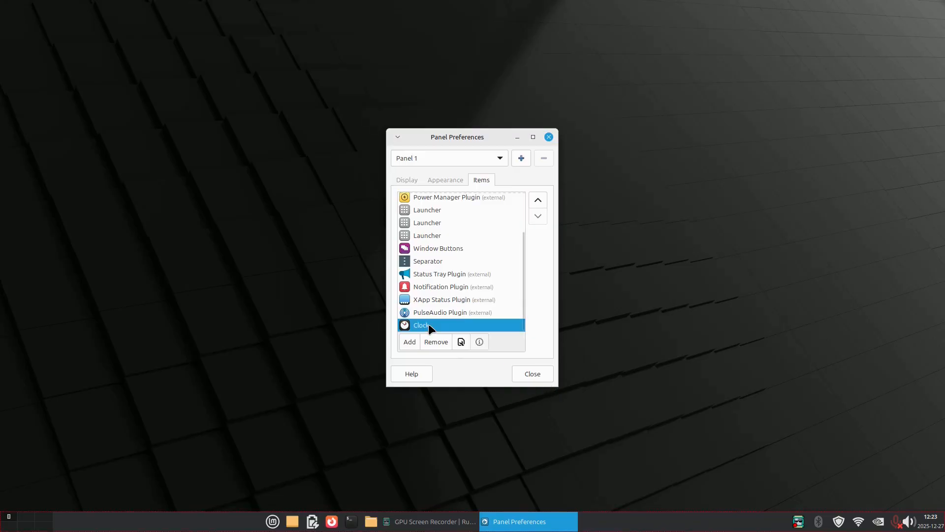
{"action": "left_click", "coordinate": [460, 341]}
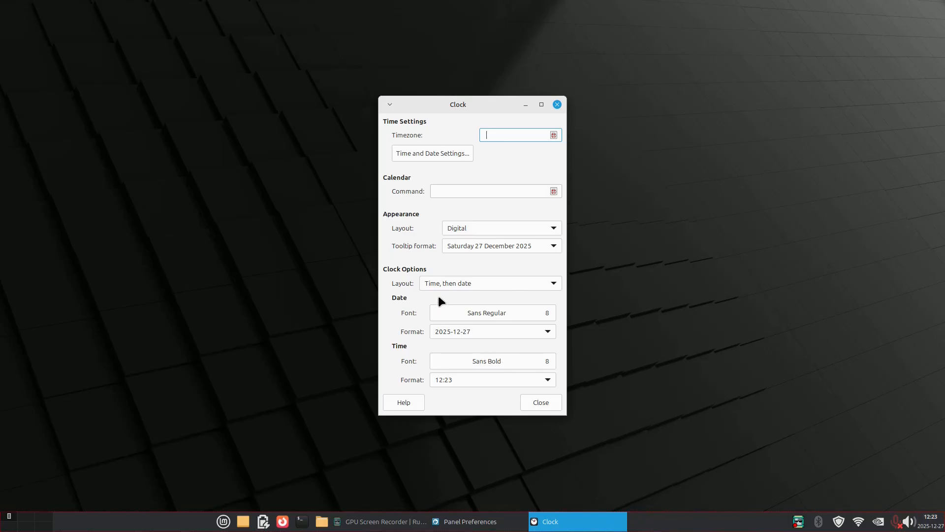
{"action": "left_click", "coordinate": [501, 286]}
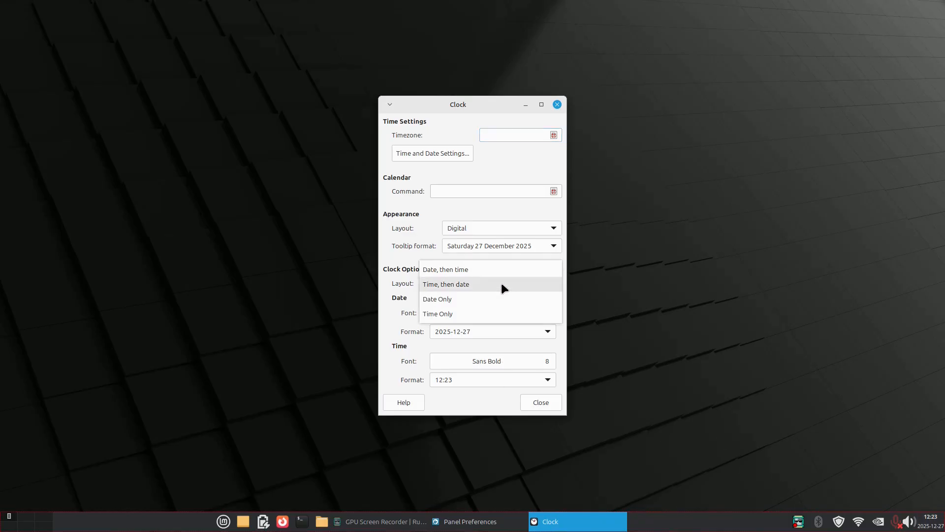
{"action": "left_click", "coordinate": [486, 310]}
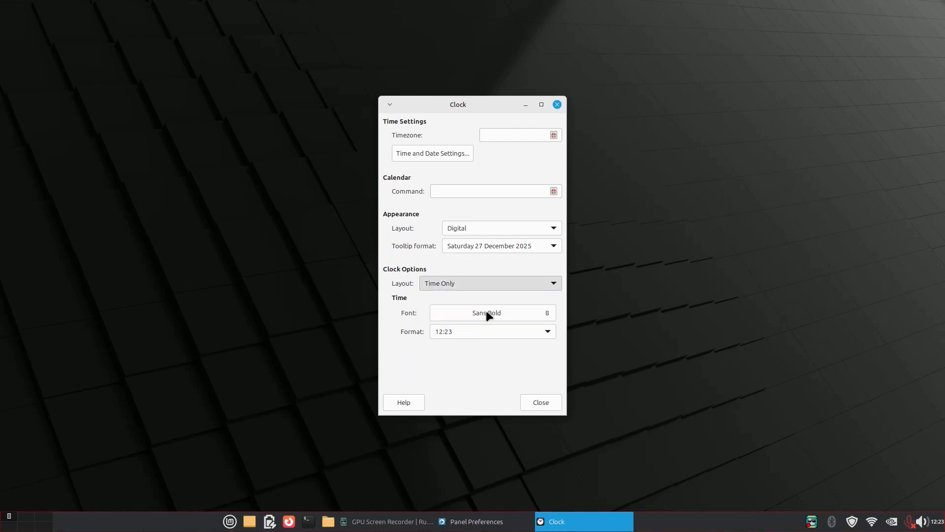
Increase the clock's Sans Bold time font to size 14 and close the Clock settings.
{"action": "left_click", "coordinate": [527, 318]}
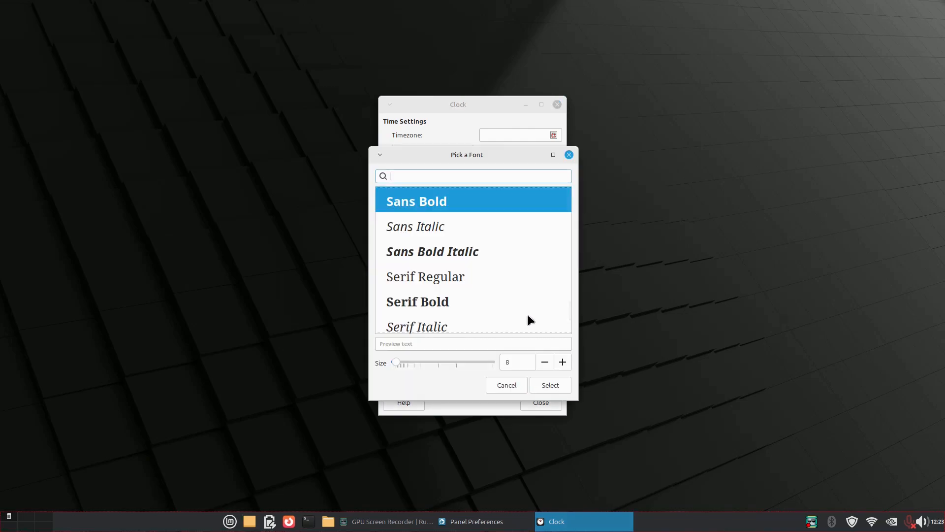
{"action": "left_click", "coordinate": [562, 362]}
{"action": "left_click", "coordinate": [562, 363]}
{"action": "left_click", "coordinate": [563, 365]}
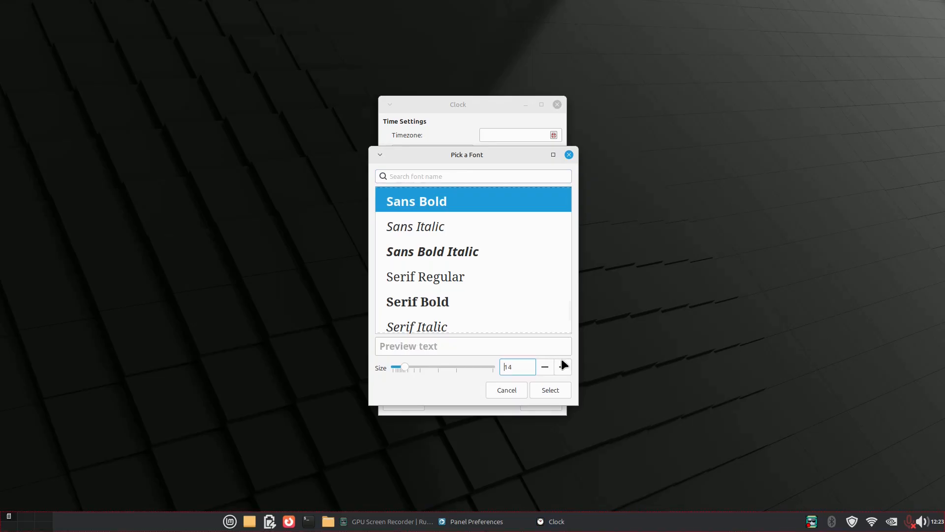
{"action": "left_click", "coordinate": [547, 389]}
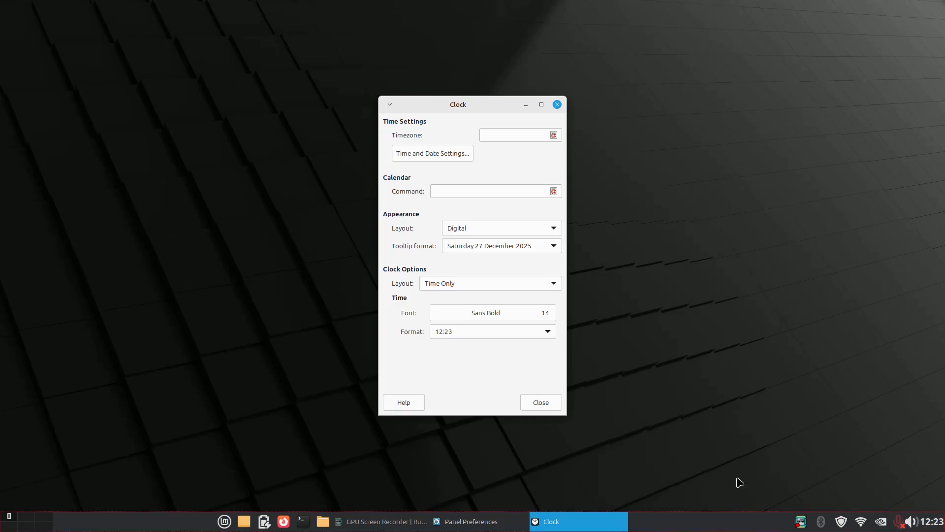
{"action": "left_click", "coordinate": [541, 408]}
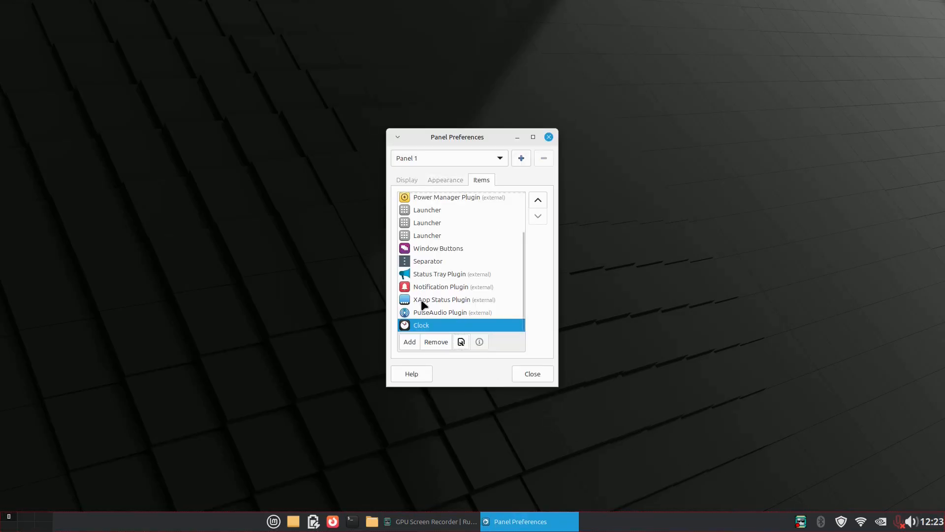
Add a Separator to the panel and place it between the PulseAudio Plugin and the Clock.
{"action": "left_click", "coordinate": [410, 340]}
{"action": "left_click", "coordinate": [413, 197]}
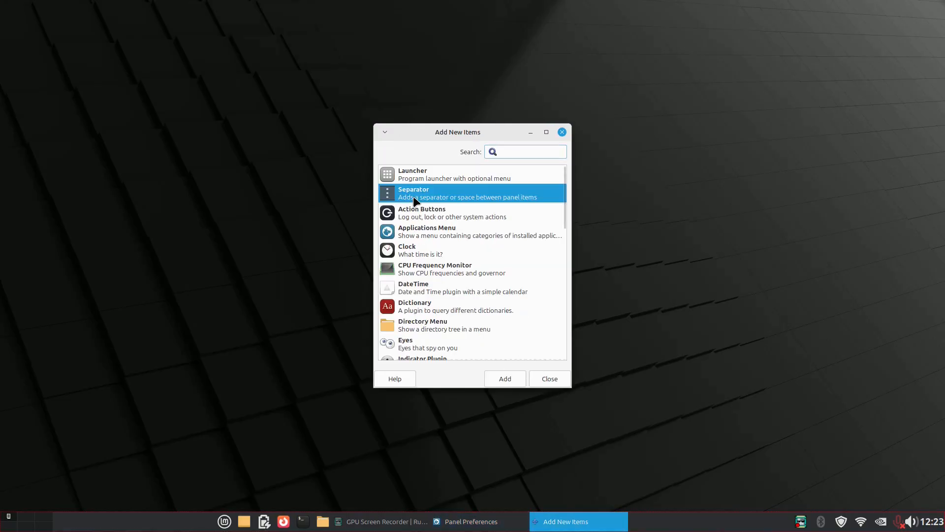
{"action": "left_click", "coordinate": [507, 379]}
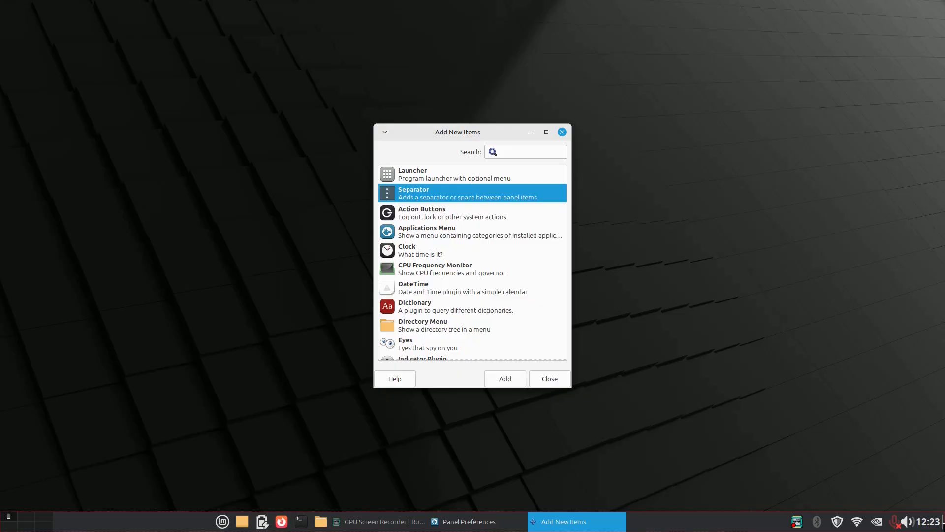
{"action": "scroll", "coordinate": [495, 325], "scroll_direction": "down", "scroll_amount": 3}
{"action": "left_click", "coordinate": [565, 384]}
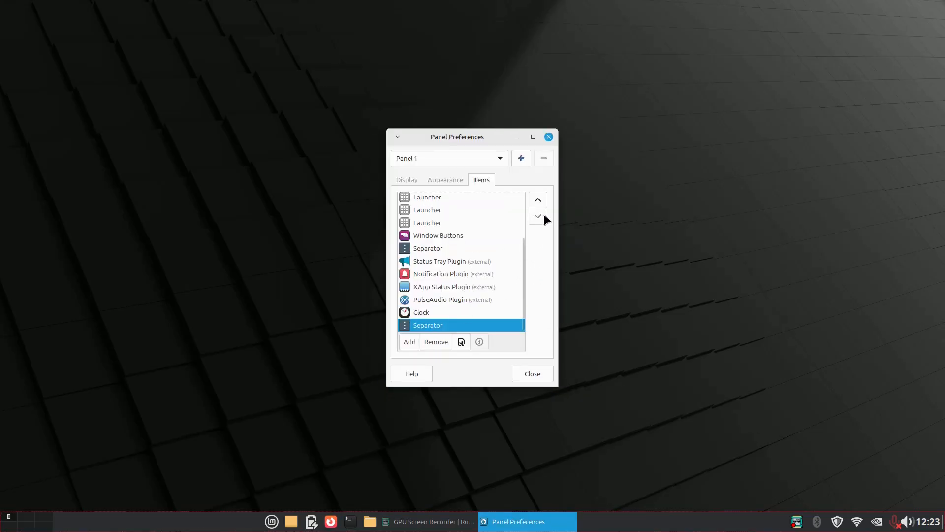
{"action": "left_click", "coordinate": [538, 200]}
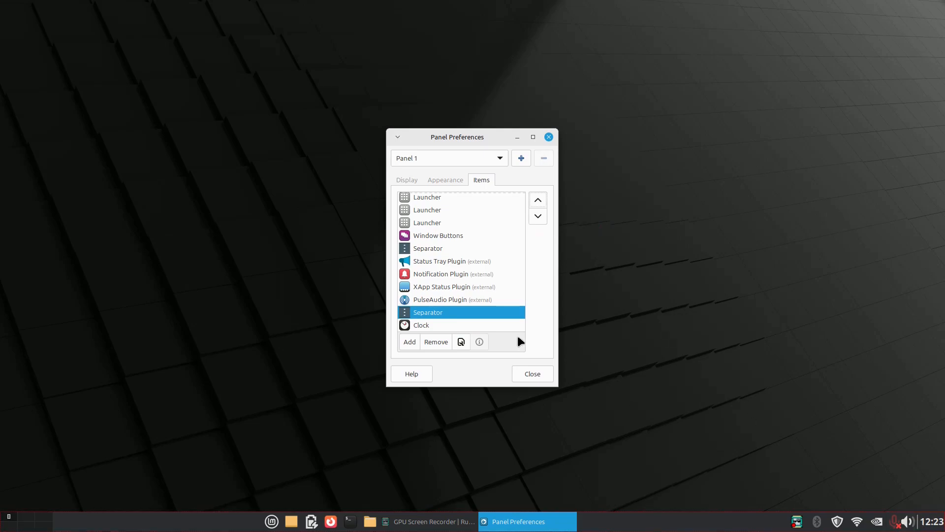
Set the new separator's style to Transparent and close the panel preferences.
{"action": "left_click", "coordinate": [461, 341]}
{"action": "left_click", "coordinate": [495, 248]}
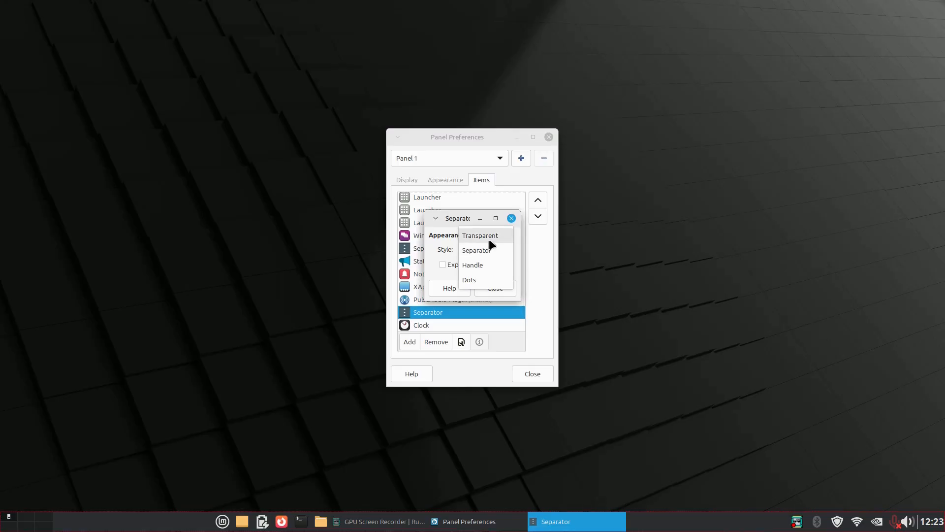
{"action": "left_click", "coordinate": [489, 237]}
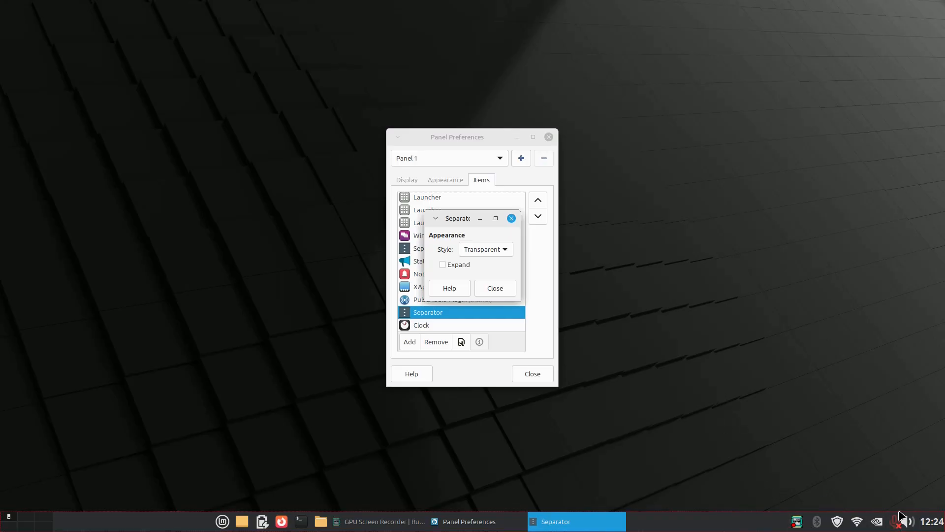
{"action": "left_click", "coordinate": [492, 288]}
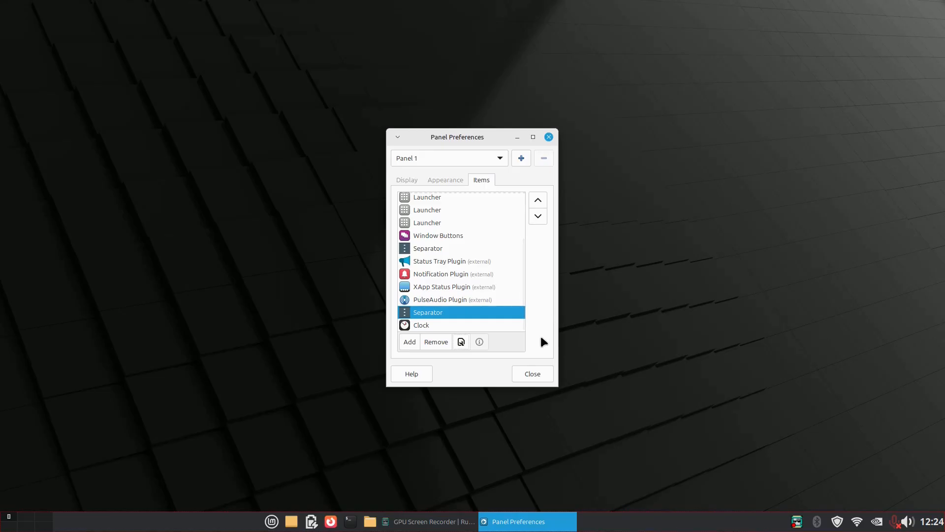
{"action": "left_click", "coordinate": [535, 373]}
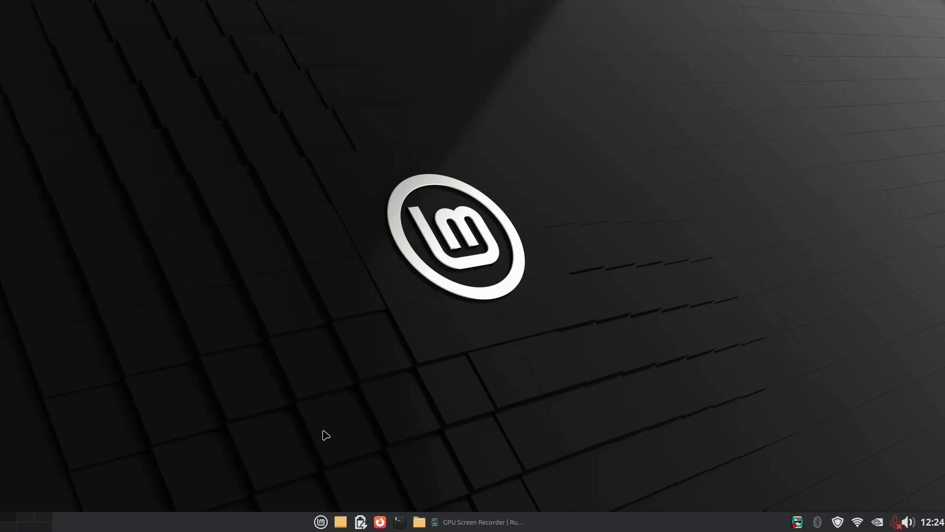
{"action": "key", "text": "super"}
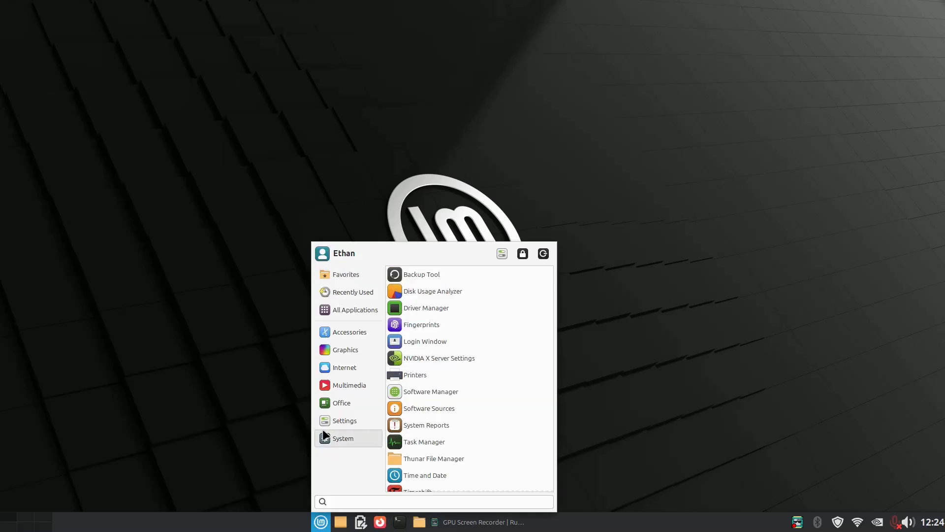
{"action": "key", "text": "super"}
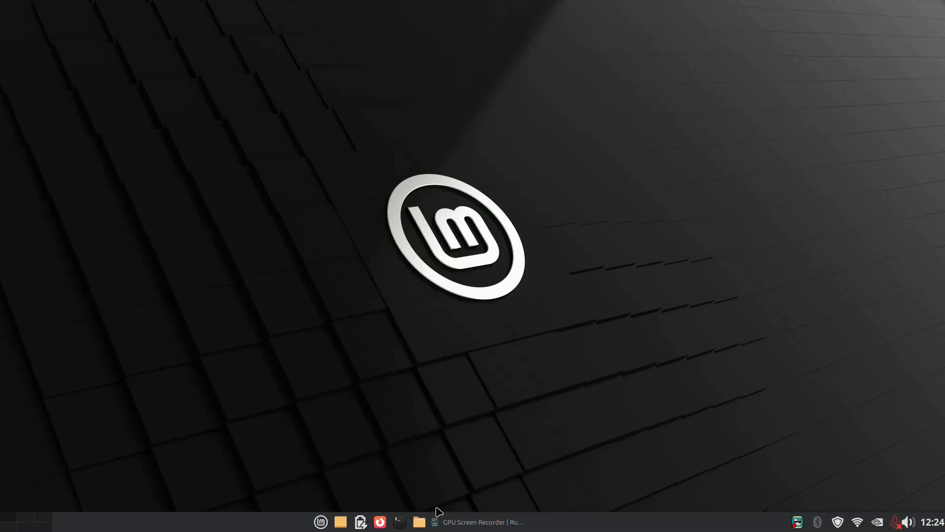
Copy backgrounds_2025.tar.gz from the KINGSTON drive into the home folder.
{"action": "left_click", "coordinate": [422, 522]}
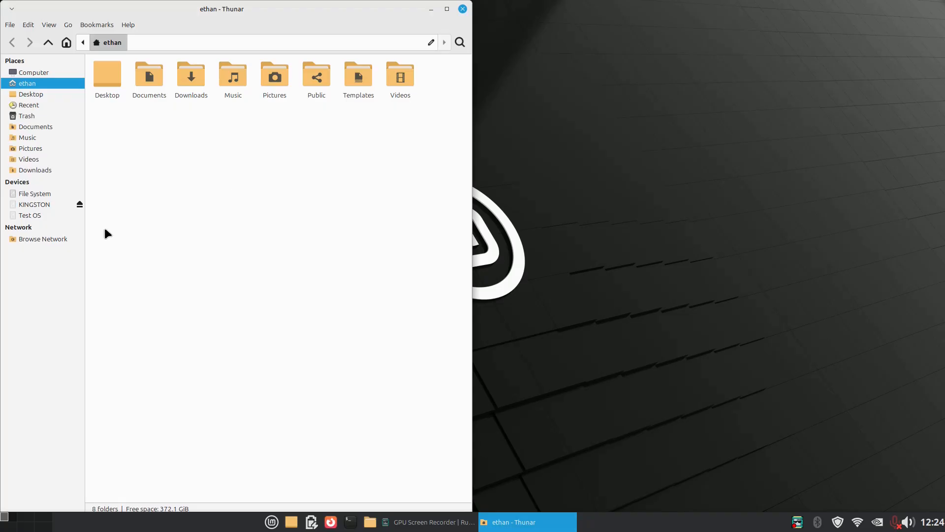
{"action": "left_click", "coordinate": [37, 204]}
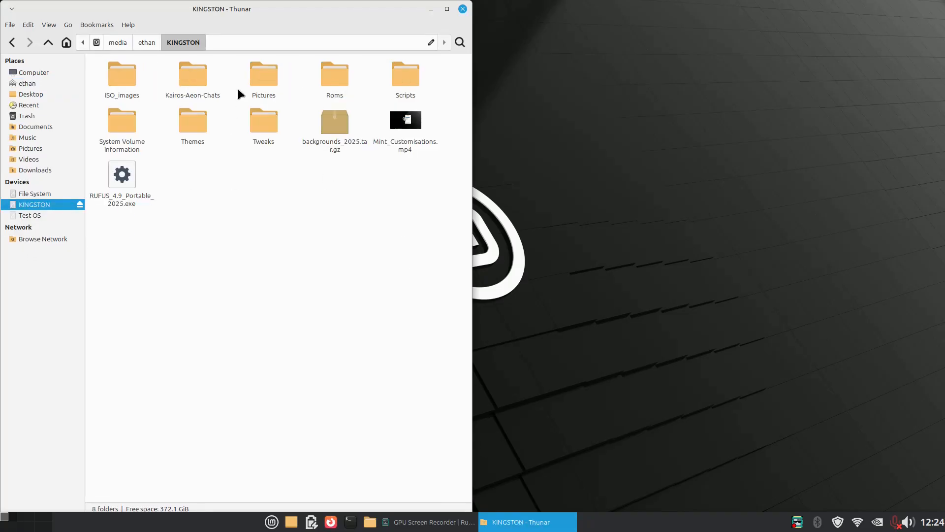
{"action": "left_click_drag", "start_coordinate": [291, 2], "coordinate": [531, 27]}
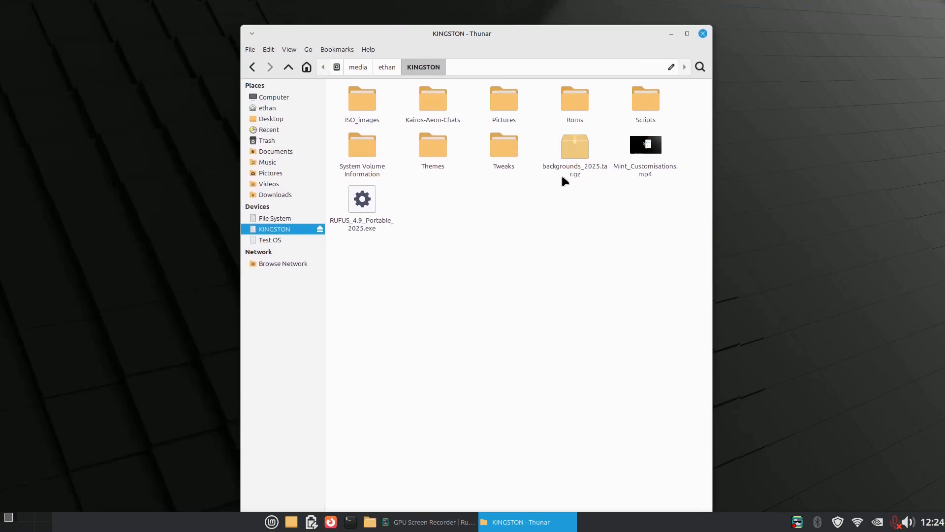
{"action": "right_click", "coordinate": [564, 161]}
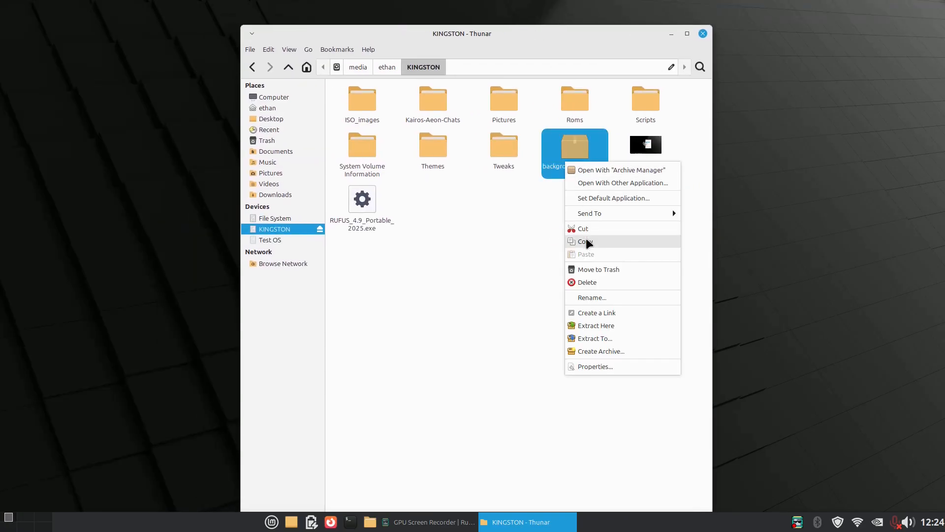
{"action": "left_click", "coordinate": [587, 240]}
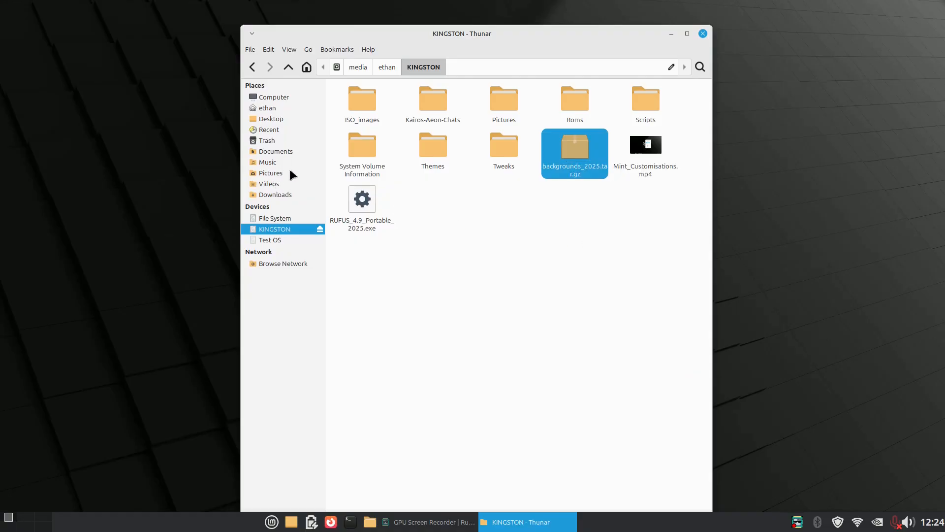
{"action": "left_click", "coordinate": [273, 108]}
{"action": "right_click", "coordinate": [489, 187]}
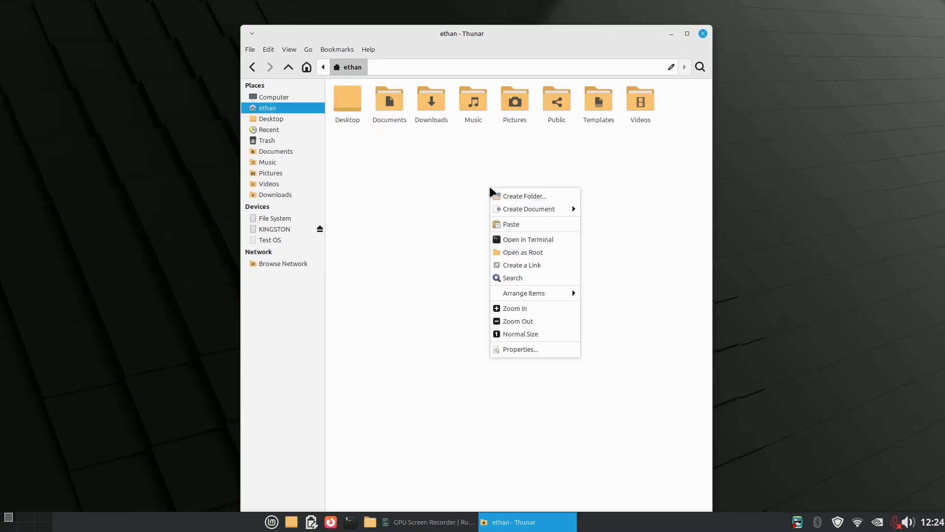
{"action": "left_click", "coordinate": [514, 224]}
Copy get_docklike.sh and mint22_history from the KINGSTON drive's Scripts/mint22.2 folder into the home folder.
{"action": "left_click", "coordinate": [252, 67]}
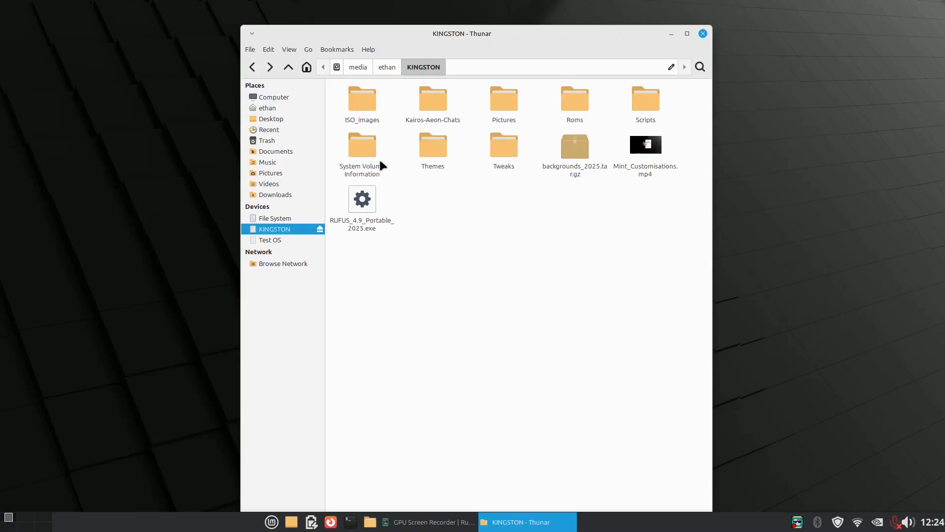
{"action": "double_click", "coordinate": [639, 105]}
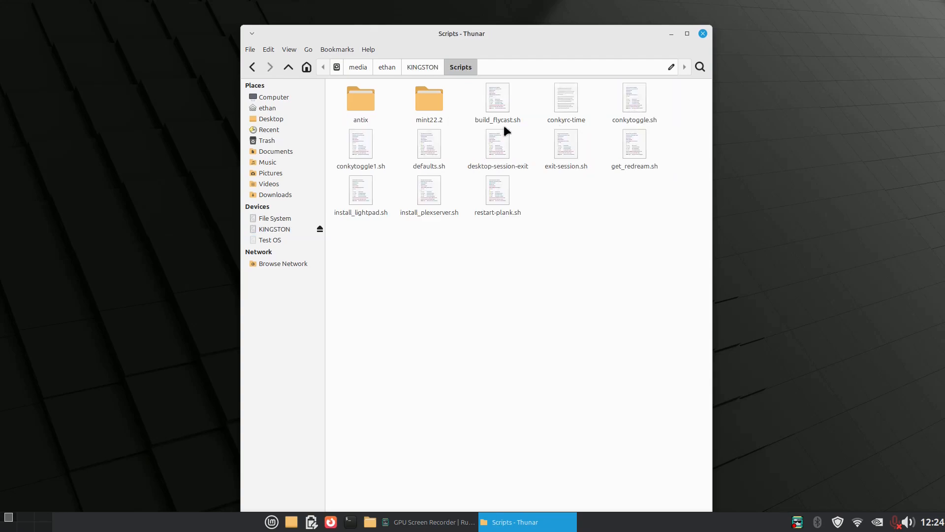
{"action": "double_click", "coordinate": [425, 97]}
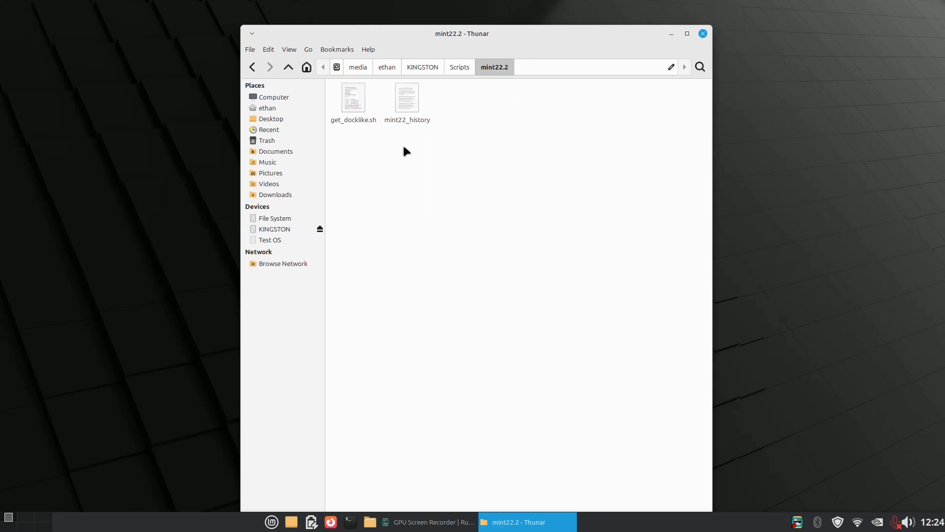
{"action": "key", "text": "ctrl+a"}
{"action": "right_click", "coordinate": [407, 105]}
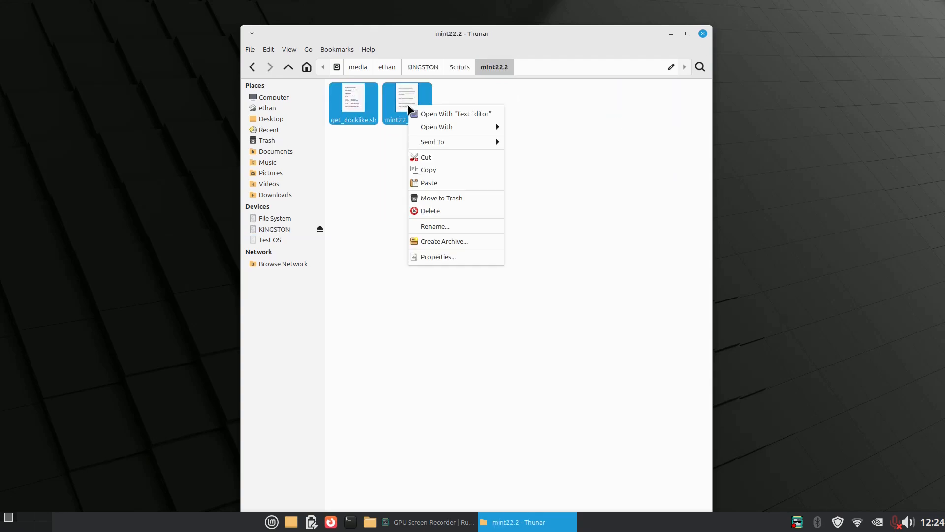
{"action": "left_click", "coordinate": [439, 170]}
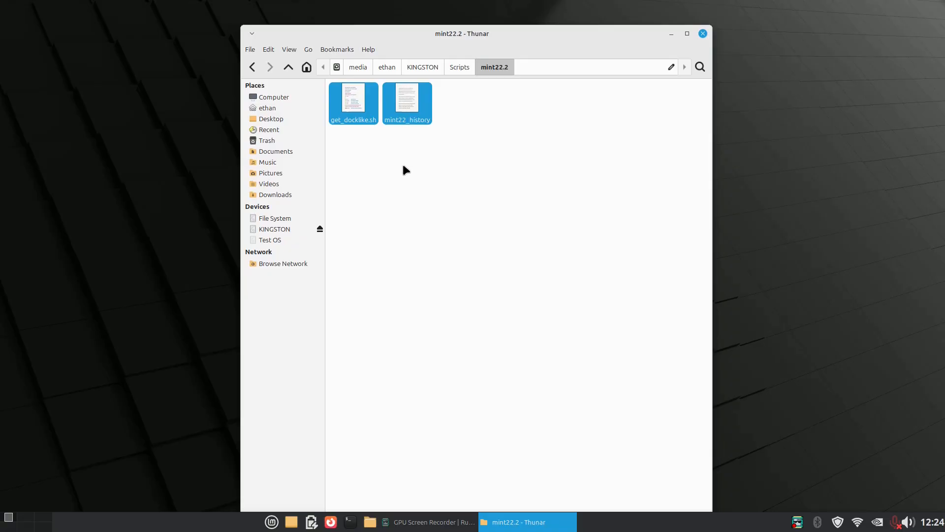
{"action": "left_click", "coordinate": [273, 108]}
{"action": "right_click", "coordinate": [543, 213]}
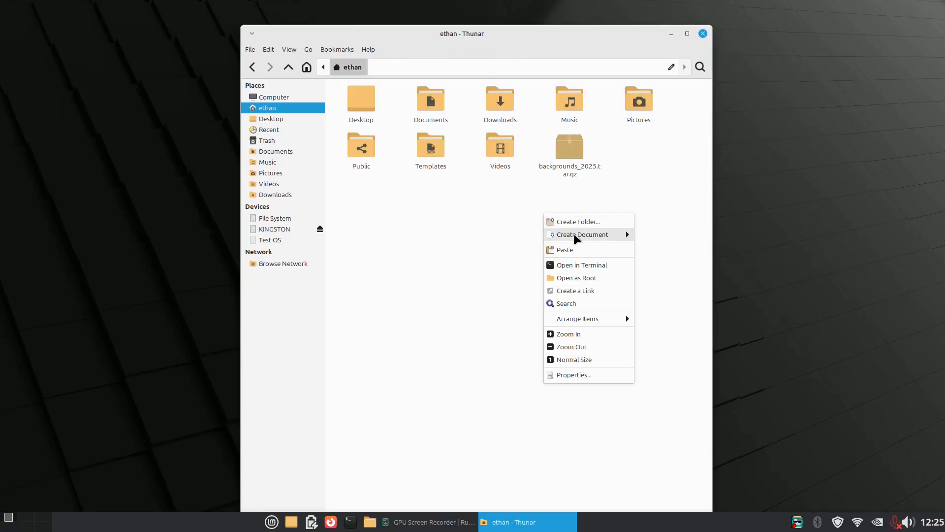
{"action": "left_click", "coordinate": [571, 249]}
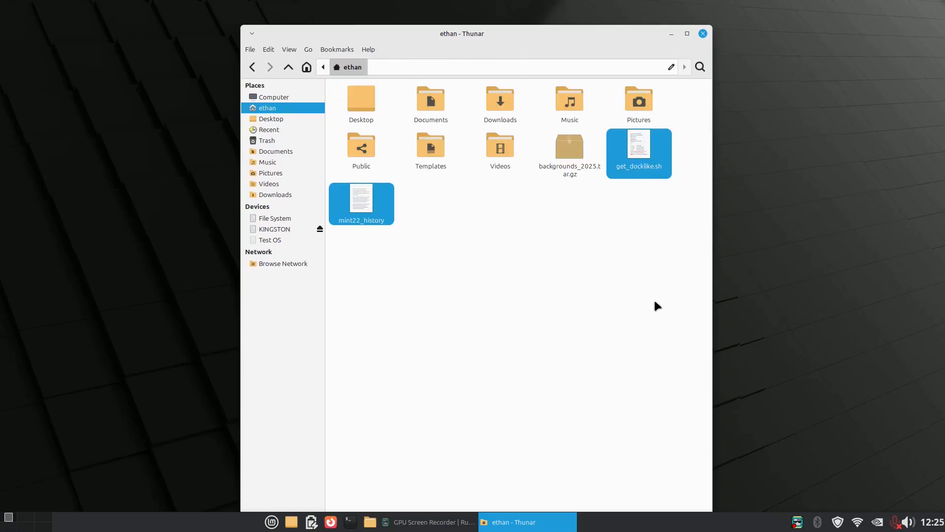
{"action": "left_click", "coordinate": [640, 294]}
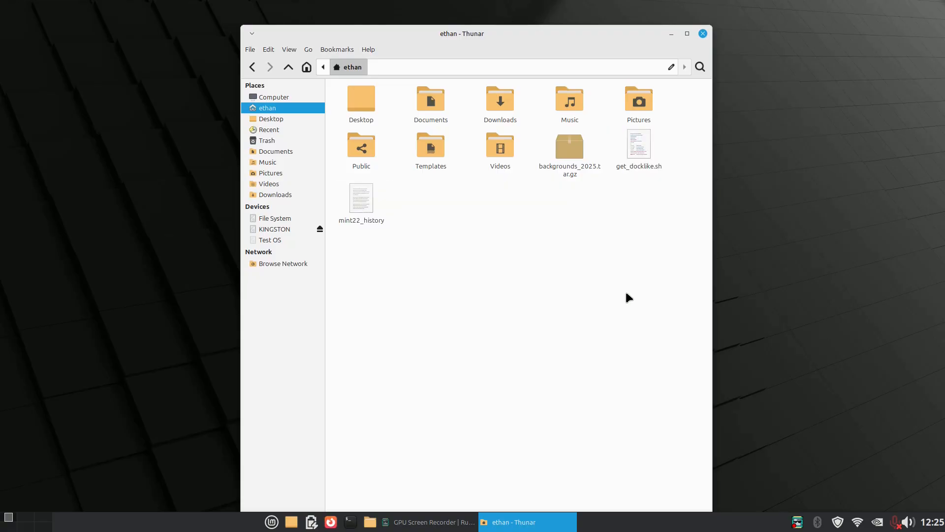
Open mint22_history in the text editor with enlarged text, examine its apt and nala commands, and close it.
{"action": "right_click", "coordinate": [357, 202]}
{"action": "left_click", "coordinate": [385, 212]}
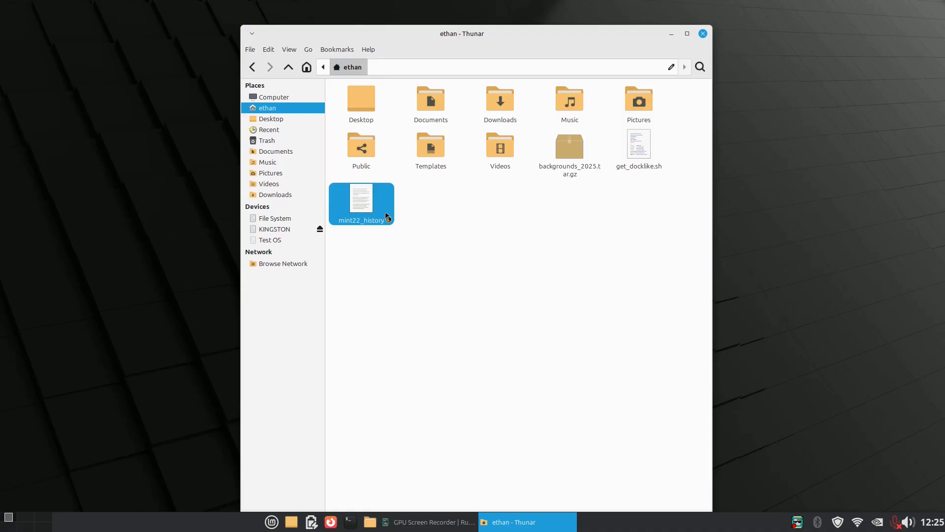
{"action": "left_click", "coordinate": [609, 132]}
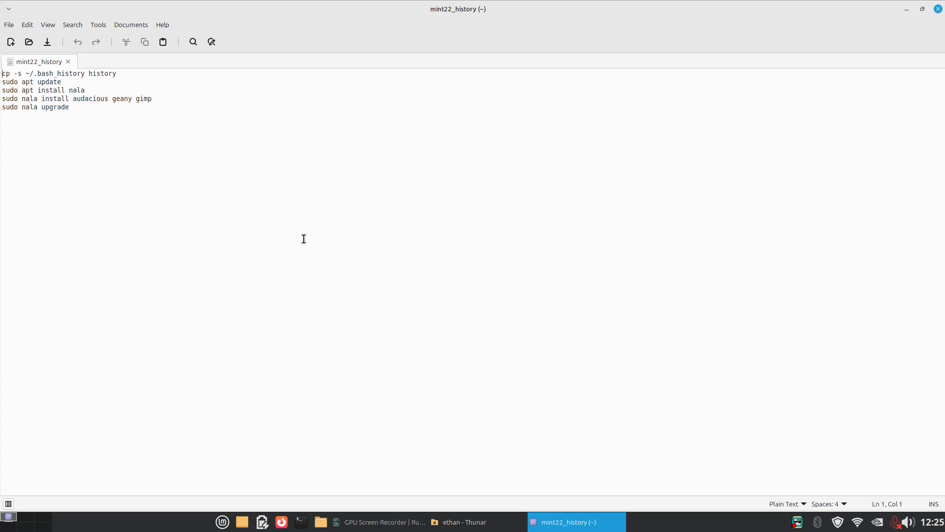
{"action": "key", "text": "ctrl+plus"}
{"action": "key", "text": "ctrl+plus"}
{"action": "key", "text": "ctrl+plus"}
{"action": "key", "text": "ctrl+plus"}
{"action": "key", "text": "ctrl+plus"}
{"action": "key", "text": "ctrl+plus"}
{"action": "key", "text": "ctrl+plus"}
{"action": "key", "text": "ctrl+plus"}
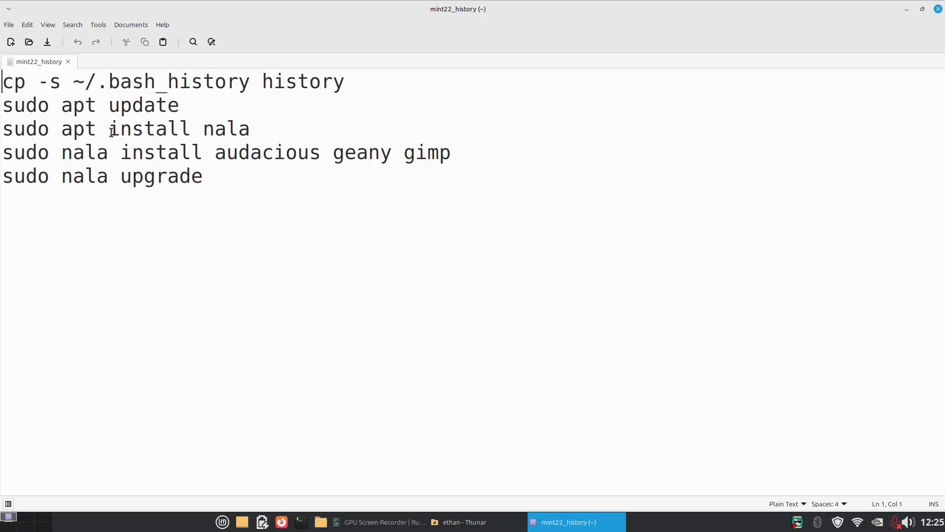
{"action": "left_click", "coordinate": [206, 130]}
{"action": "left_click", "coordinate": [263, 155]}
{"action": "left_click", "coordinate": [357, 158]}
{"action": "left_click", "coordinate": [938, 9]}
Open a maximized terminal with enlarged text and list the home folder's contents with ls.
{"action": "left_click", "coordinate": [352, 521]}
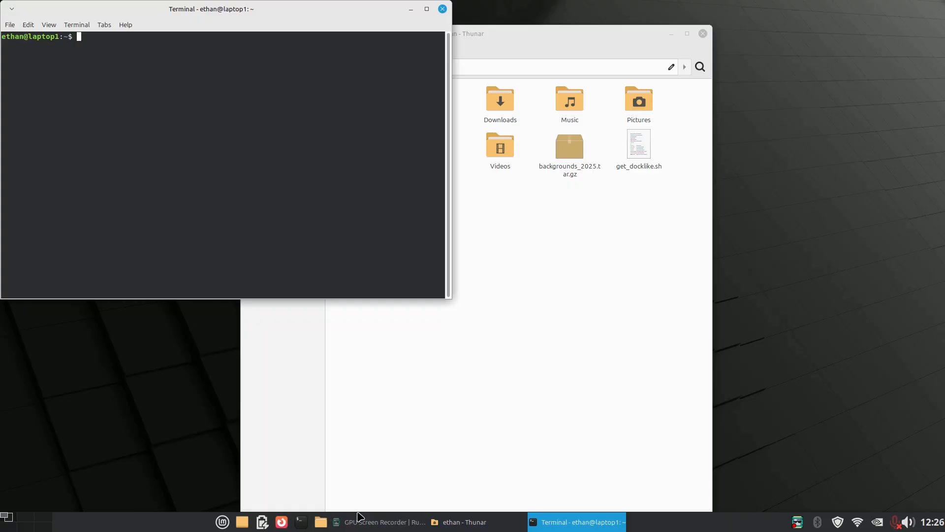
{"action": "key", "text": "ctrl+plus"}
{"action": "key", "text": "ctrl+plus"}
{"action": "key", "text": "ctrl+plus"}
{"action": "key", "text": "ctrl+plus"}
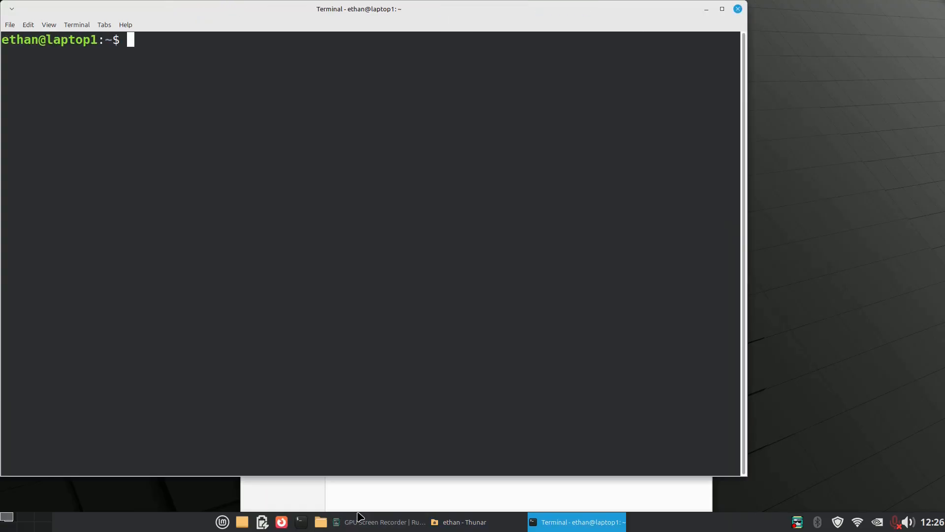
{"action": "type", "text": "ls"}
{"action": "key", "text": "Return"}
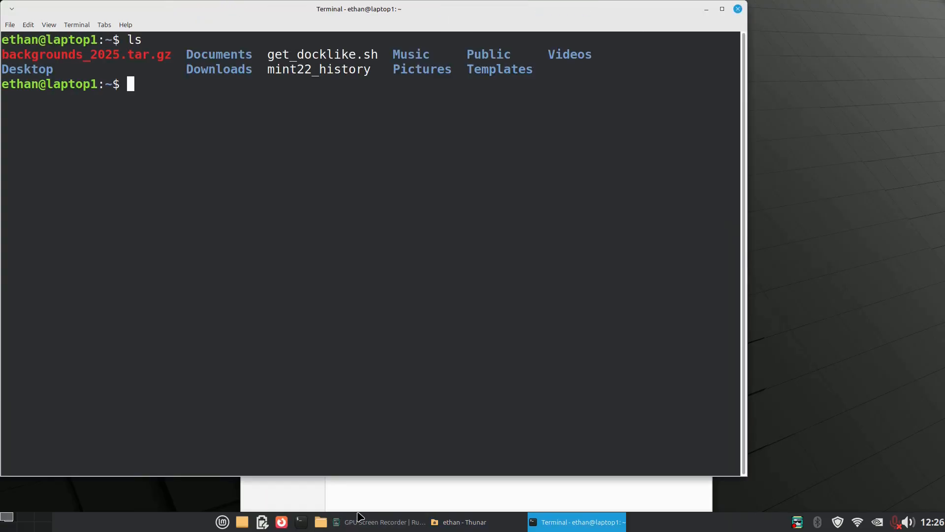
{"action": "left_click", "coordinate": [722, 9]}
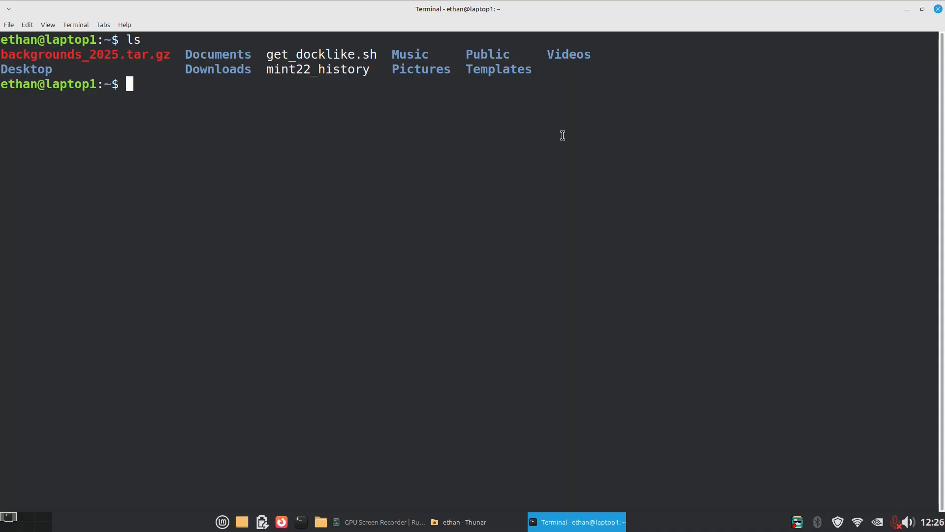
Run the script with "bash mint22_history" and enter the sudo password.
{"action": "type", "text": "bash min"}
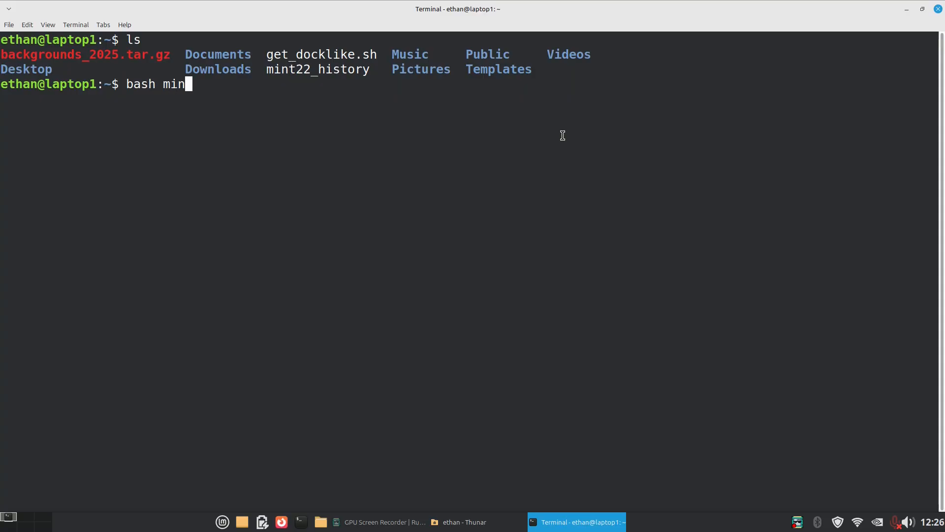
{"action": "type", "text": "t22_history"}
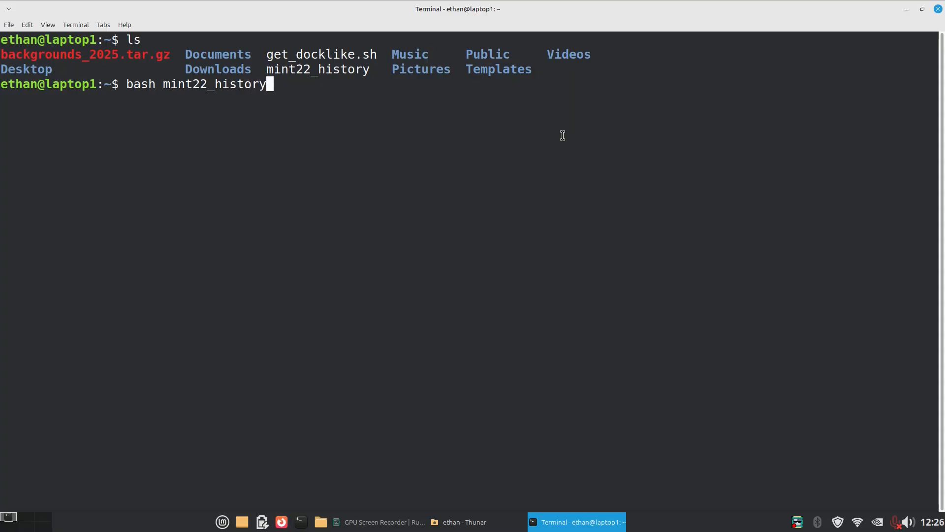
{"action": "key", "text": "Return"}
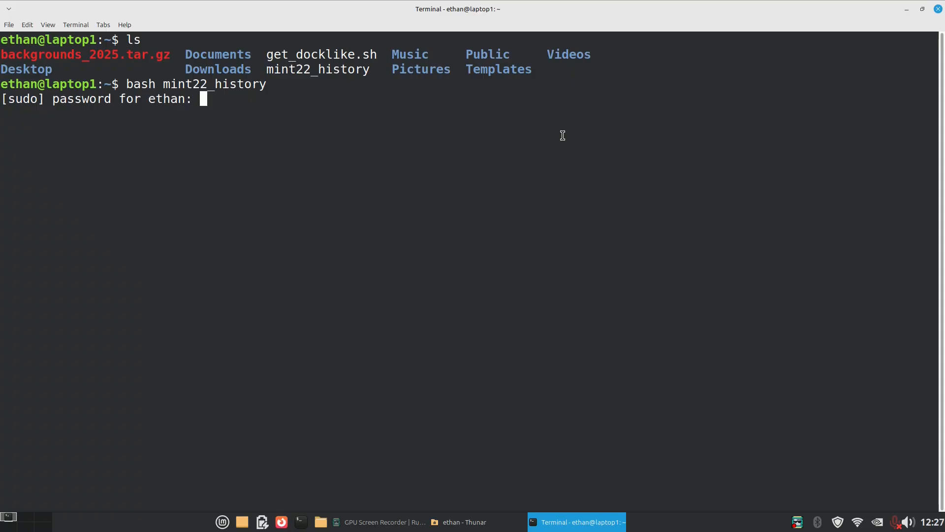
{"action": "type", "text": "**********"}
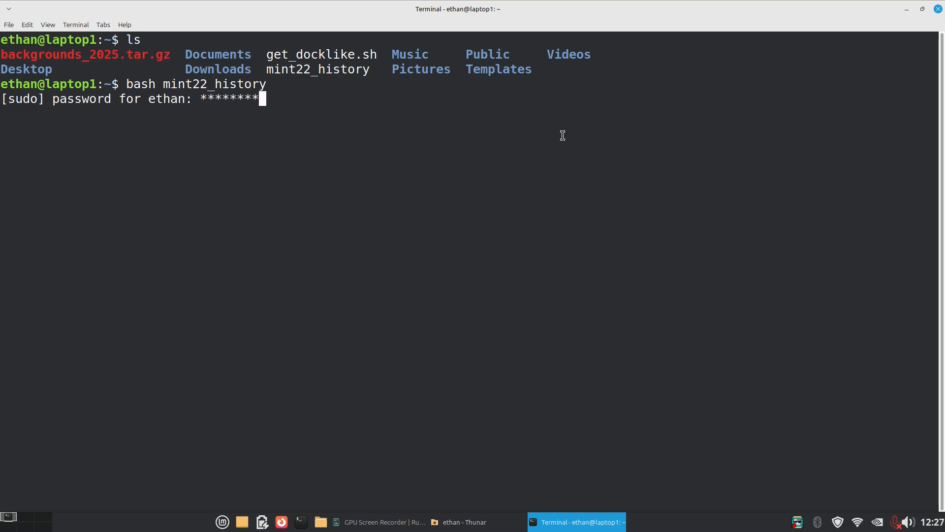
{"action": "key", "text": "Return"}
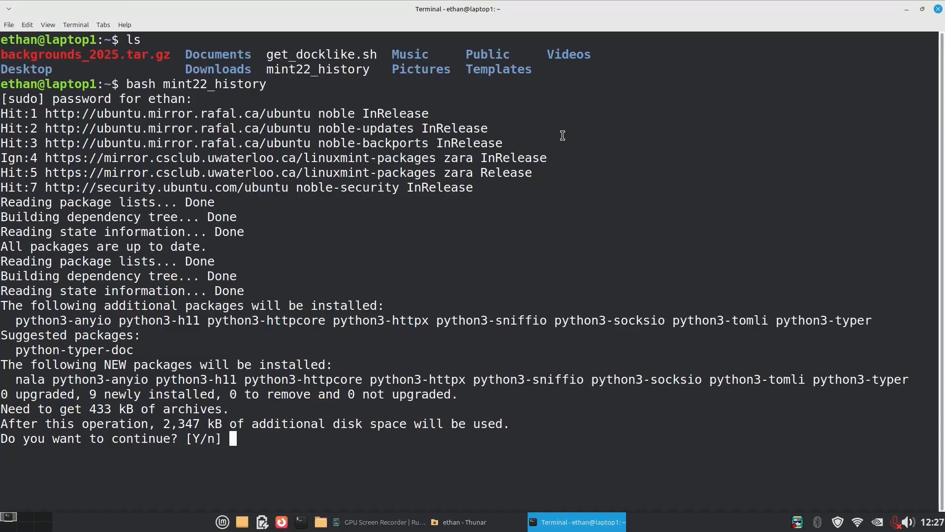
Accept the installation of nala and of audacious, geany and gimp with y, and close the terminal when finished.
{"action": "type", "text": "y"}
{"action": "key", "text": "Return"}
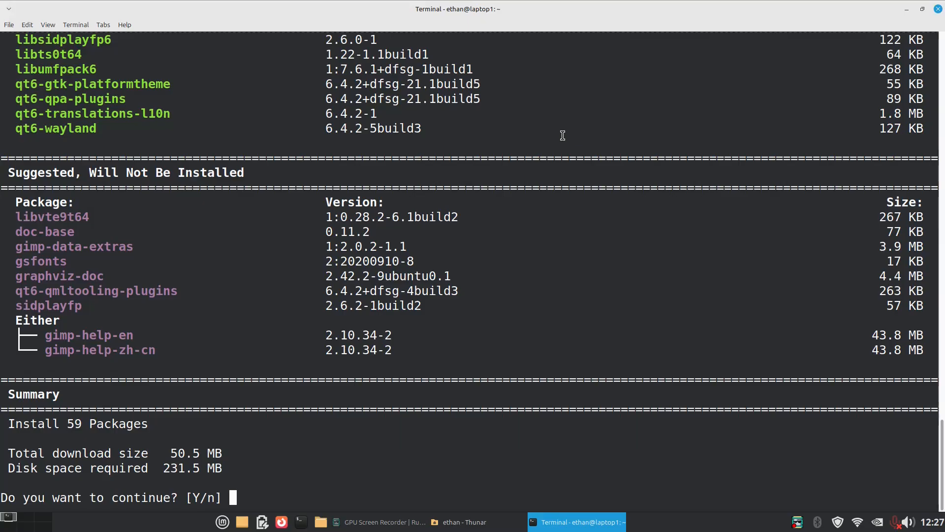
{"action": "type", "text": "y"}
{"action": "key", "text": "Return"}
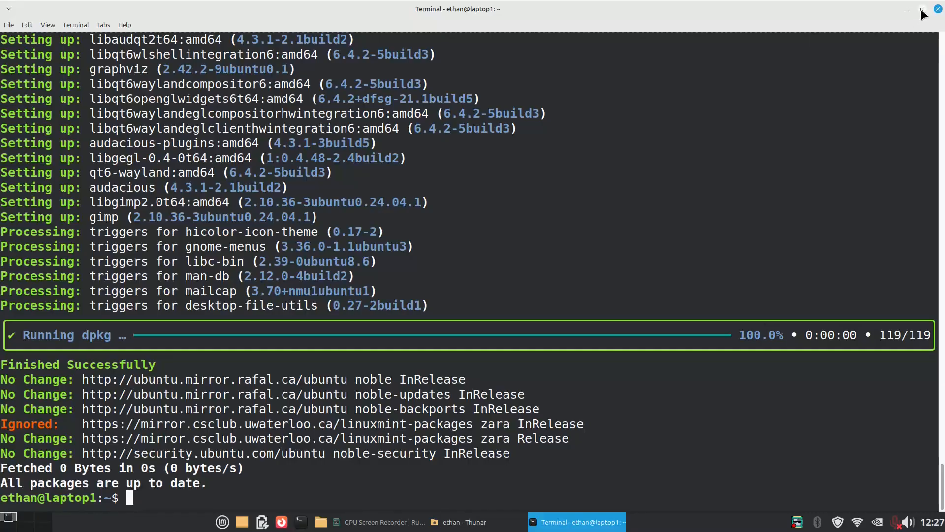
{"action": "left_click", "coordinate": [938, 9]}
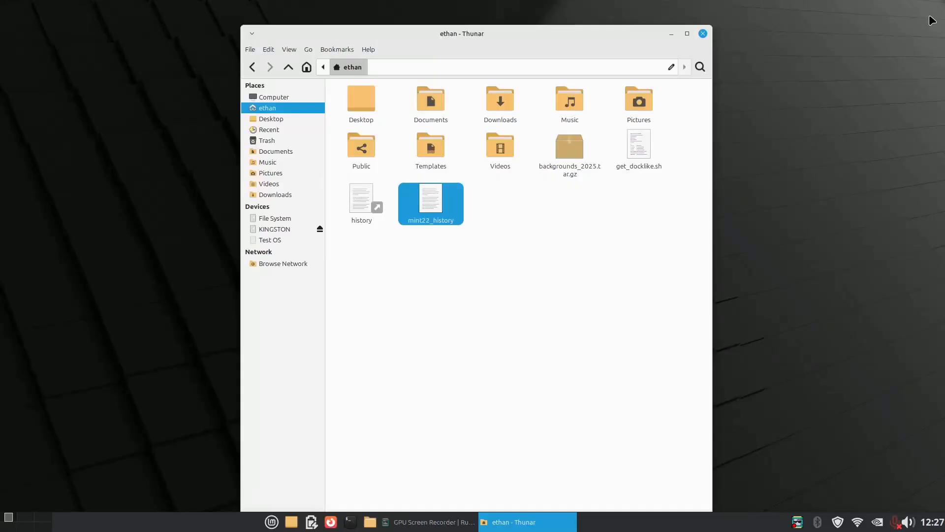
Open get_docklike.sh in the text editor with enlarged text, examine its repository and plugin installation commands, and close it.
{"action": "left_click", "coordinate": [519, 291]}
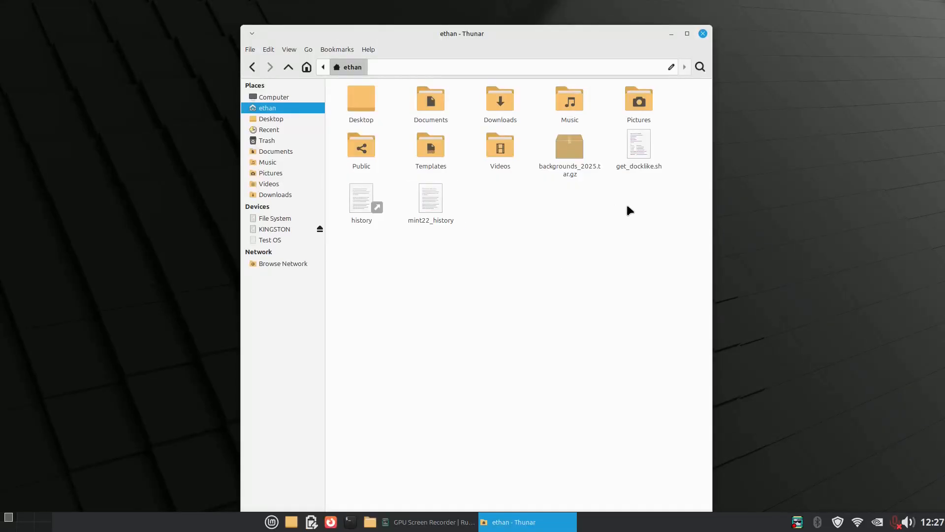
{"action": "right_click", "coordinate": [645, 154]}
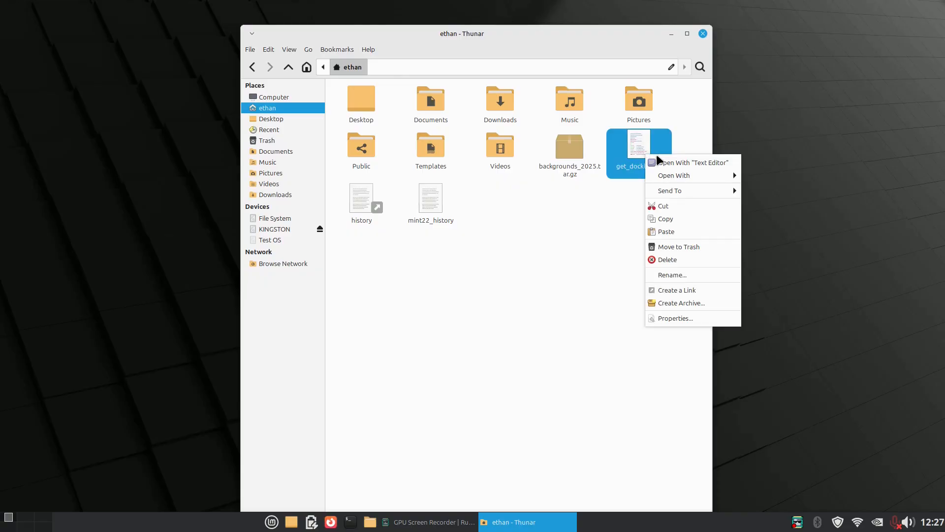
{"action": "left_click", "coordinate": [685, 165]}
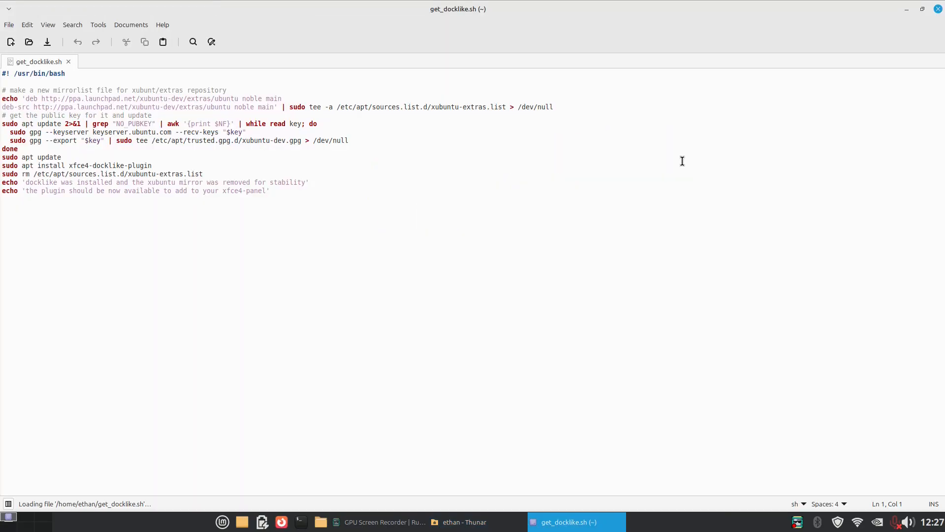
{"action": "scroll", "coordinate": [683, 161], "scroll_direction": "up", "scroll_amount": 10}
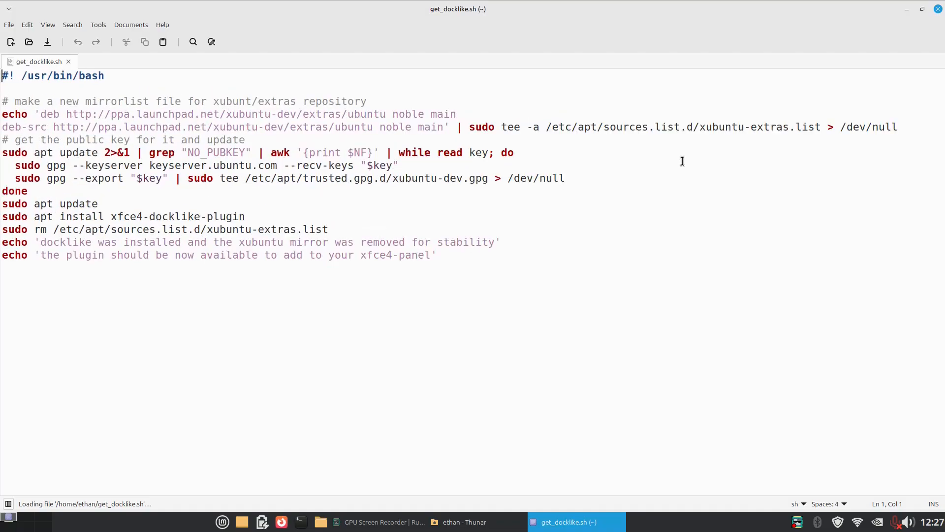
{"action": "scroll", "coordinate": [682, 161], "scroll_direction": "down", "scroll_amount": 1}
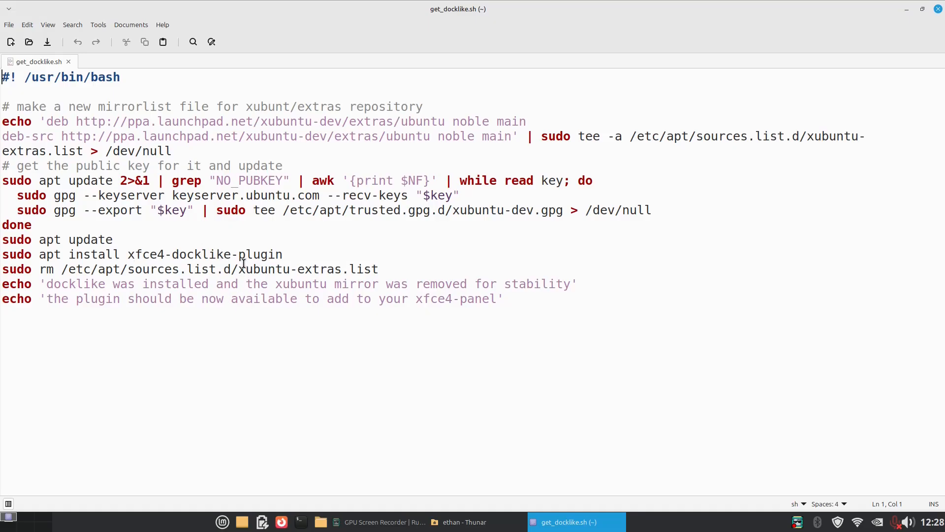
{"action": "left_click_drag", "start_coordinate": [239, 268], "coordinate": [242, 269]}
{"action": "left_click", "coordinate": [938, 10]}
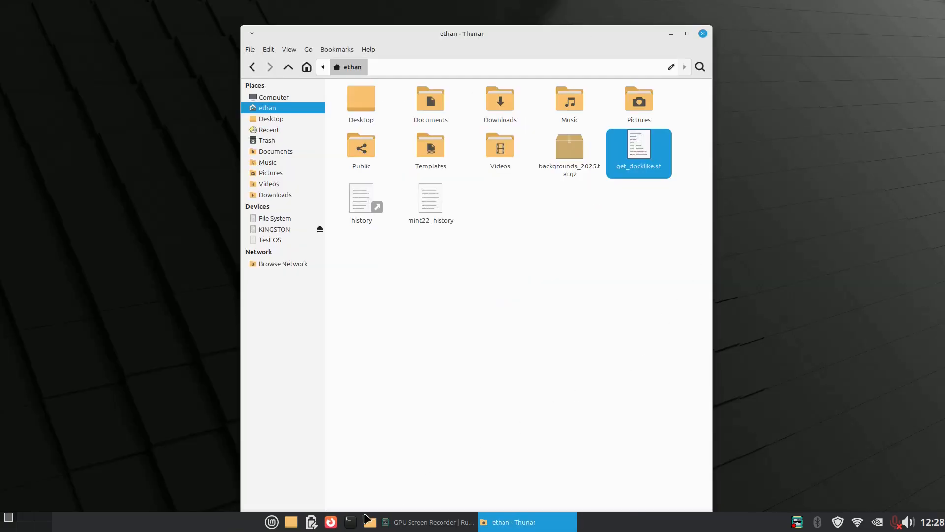
Open a new maximized terminal, enlarge its text and list the home folder's files with ls.
{"action": "left_click", "coordinate": [351, 522]}
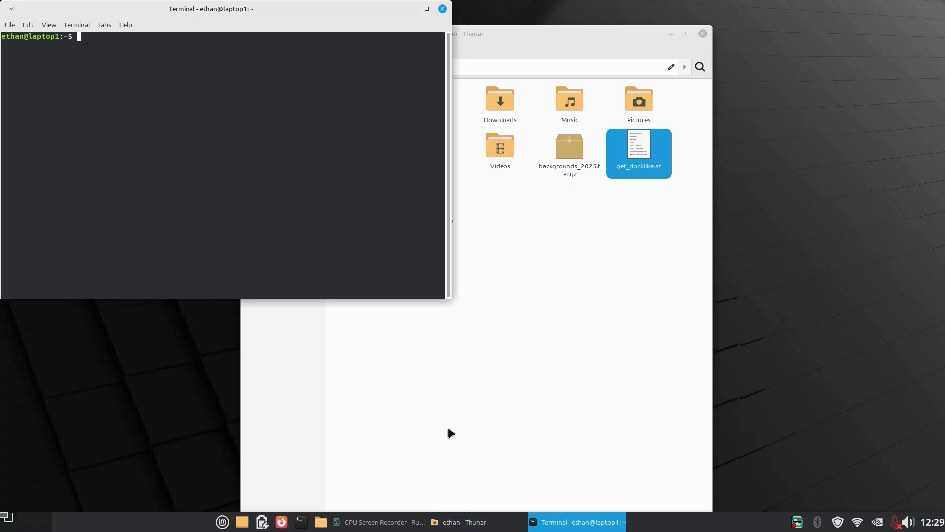
{"action": "left_click", "coordinate": [426, 7]}
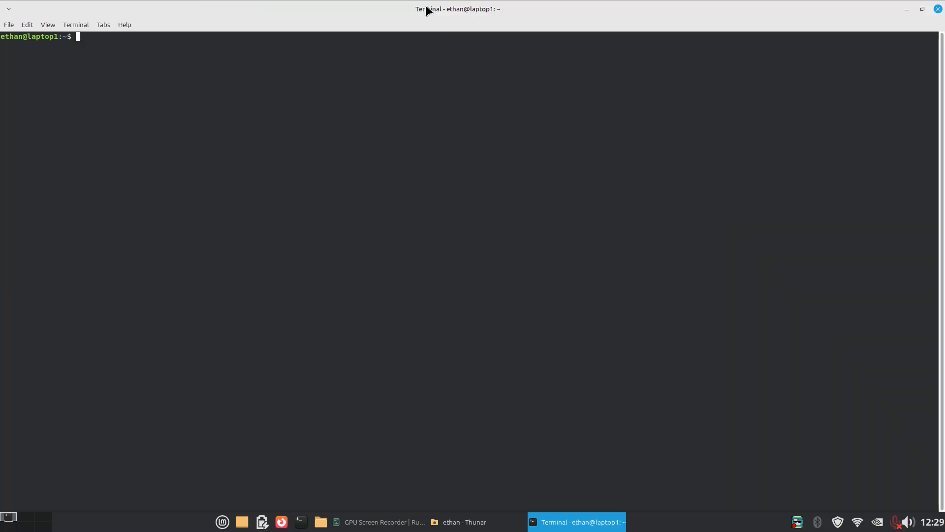
{"action": "key", "text": "ctrl+plus"}
{"action": "key", "text": "ctrl+plus"}
{"action": "key", "text": "ctrl+plus"}
{"action": "key", "text": "ctrl+plus"}
{"action": "key", "text": "ctrl+plus"}
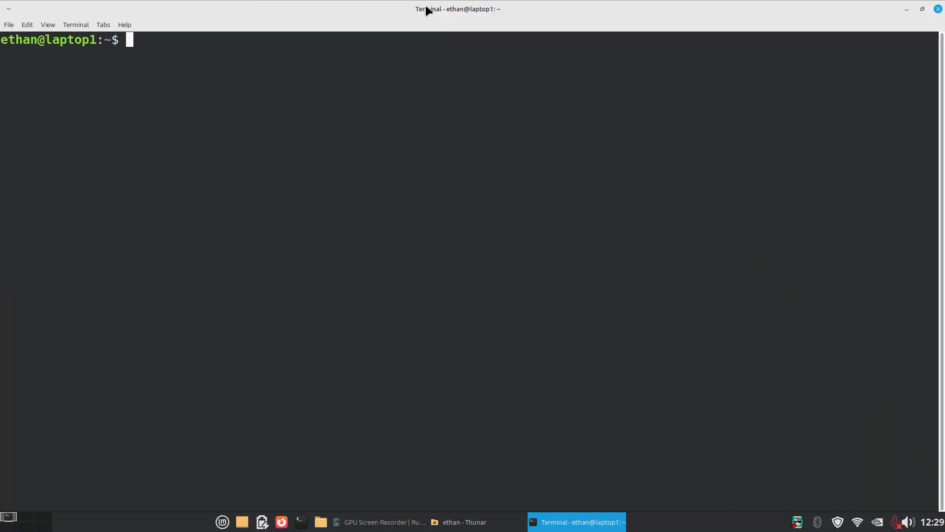
{"action": "type", "text": "ls"}
{"action": "key", "text": "Return"}
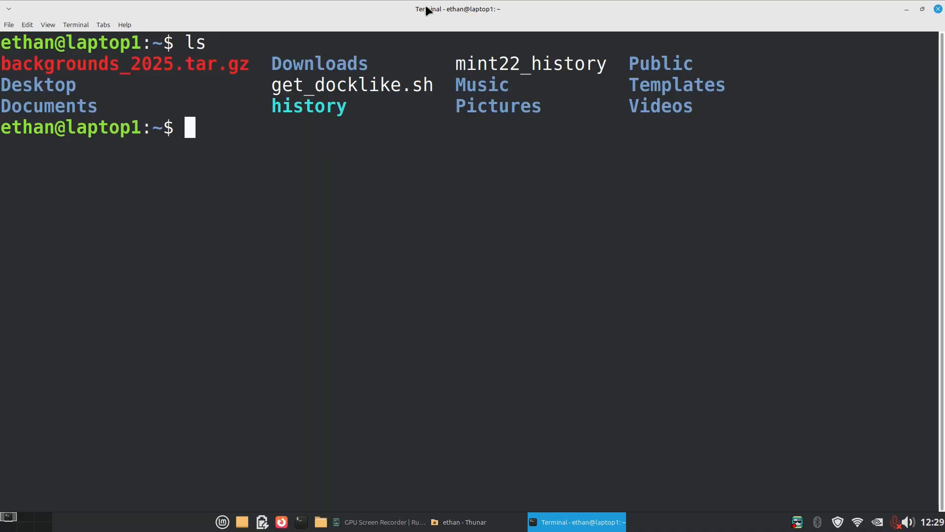
Run the Docklike installation script with "bash get_docklike.sh".
{"action": "type", "text": "bash "}
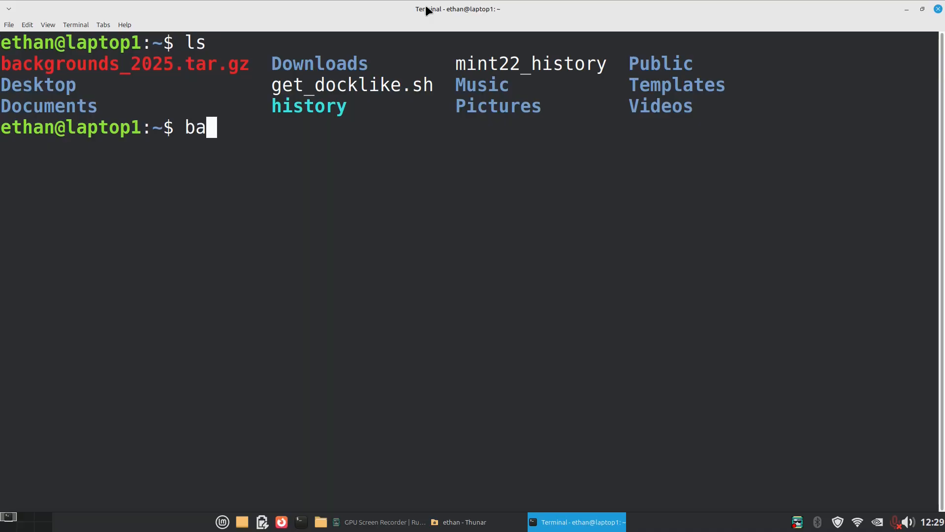
{"action": "type", "text": "get"}
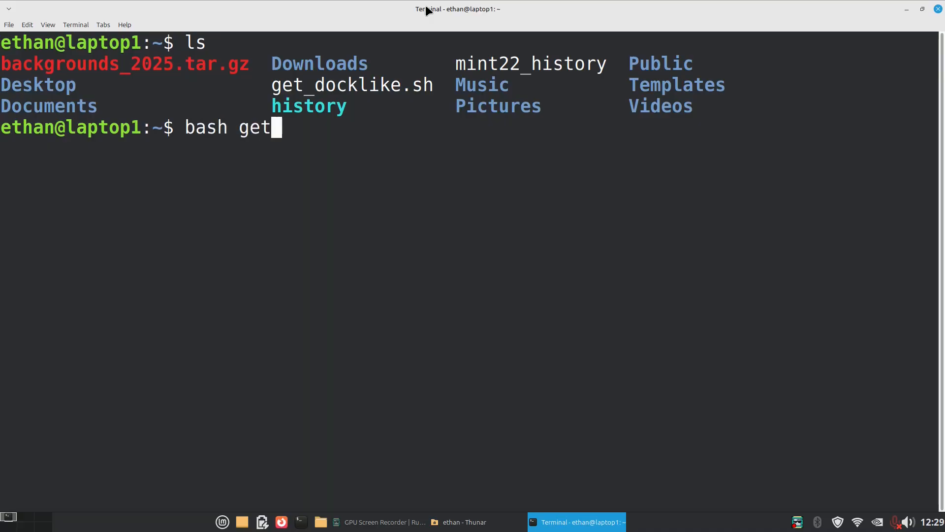
{"action": "type", "text": "+dock"}
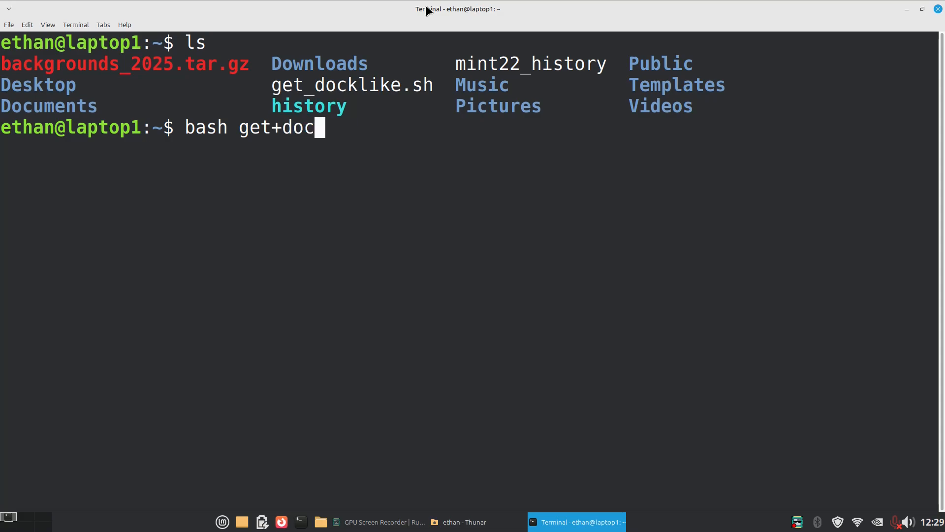
{"action": "key", "text": "BackSpace"}
{"action": "key", "text": "BackSpace"}
{"action": "key", "text": "BackSpace"}
{"action": "key", "text": "BackSpace"}
{"action": "key", "text": "BackSpace"}
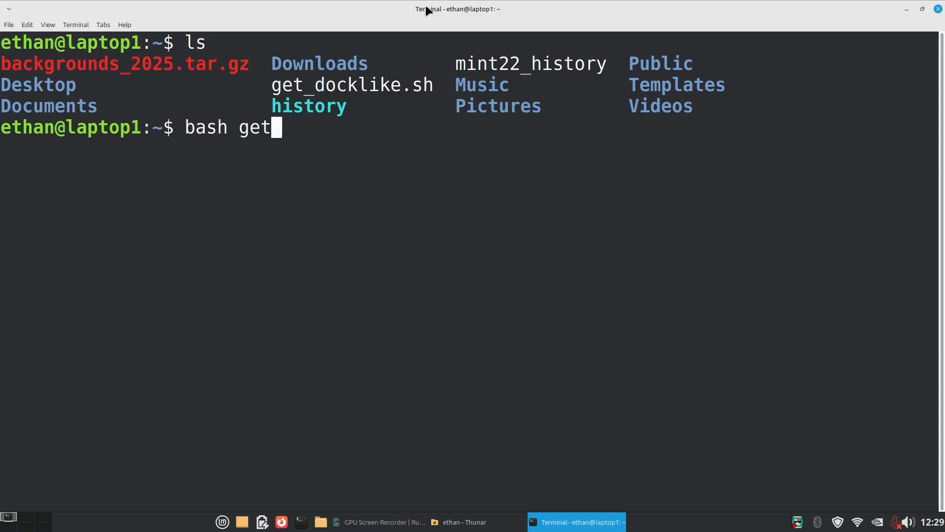
{"action": "type", "text": "_do"}
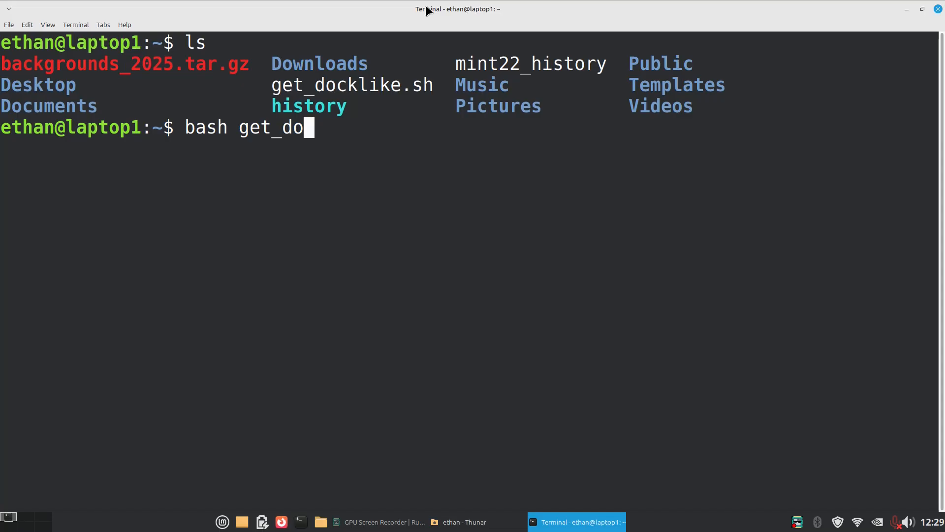
{"action": "type", "text": "cklike.sh"}
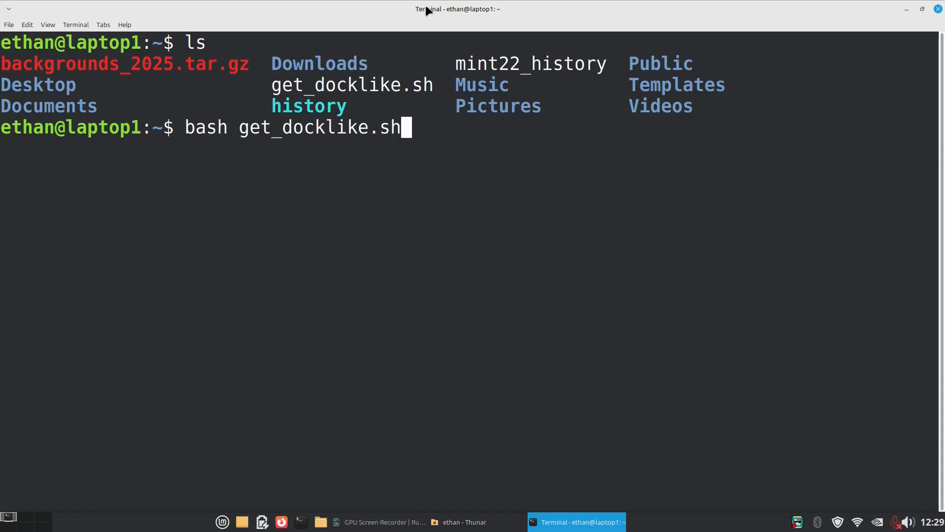
{"action": "key", "text": "Return"}
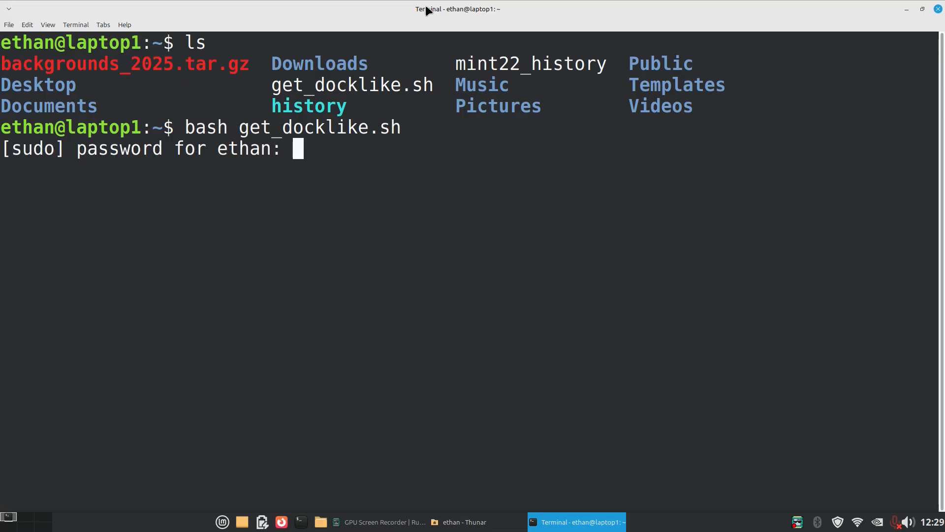
Enter the sudo password for the script, and close the terminal and the file manager when the installation finishes.
{"action": "type", "text": "******"}
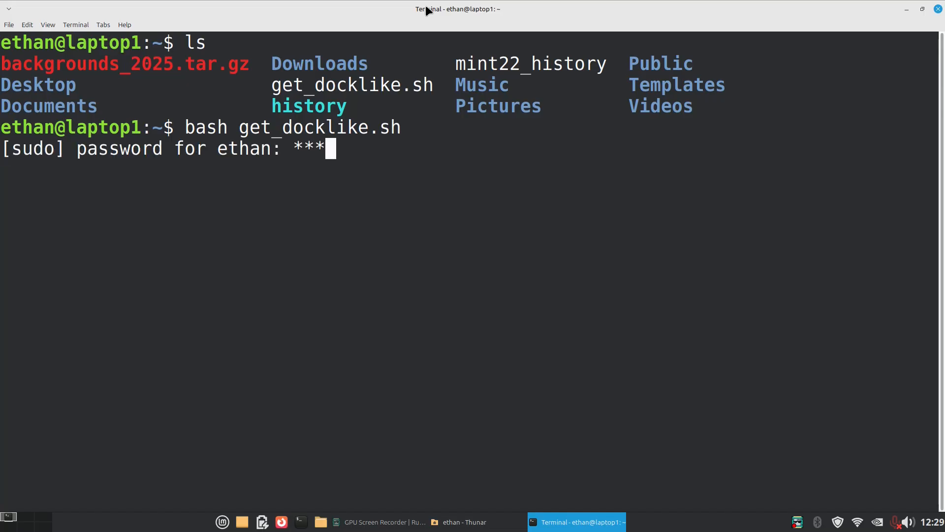
{"action": "type", "text": "****"}
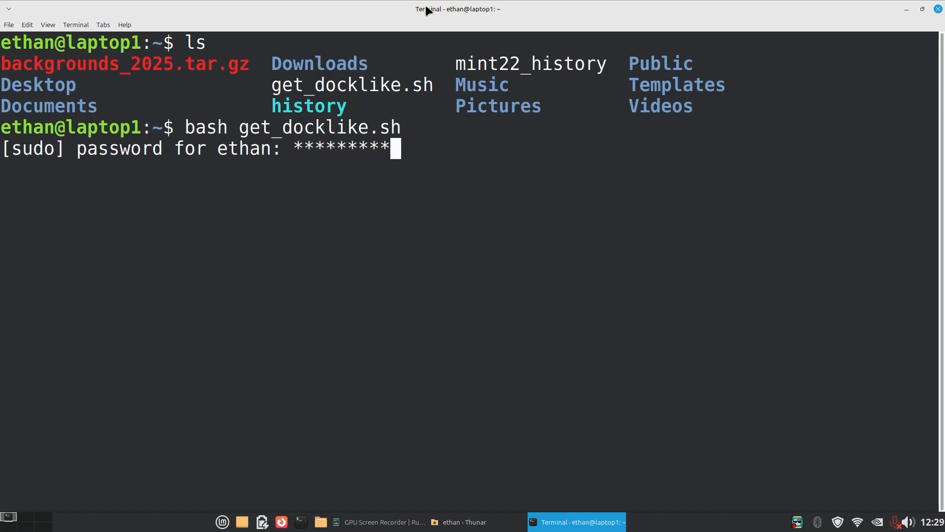
{"action": "key", "text": "Return"}
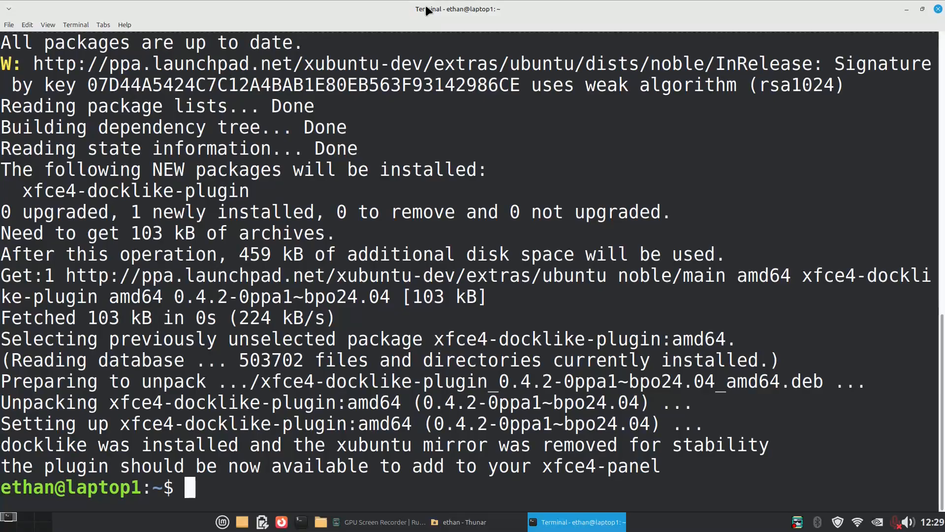
{"action": "key", "text": "ctrl+d"}
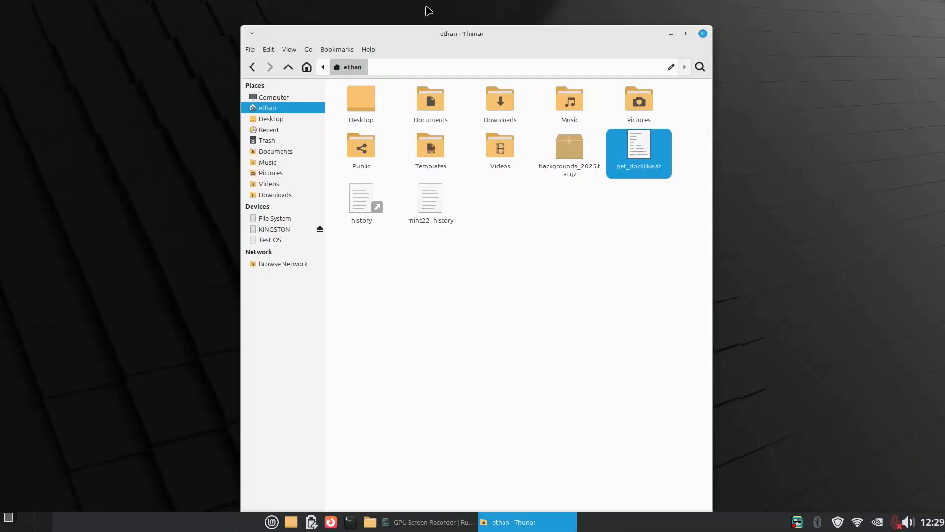
{"action": "key", "text": "ctrl+w"}
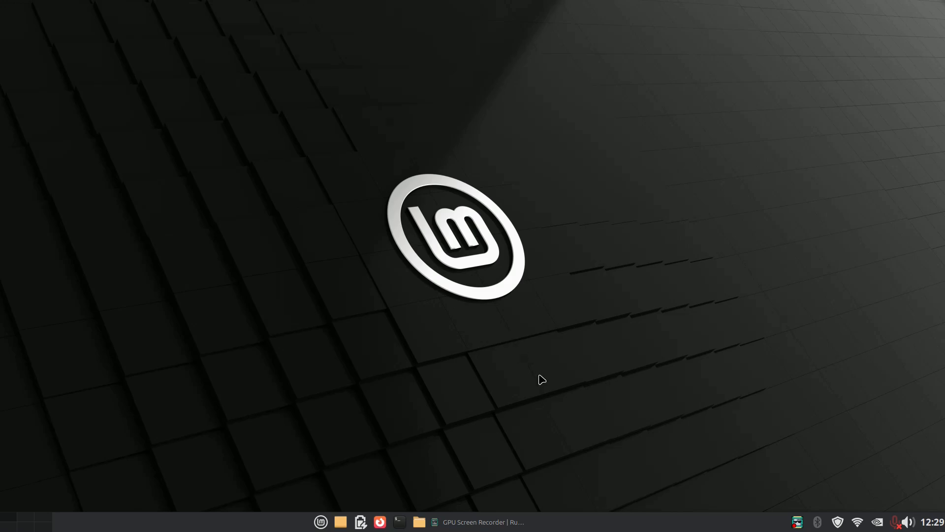
Open the panel preferences and show the list of items on Panel 1.
{"action": "right_click", "coordinate": [631, 523]}
{"action": "mouse_move", "coordinate": [643, 508]}
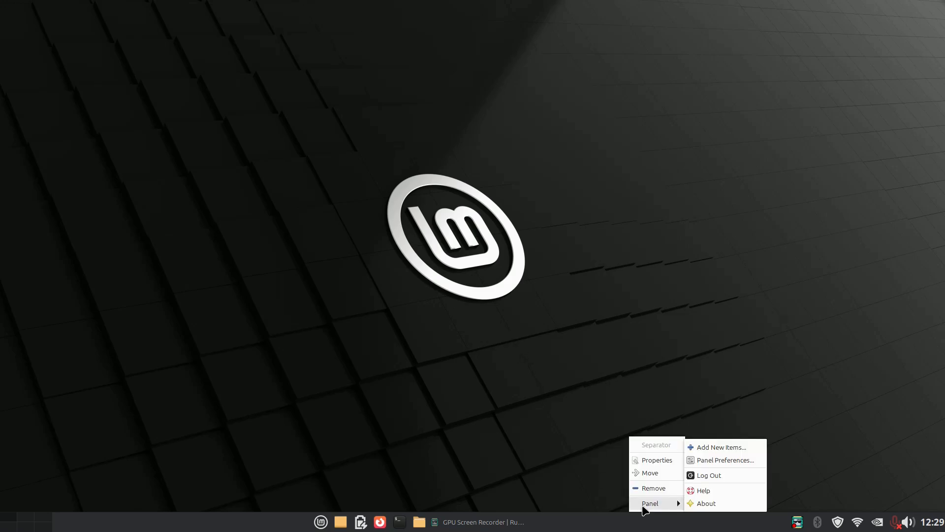
{"action": "left_click", "coordinate": [711, 463]}
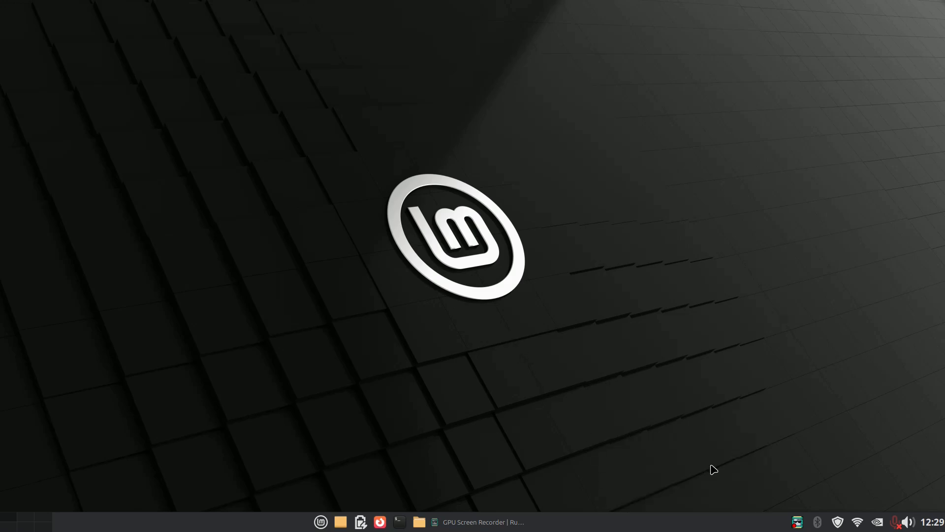
{"action": "left_click", "coordinate": [481, 178]}
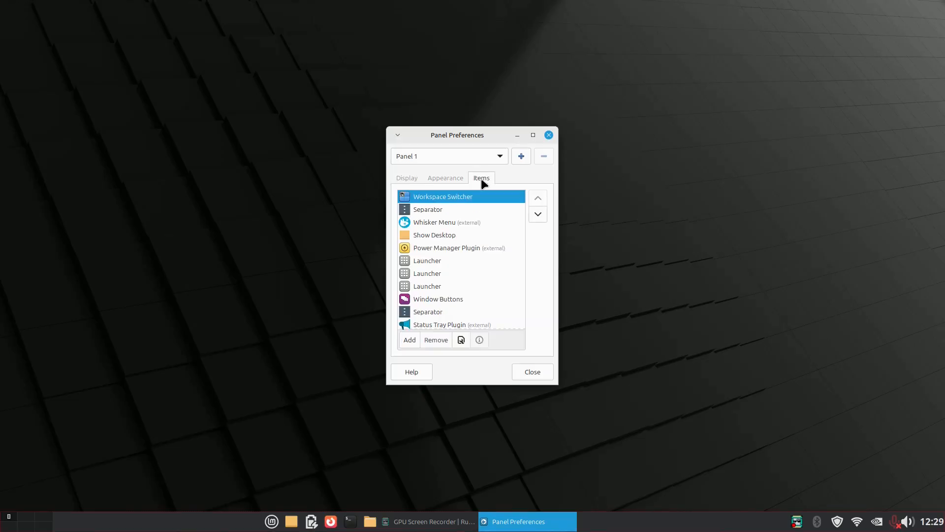
{"action": "left_click", "coordinate": [521, 157]}
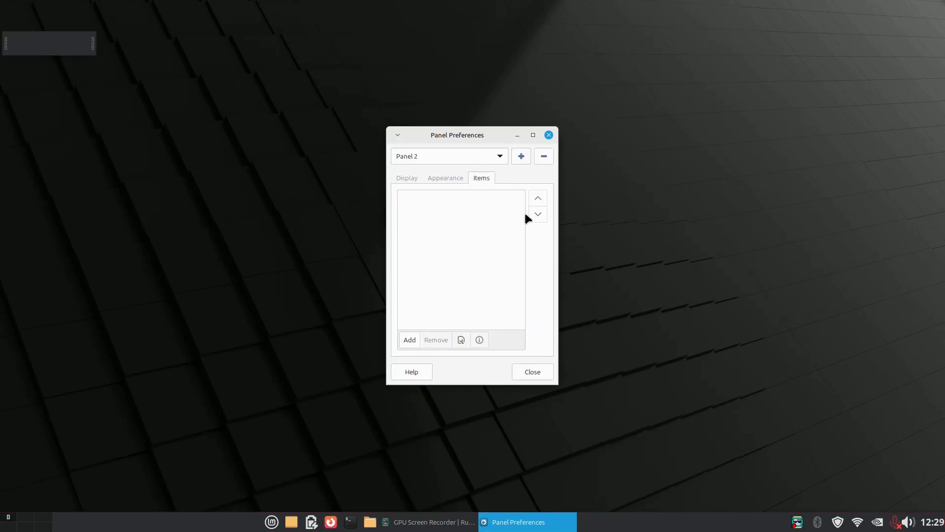
{"action": "left_click", "coordinate": [542, 159]}
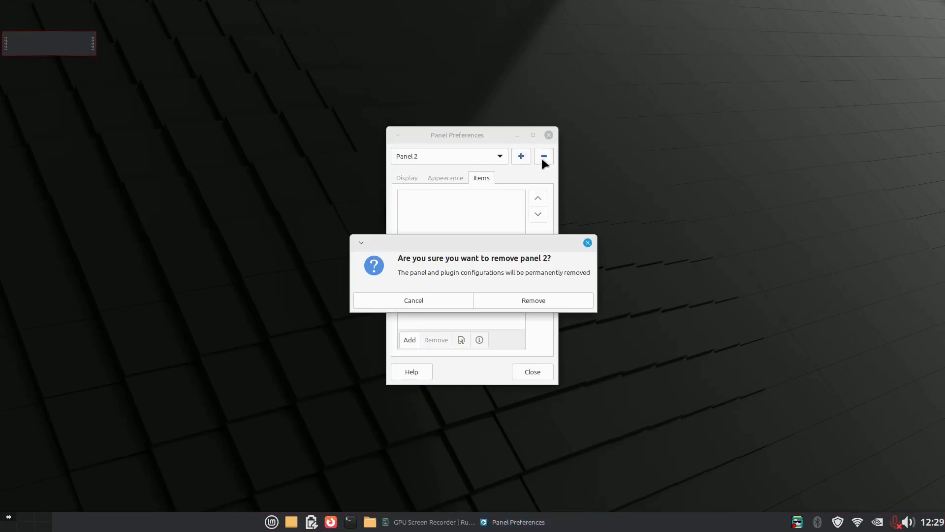
{"action": "left_click", "coordinate": [521, 297]}
Find the Docklike Taskbar by searching the available items for "dock" and add it to Panel 1.
{"action": "left_click", "coordinate": [410, 340]}
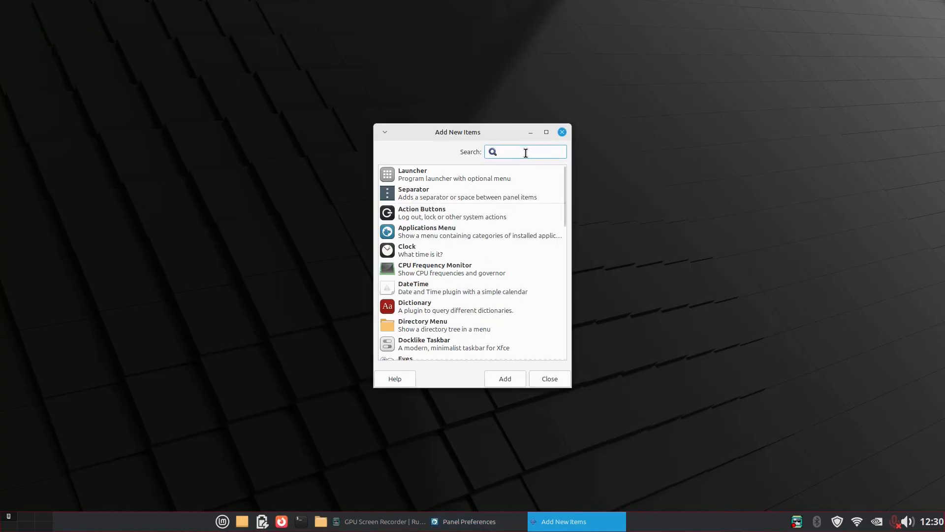
{"action": "type", "text": "dock"}
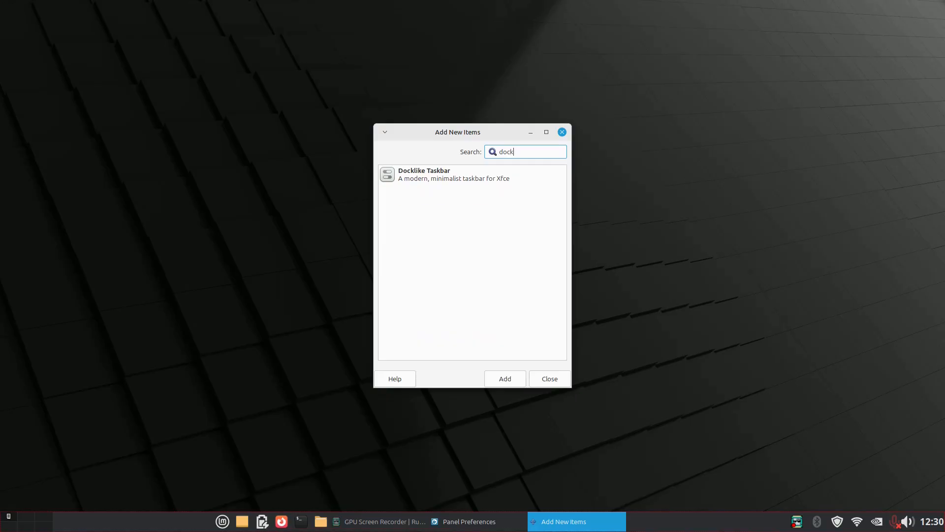
{"action": "left_click", "coordinate": [487, 178]}
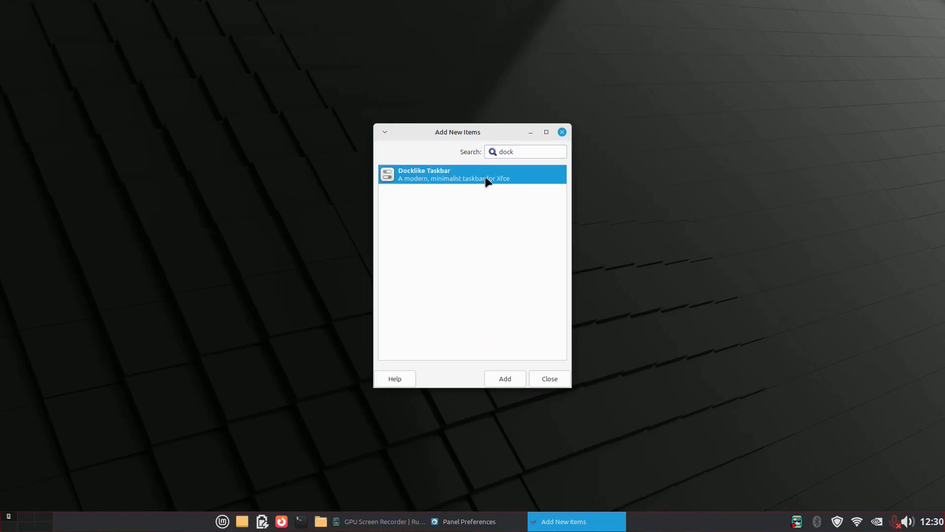
{"action": "left_click", "coordinate": [511, 375]}
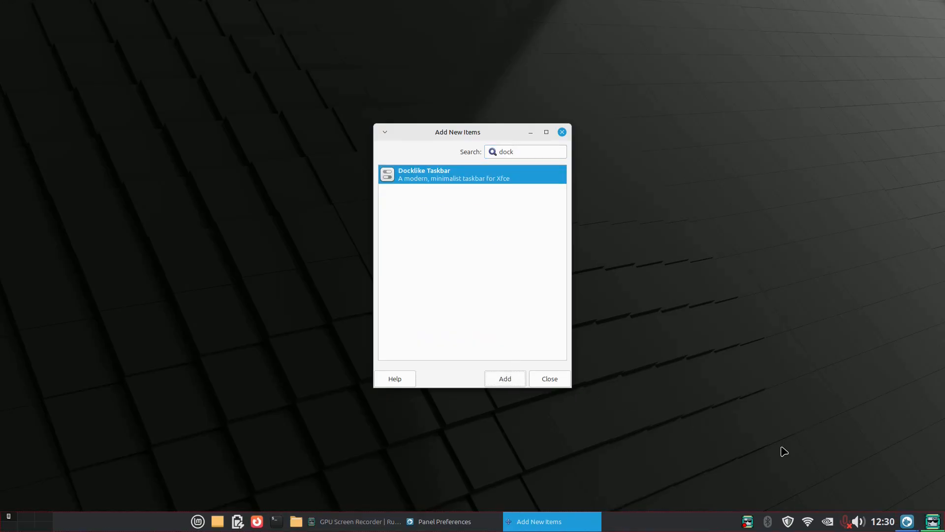
{"action": "mouse_move", "coordinate": [910, 521]}
{"action": "left_click", "coordinate": [548, 379]}
Move the Docklike Taskbar up the panel's item order so it sits directly after Window Buttons.
{"action": "scroll", "coordinate": [465, 304], "scroll_direction": "down", "scroll_amount": 3}
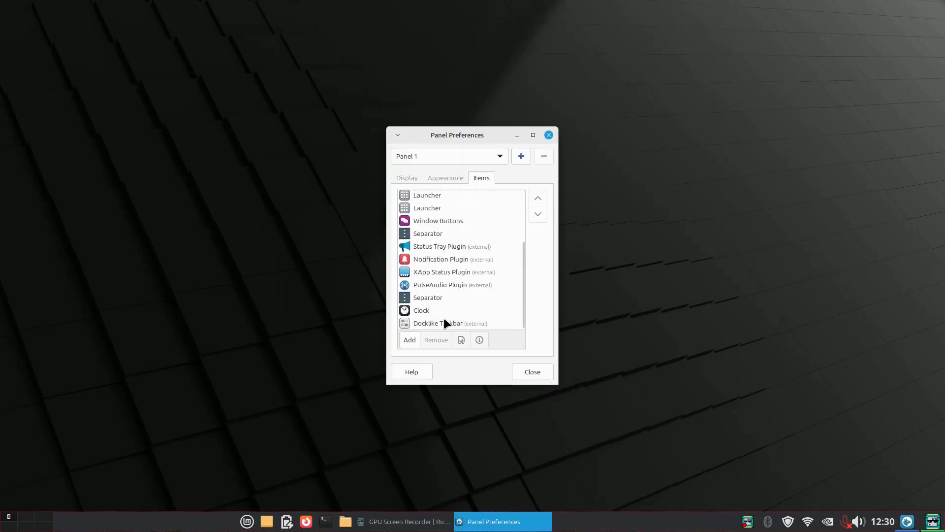
{"action": "left_click", "coordinate": [444, 323]}
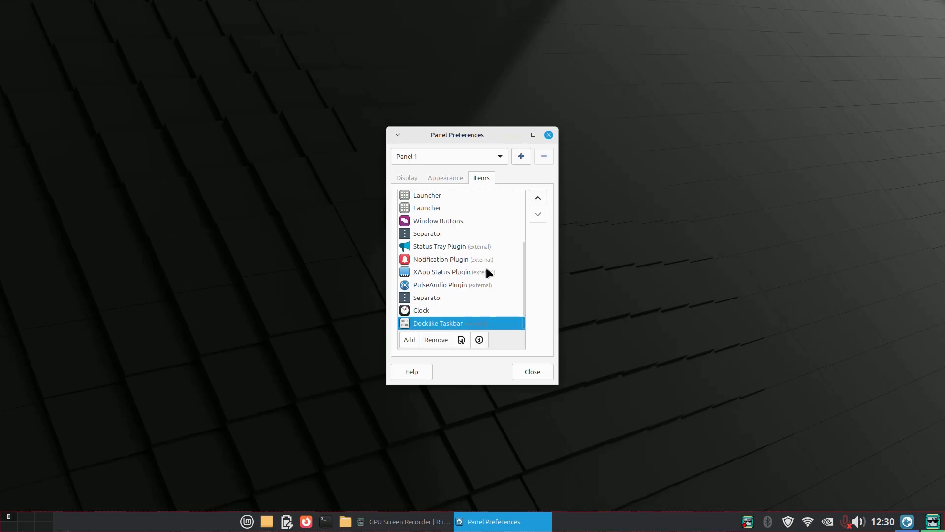
{"action": "left_click", "coordinate": [538, 199]}
{"action": "left_click", "coordinate": [538, 199]}
{"action": "left_click", "coordinate": [539, 199]}
{"action": "left_click", "coordinate": [538, 199]}
{"action": "left_click", "coordinate": [538, 199]}
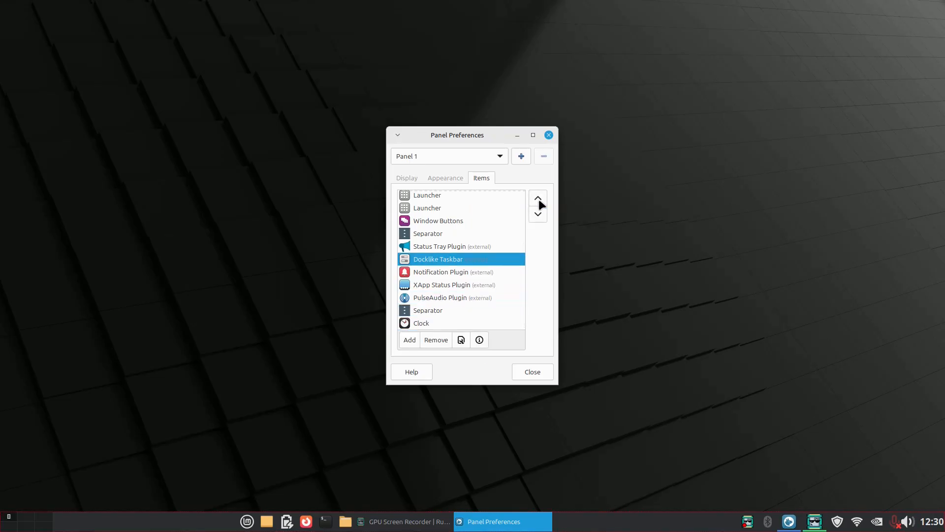
{"action": "left_click", "coordinate": [538, 199]}
{"action": "left_click", "coordinate": [538, 199]}
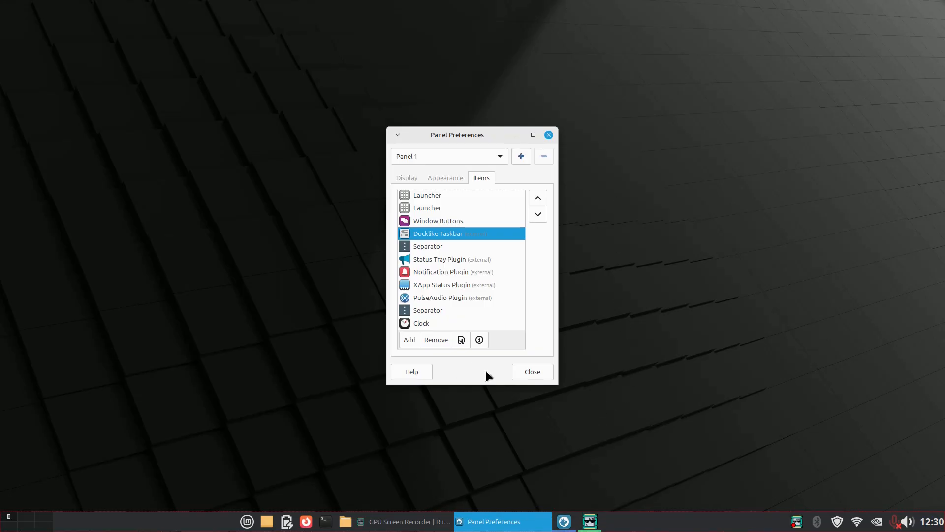
Open the Docklike Taskbar's properties and force its icon size to 28.
{"action": "left_click", "coordinate": [462, 340]}
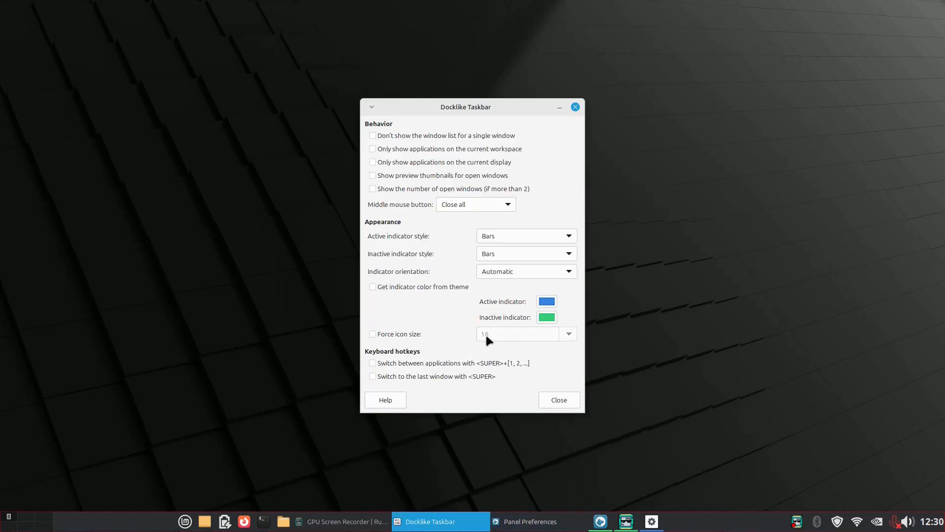
{"action": "left_click", "coordinate": [390, 335]}
{"action": "left_click_drag", "start_coordinate": [526, 336], "coordinate": [476, 334]}
{"action": "type", "text": "28"}
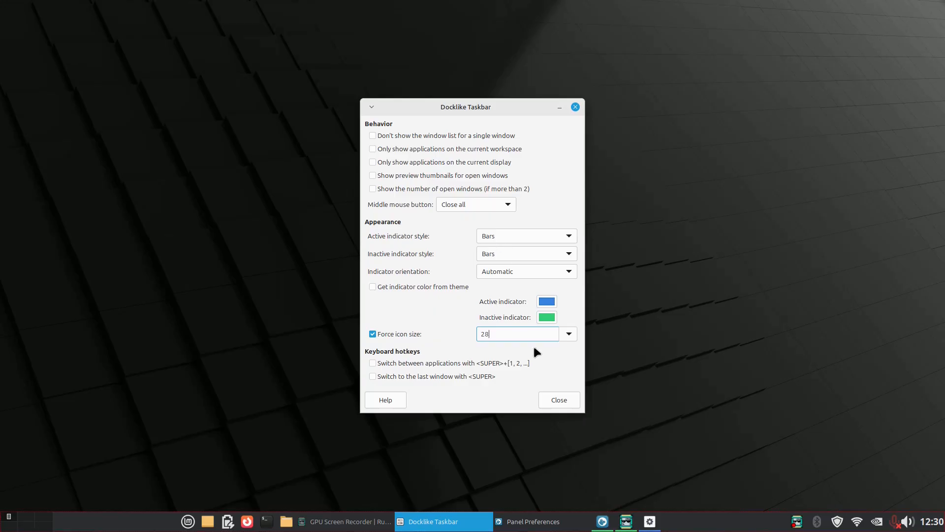
Set both the active and inactive indicator styles of the Docklike Taskbar to Rectangles.
{"action": "left_click", "coordinate": [523, 238]}
{"action": "left_click", "coordinate": [517, 265]}
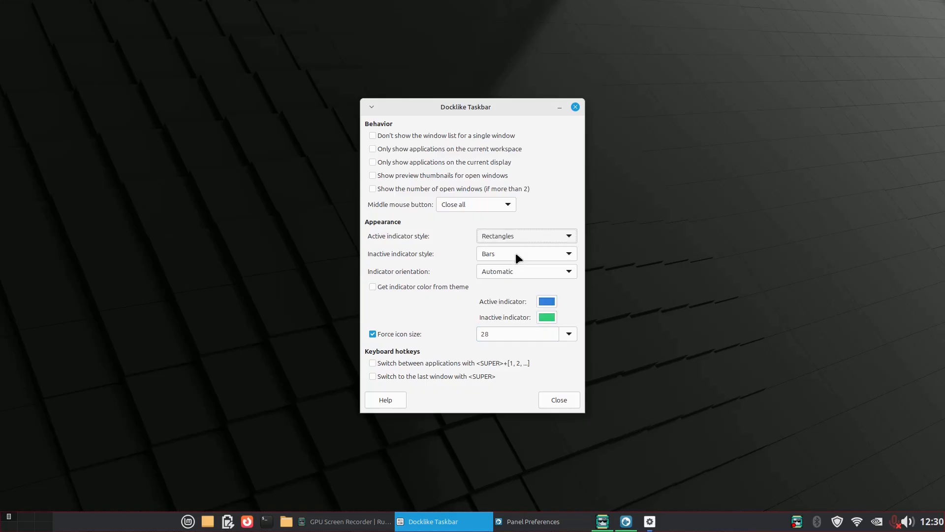
{"action": "left_click", "coordinate": [512, 252]}
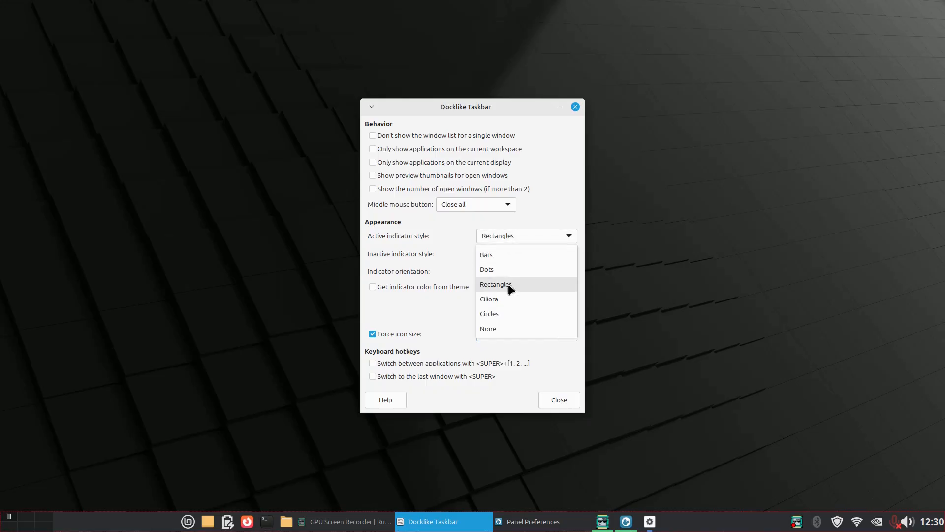
{"action": "left_click", "coordinate": [509, 284]}
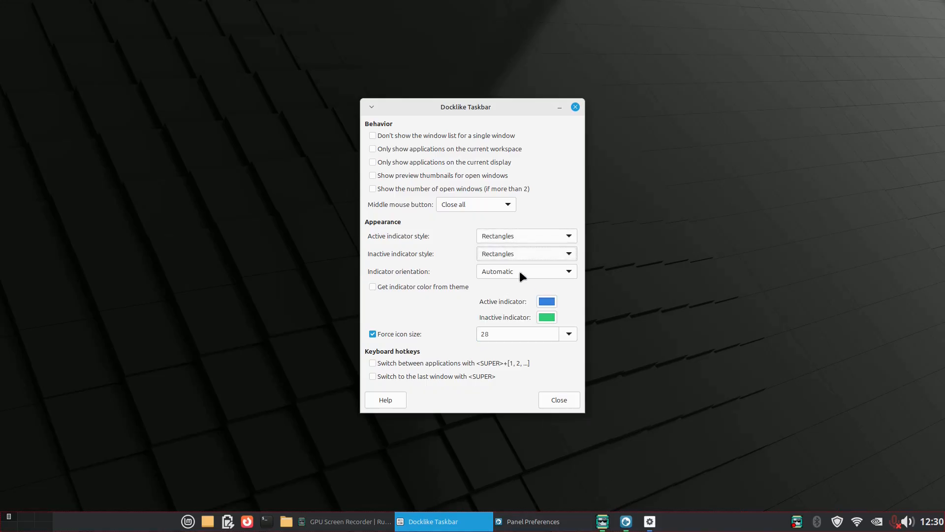
Set the Docklike Taskbar's indicator orientation to Bottom.
{"action": "left_click", "coordinate": [507, 272]}
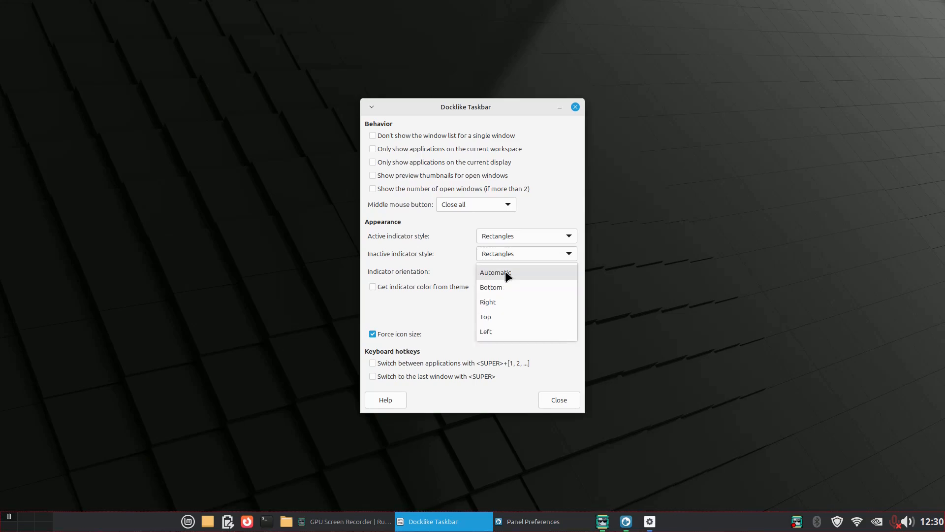
{"action": "left_click", "coordinate": [506, 286]}
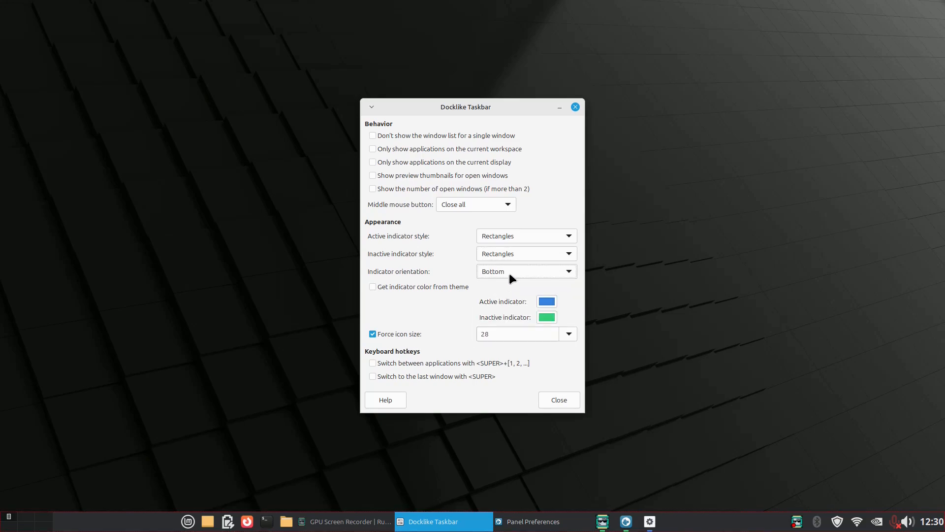
{"action": "left_click", "coordinate": [509, 272]}
{"action": "left_click", "coordinate": [509, 302]}
{"action": "left_click", "coordinate": [508, 271]}
{"action": "left_click", "coordinate": [509, 284]}
{"action": "left_click", "coordinate": [509, 269]}
{"action": "left_click", "coordinate": [515, 231]}
Set the active indicator colour to yellow and the inactive one to grey, and close the Docklike Taskbar properties.
{"action": "left_click", "coordinate": [547, 302]}
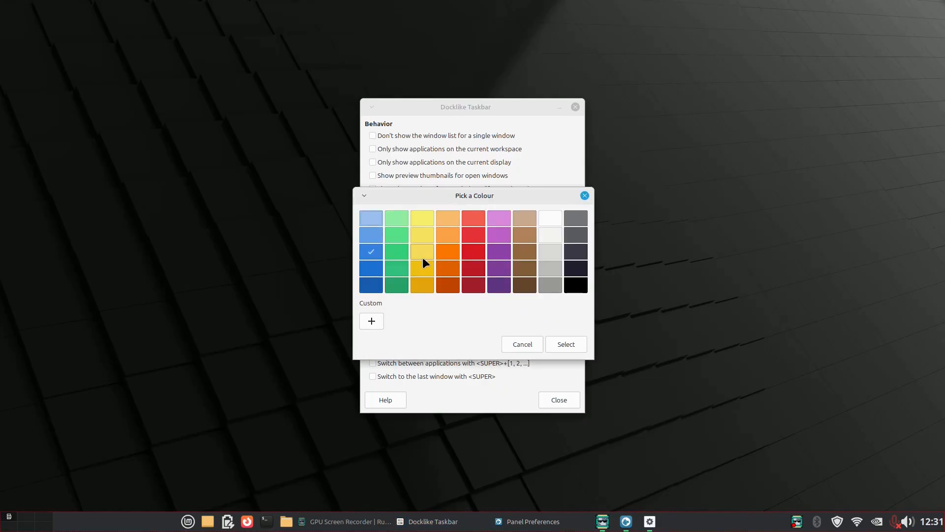
{"action": "left_click", "coordinate": [573, 344]}
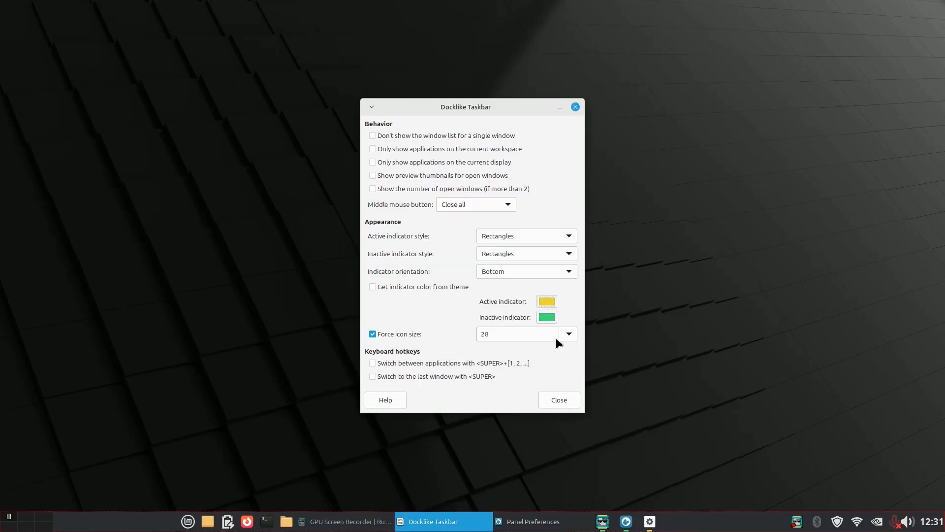
{"action": "left_click", "coordinate": [548, 318]}
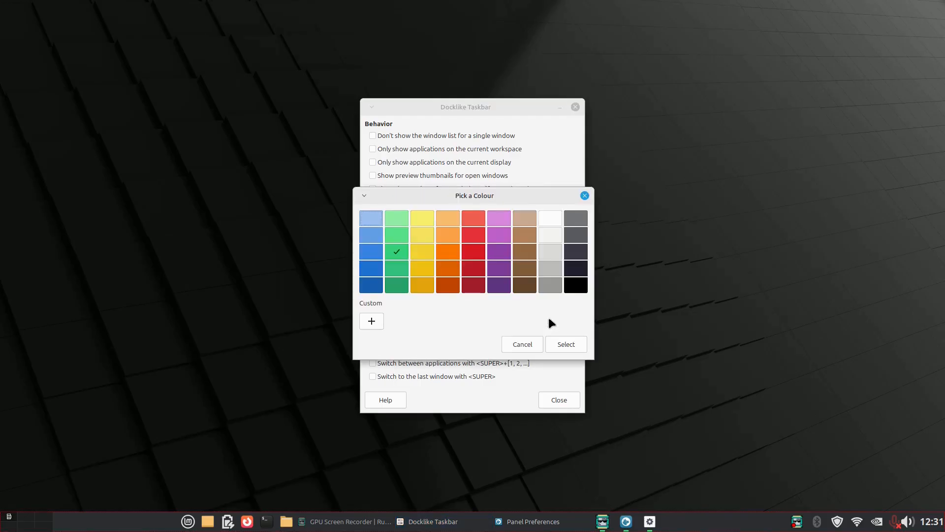
{"action": "left_click", "coordinate": [577, 222]}
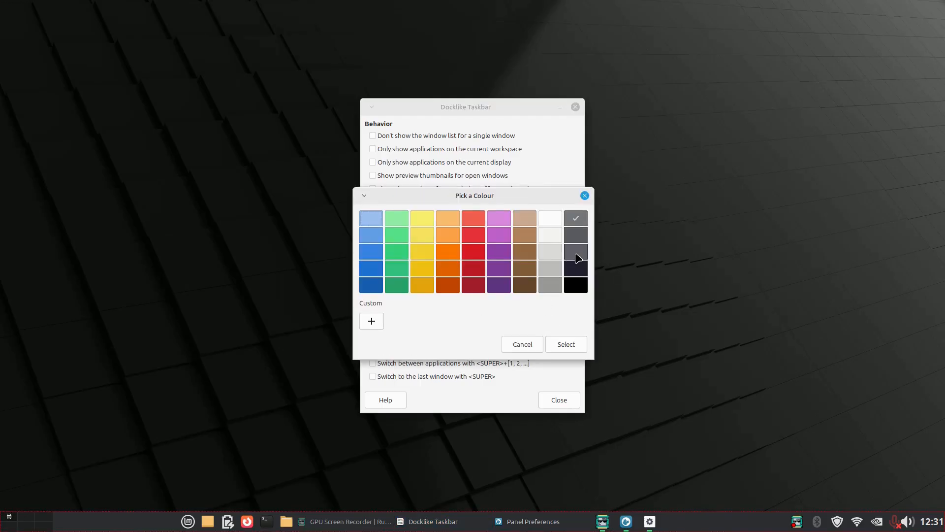
{"action": "left_click", "coordinate": [567, 345]}
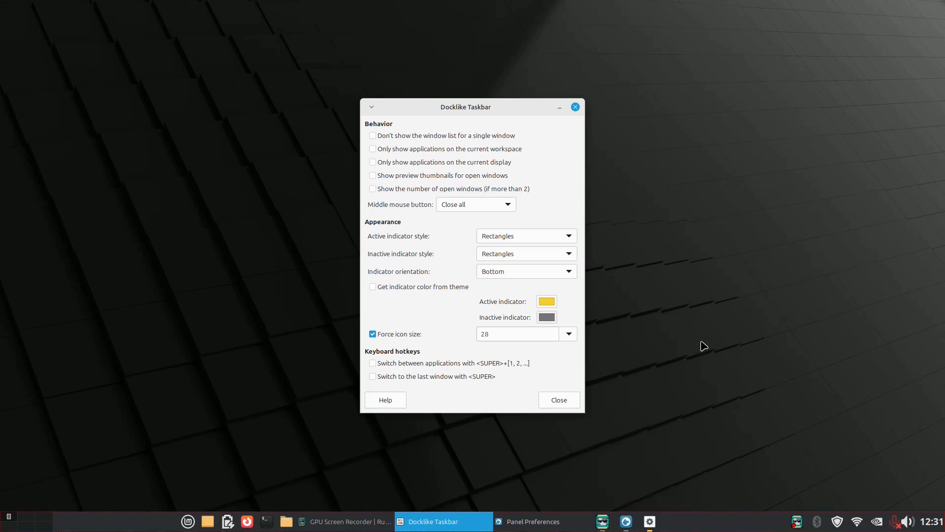
{"action": "left_click", "coordinate": [570, 399]}
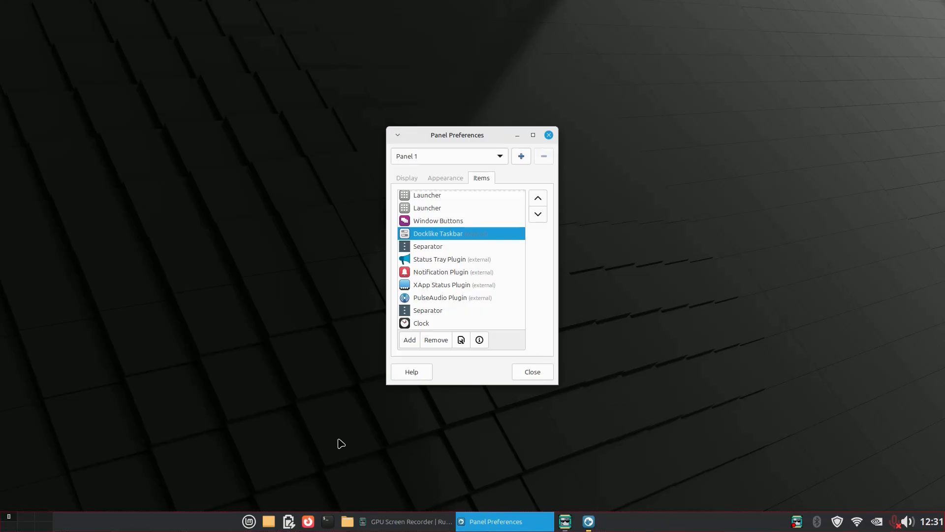
Launch the terminal, pin it to the dock, and close its window.
{"action": "left_click", "coordinate": [328, 523]}
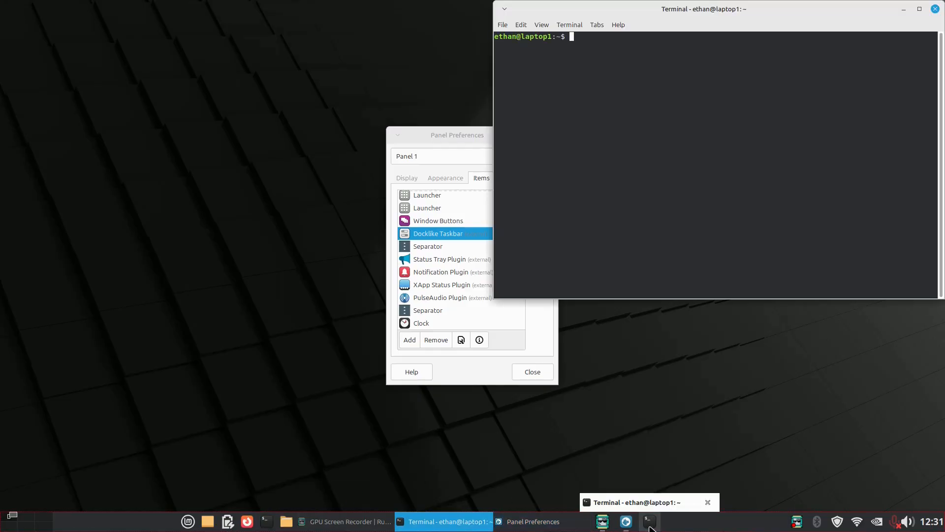
{"action": "left_click", "coordinate": [935, 10]}
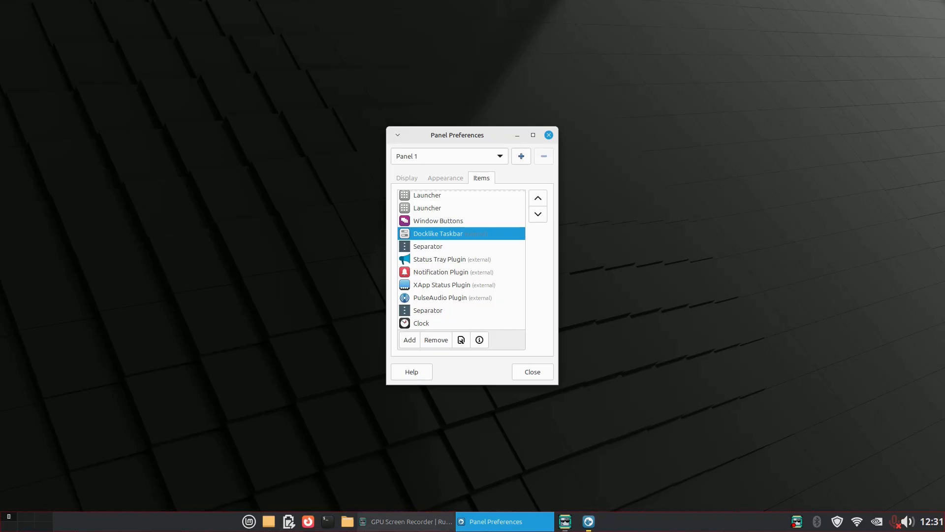
{"action": "left_click", "coordinate": [330, 522]}
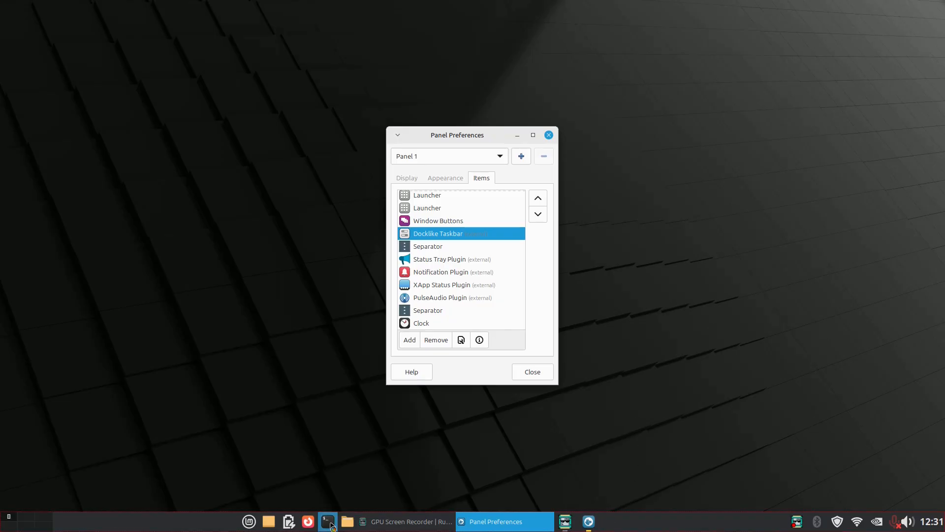
{"action": "right_click", "coordinate": [647, 526]}
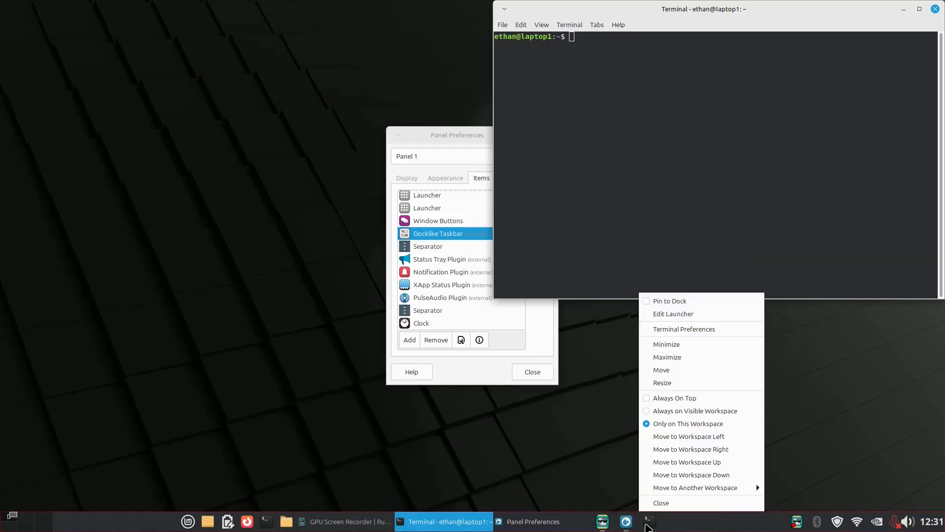
{"action": "left_click", "coordinate": [660, 302]}
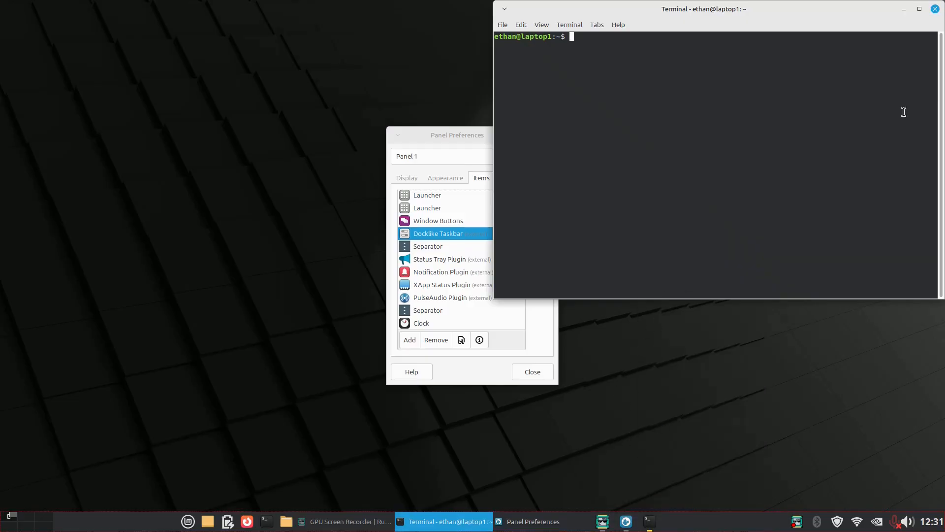
{"action": "left_click", "coordinate": [935, 8]}
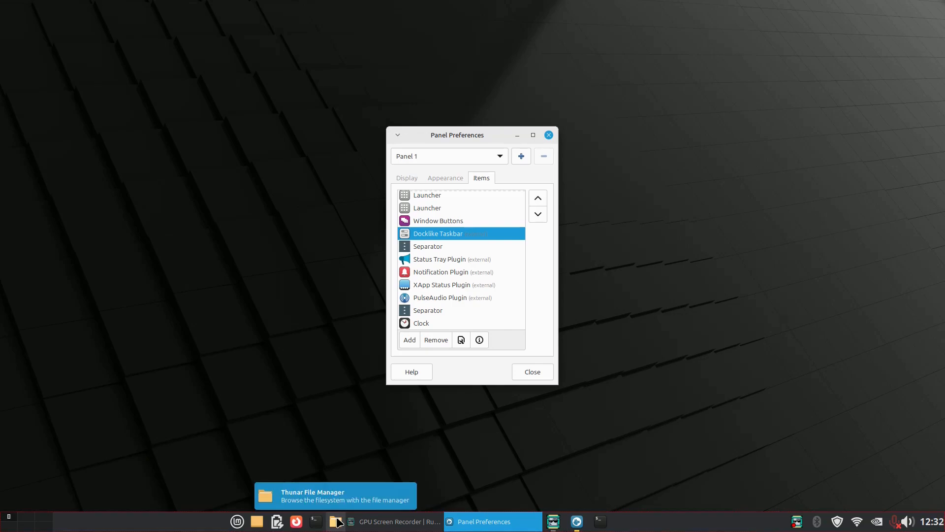
Open the Thunar file manager, pin it to the dock, and close its window.
{"action": "left_click", "coordinate": [337, 521]}
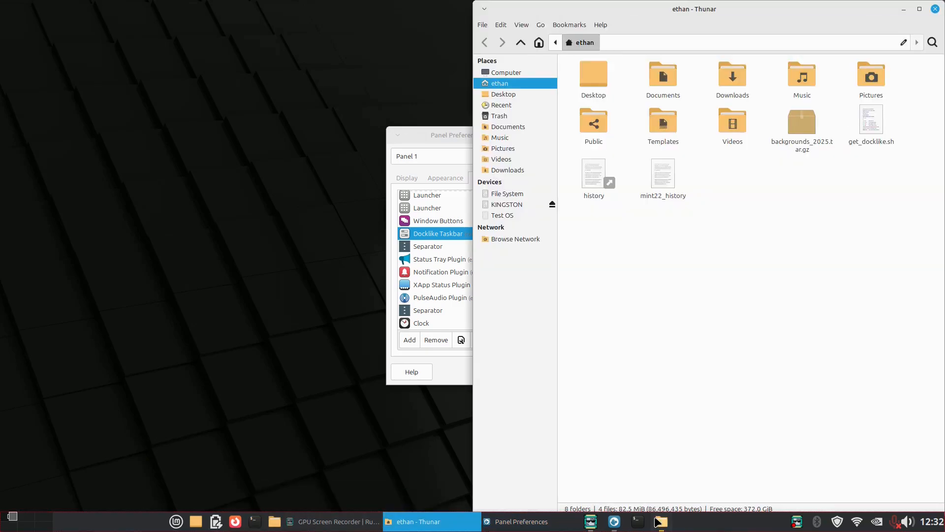
{"action": "right_click", "coordinate": [662, 522]}
{"action": "left_click", "coordinate": [719, 279]}
{"action": "left_click", "coordinate": [936, 10]}
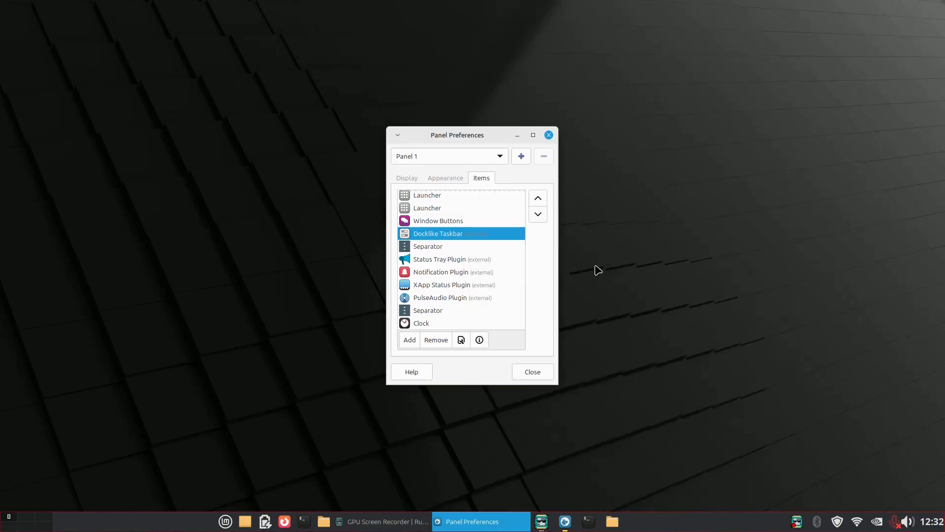
Launch Firefox, pin it to the dock, and close the browser windows.
{"action": "left_click", "coordinate": [286, 524]}
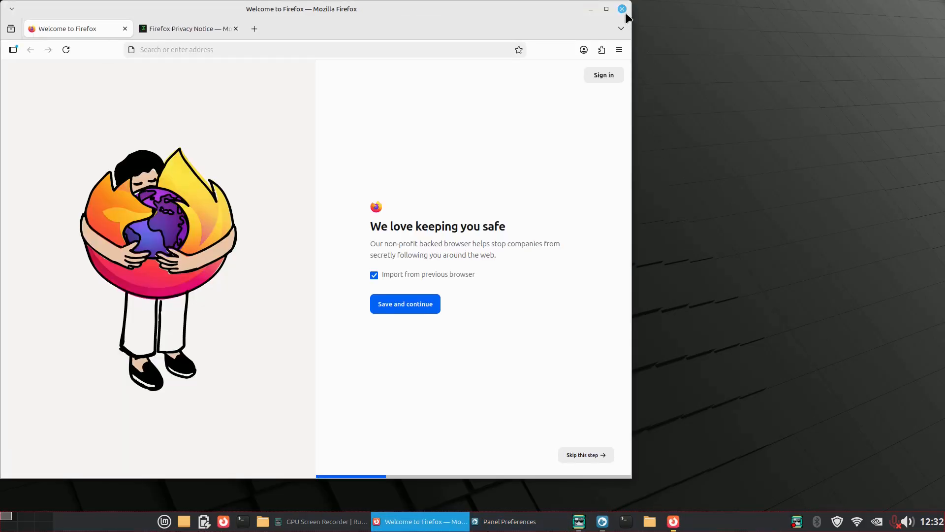
{"action": "right_click", "coordinate": [673, 521]}
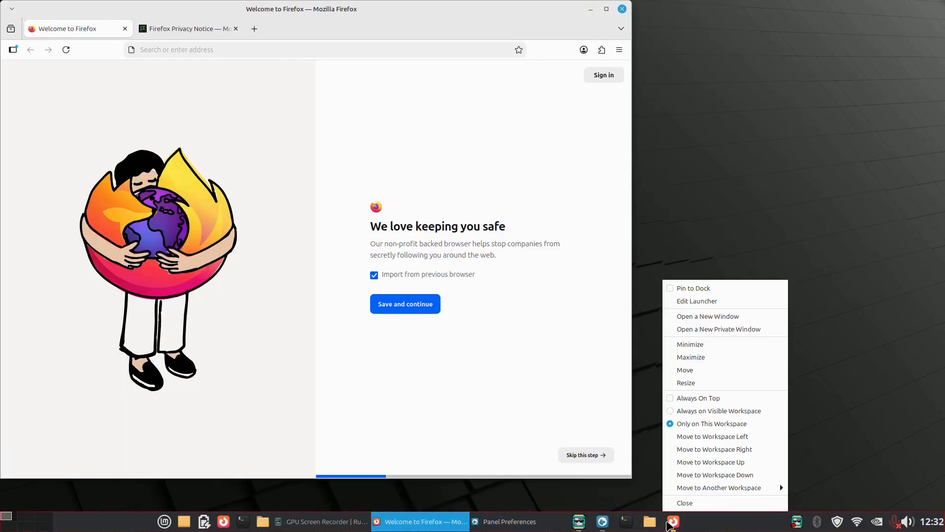
{"action": "left_click", "coordinate": [684, 288]}
{"action": "left_click", "coordinate": [622, 9]}
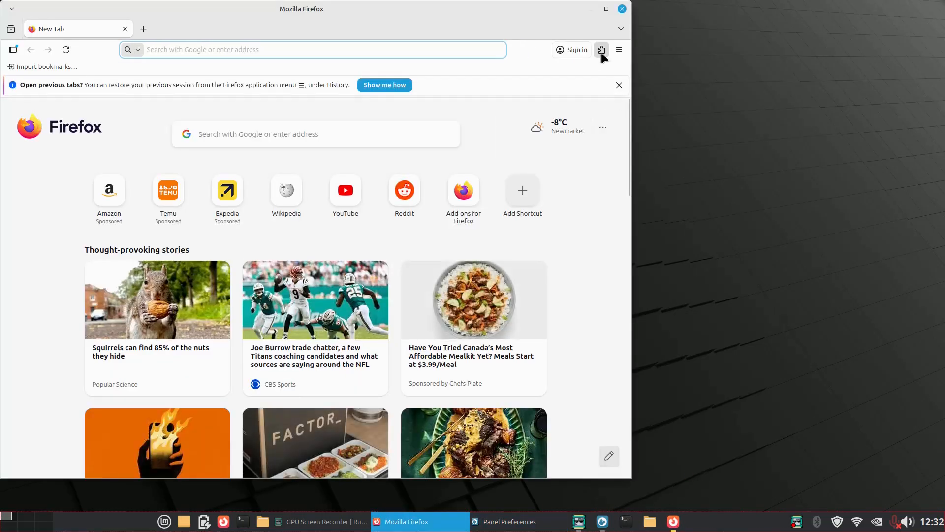
{"action": "left_click", "coordinate": [622, 9]}
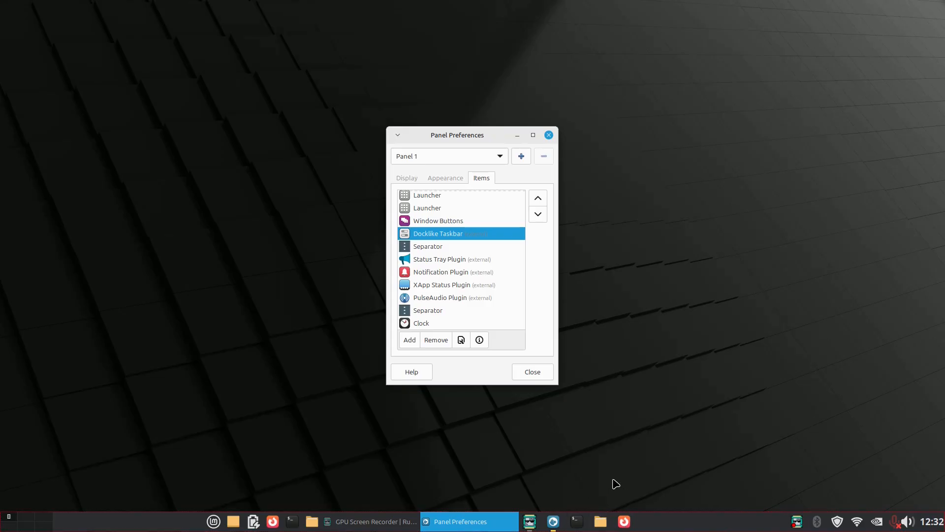
Unpin the file manager and the terminal from the dock, leaving Firefox pinned.
{"action": "right_click", "coordinate": [601, 523]}
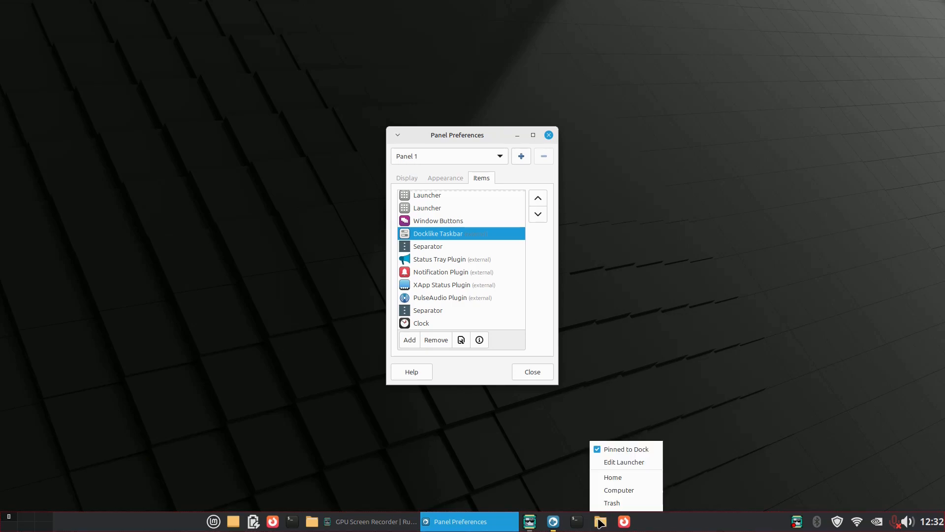
{"action": "left_click", "coordinate": [605, 449]}
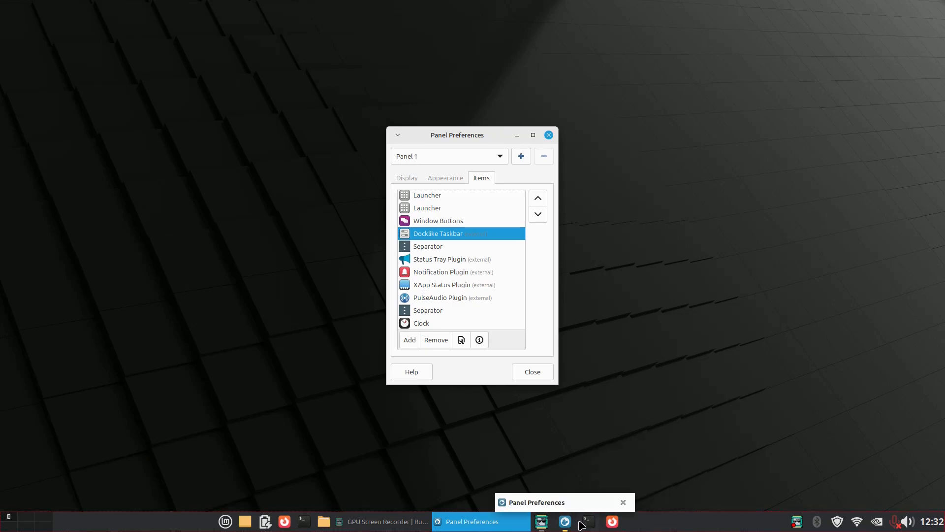
{"action": "right_click", "coordinate": [589, 521]}
{"action": "left_click", "coordinate": [601, 469]}
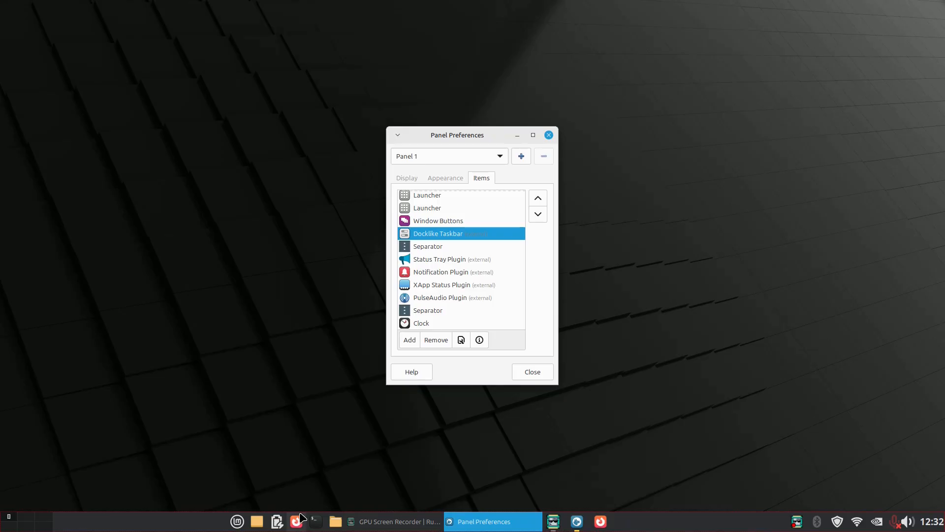
Open the terminal and the file manager, pin them to the dock after Firefox in that order, and get their windows off the desktop.
{"action": "left_click", "coordinate": [316, 522]}
{"action": "right_click", "coordinate": [661, 522]}
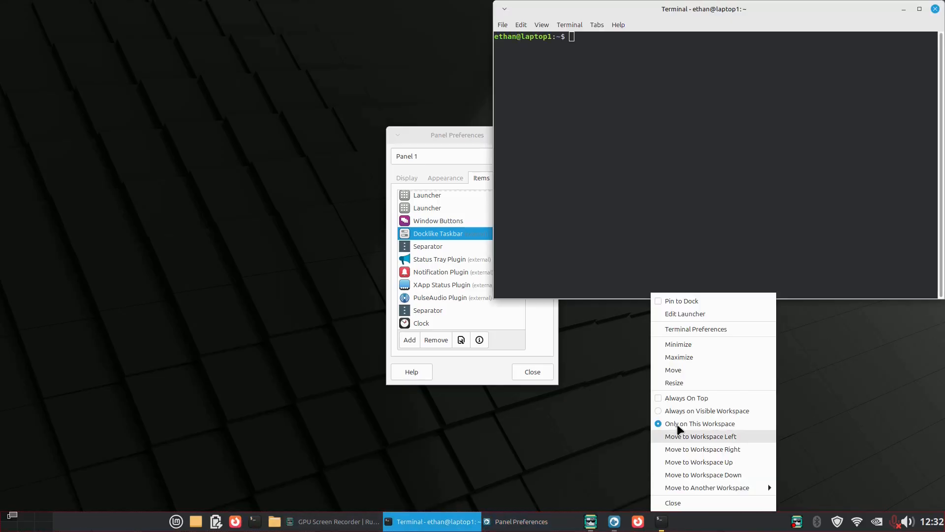
{"action": "left_click", "coordinate": [709, 301]}
{"action": "left_click", "coordinate": [275, 521]}
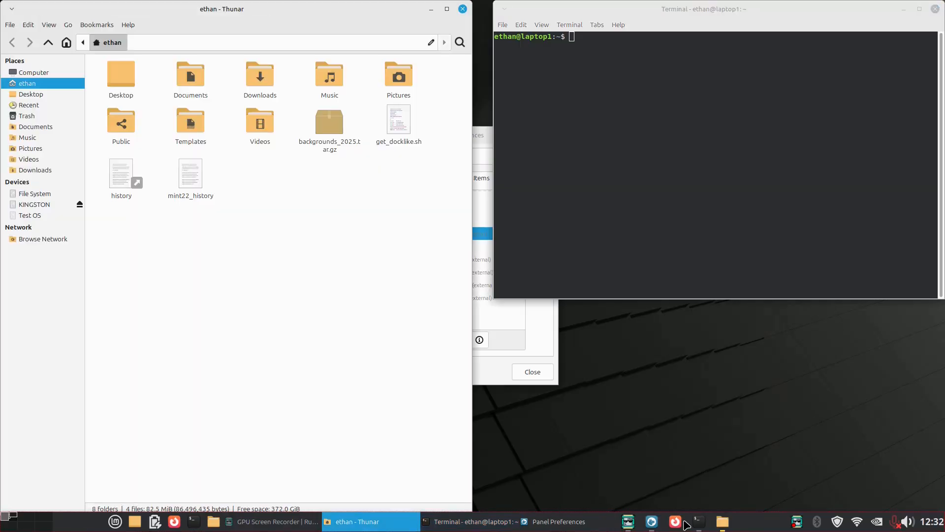
{"action": "right_click", "coordinate": [723, 521]}
{"action": "left_click", "coordinate": [766, 279]}
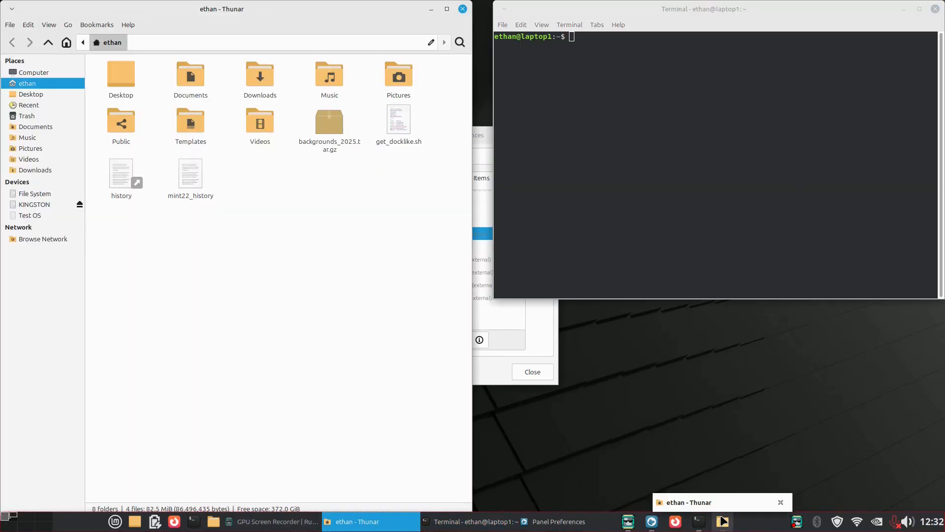
{"action": "left_click", "coordinate": [935, 10]}
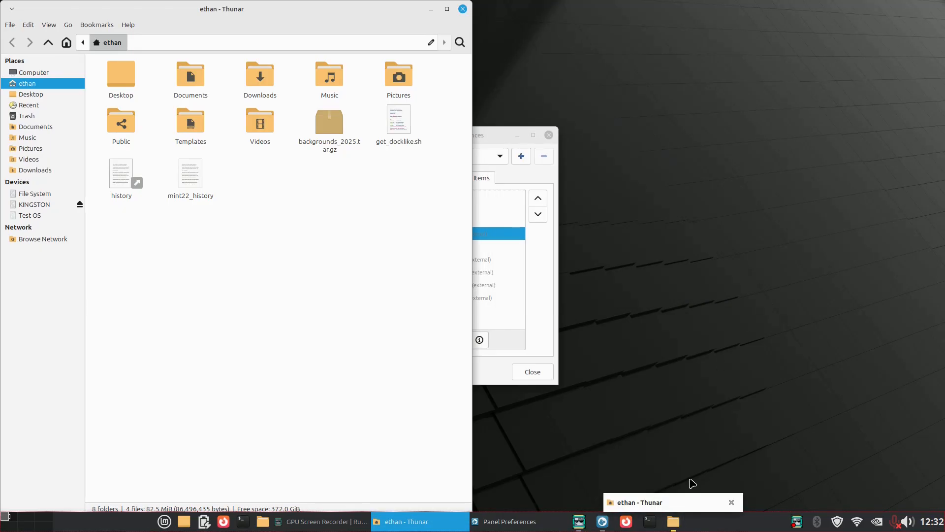
{"action": "left_click", "coordinate": [674, 523]}
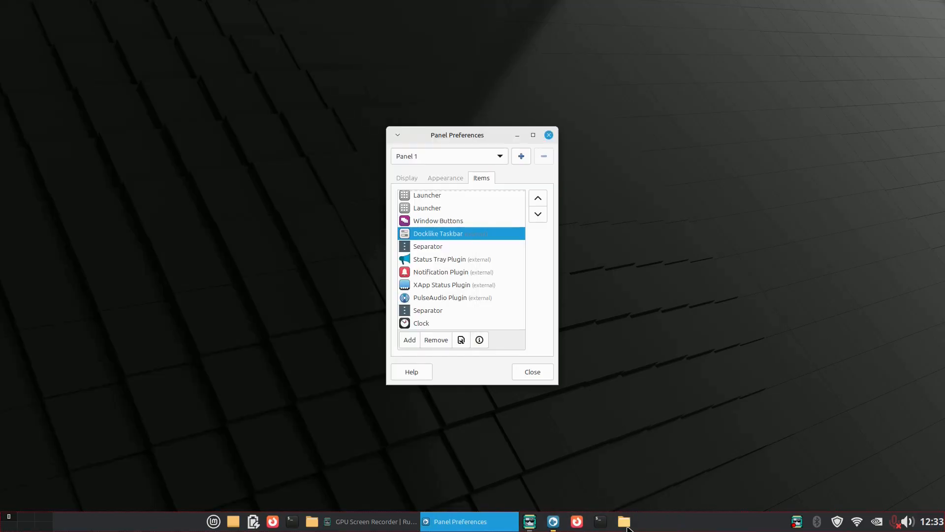
Find Geany among the installed applications, launch it, and pin it to the dock.
{"action": "left_click", "coordinate": [220, 525]}
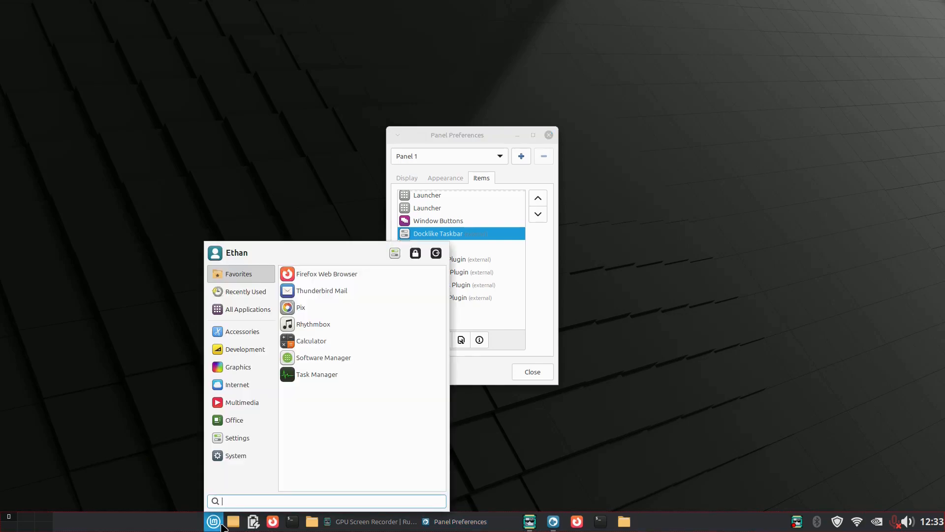
{"action": "type", "text": "aud"}
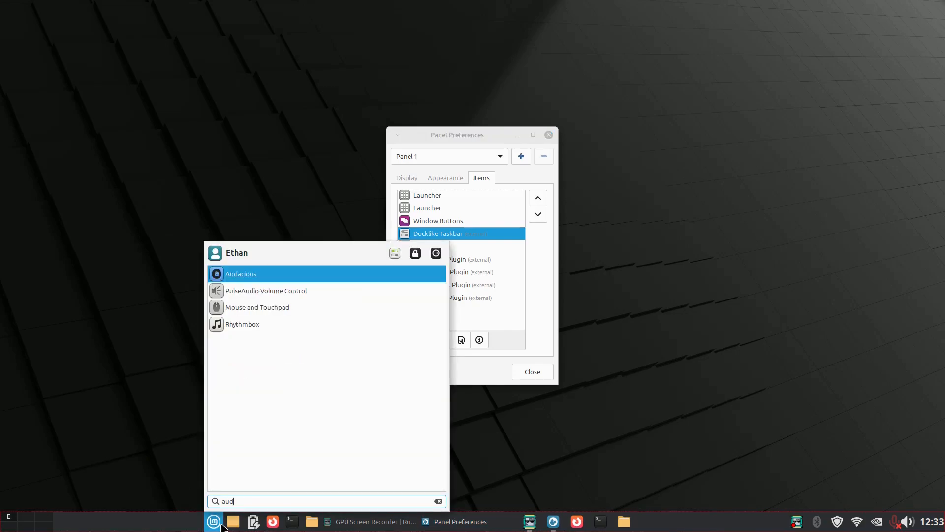
{"action": "key", "text": "BackSpace"}
{"action": "key", "text": "BackSpace"}
{"action": "key", "text": "BackSpace"}
{"action": "type", "text": "gw"}
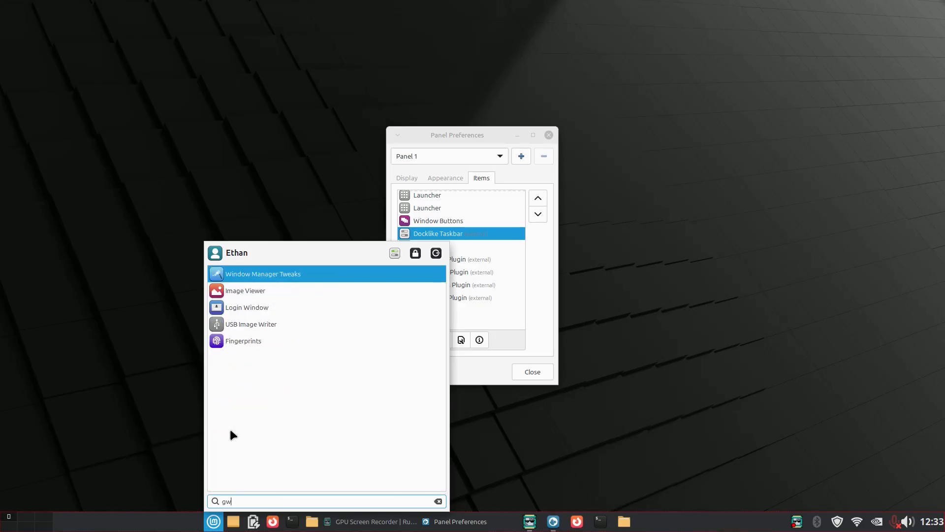
{"action": "key", "text": "BackSpace"}
{"action": "key", "text": "BackSpace"}
{"action": "type", "text": "ge"}
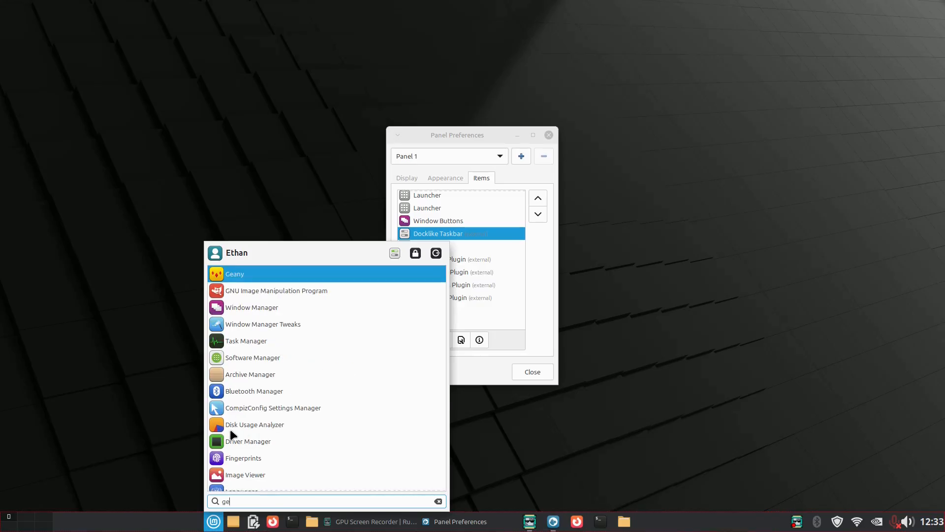
{"action": "left_click", "coordinate": [262, 273]}
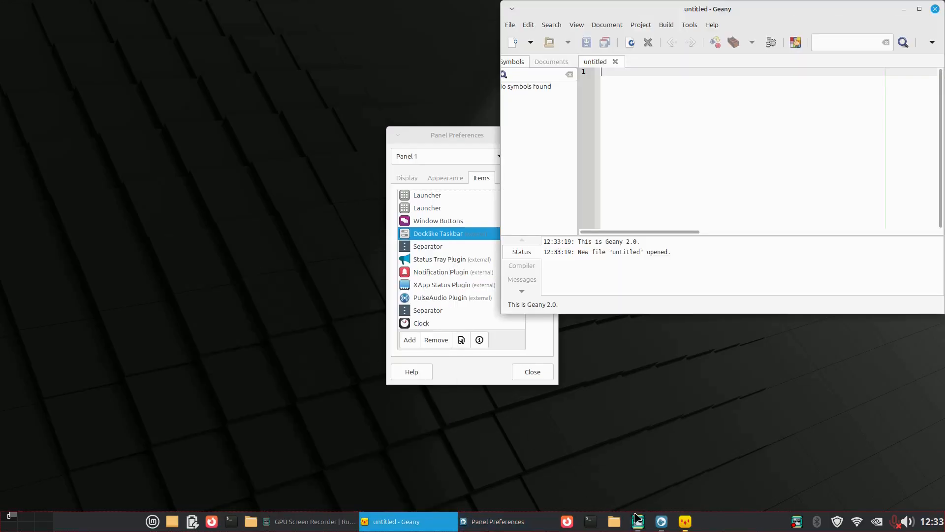
{"action": "right_click", "coordinate": [685, 521]}
{"action": "left_click", "coordinate": [707, 318]}
Launch Audacious, pin it to the dock, and close the Audacious and Geany windows.
{"action": "left_click", "coordinate": [152, 521]}
{"action": "left_click", "coordinate": [206, 384]}
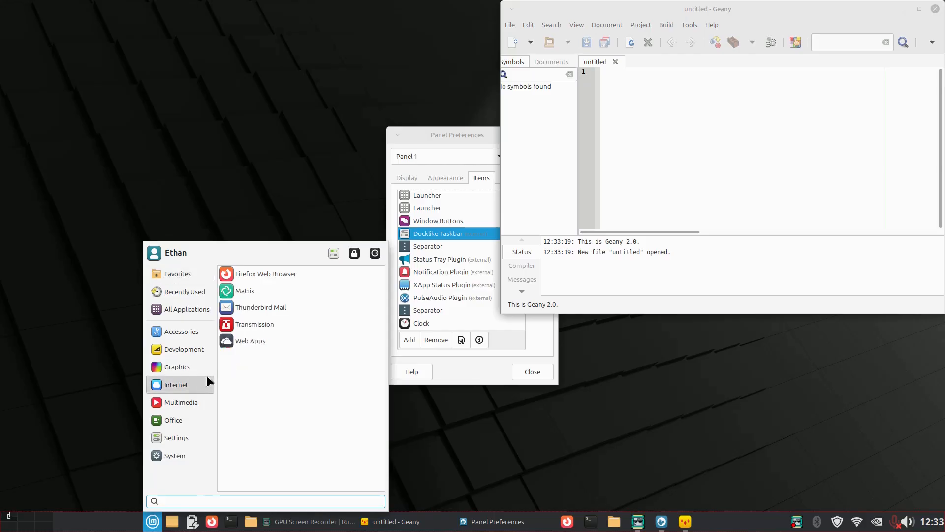
{"action": "type", "text": "aud"}
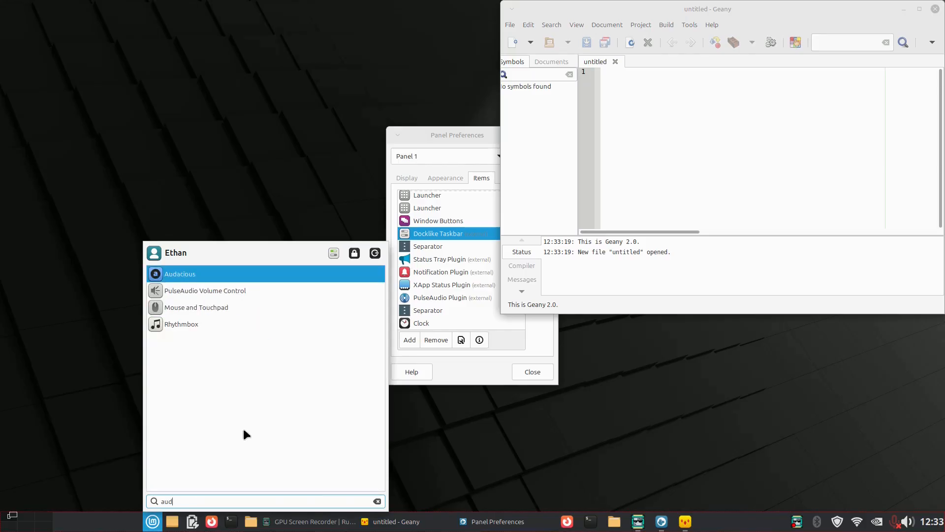
{"action": "left_click", "coordinate": [257, 275]}
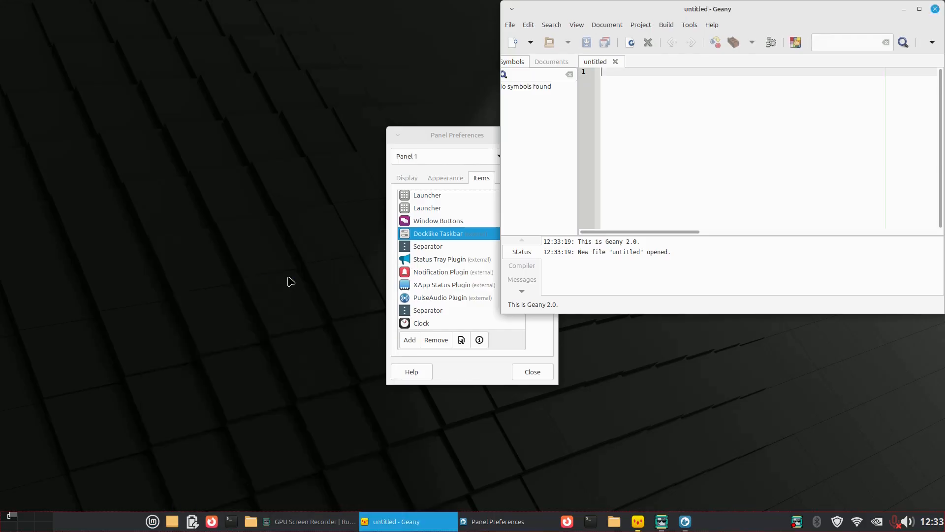
{"action": "right_click", "coordinate": [747, 521]}
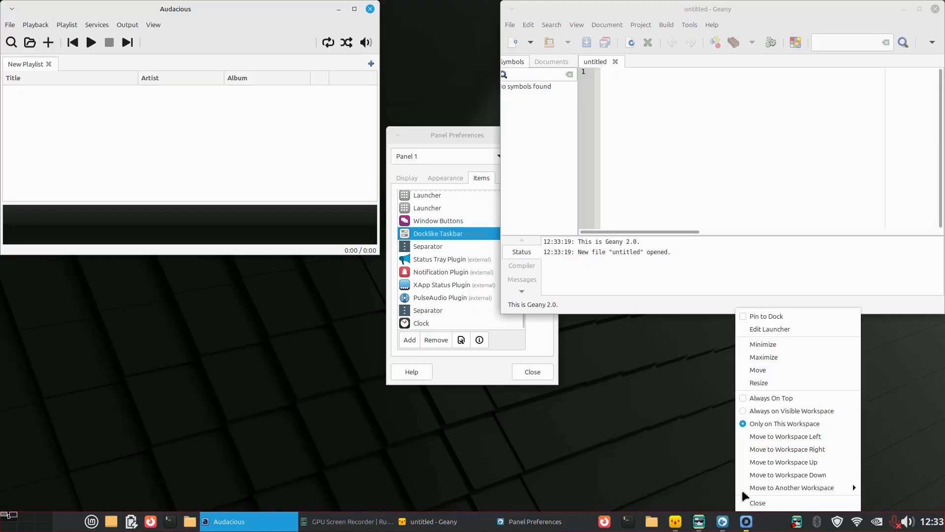
{"action": "left_click", "coordinate": [766, 320]}
{"action": "middle_click", "coordinate": [744, 523]}
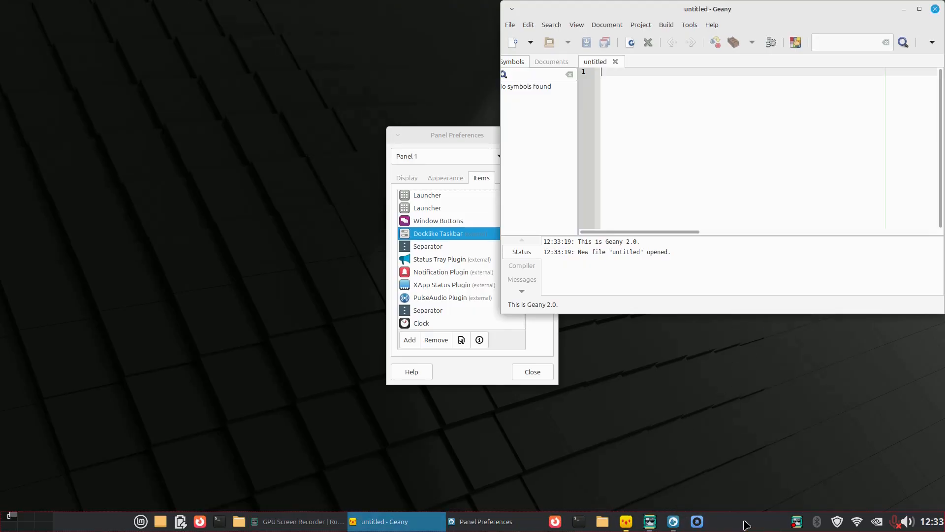
{"action": "middle_click", "coordinate": [634, 523]}
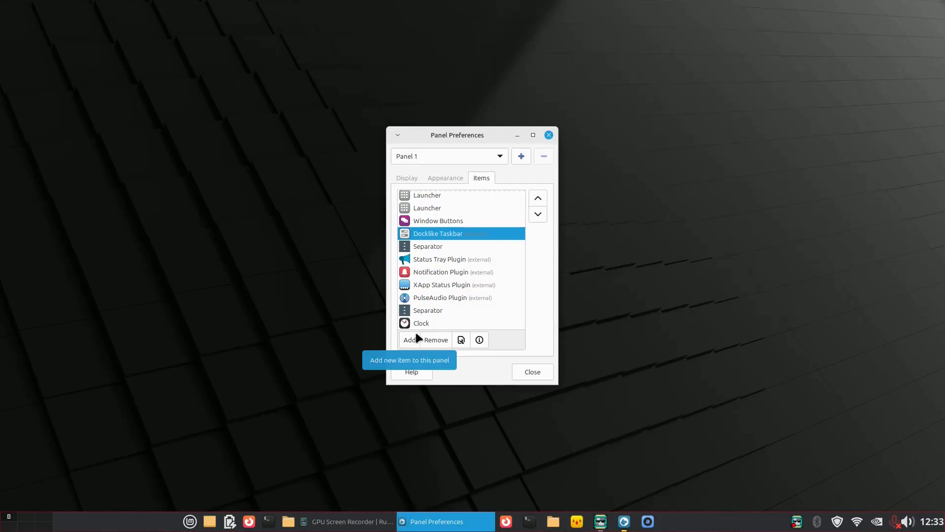
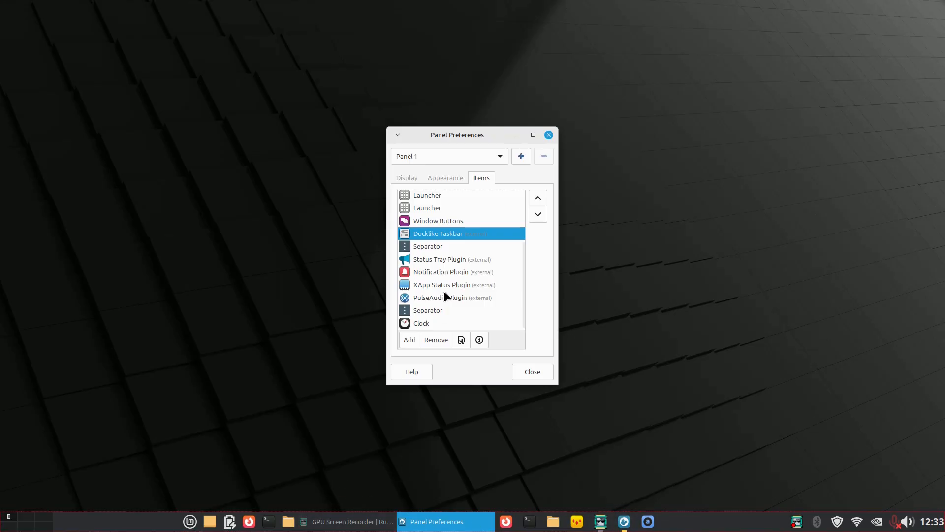
Remove the Window Buttons item from Panel 1.
{"action": "left_click", "coordinate": [438, 224]}
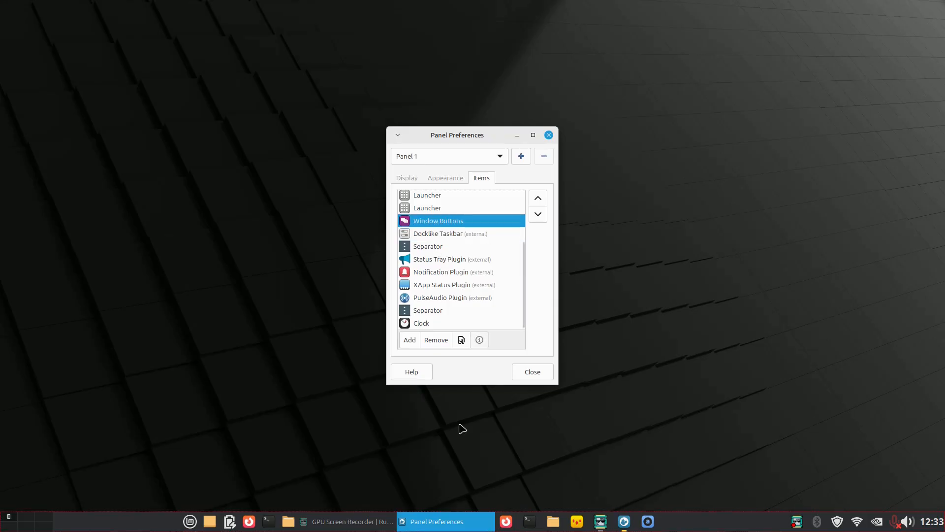
{"action": "left_click", "coordinate": [440, 339]}
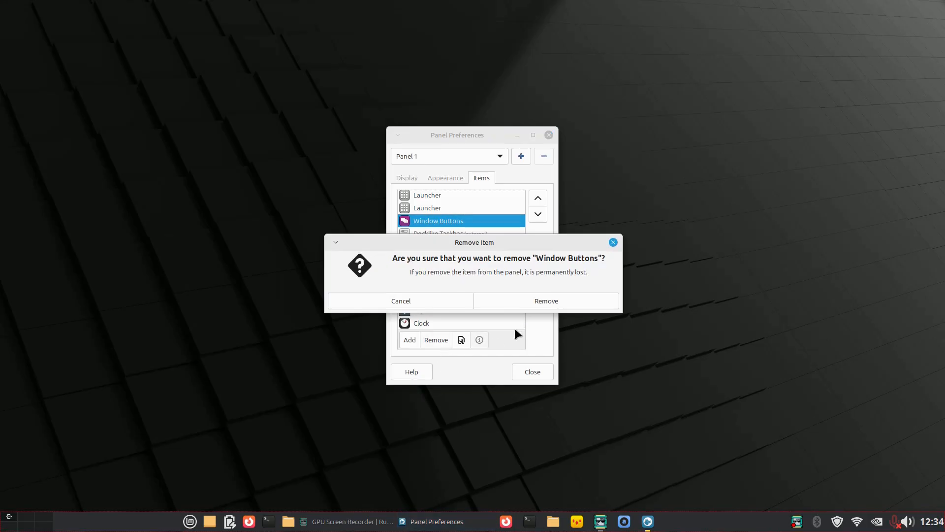
{"action": "left_click", "coordinate": [539, 300]}
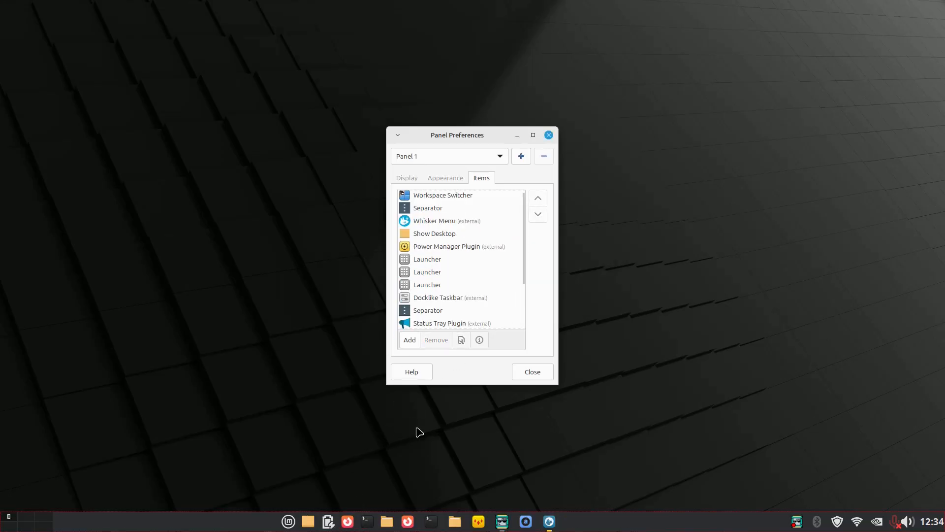
Remove the three Launcher items from Panel 1 and close the panel preferences.
{"action": "left_click", "coordinate": [430, 285]}
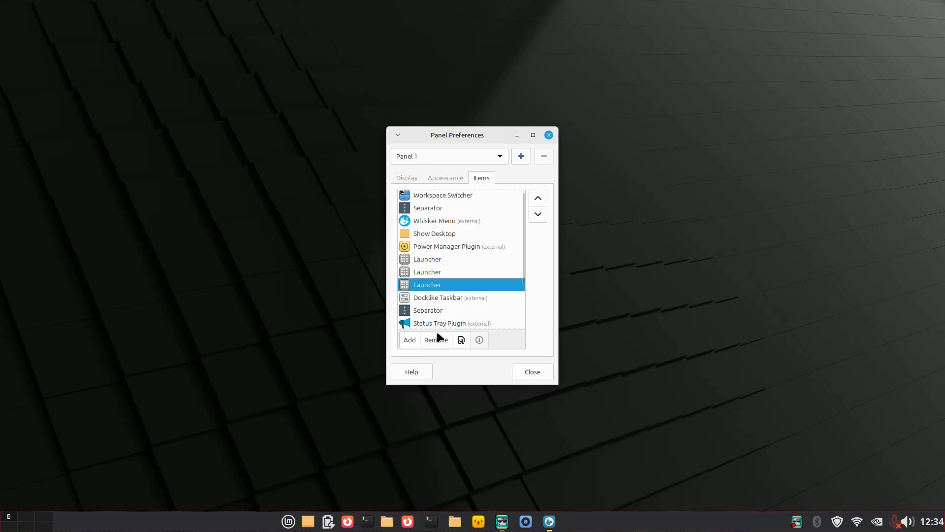
{"action": "left_click", "coordinate": [440, 340]}
{"action": "left_click", "coordinate": [517, 296]}
{"action": "left_click", "coordinate": [434, 272]}
{"action": "left_click", "coordinate": [441, 339]}
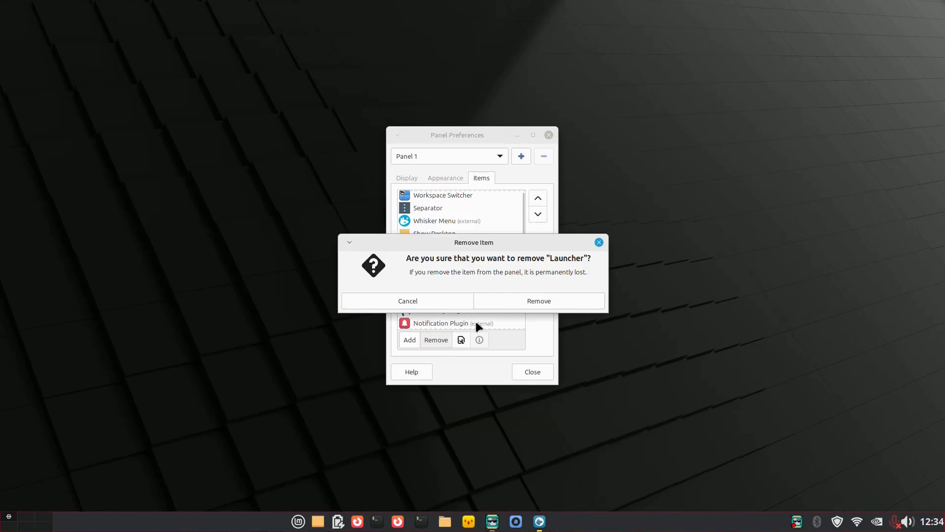
{"action": "left_click", "coordinate": [534, 305]}
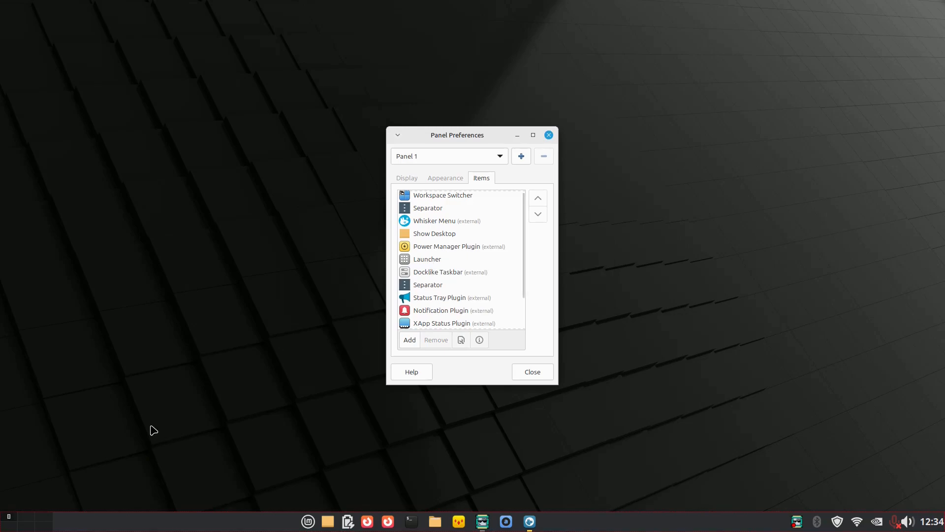
{"action": "right_click", "coordinate": [367, 524]}
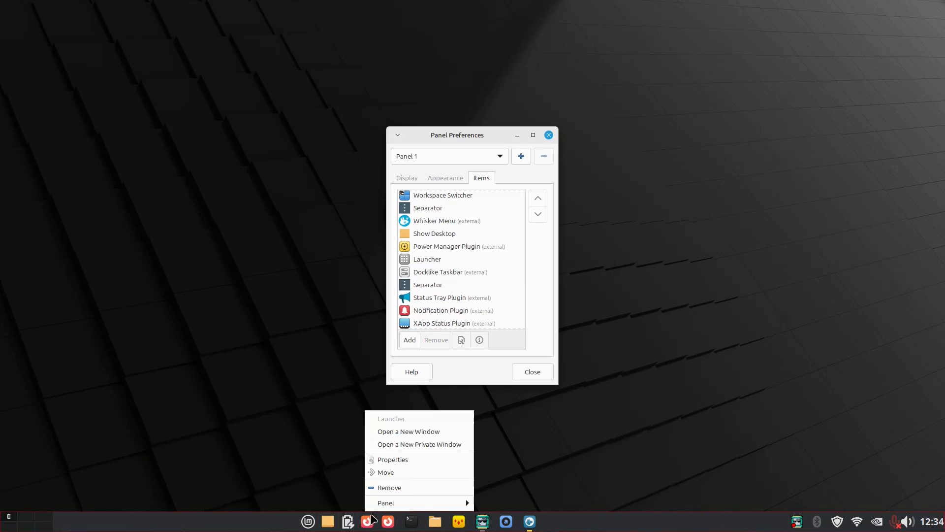
{"action": "left_click", "coordinate": [393, 488]}
{"action": "left_click", "coordinate": [525, 288]}
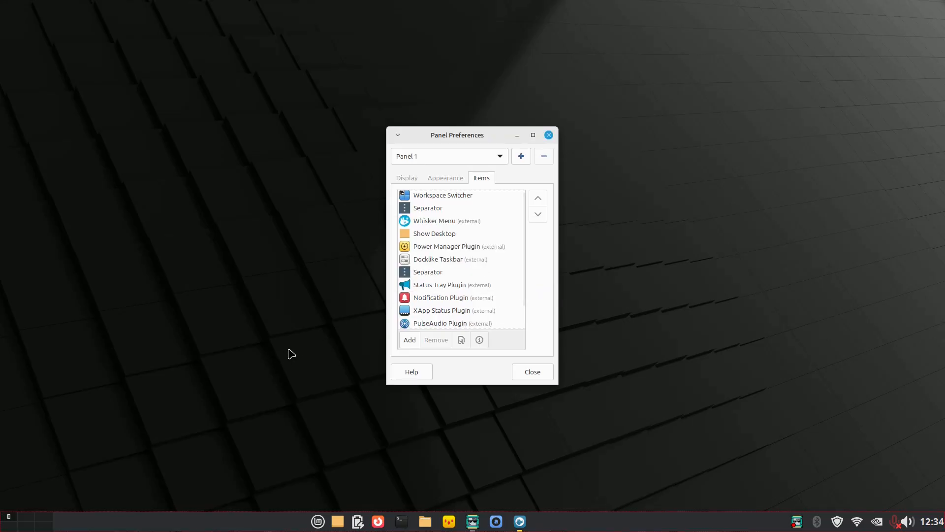
{"action": "left_click", "coordinate": [527, 370]}
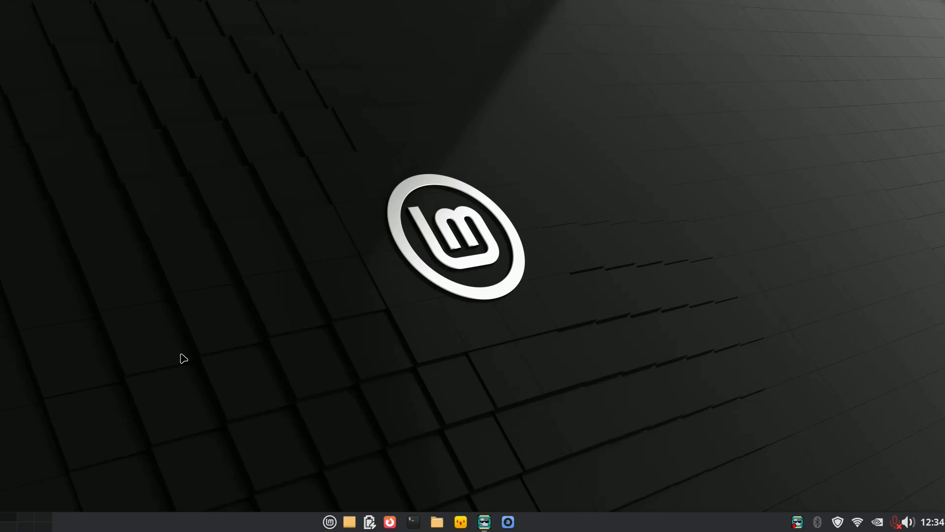
Try switching between workspaces and open the desktop background settings.
{"action": "left_click", "coordinate": [29, 517]}
{"action": "left_click", "coordinate": [46, 517]}
{"action": "right_click", "coordinate": [391, 209]}
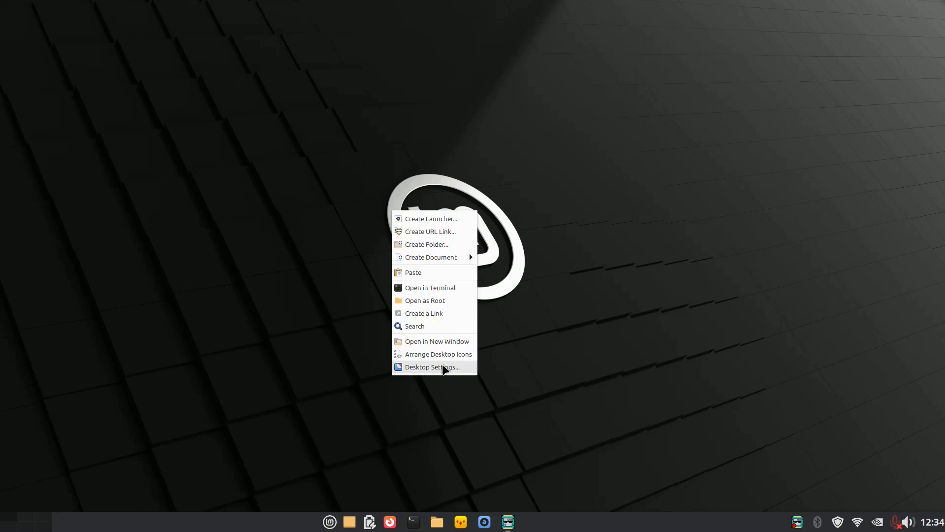
{"action": "left_click", "coordinate": [445, 366]}
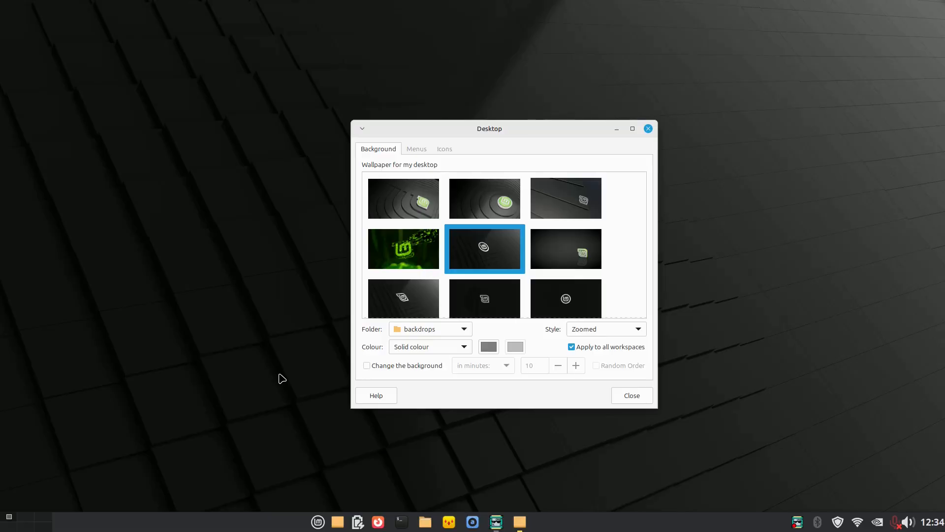
Open the file manager and create a folder named Backgrounds in the home folder.
{"action": "left_click", "coordinate": [427, 522]}
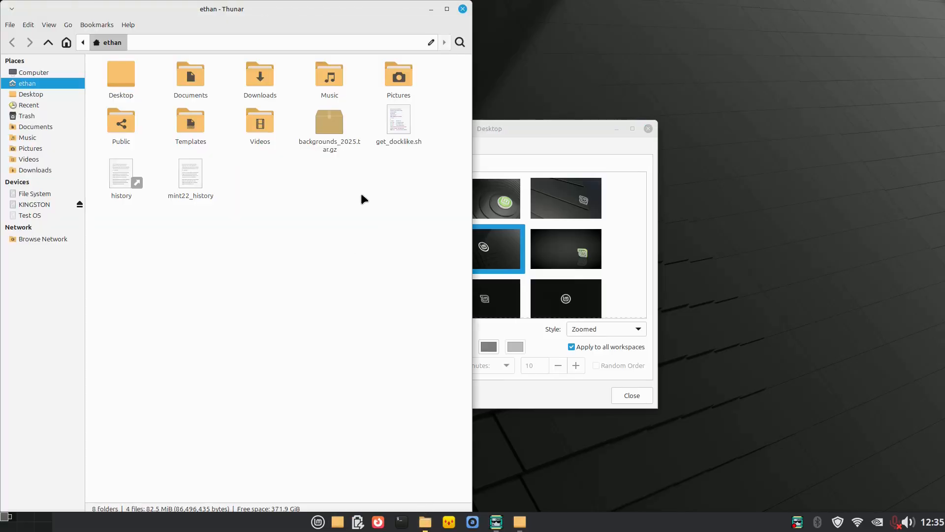
{"action": "right_click", "coordinate": [264, 242]}
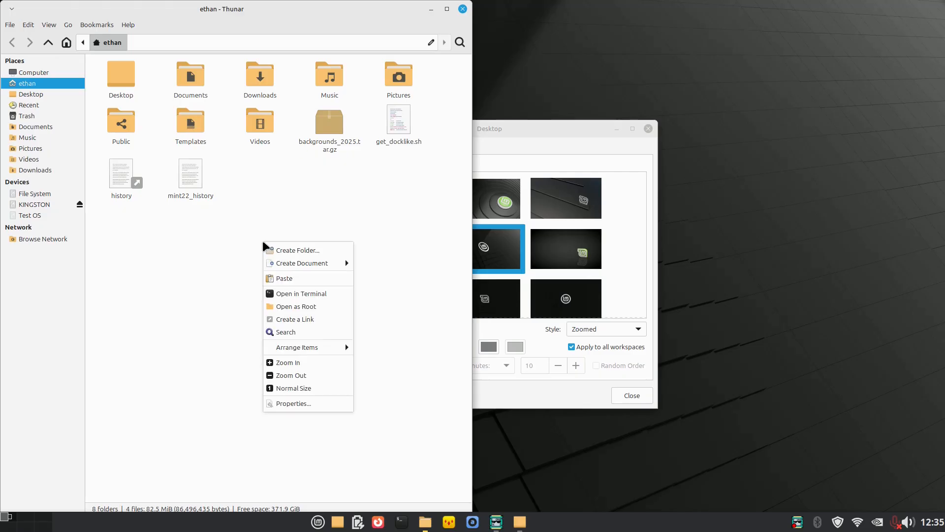
{"action": "left_click", "coordinate": [277, 203]}
{"action": "right_click", "coordinate": [208, 262]}
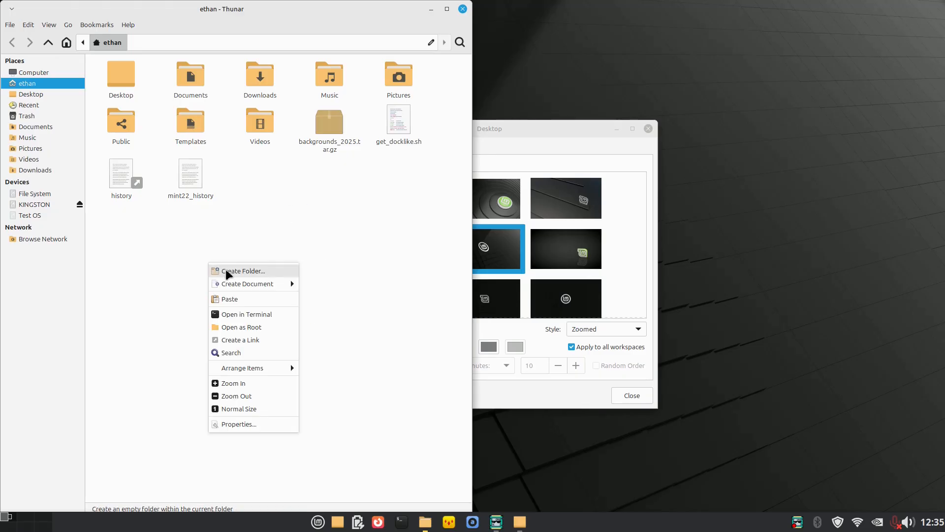
{"action": "left_click", "coordinate": [226, 271]}
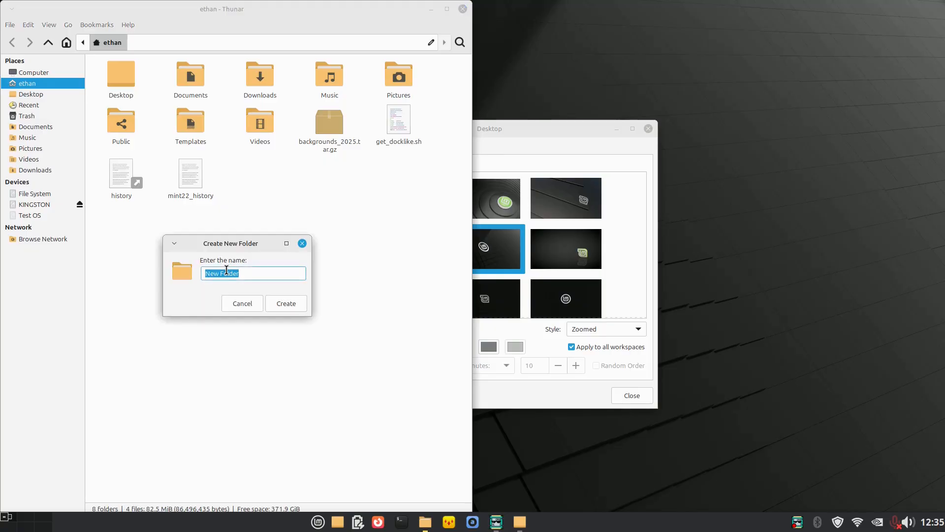
{"action": "type", "text": "Wa"}
{"action": "key", "text": "Return"}
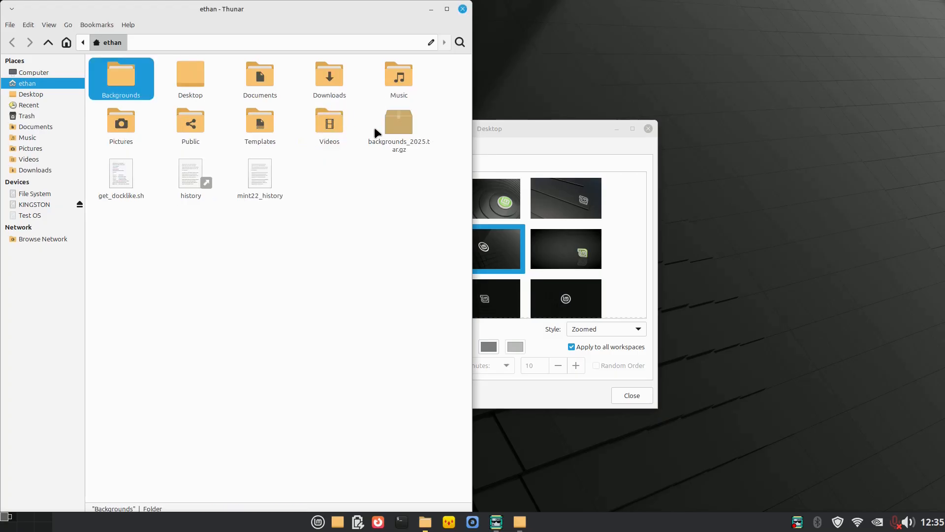
Move backgrounds_2025.tar.gz into the Backgrounds folder and extract the archive there.
{"action": "left_click_drag", "start_coordinate": [392, 136], "coordinate": [128, 86]}
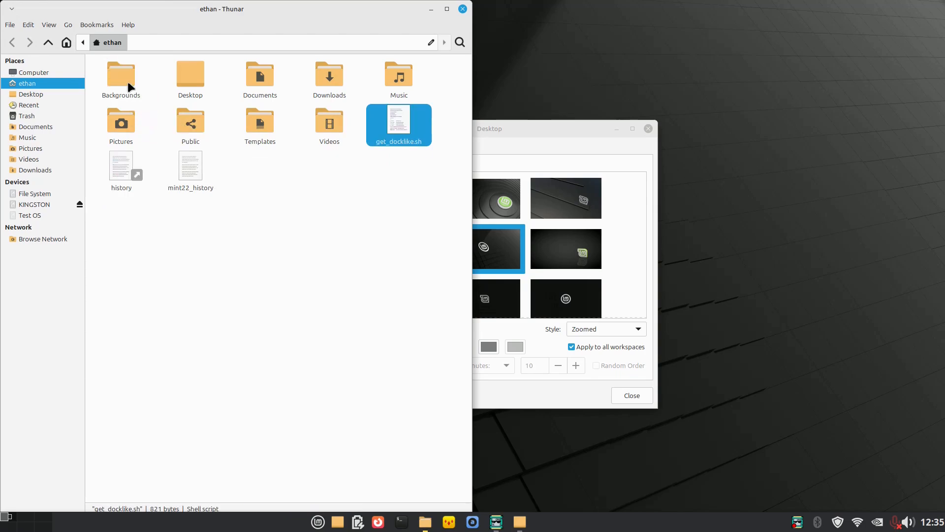
{"action": "double_click", "coordinate": [127, 82]}
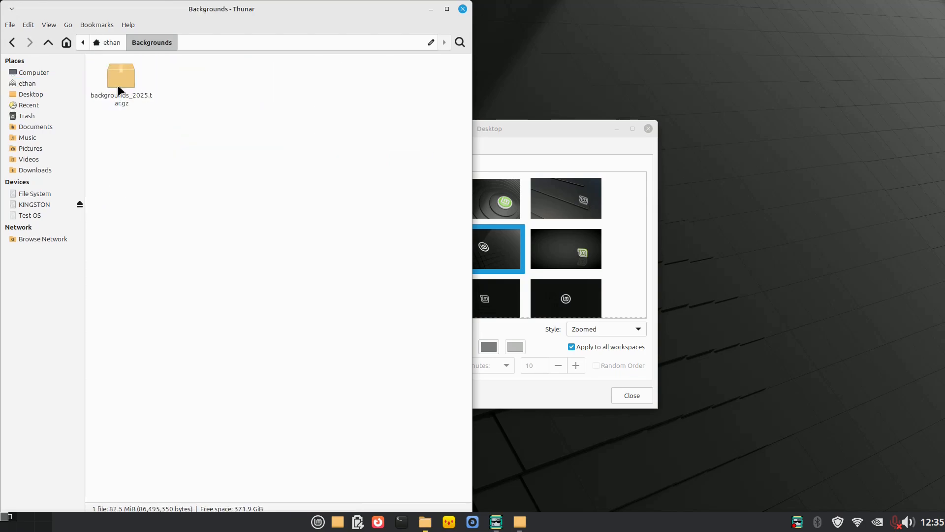
{"action": "right_click", "coordinate": [126, 82]}
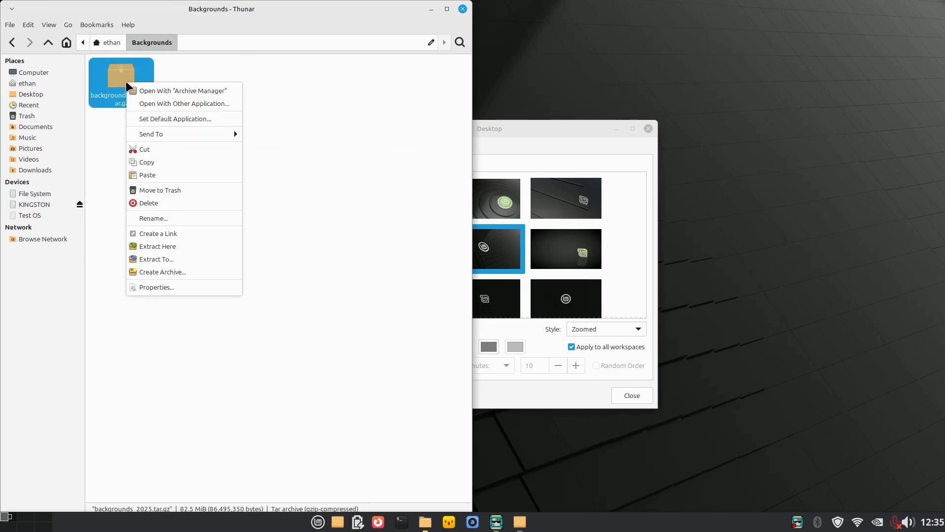
{"action": "left_click", "coordinate": [185, 246]}
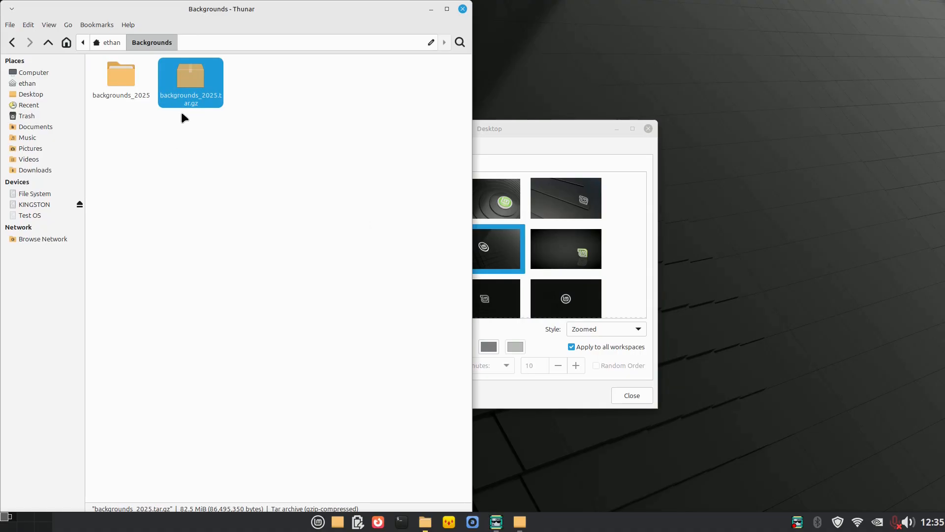
Move all images from the extracted backgrounds_2025 folder up into the Backgrounds folder.
{"action": "left_click", "coordinate": [191, 139]}
{"action": "double_click", "coordinate": [126, 79]}
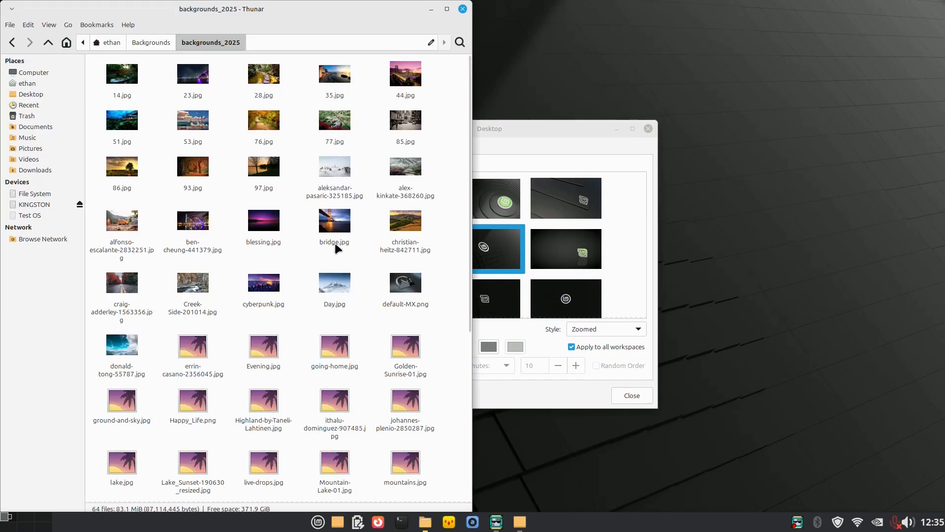
{"action": "key", "text": "ctrl+a"}
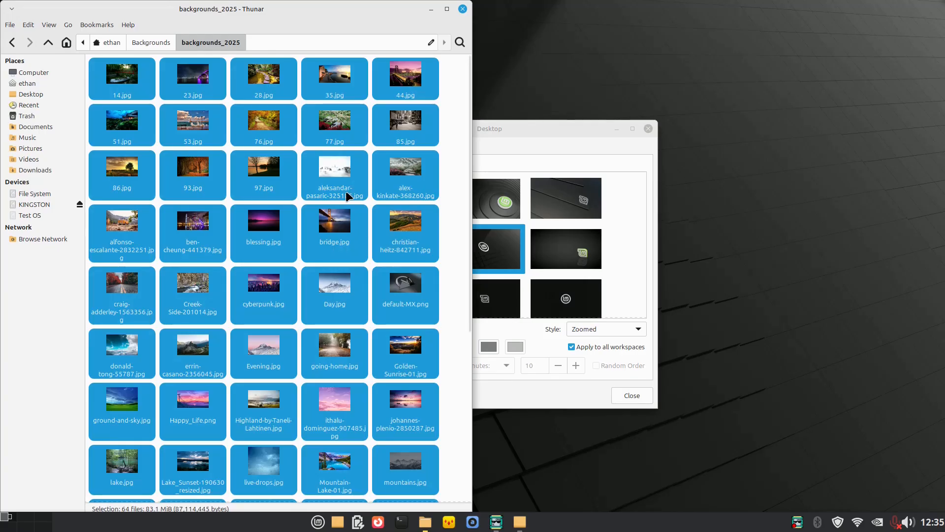
{"action": "right_click", "coordinate": [280, 176]}
{"action": "left_click", "coordinate": [301, 225]}
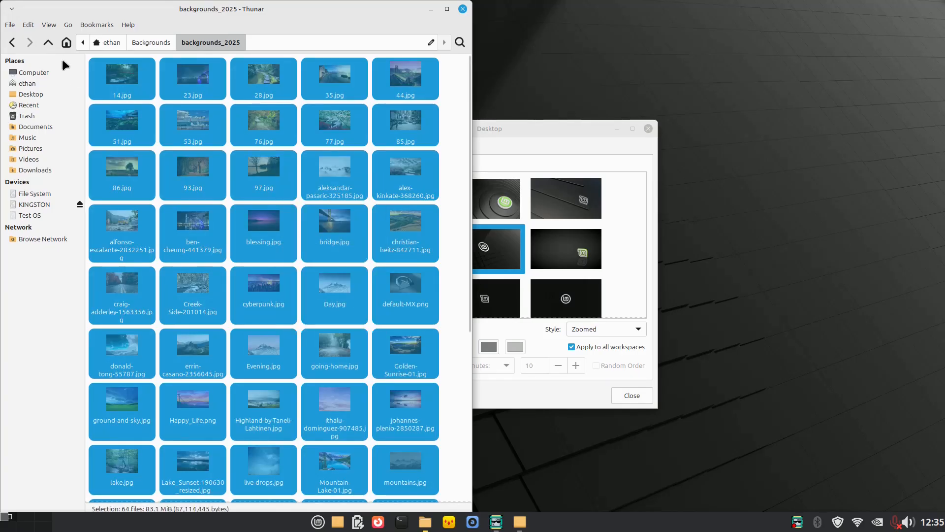
{"action": "left_click", "coordinate": [48, 42]}
{"action": "right_click", "coordinate": [279, 203]}
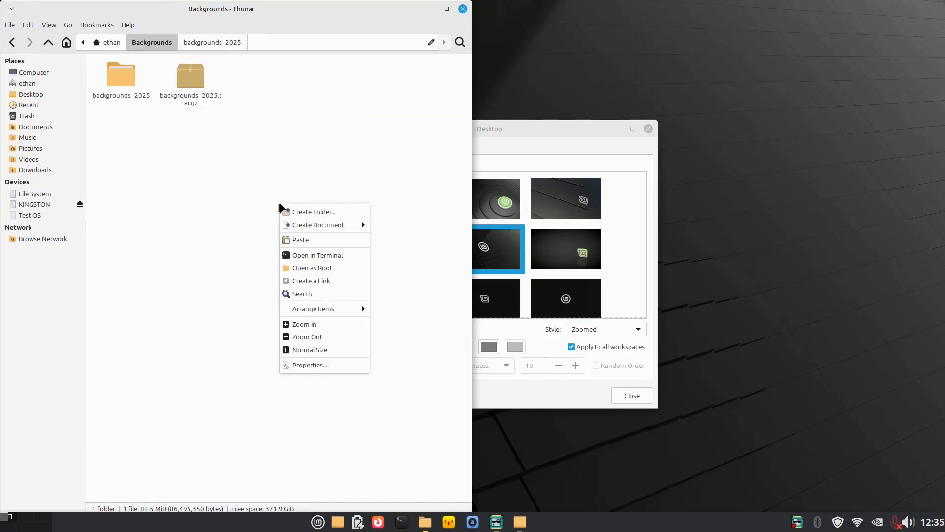
{"action": "left_click", "coordinate": [302, 240]}
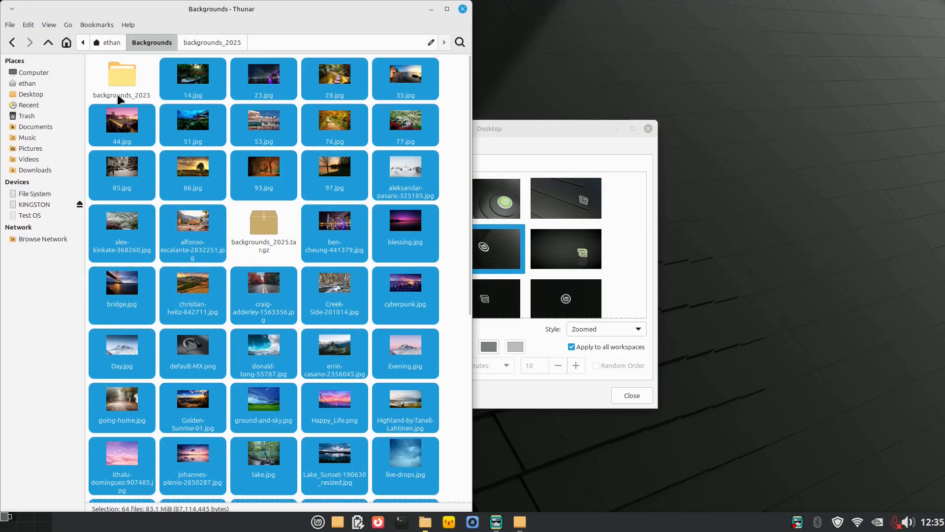
Permanently delete the backgrounds_2025 folder and the backgrounds_2025.tar.gz archive from Backgrounds, and close the file manager.
{"action": "left_click", "coordinate": [97, 86]}
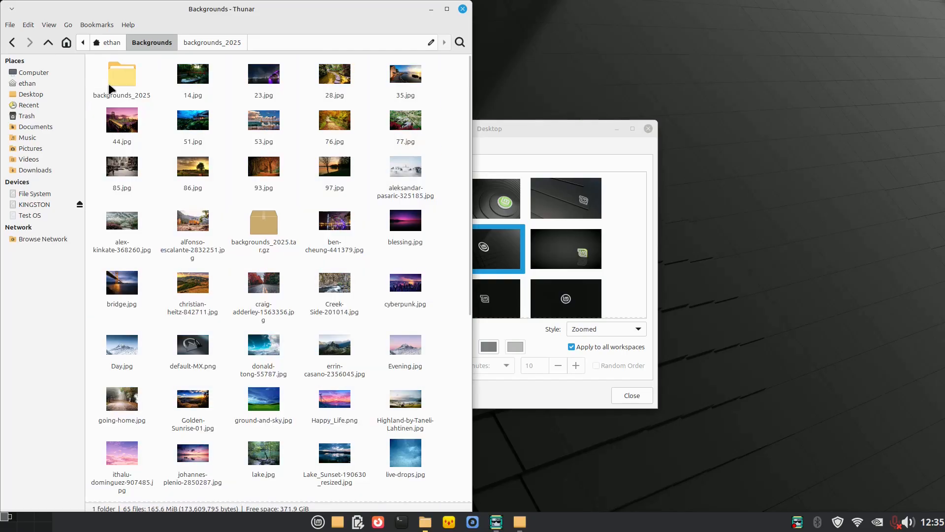
{"action": "left_click", "coordinate": [108, 85]}
{"action": "left_click", "coordinate": [264, 217], "text": "ctrl"}
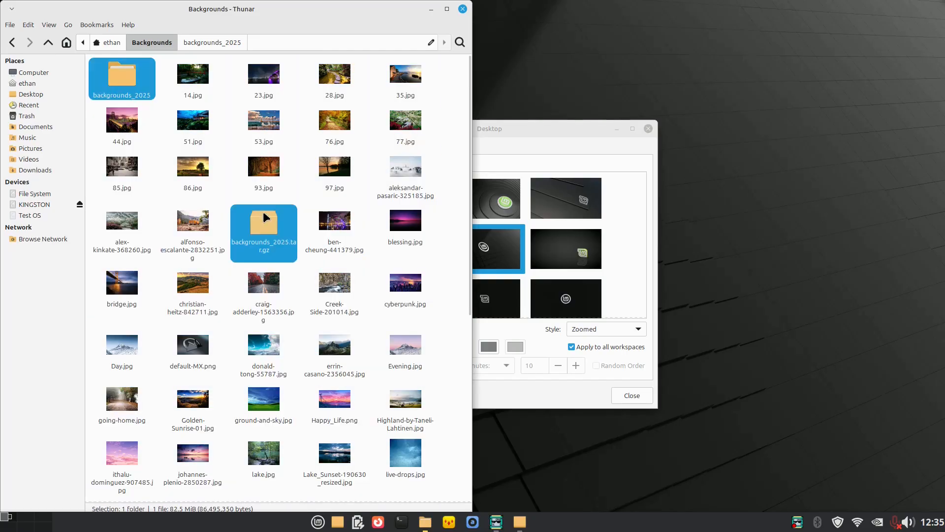
{"action": "key", "text": "shift+Delete"}
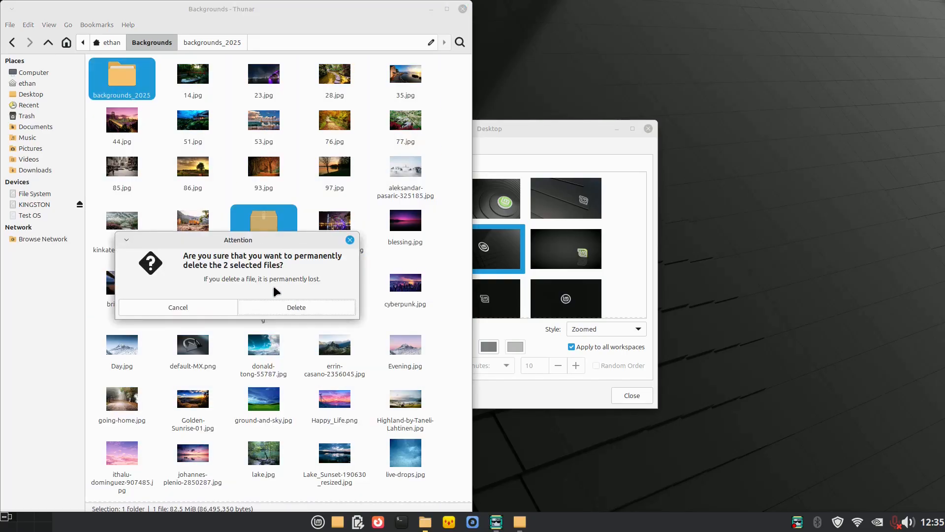
{"action": "left_click", "coordinate": [270, 307]}
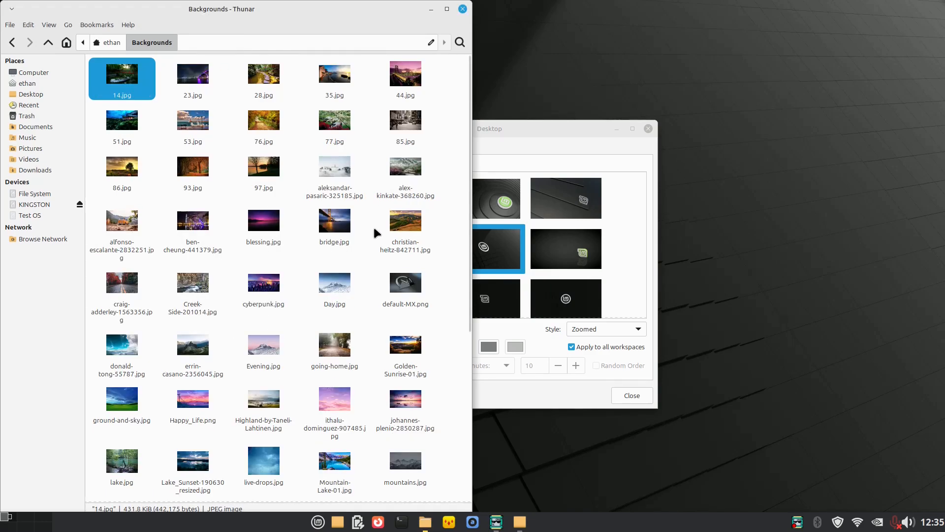
{"action": "left_click", "coordinate": [463, 10]}
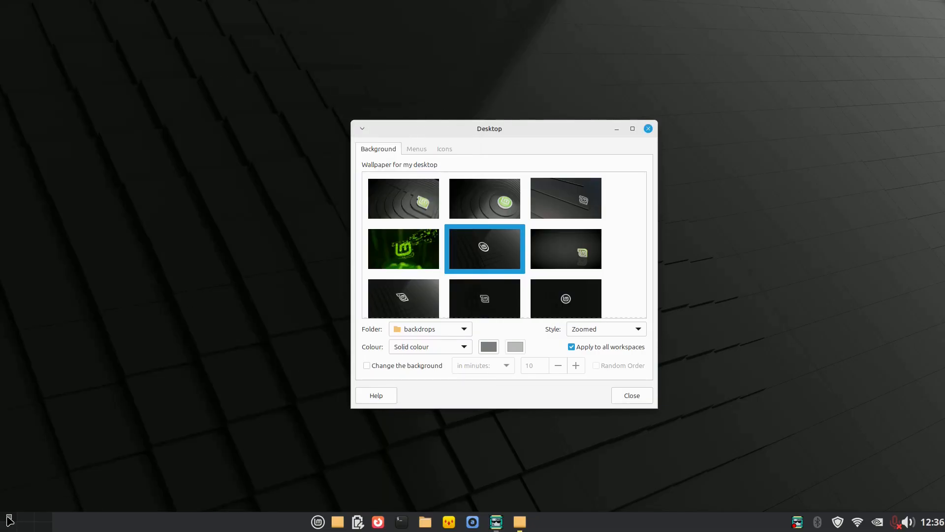
Maximize the desktop background settings and use the Backgrounds folder in the home folder as the wallpaper source.
{"action": "left_click", "coordinate": [22, 517]}
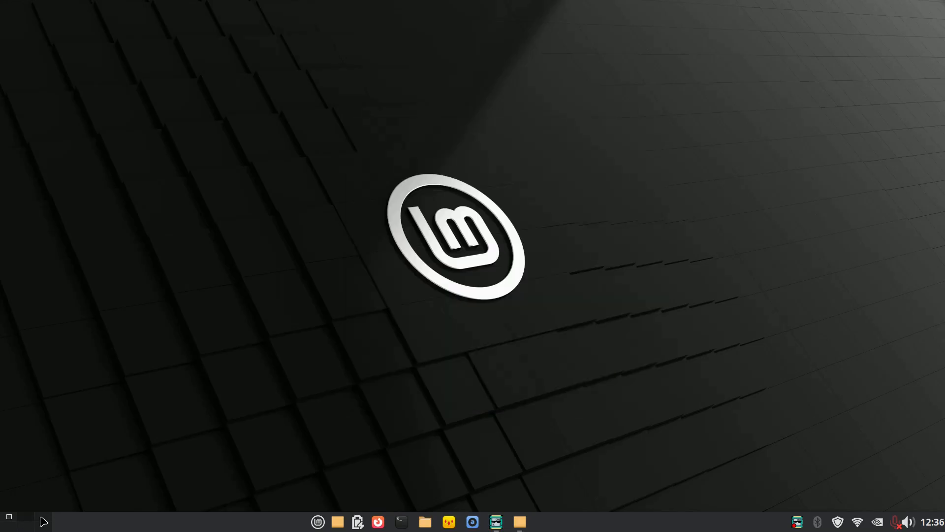
{"action": "left_click", "coordinate": [13, 519]}
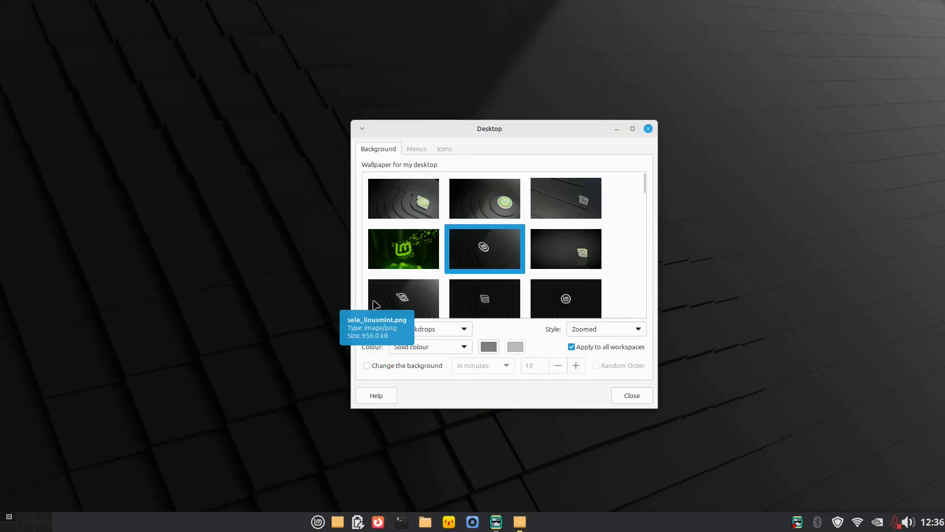
{"action": "left_click", "coordinate": [633, 129]}
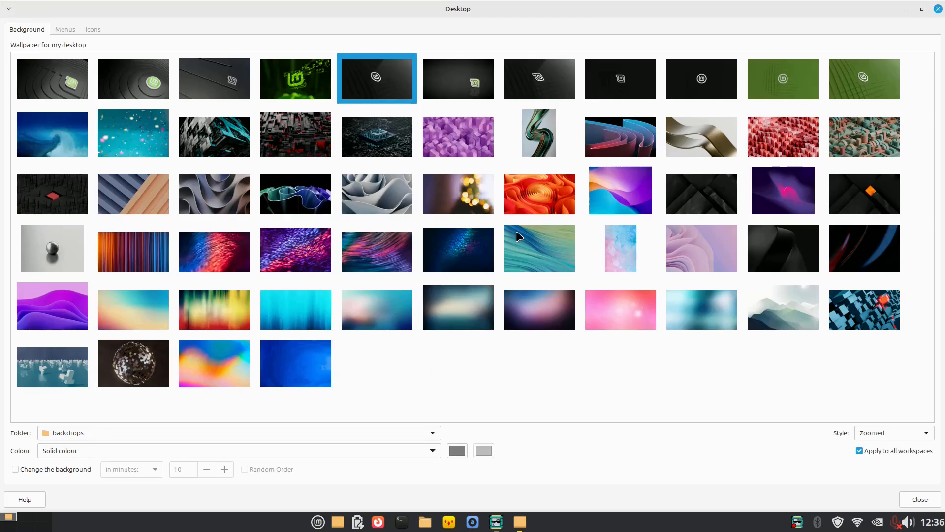
{"action": "left_click", "coordinate": [116, 432]}
{"action": "left_click", "coordinate": [113, 455]}
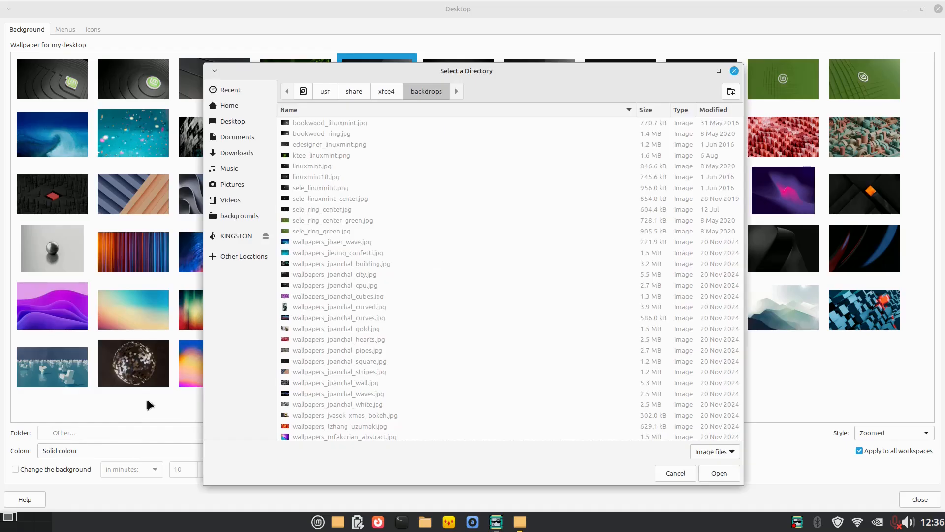
{"action": "left_click", "coordinate": [241, 107]}
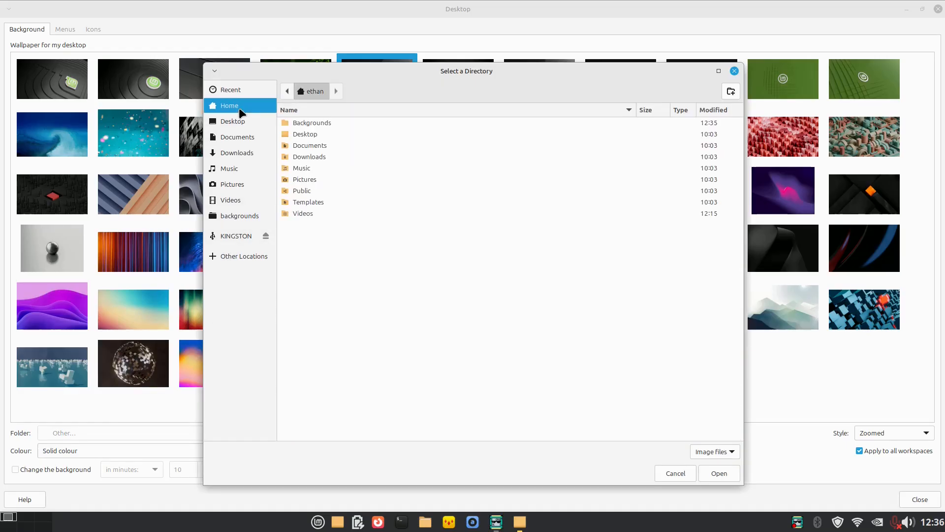
{"action": "left_click", "coordinate": [307, 124]}
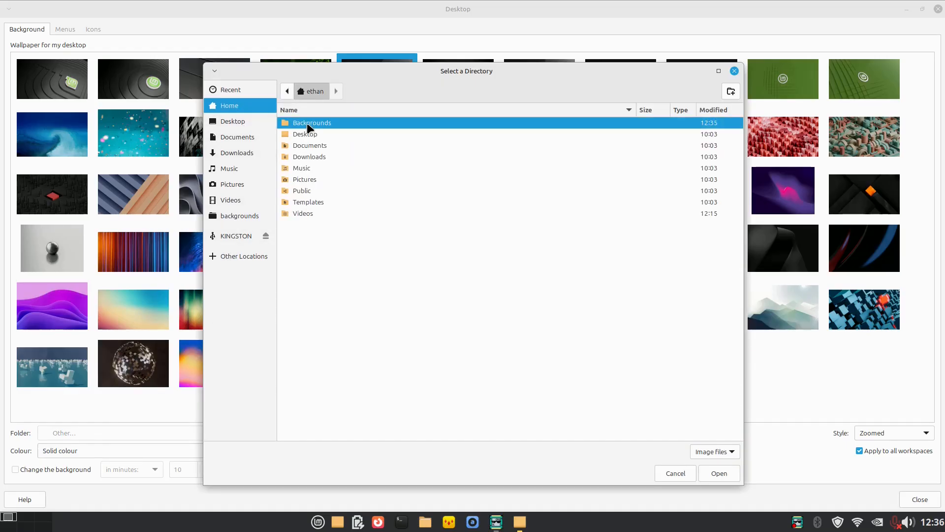
{"action": "double_click", "coordinate": [306, 122]}
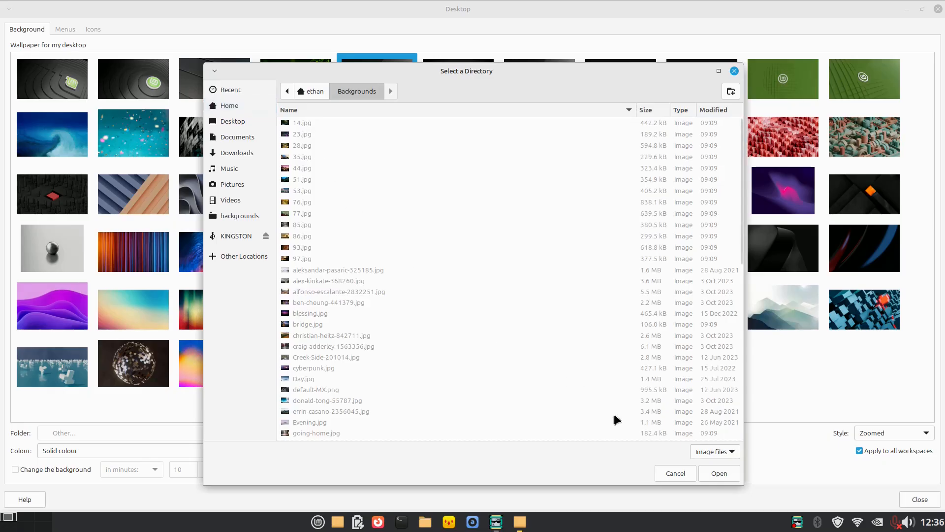
{"action": "left_click", "coordinate": [713, 473]}
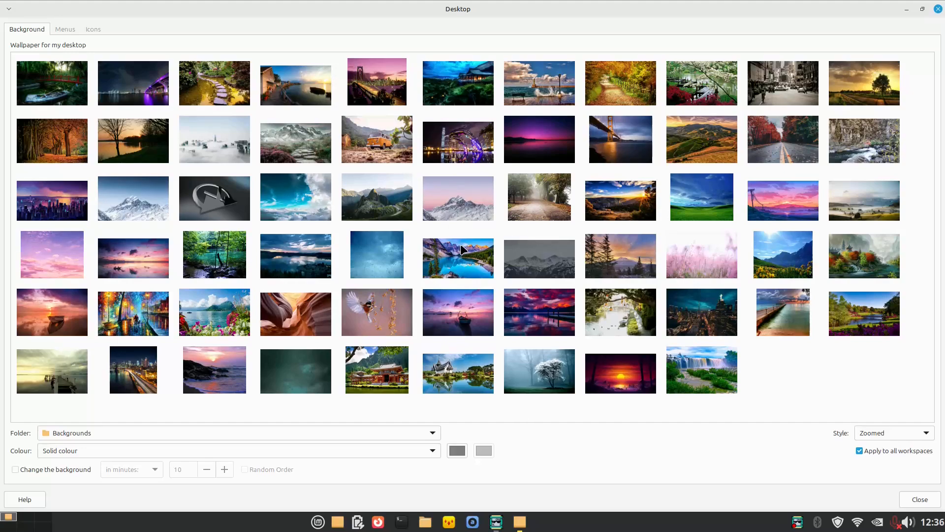
Set the turquoise mountain lake photo as the wallpaper, check it on the desktop, and return to the background settings.
{"action": "left_click", "coordinate": [455, 257]}
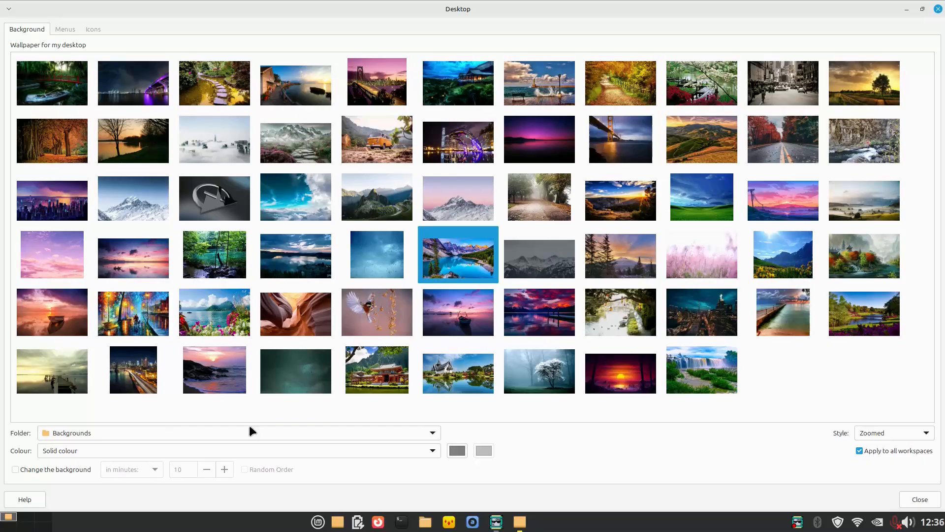
{"action": "left_click", "coordinate": [907, 10]}
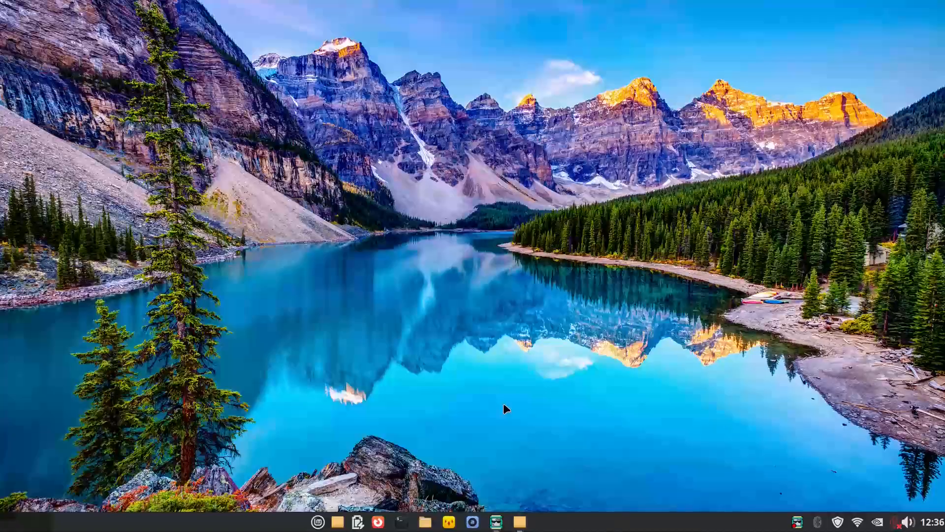
{"action": "left_click", "coordinate": [523, 525]}
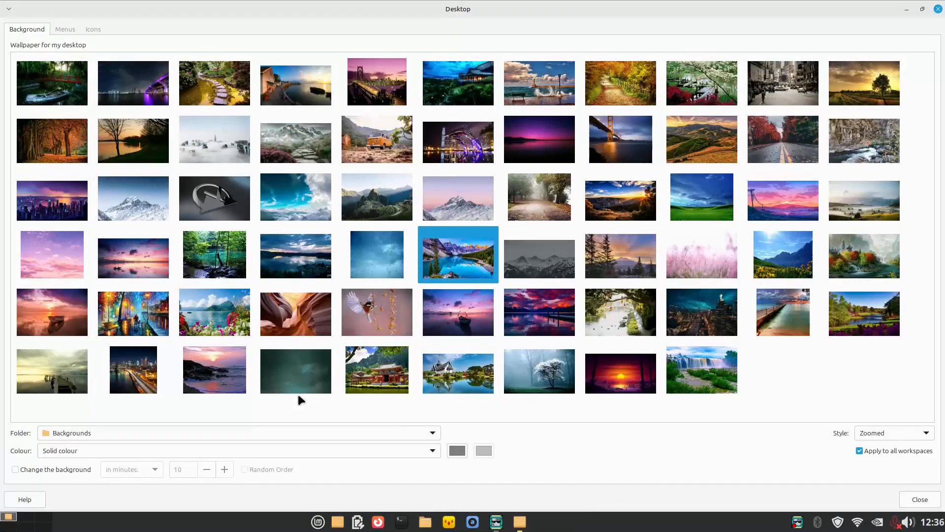
Enable automatic background changes in minutes with an interval of 9, and minimize the settings window.
{"action": "left_click", "coordinate": [19, 471]}
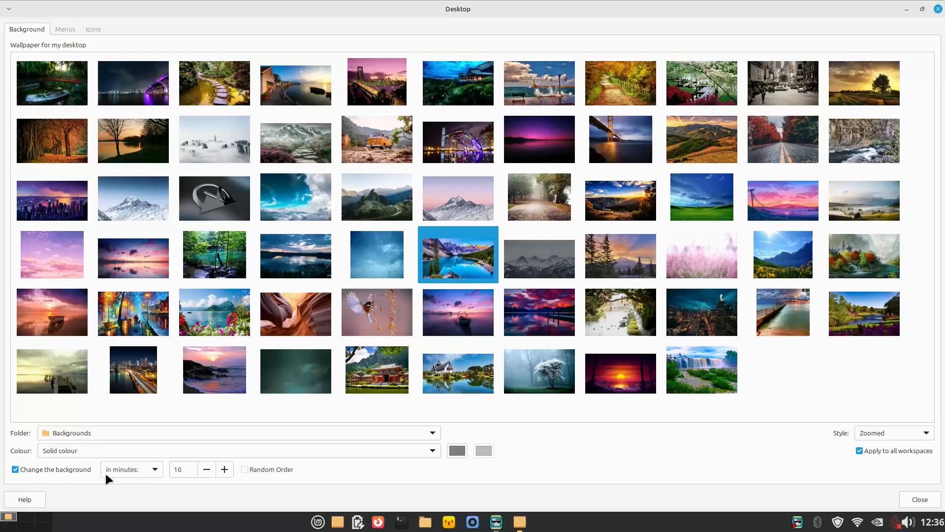
{"action": "left_click", "coordinate": [207, 471]}
{"action": "left_click", "coordinate": [907, 9]}
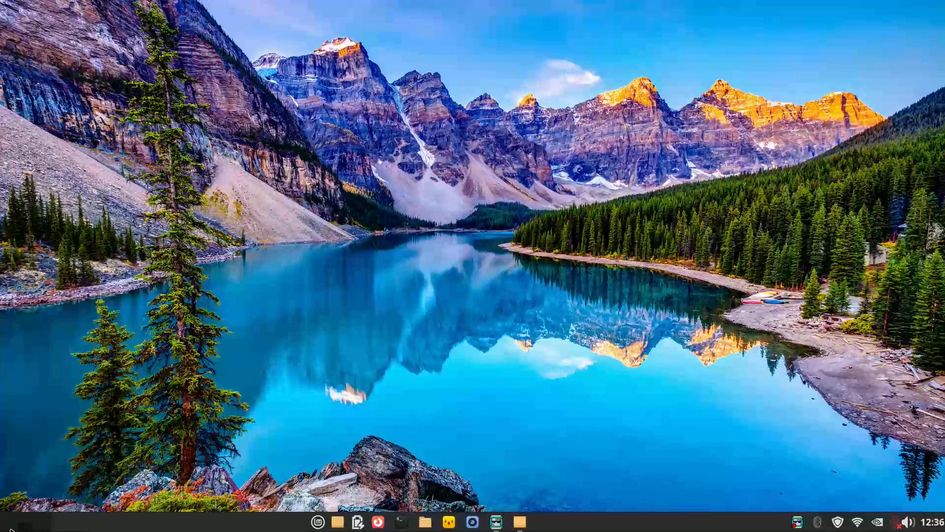
Reopen the background settings, stop applying the wallpaper to all workspaces, and close the window.
{"action": "left_click", "coordinate": [520, 521]}
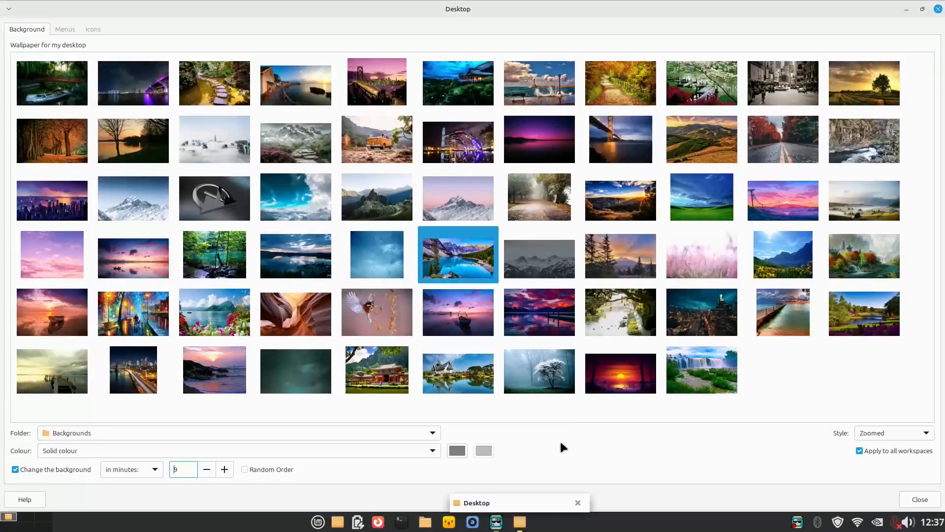
{"action": "left_click", "coordinate": [860, 451]}
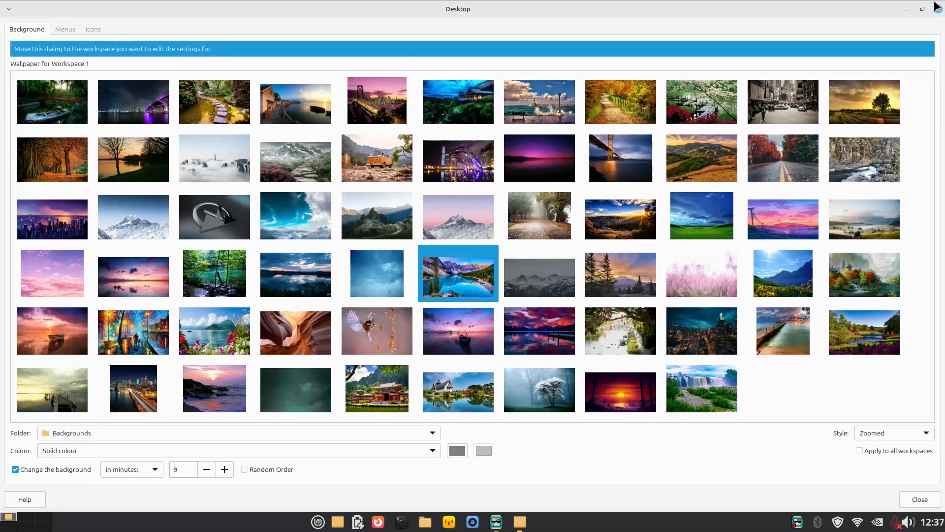
{"action": "left_click", "coordinate": [917, 500]}
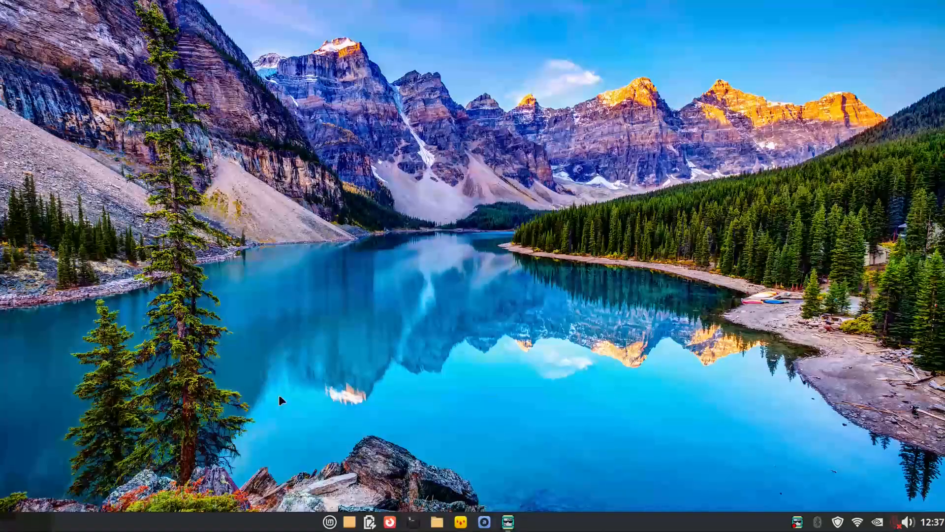
Compare the first two workspaces and open the desktop background settings on workspace 2.
{"action": "left_click", "coordinate": [29, 522]}
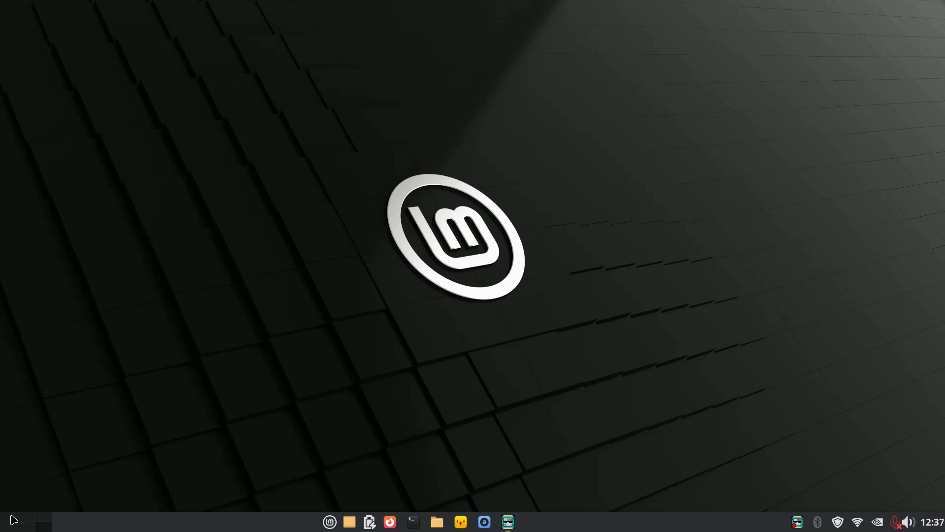
{"action": "left_click", "coordinate": [14, 522]}
{"action": "left_click", "coordinate": [31, 522]}
{"action": "right_click", "coordinate": [386, 187]}
{"action": "left_click", "coordinate": [414, 333]}
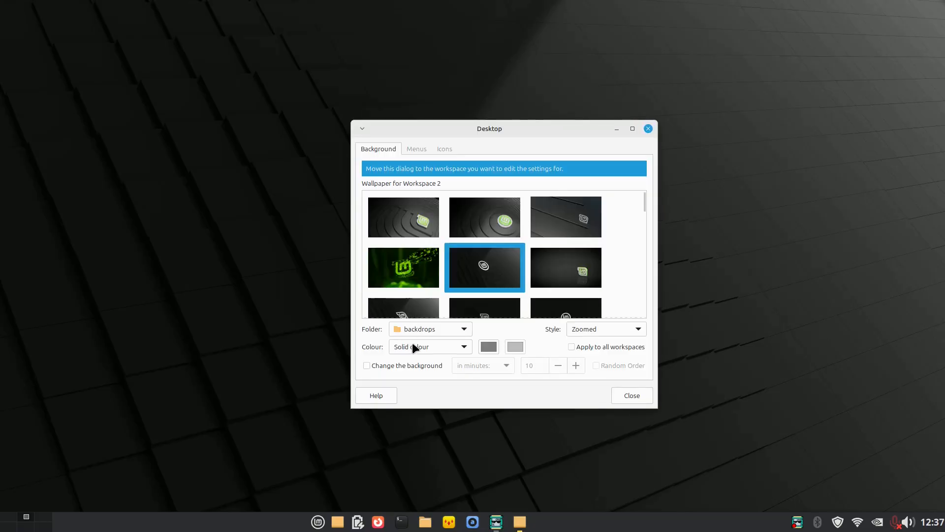
Use the home folder's Backgrounds folder as workspace 2's wallpaper source and maximize the settings window.
{"action": "left_click", "coordinate": [420, 329]}
{"action": "left_click", "coordinate": [419, 345]}
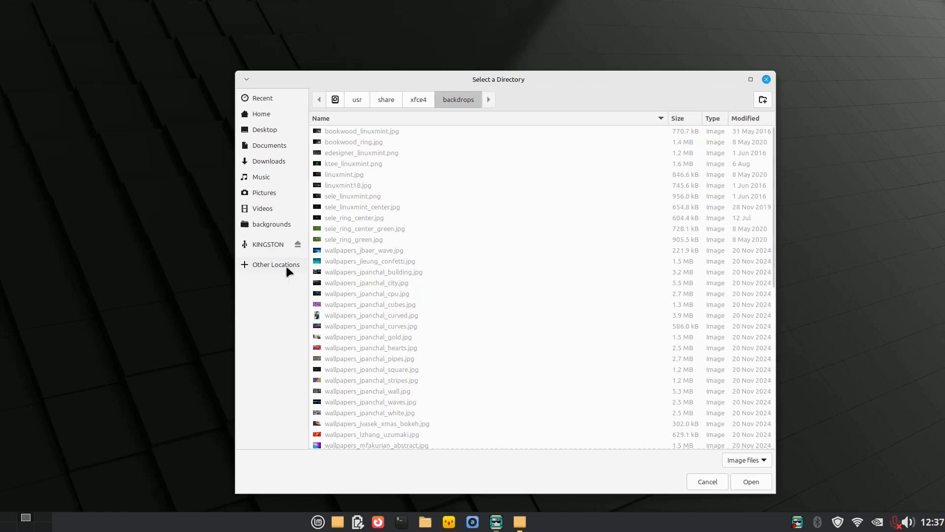
{"action": "left_click", "coordinate": [281, 225]}
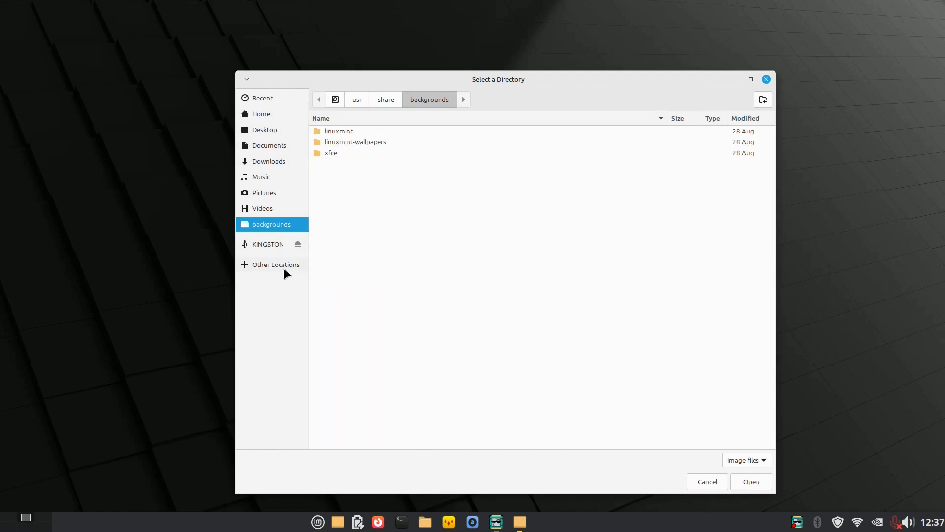
{"action": "left_click", "coordinate": [276, 117]}
{"action": "double_click", "coordinate": [339, 131]}
{"action": "left_click", "coordinate": [743, 479]}
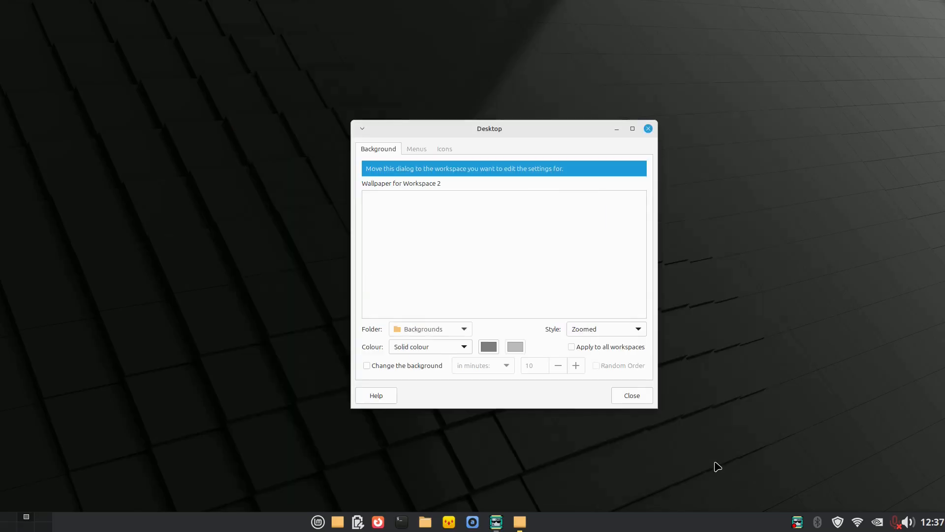
{"action": "left_click", "coordinate": [632, 129]}
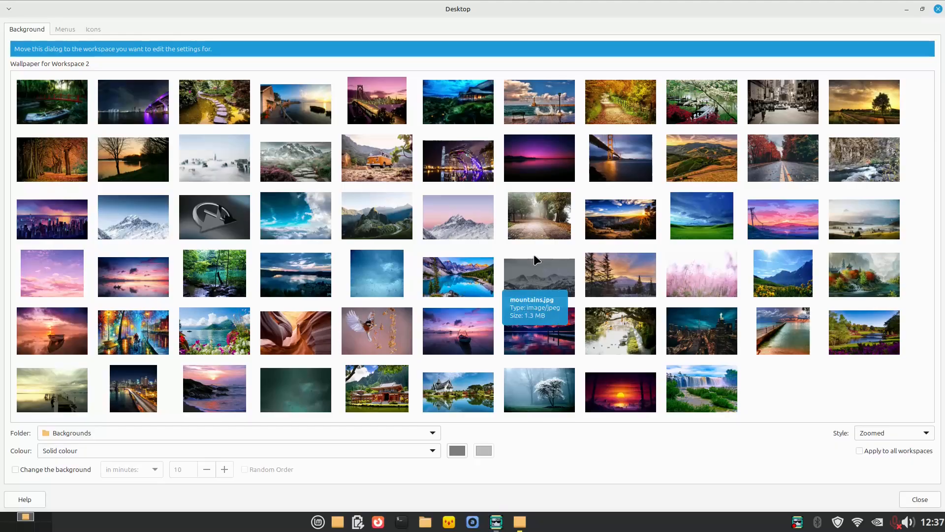
Set the red sunset picture with dark tree trunks as workspace 2's wallpaper, leaving automatic changes off, and close the settings.
{"action": "left_click", "coordinate": [17, 470]}
{"action": "left_click", "coordinate": [16, 470]}
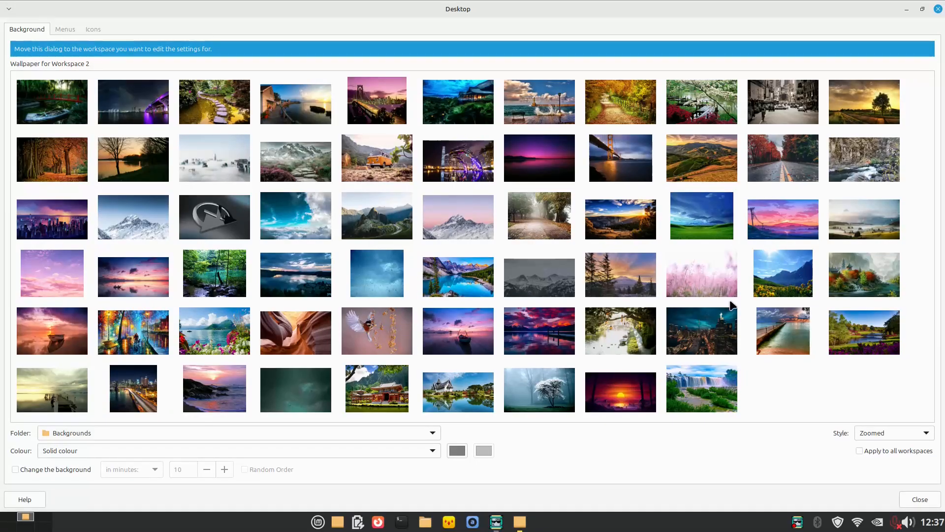
{"action": "left_click", "coordinate": [632, 401]}
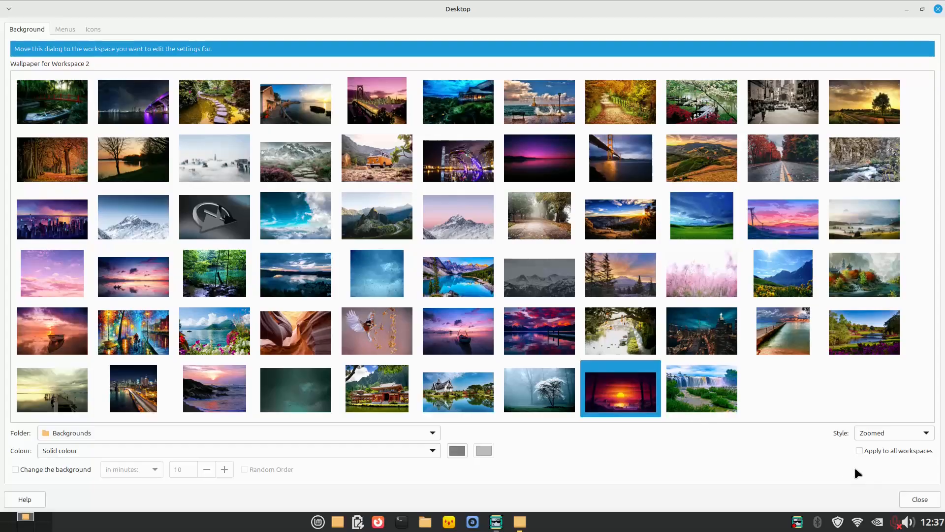
{"action": "left_click", "coordinate": [908, 496]}
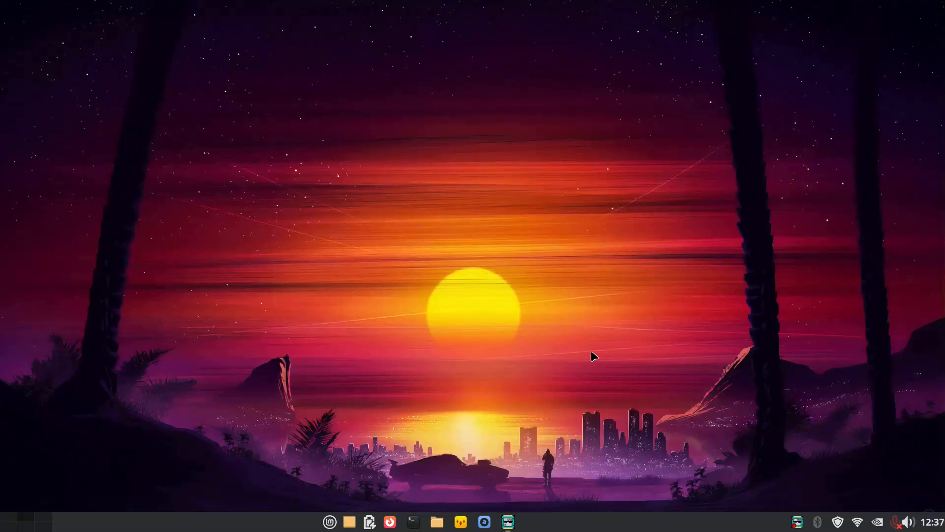
Switch to workspace 3 and open its desktop background settings in a maximized window.
{"action": "left_click", "coordinate": [45, 520]}
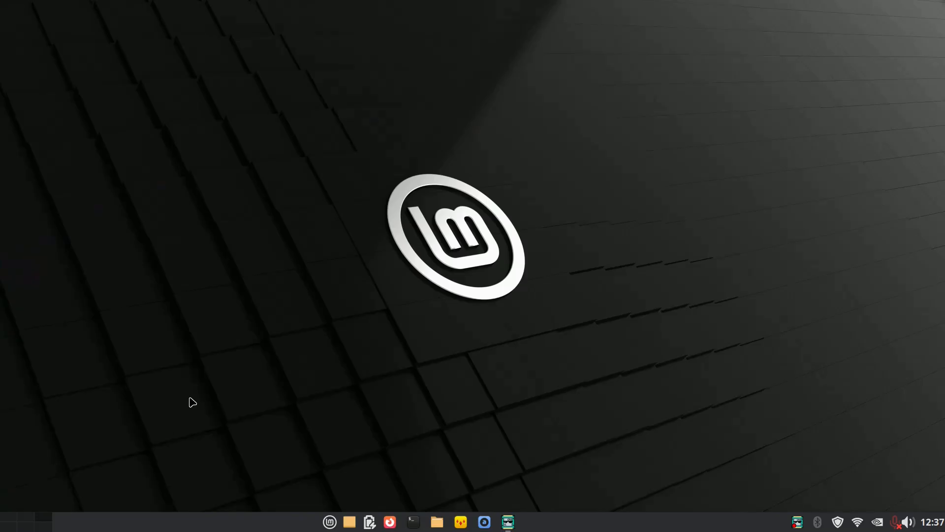
{"action": "right_click", "coordinate": [411, 170]}
{"action": "left_click", "coordinate": [419, 326]}
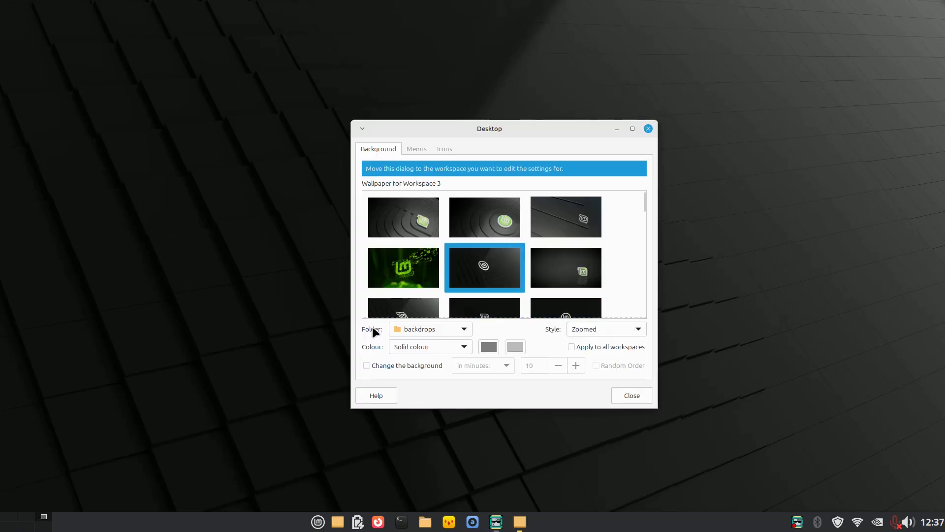
{"action": "left_click", "coordinate": [633, 129]}
Use the home folder's Backgrounds folder as the wallpaper source for workspace 3.
{"action": "left_click", "coordinate": [110, 433]}
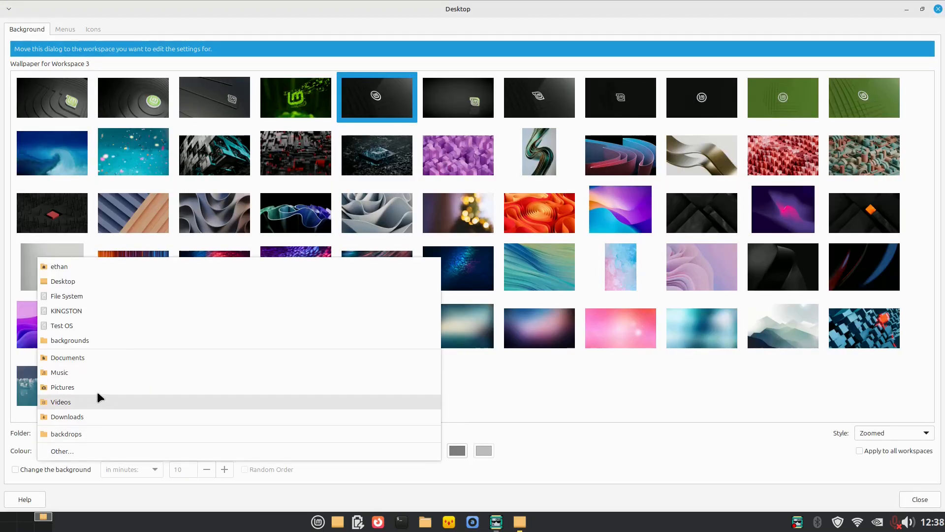
{"action": "left_click", "coordinate": [65, 450]}
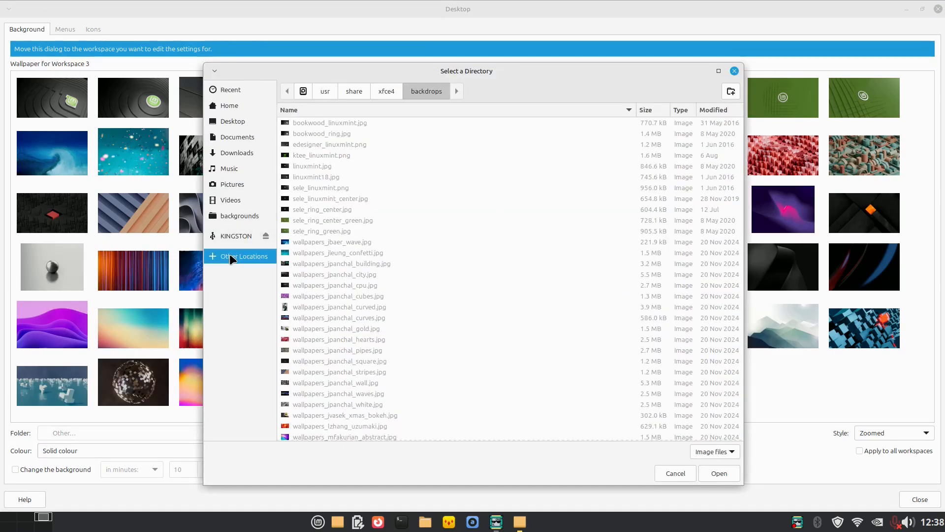
{"action": "left_click", "coordinate": [243, 106]}
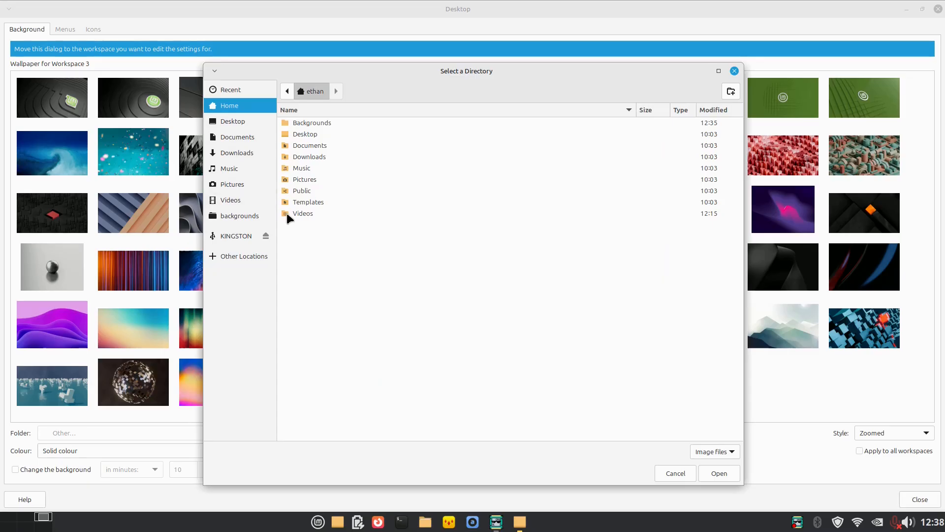
{"action": "double_click", "coordinate": [307, 124]}
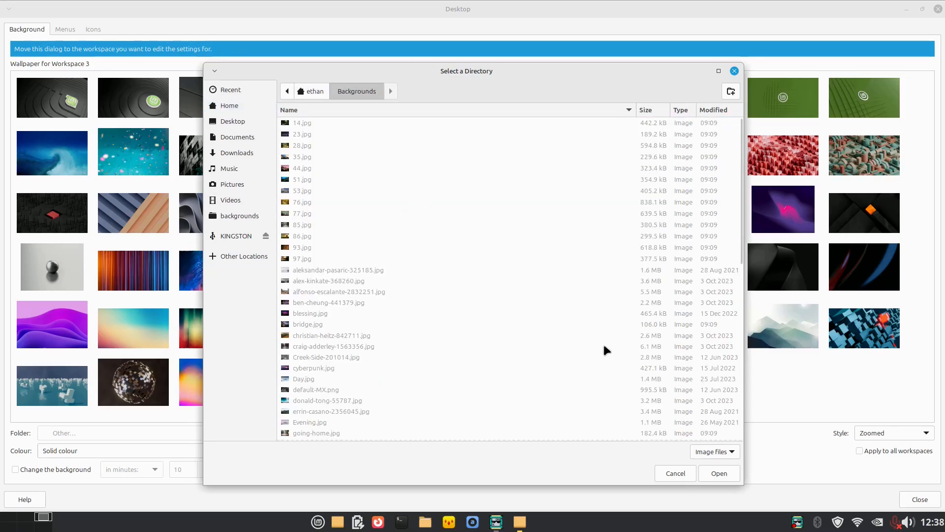
{"action": "left_click", "coordinate": [720, 479]}
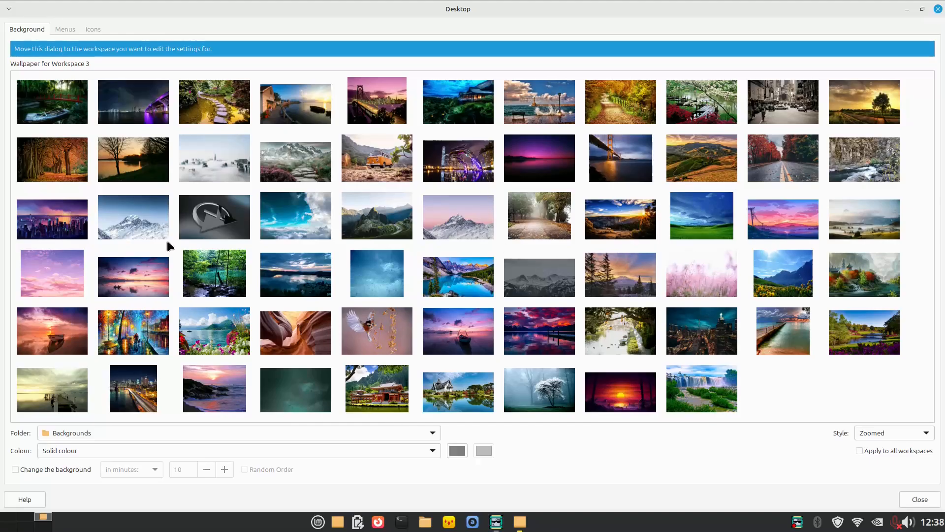
Set the purple city skyline picture as workspace 3's wallpaper, close the settings, and switch back to workspace 1.
{"action": "left_click", "coordinate": [58, 235]}
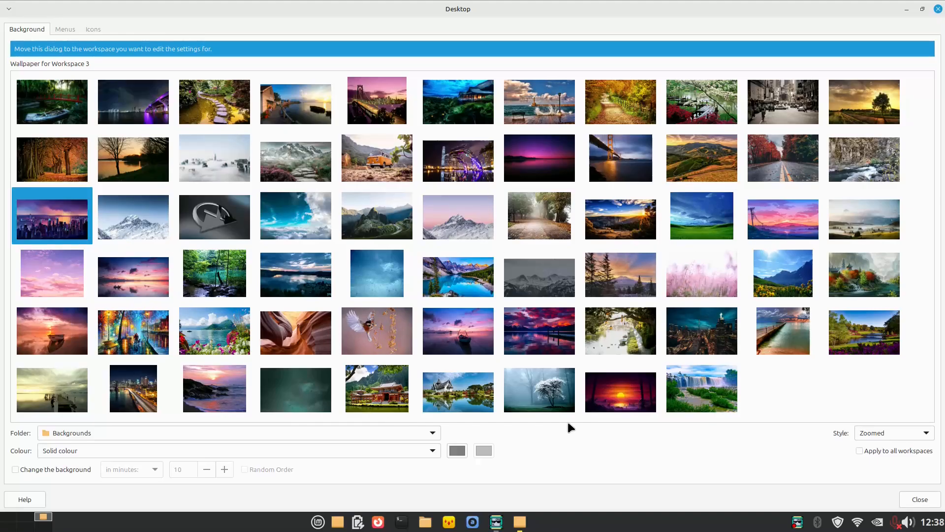
{"action": "left_click", "coordinate": [919, 500]}
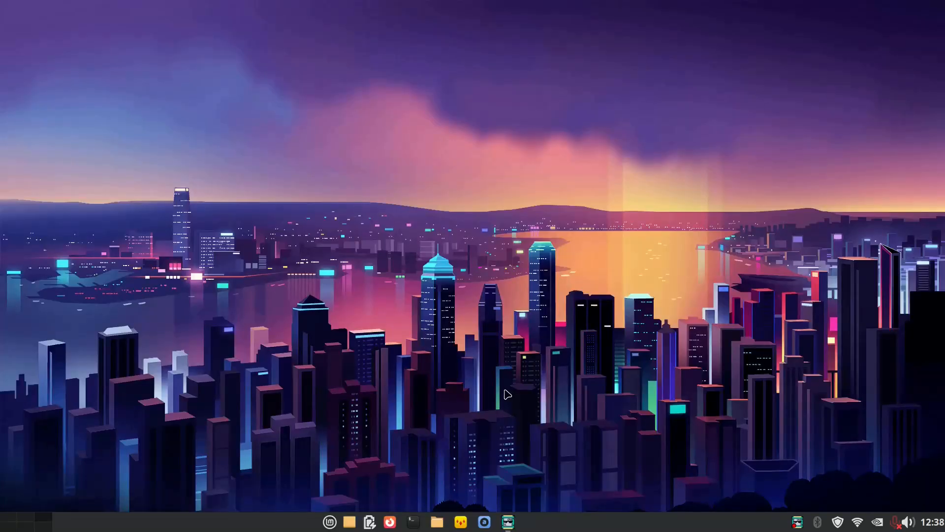
{"action": "left_click", "coordinate": [14, 516]}
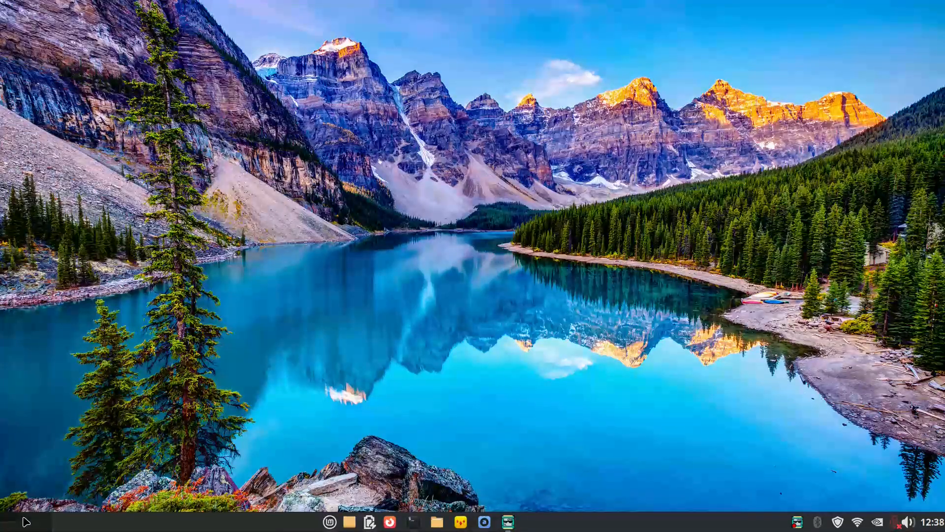
Check the wallpapers on workspaces 2 and 3, and open the desktop background settings on workspace 4.
{"action": "left_click", "coordinate": [26, 522]}
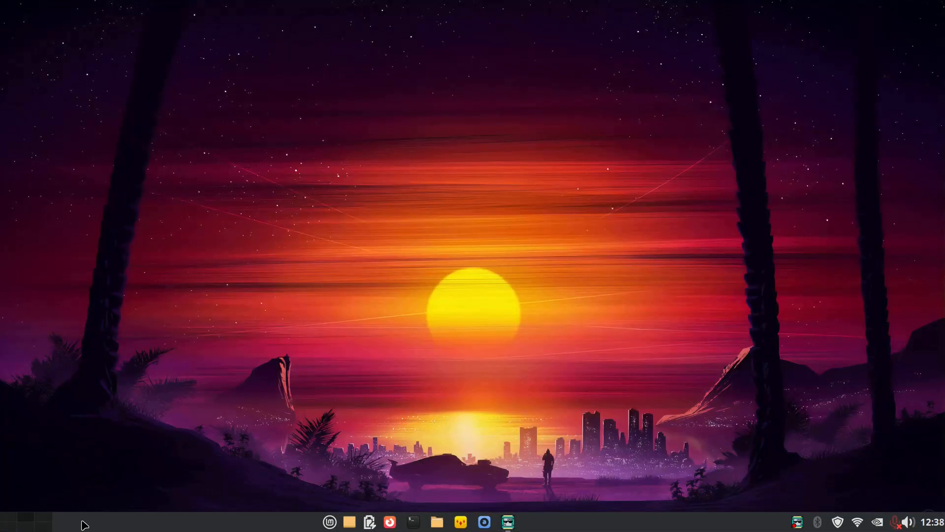
{"action": "left_click", "coordinate": [48, 518]}
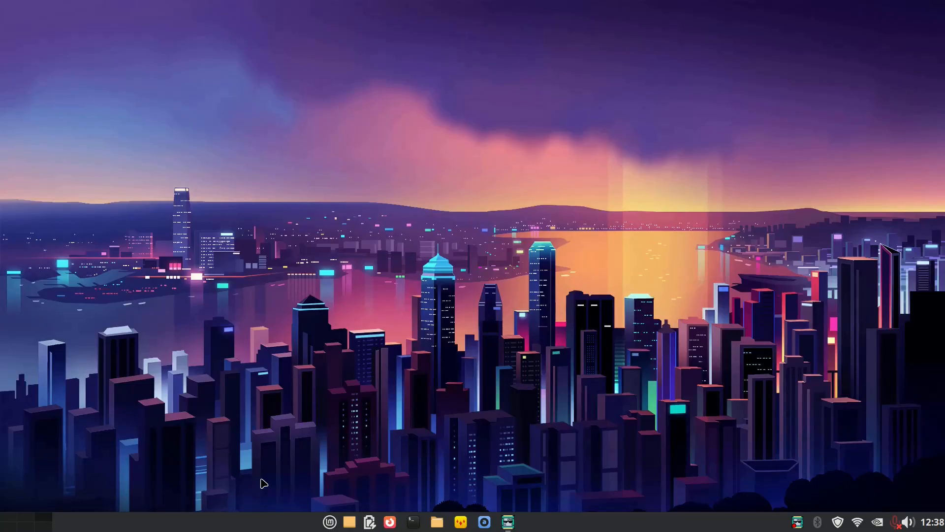
{"action": "left_click", "coordinate": [14, 528]}
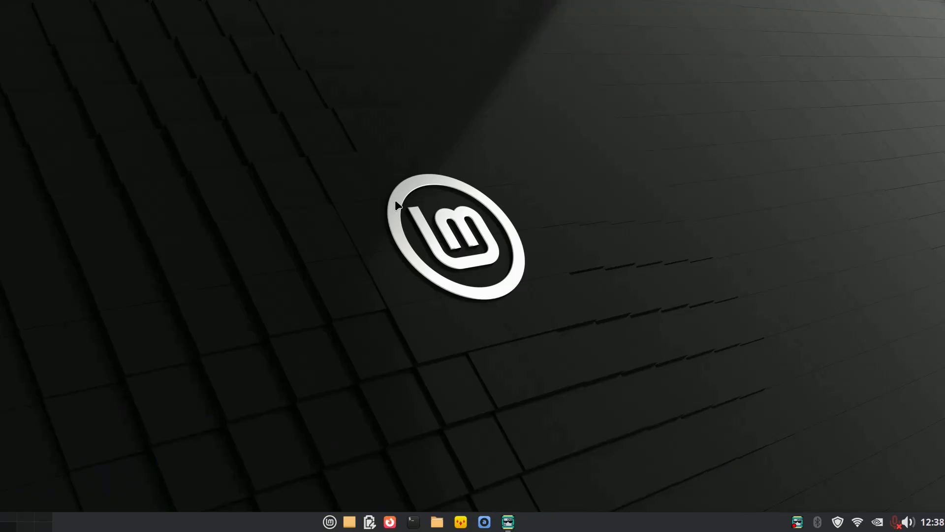
{"action": "right_click", "coordinate": [402, 193]}
{"action": "left_click", "coordinate": [433, 353]}
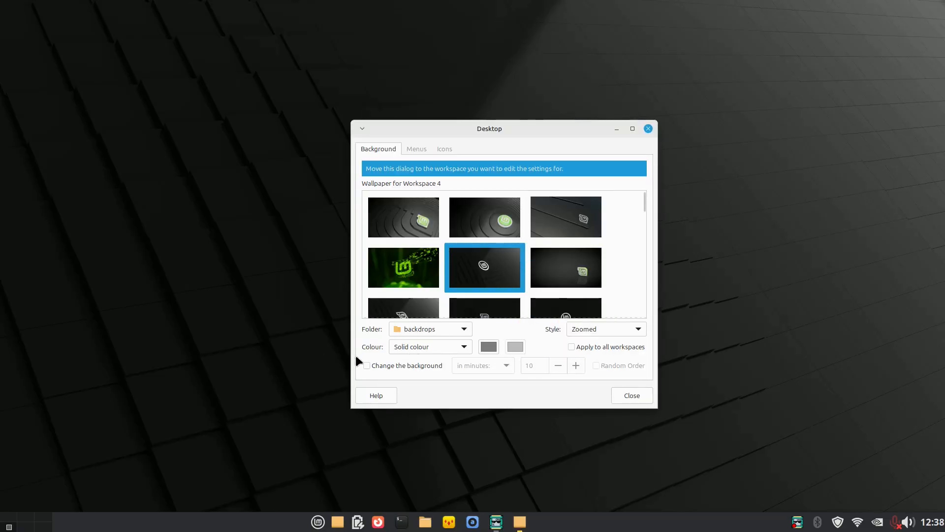
Turn on automatic background changes for workspace 4 with a longer minute interval, set the pale grey folded-waves picture, and close the settings.
{"action": "left_click", "coordinate": [367, 365]}
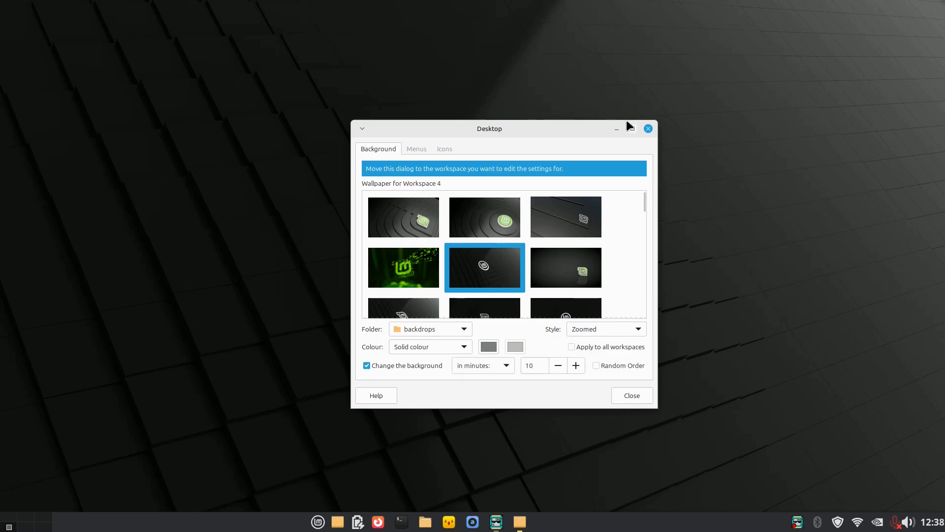
{"action": "left_click", "coordinate": [633, 129]}
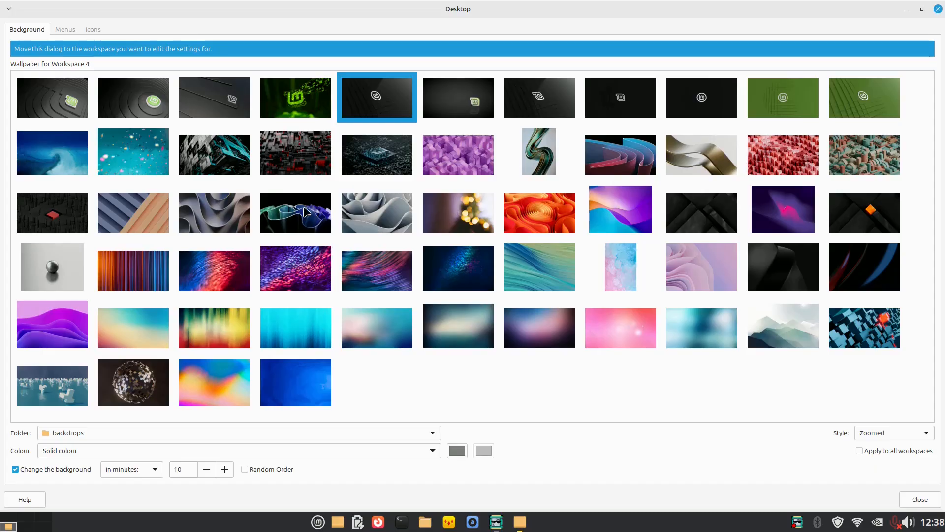
{"action": "left_click", "coordinate": [375, 223]}
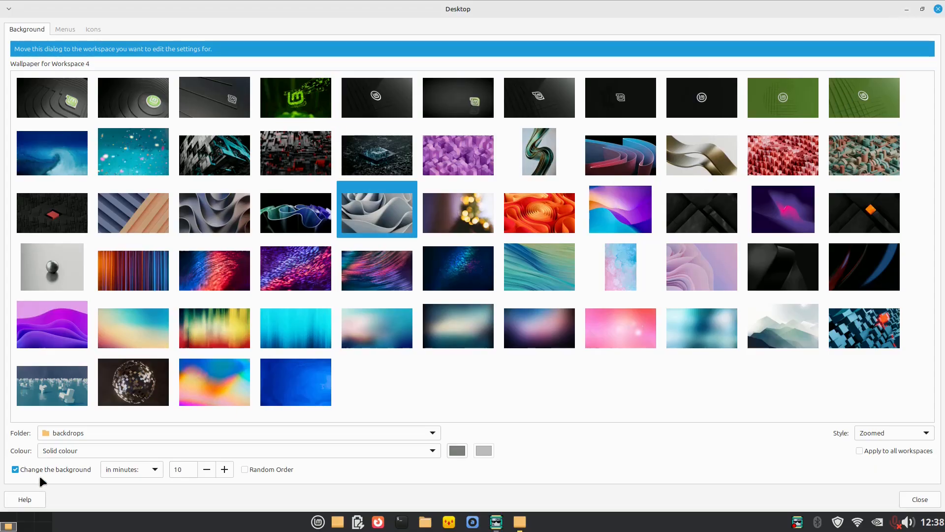
{"action": "left_click", "coordinate": [225, 469]}
{"action": "left_click", "coordinate": [919, 500]}
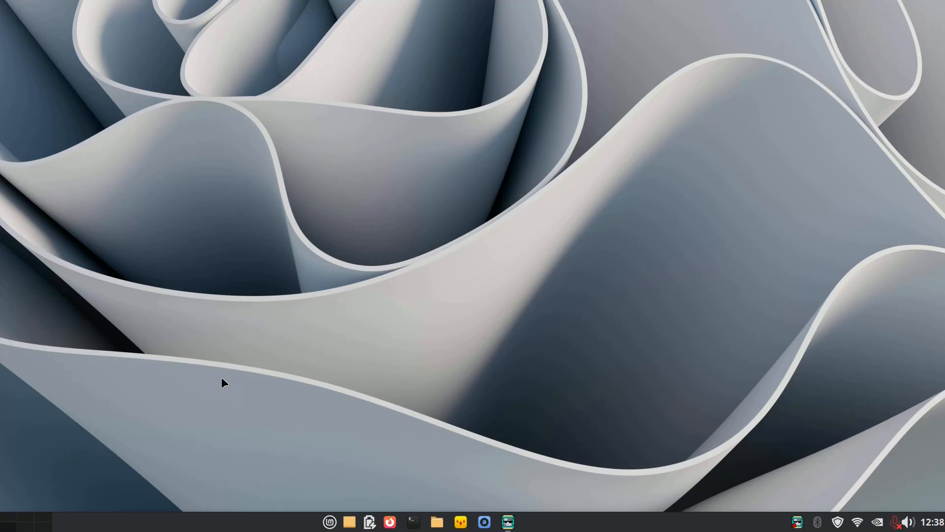
On workspace 5, set the black picture with the orange square as the wallpaper from the backdrops folder and close the settings.
{"action": "left_click", "coordinate": [6, 518]}
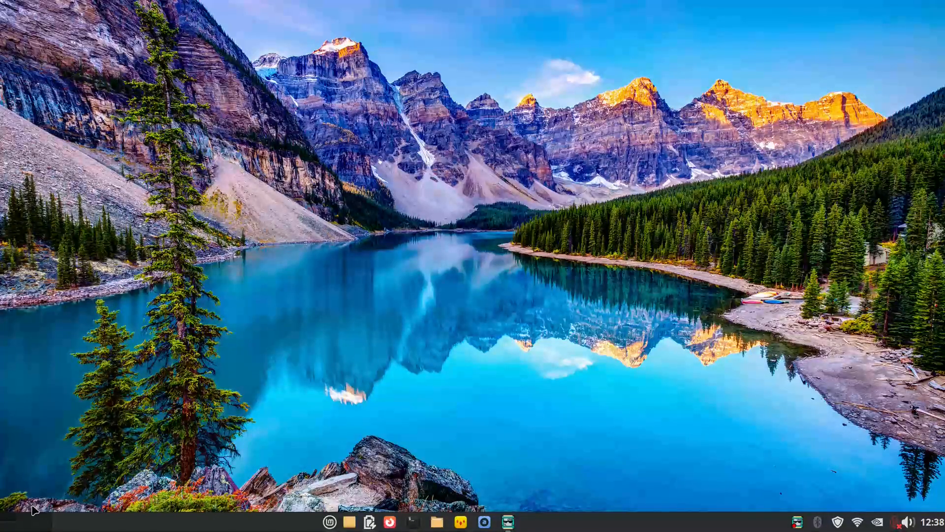
{"action": "key", "text": "ctrl+alt+Right"}
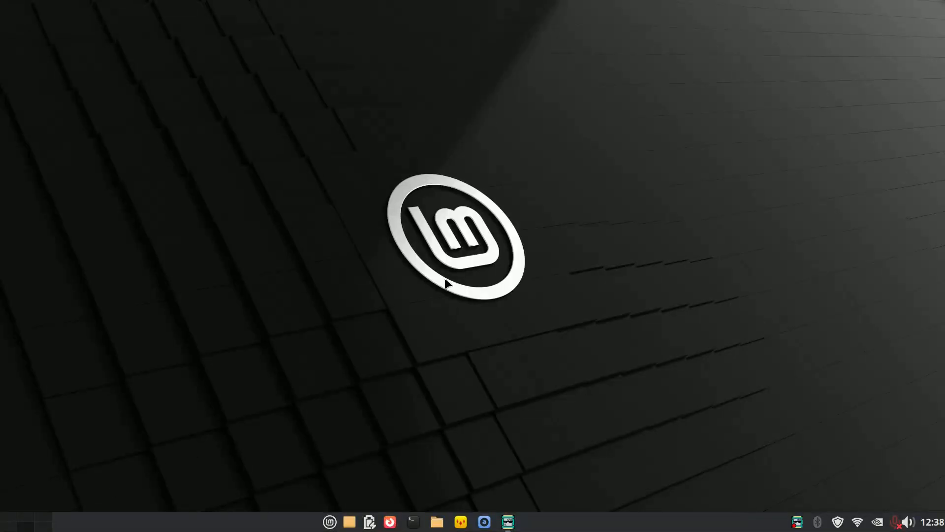
{"action": "right_click", "coordinate": [471, 187]}
{"action": "left_click", "coordinate": [522, 344]}
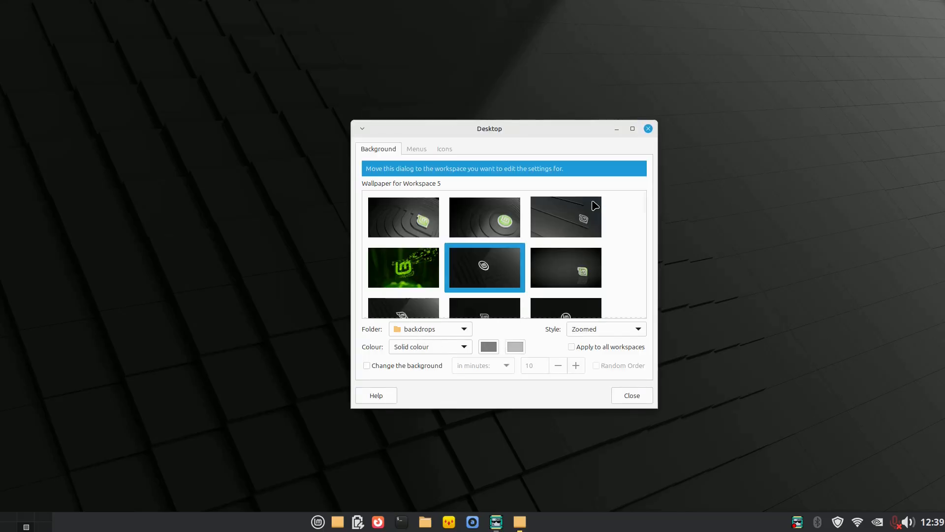
{"action": "left_click", "coordinate": [632, 129]}
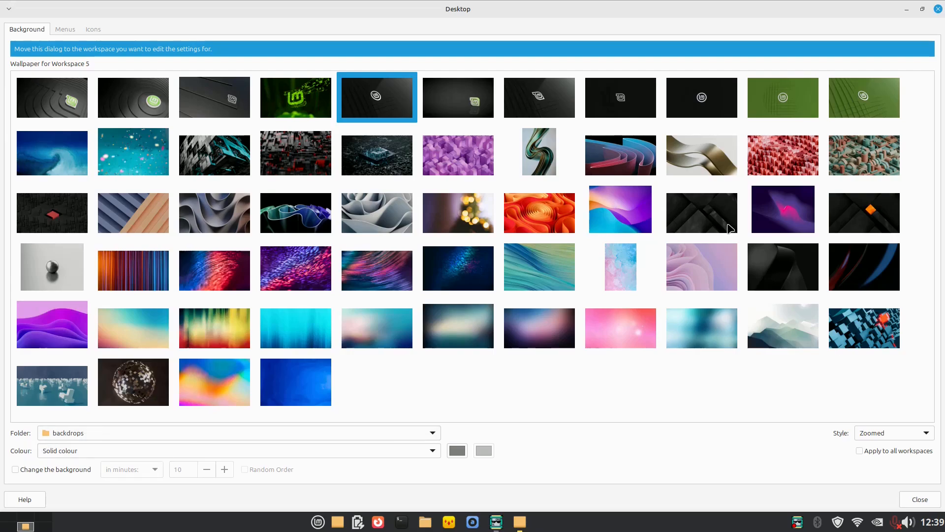
{"action": "left_click", "coordinate": [880, 217]}
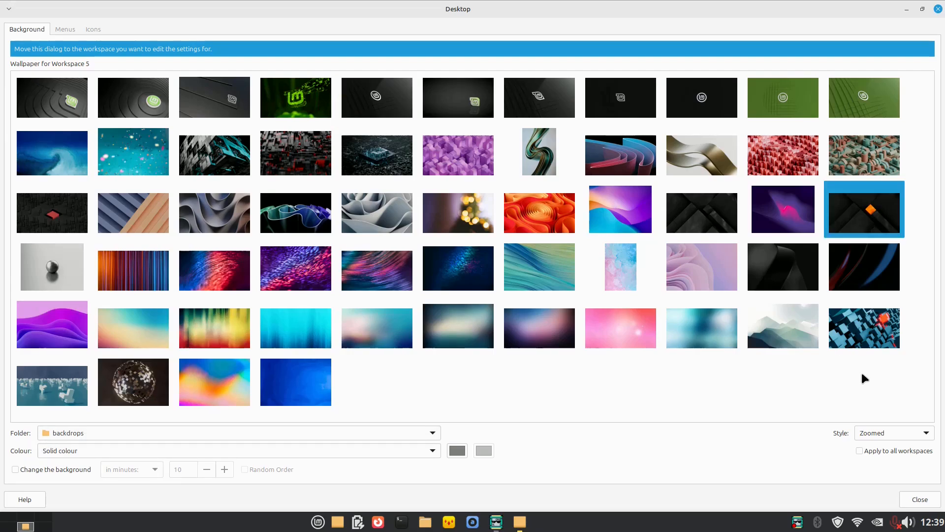
{"action": "left_click", "coordinate": [919, 500]}
Switch to workspace 6 and open its desktop background settings in a maximized window.
{"action": "left_click", "coordinate": [48, 526]}
{"action": "right_click", "coordinate": [392, 203]}
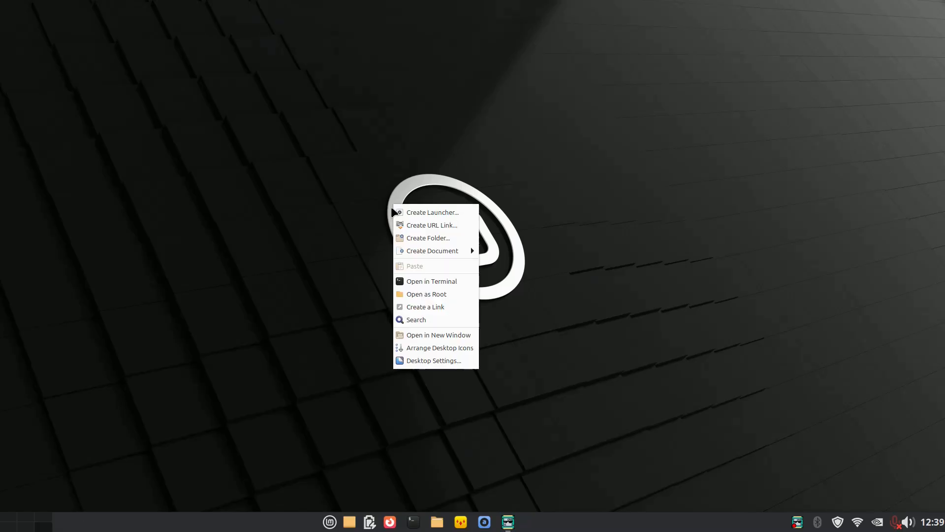
{"action": "left_click", "coordinate": [434, 364]}
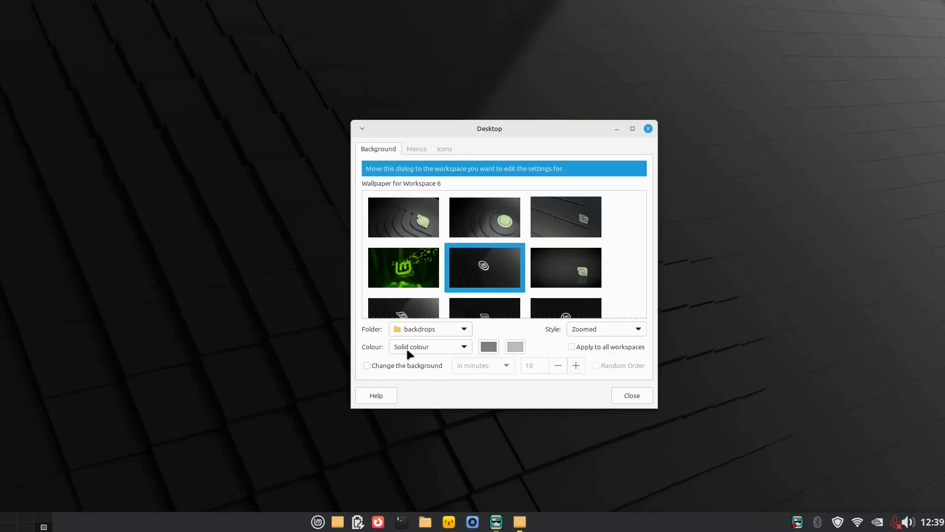
{"action": "left_click", "coordinate": [632, 128]}
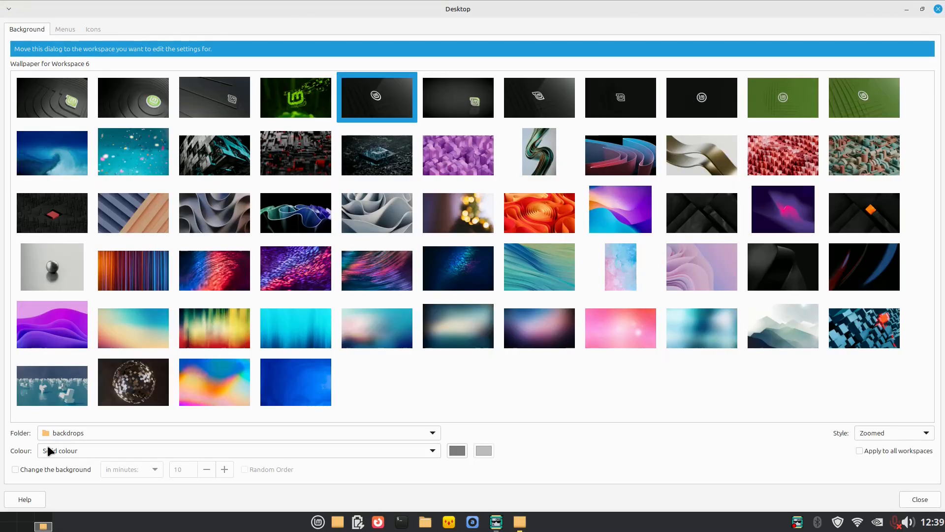
Load the home folder's Backgrounds folder for workspace 6, set the canal picture with overhanging branches as its wallpaper, and close the settings.
{"action": "left_click", "coordinate": [64, 438]}
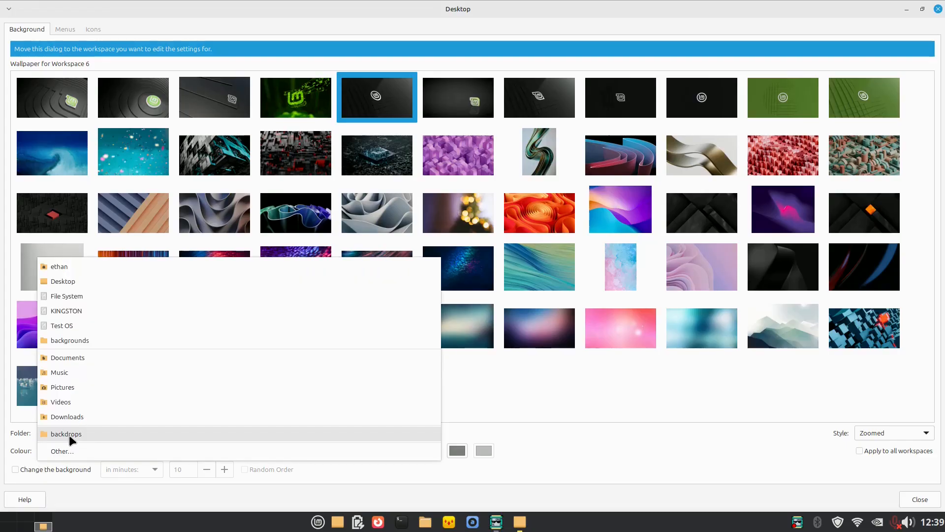
{"action": "left_click", "coordinate": [67, 447]}
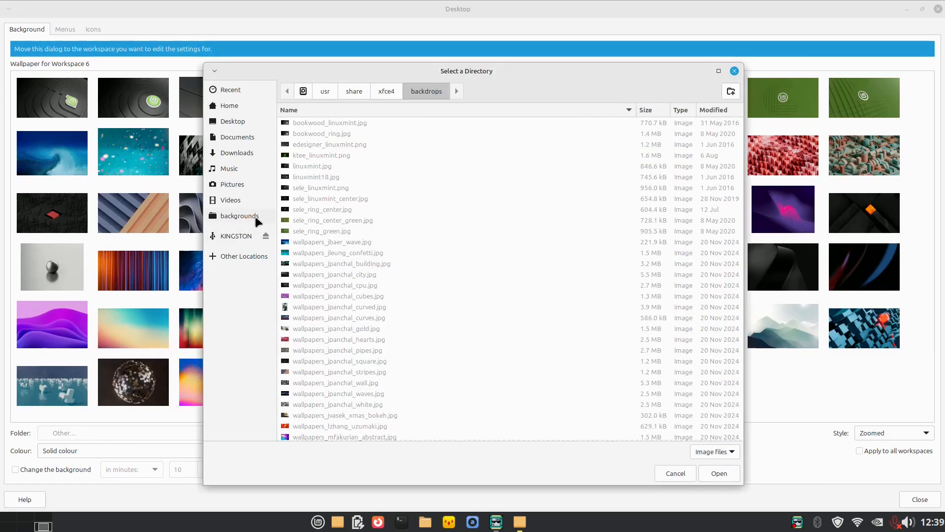
{"action": "left_click", "coordinate": [242, 105]}
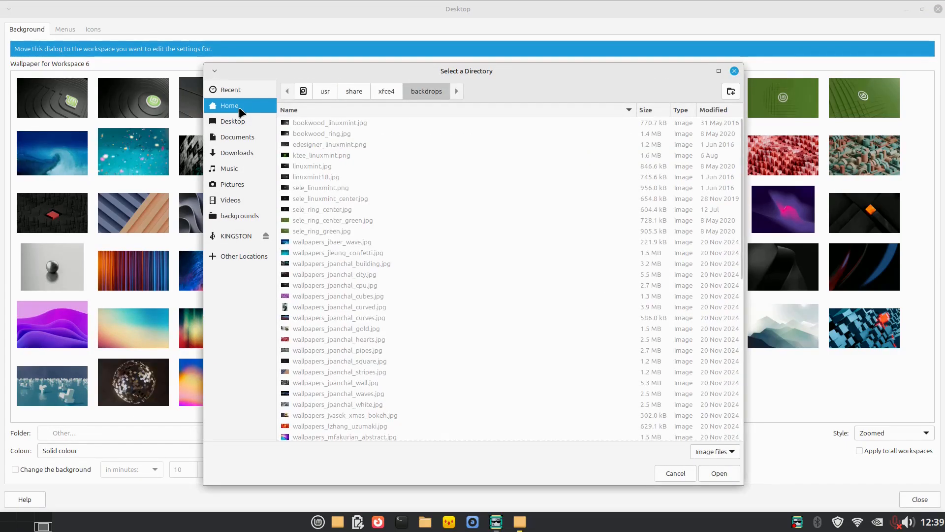
{"action": "double_click", "coordinate": [314, 122]}
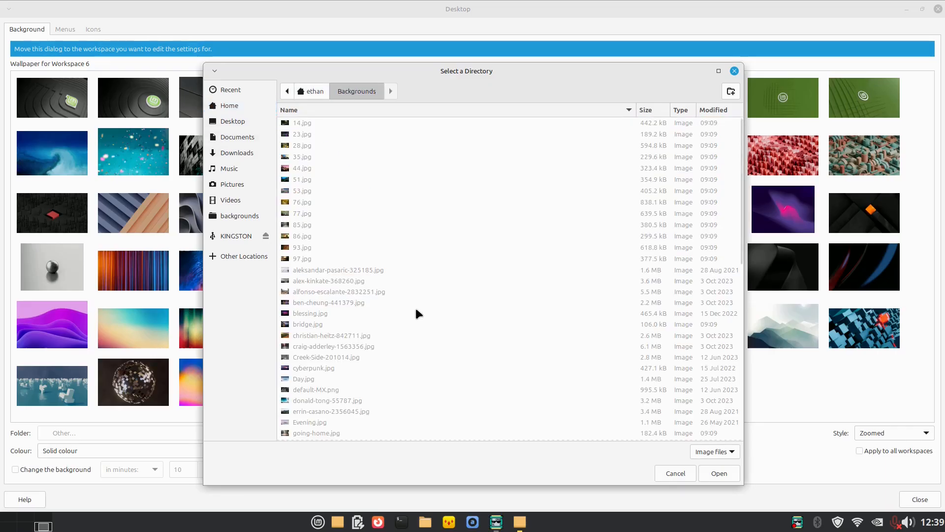
{"action": "left_click", "coordinate": [720, 472]}
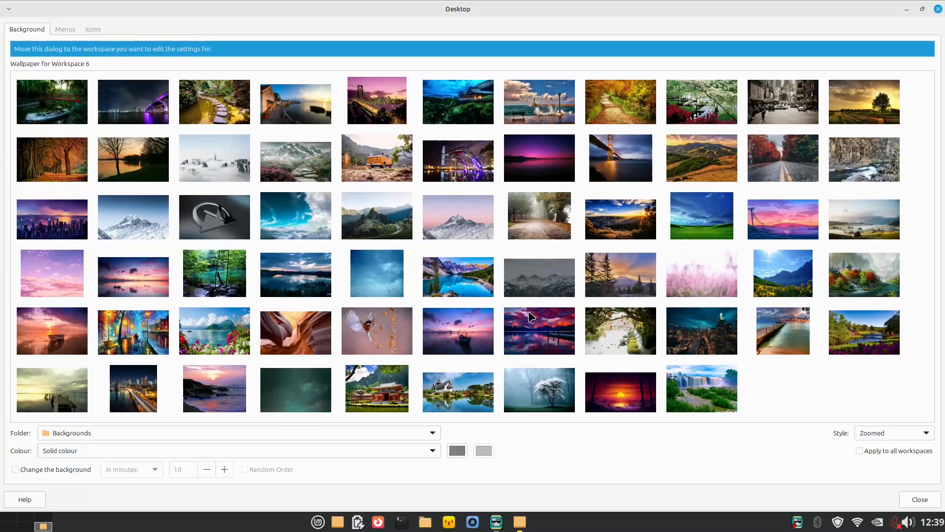
{"action": "left_click", "coordinate": [611, 330]}
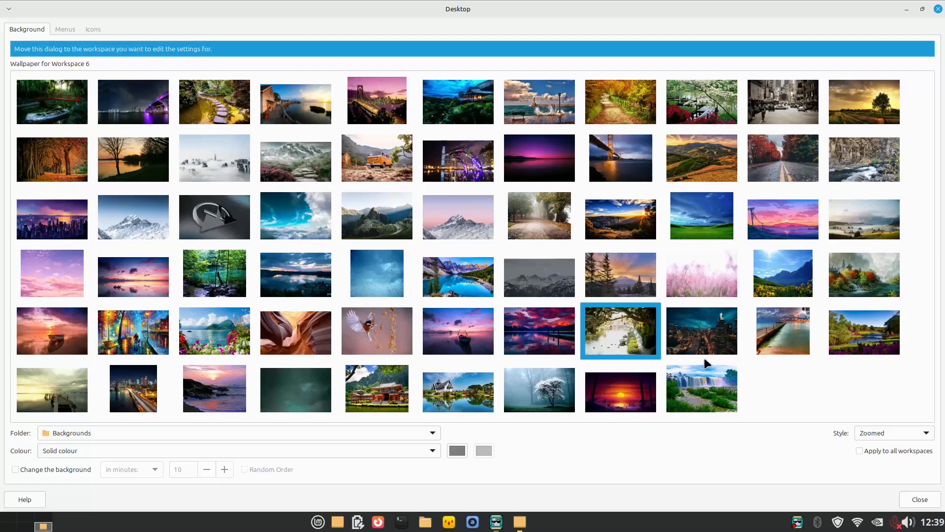
{"action": "left_click", "coordinate": [921, 499]}
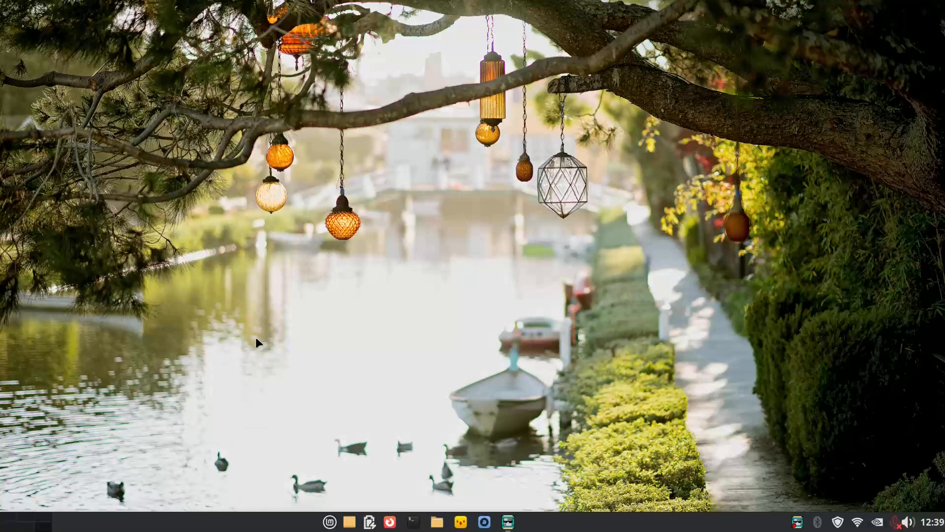
Go through workspaces 5, 2, 3, 1 and 4 to review the wallpaper on each.
{"action": "left_click", "coordinate": [21, 530]}
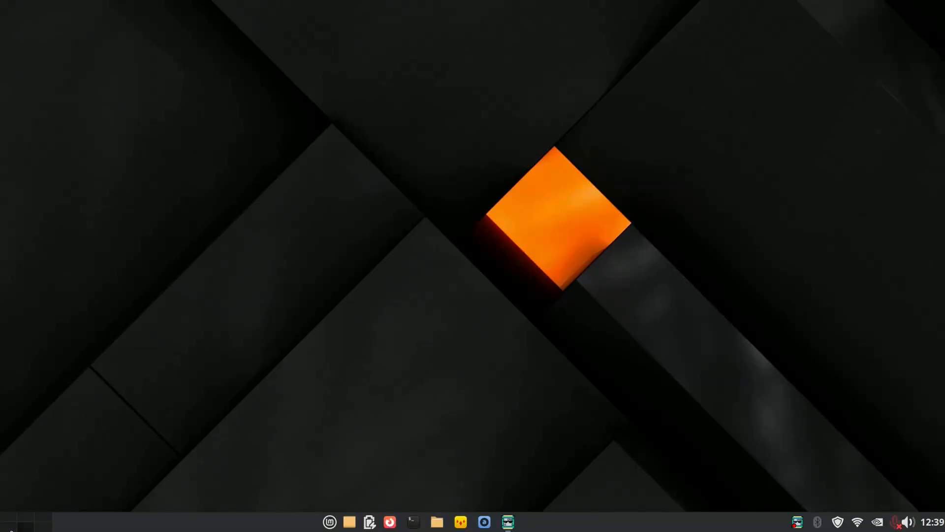
{"action": "left_click", "coordinate": [31, 519]}
{"action": "left_click", "coordinate": [42, 520]}
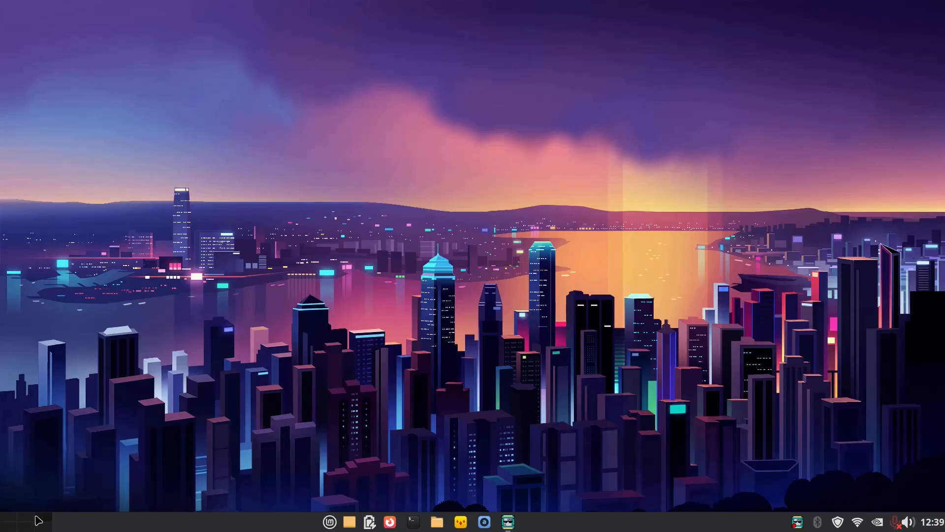
{"action": "left_click", "coordinate": [7, 519]}
{"action": "left_click", "coordinate": [6, 526]}
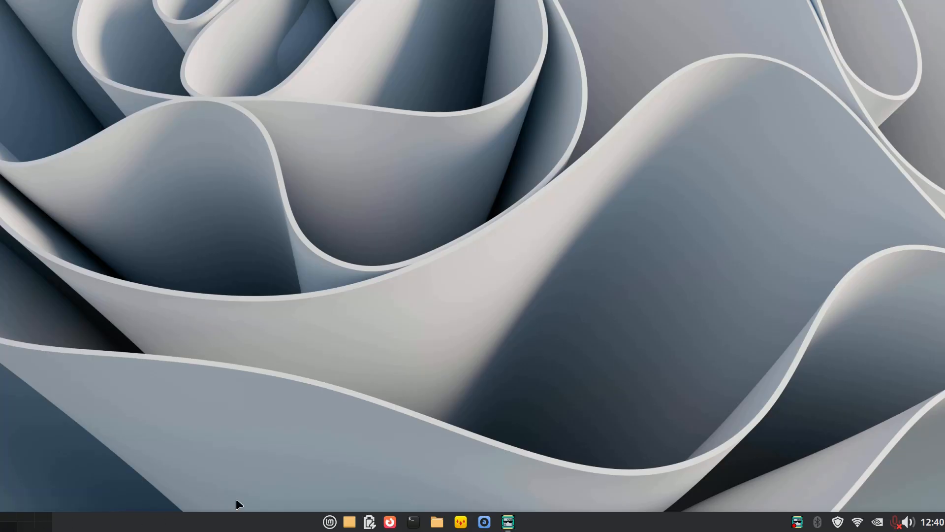
Search for "window", open Window Manager Tweaks to examine the workspace switching and wrapping options, and close it.
{"action": "left_click", "coordinate": [330, 523]}
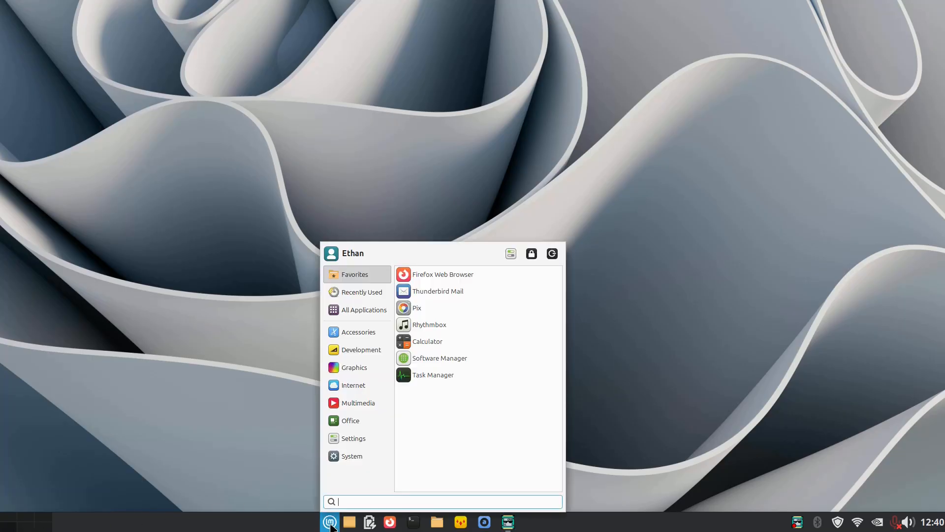
{"action": "type", "text": "window"}
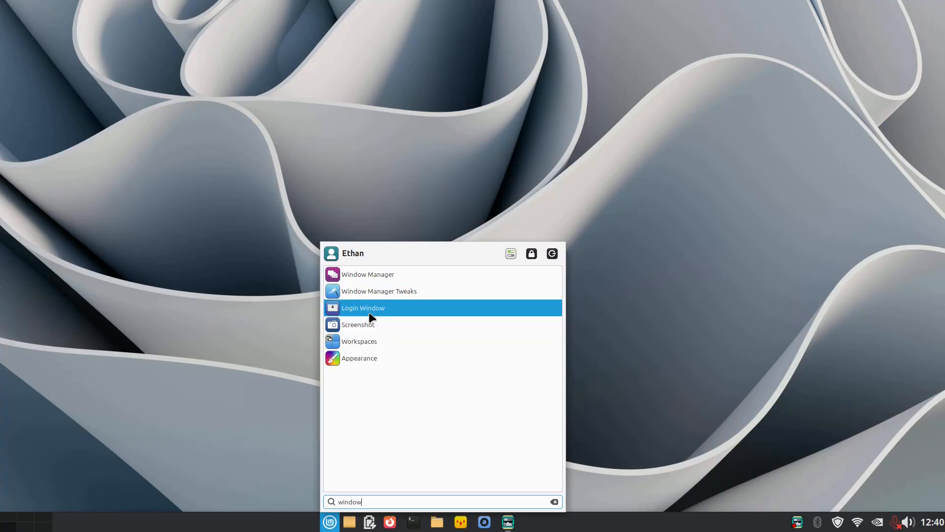
{"action": "left_click", "coordinate": [374, 297]}
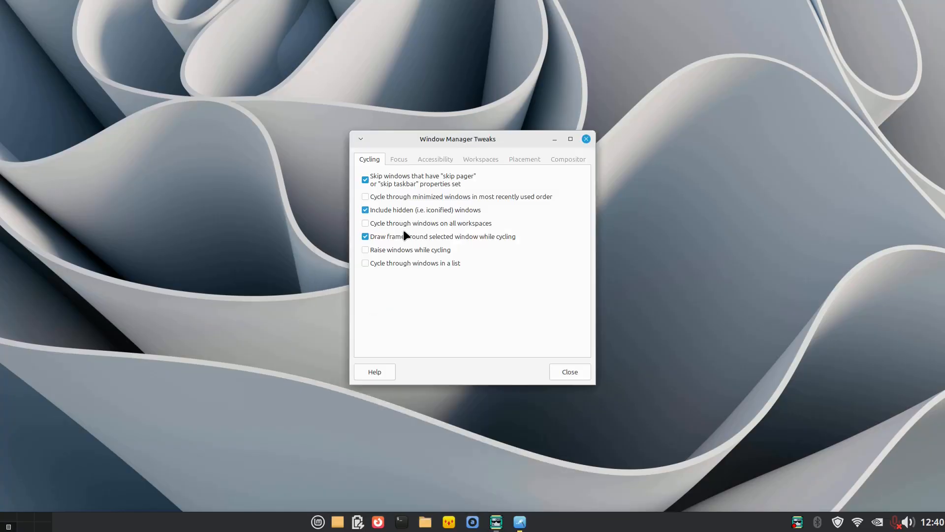
{"action": "left_click", "coordinate": [480, 159]}
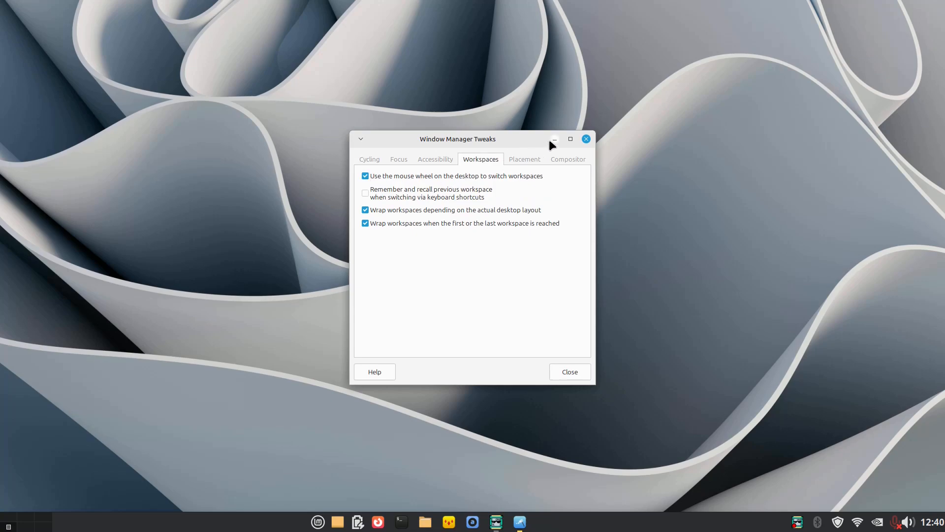
{"action": "left_click", "coordinate": [567, 374]}
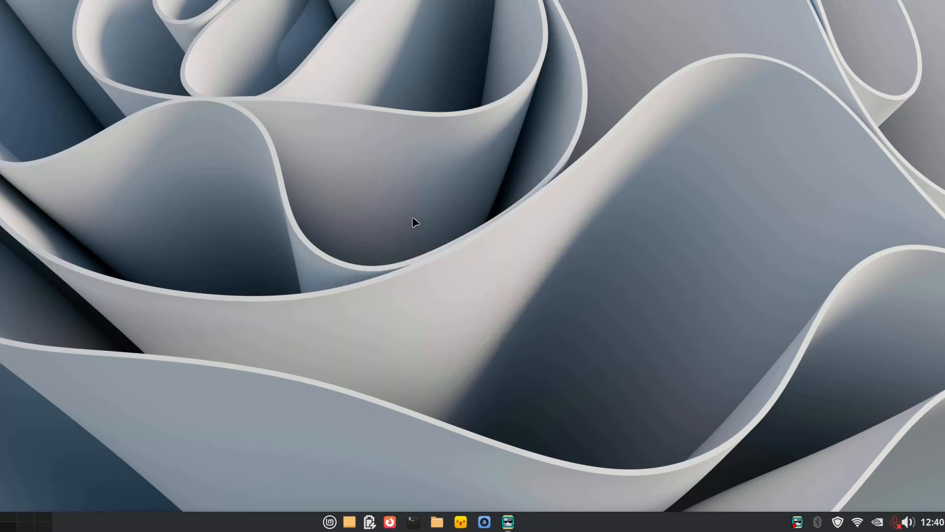
Switch through workspaces 1, 2 and 5, and look at the workspace switcher's options without choosing any.
{"action": "left_click", "coordinate": [4, 518]}
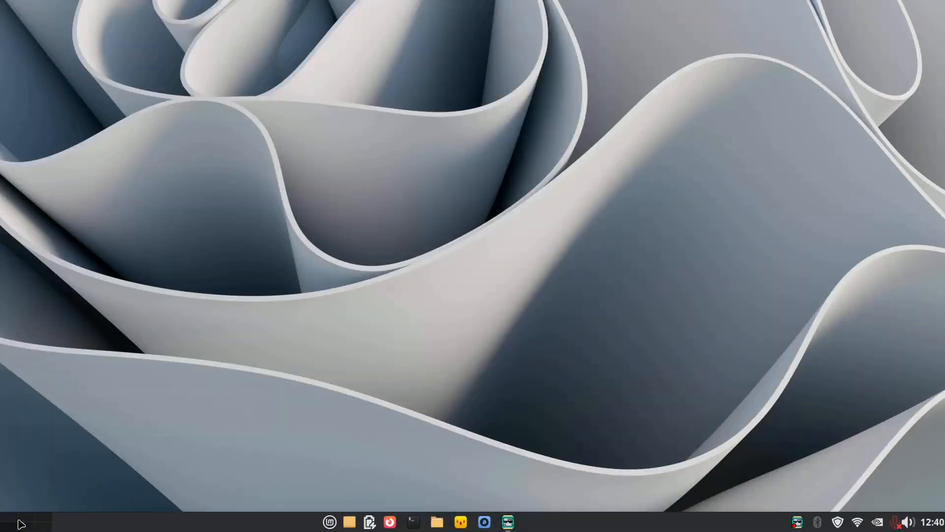
{"action": "left_click", "coordinate": [19, 520]}
{"action": "left_click", "coordinate": [22, 526]}
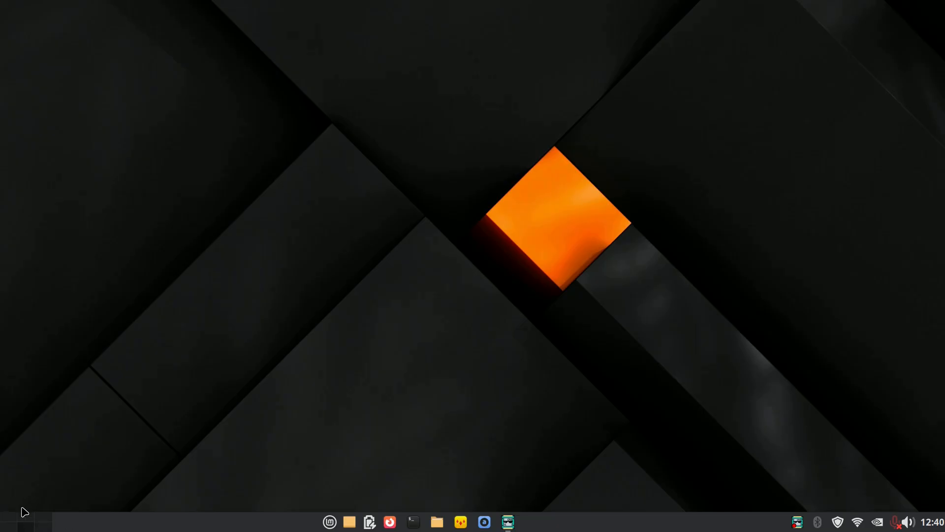
{"action": "right_click", "coordinate": [39, 528]}
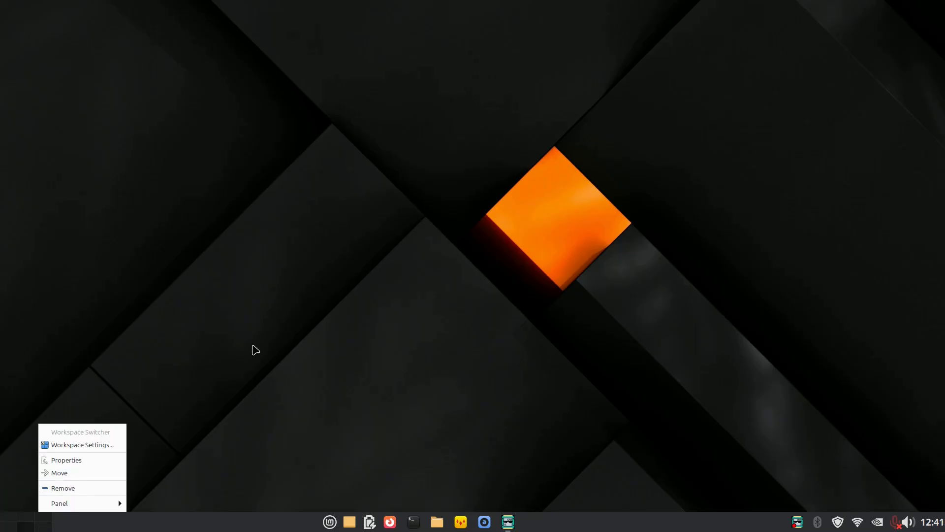
{"action": "left_click", "coordinate": [297, 278]}
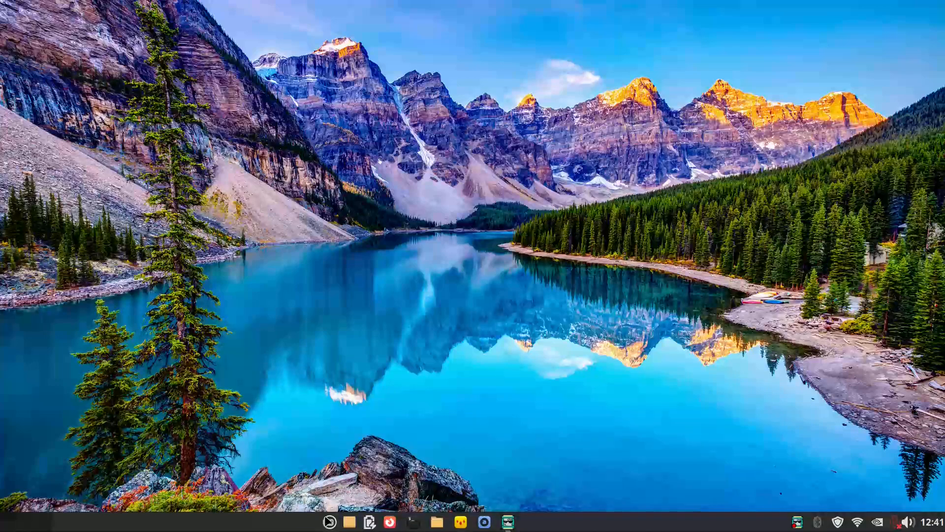
Search for "key", open the Keyboard settings and look over the application shortcuts in full size before restoring the window.
{"action": "left_click", "coordinate": [329, 522]}
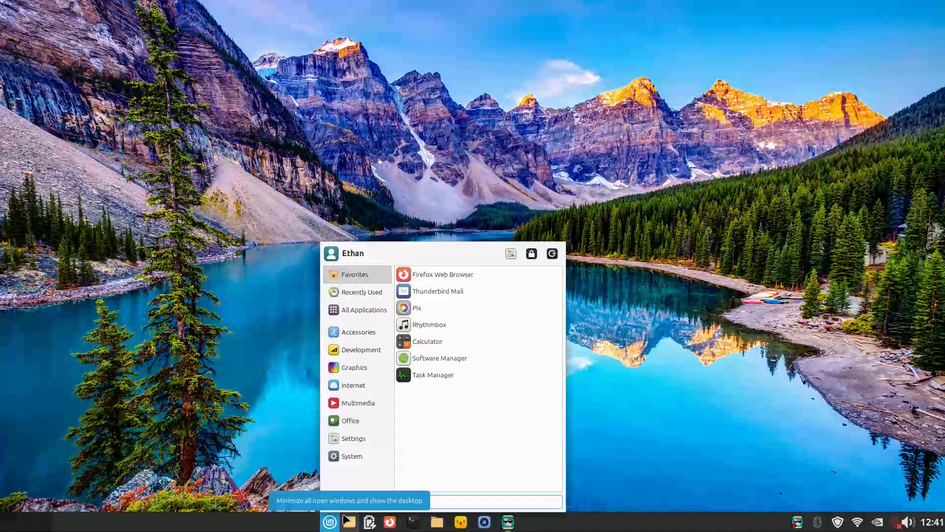
{"action": "type", "text": "key"}
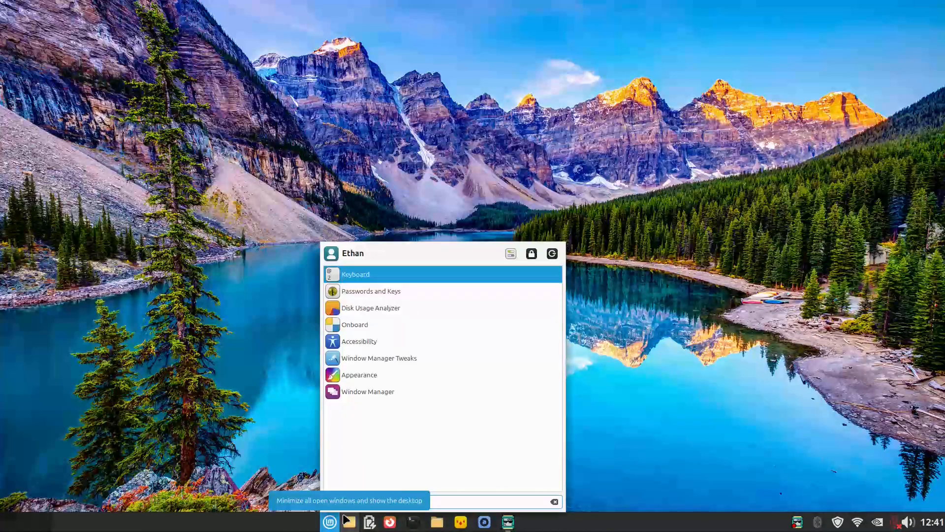
{"action": "left_click", "coordinate": [359, 275]}
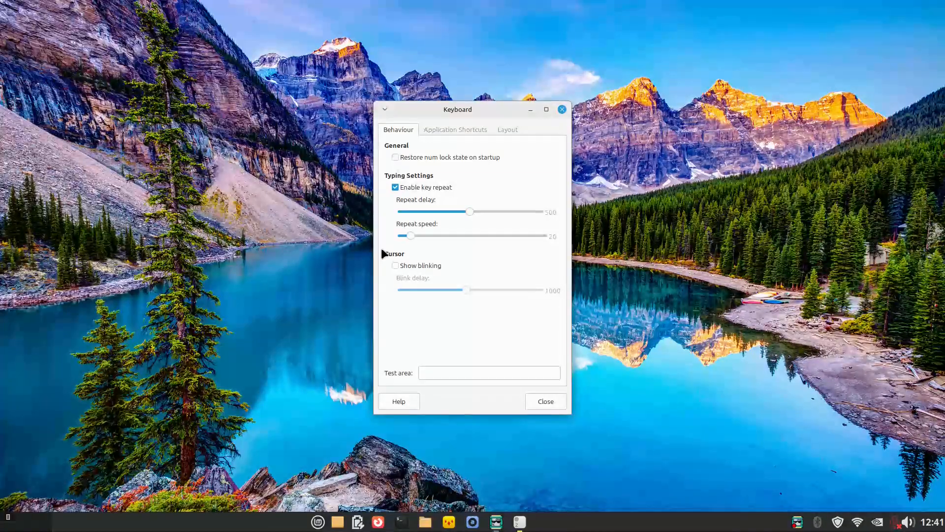
{"action": "left_click", "coordinate": [448, 132]}
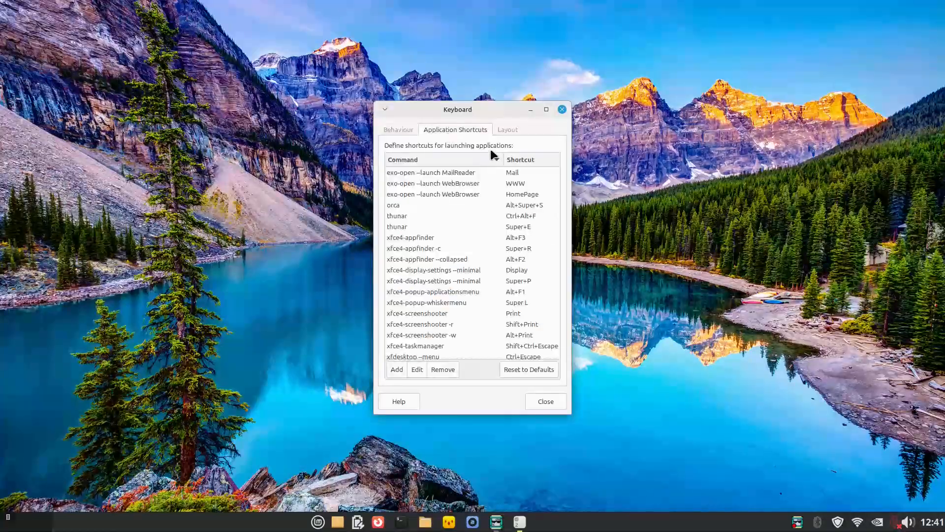
{"action": "left_click", "coordinate": [542, 112]}
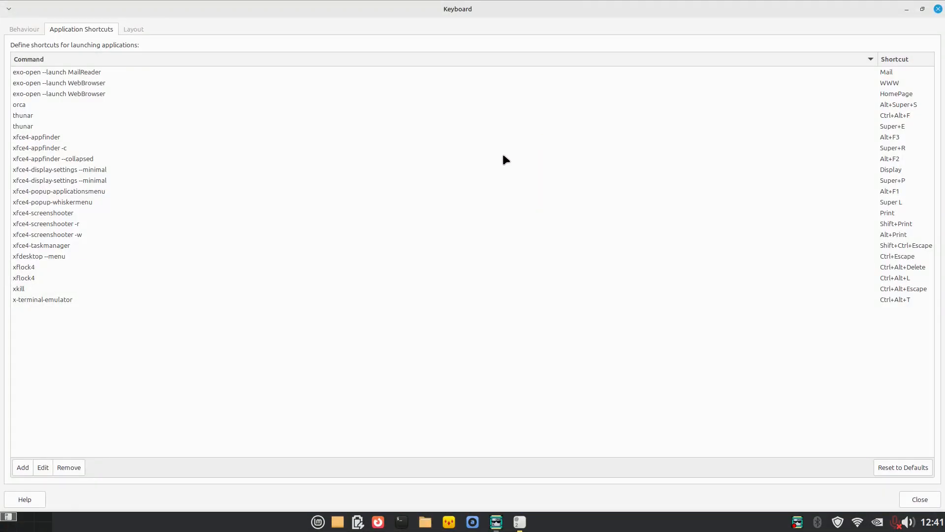
{"action": "left_click", "coordinate": [918, 10]}
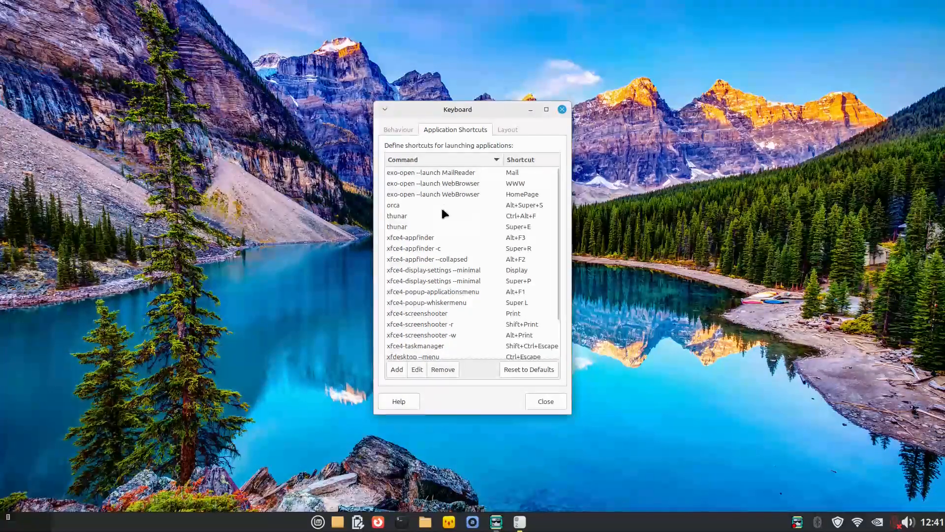
Remove the application shortcuts for the mail reader, the Ctrl+Alt+F thunar entry and orca.
{"action": "left_click", "coordinate": [451, 172]}
{"action": "left_click", "coordinate": [440, 369]}
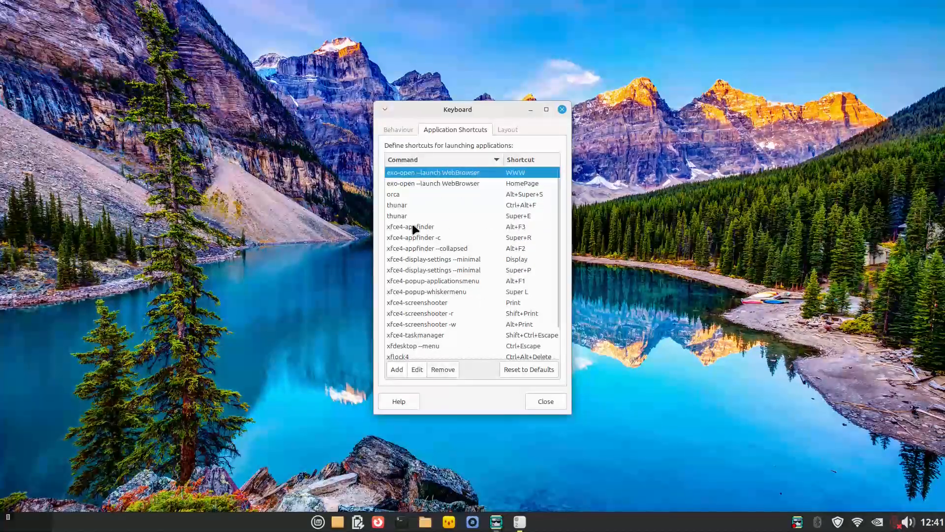
{"action": "left_click", "coordinate": [423, 217]}
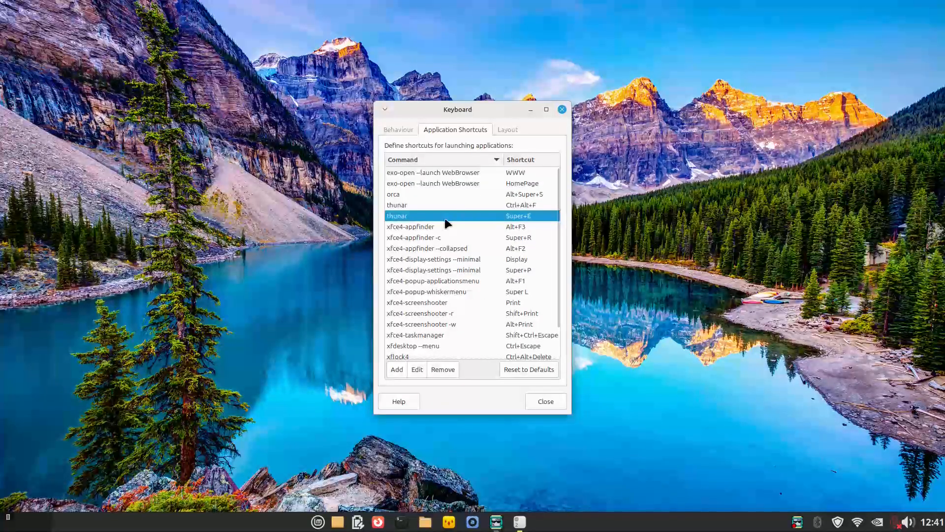
{"action": "left_click_drag", "start_coordinate": [402, 217], "coordinate": [522, 202]}
{"action": "left_click", "coordinate": [522, 203]}
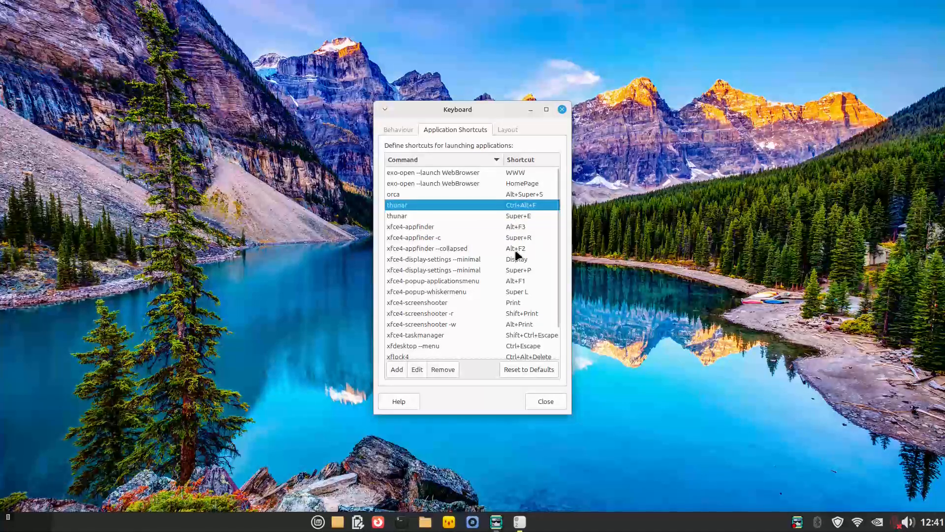
{"action": "left_click", "coordinate": [442, 370]}
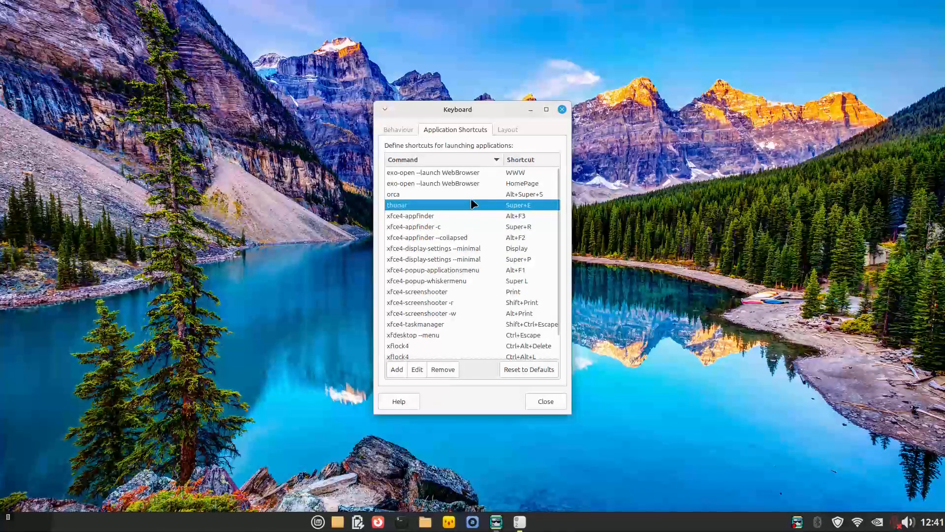
{"action": "key", "text": "Up"}
{"action": "left_click", "coordinate": [444, 367]}
Test the Super L shortcut by opening and closing the Whisker menu repeatedly.
{"action": "left_click_drag", "start_coordinate": [469, 345], "coordinate": [514, 303]}
{"action": "left_click_drag", "start_coordinate": [517, 271], "coordinate": [520, 276]}
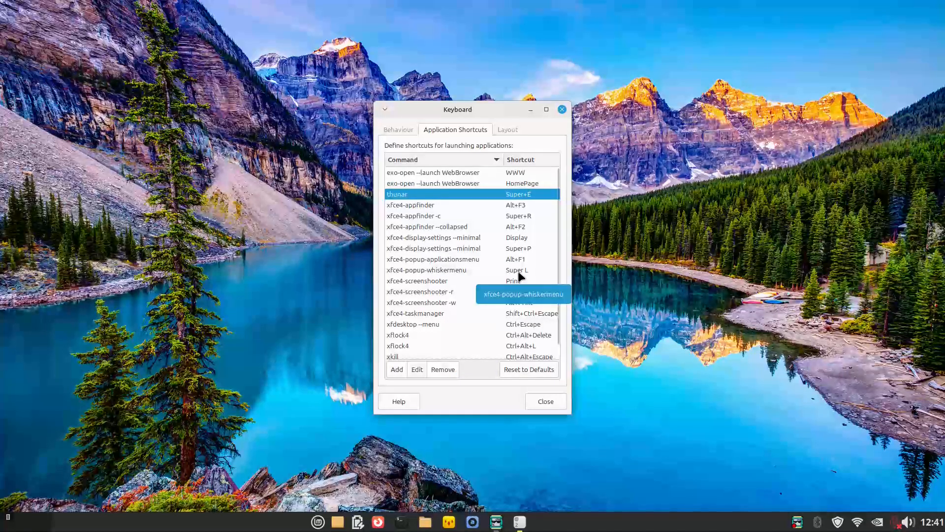
{"action": "key", "text": "super"}
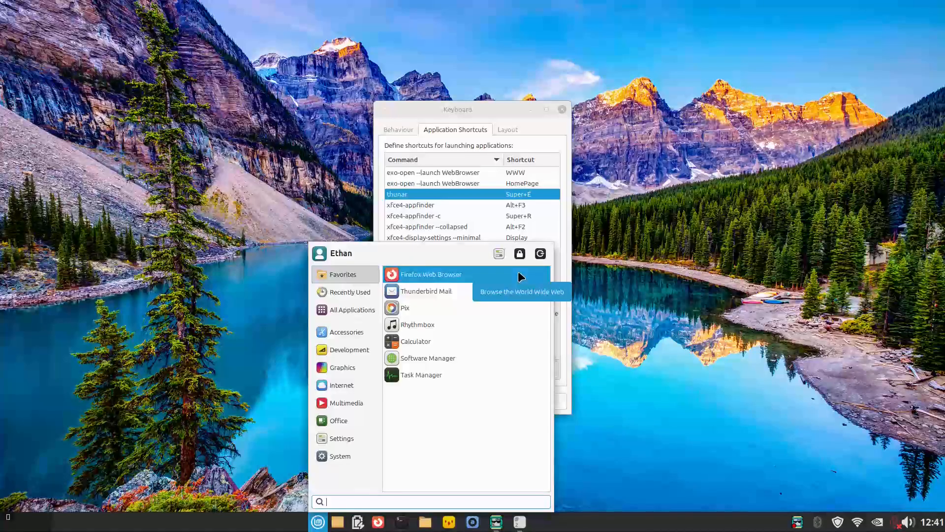
{"action": "key", "text": "super"}
{"action": "key", "text": "super"}
{"action": "key", "text": "super"}
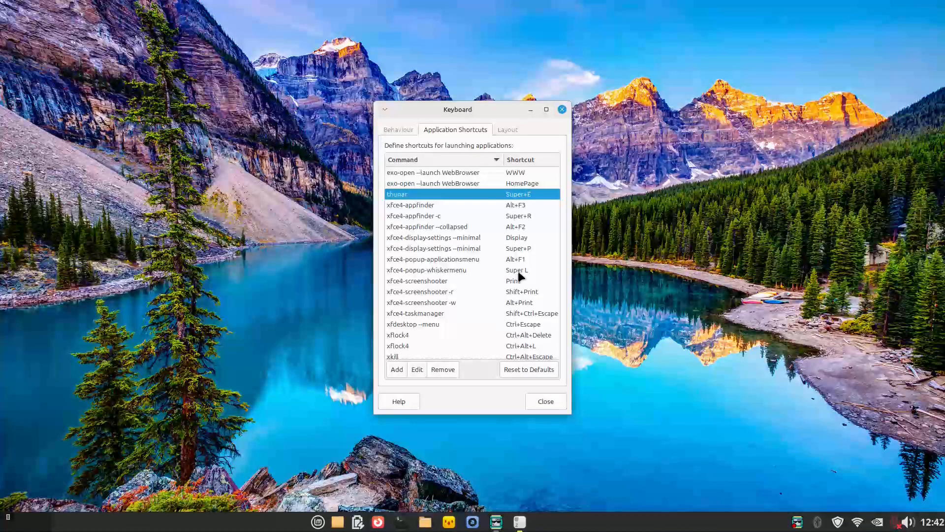
Try the Super+E shortcut with Keyboard settings open and again with them minimized, close the file manager each time, and restore the settings.
{"action": "key", "text": "super+e"}
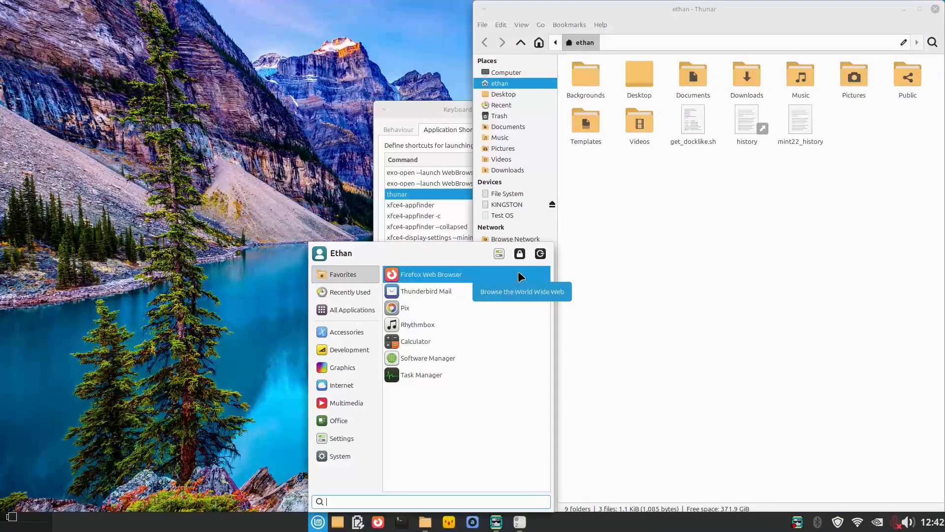
{"action": "key", "text": "Escape"}
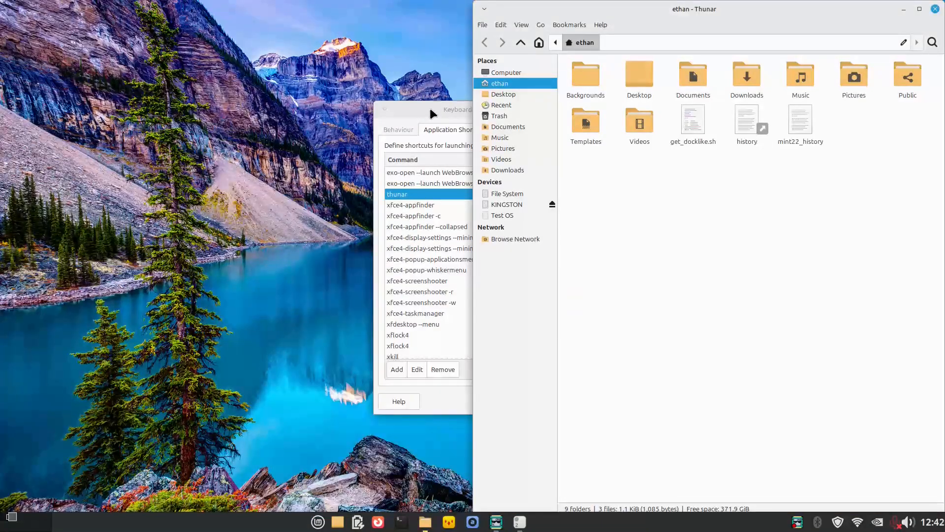
{"action": "left_click", "coordinate": [435, 109]}
{"action": "left_click", "coordinate": [528, 110]}
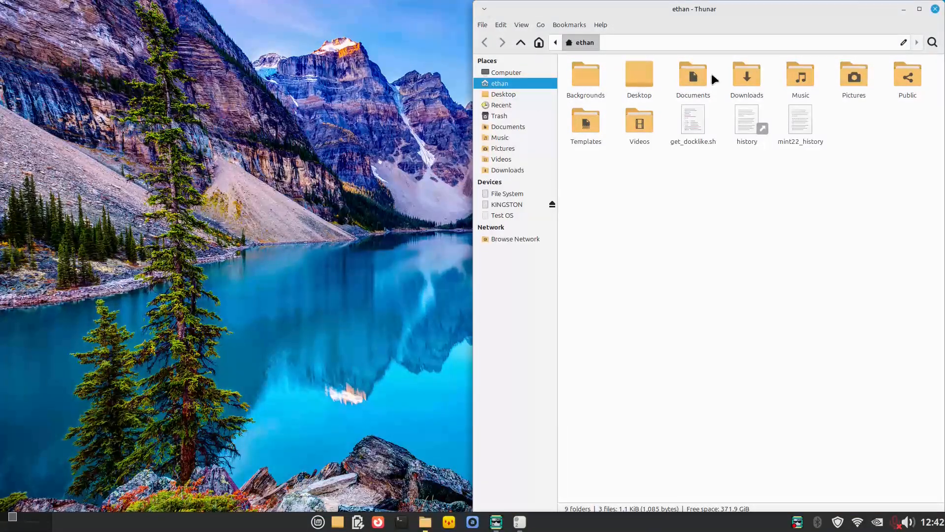
{"action": "left_click", "coordinate": [934, 9]}
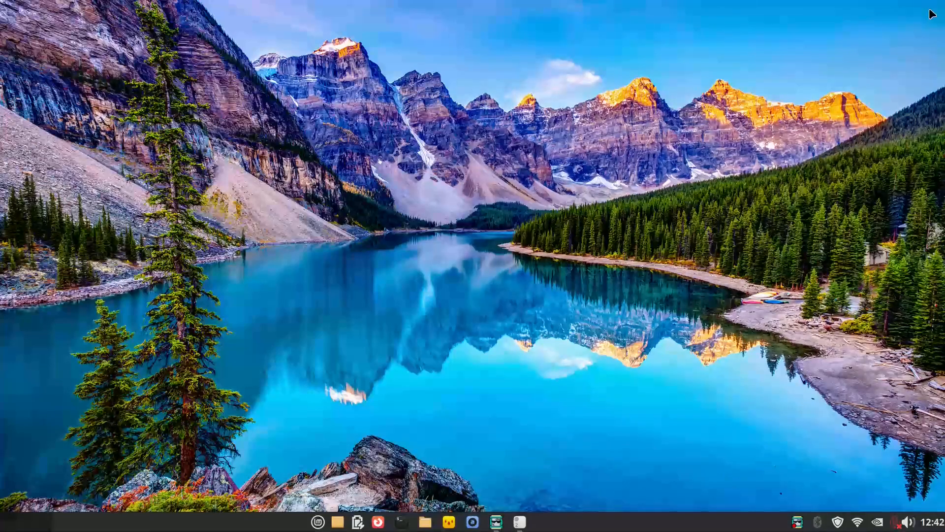
{"action": "key", "text": "super+e"}
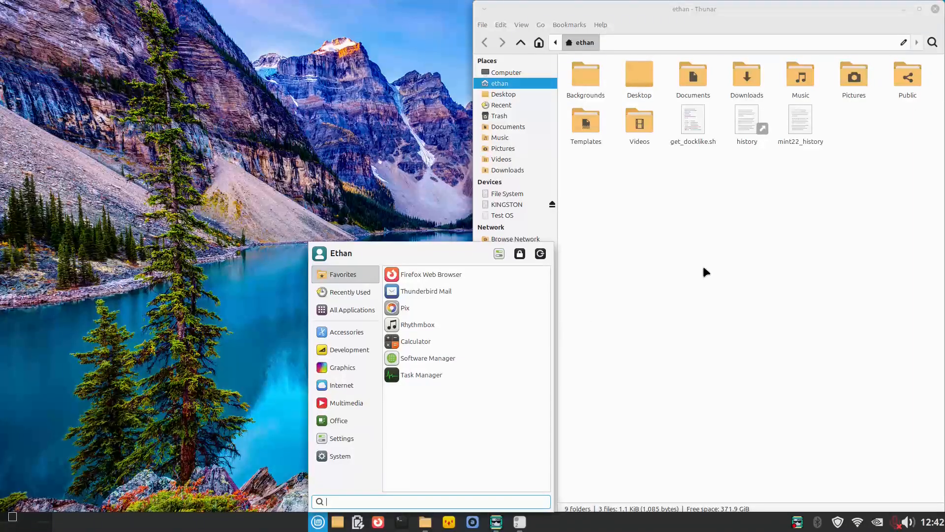
{"action": "left_click", "coordinate": [937, 11]}
{"action": "left_click", "coordinate": [524, 526]}
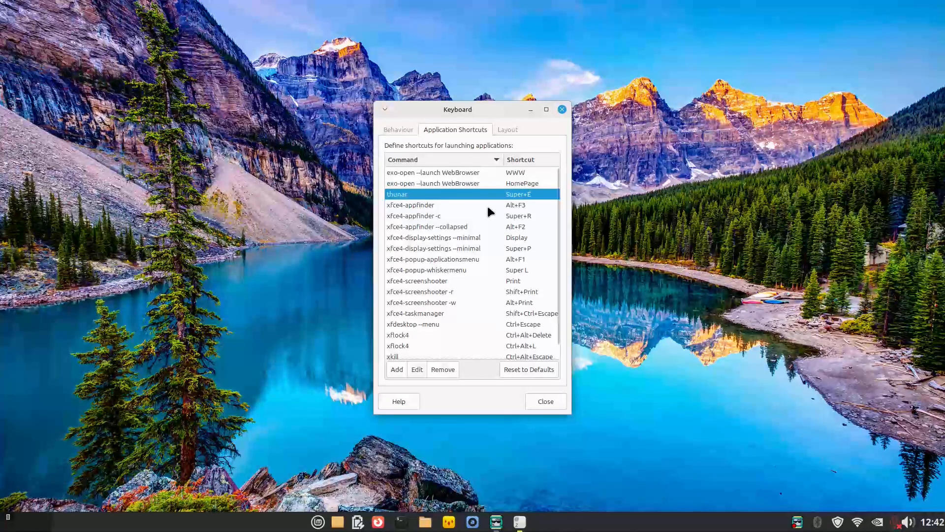
Remove the Super L shortcut for xfce4-popup-whiskermenu, then test Super+E and close the file manager.
{"action": "left_click", "coordinate": [474, 268]}
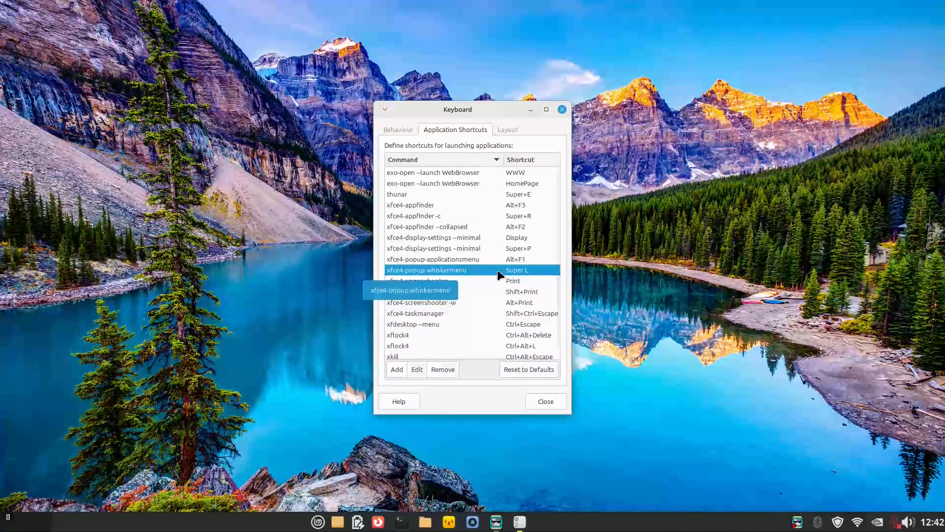
{"action": "left_click", "coordinate": [452, 368]}
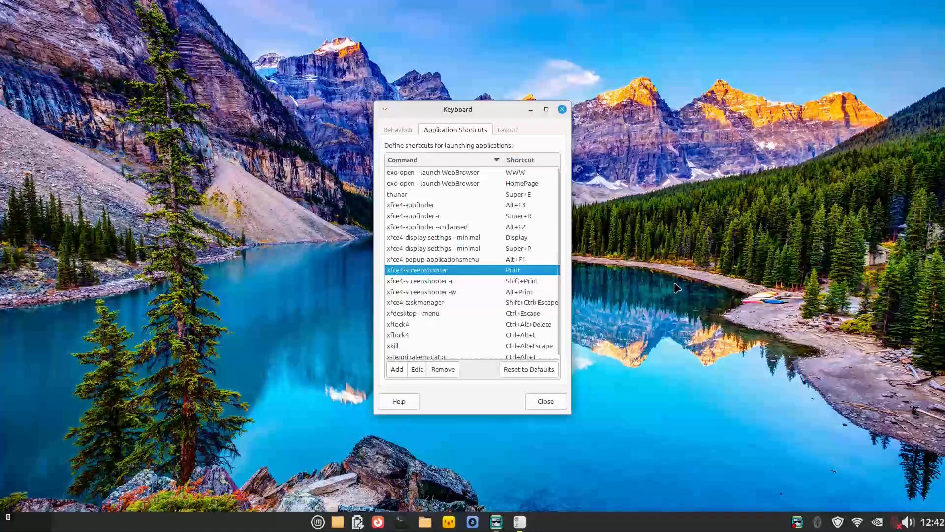
{"action": "key", "text": "super+e"}
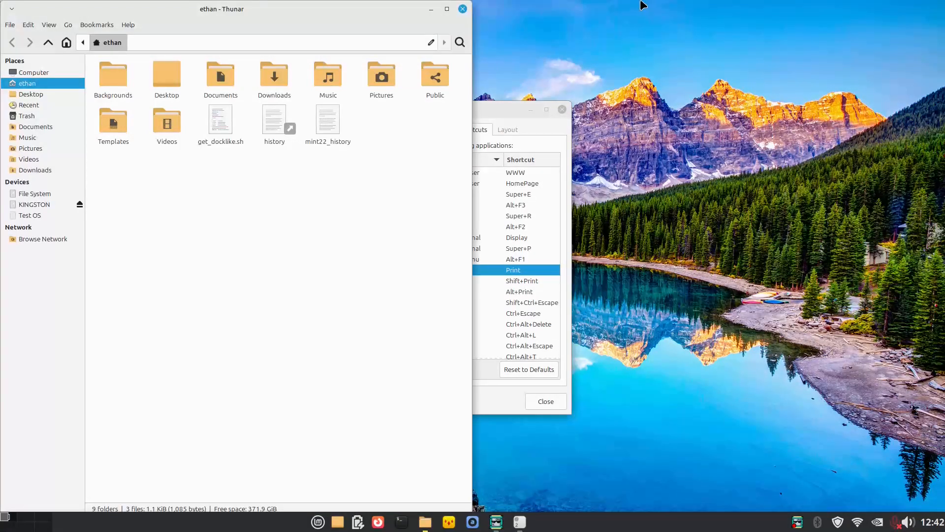
{"action": "left_click", "coordinate": [463, 9]}
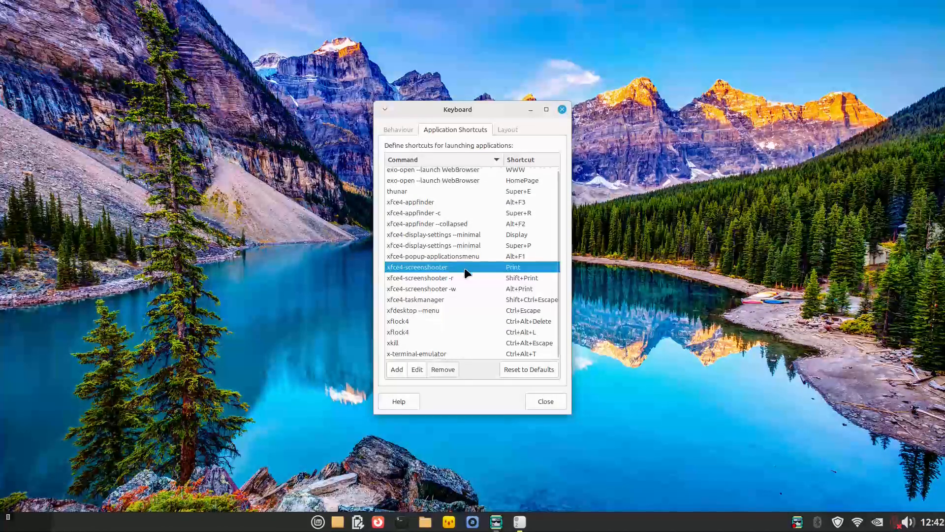
Add an application shortcut that launches geany with Super+G.
{"action": "left_click", "coordinate": [399, 368]}
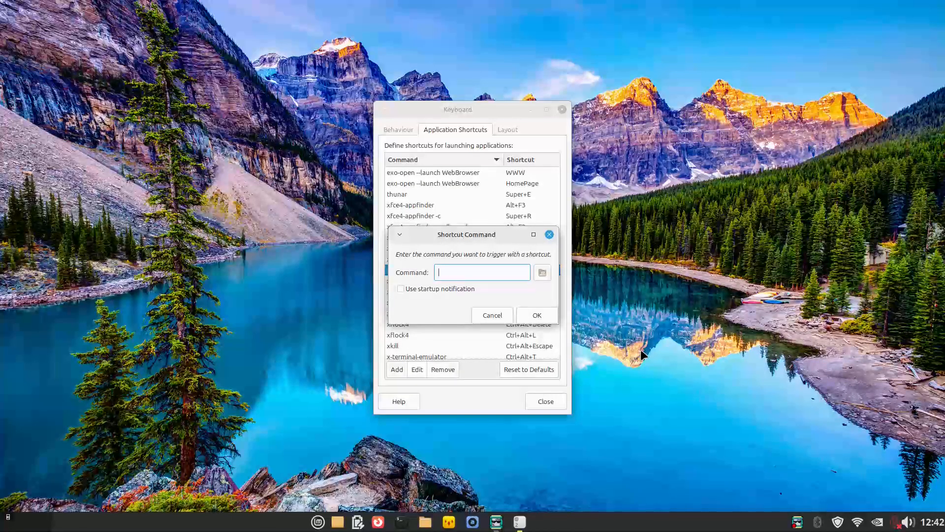
{"action": "type", "text": "geany"}
{"action": "left_click", "coordinate": [534, 315]}
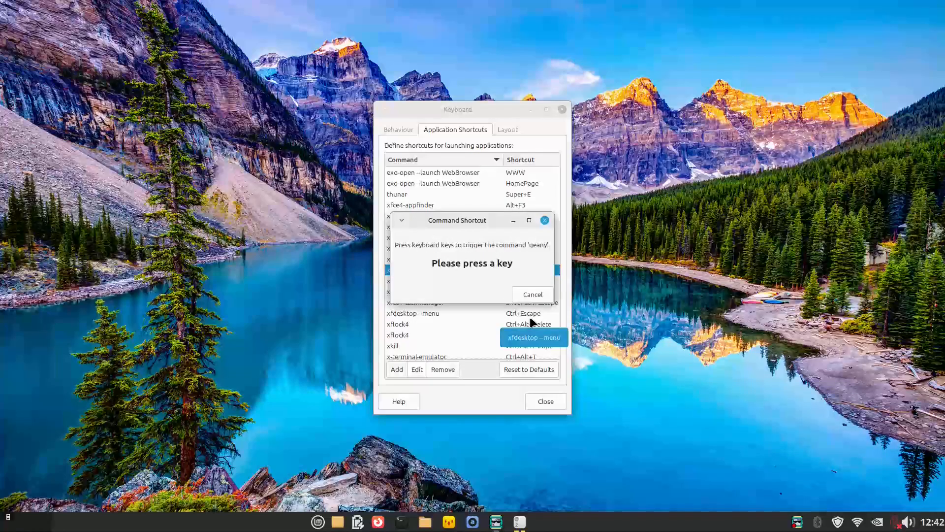
{"action": "key", "text": "super+g"}
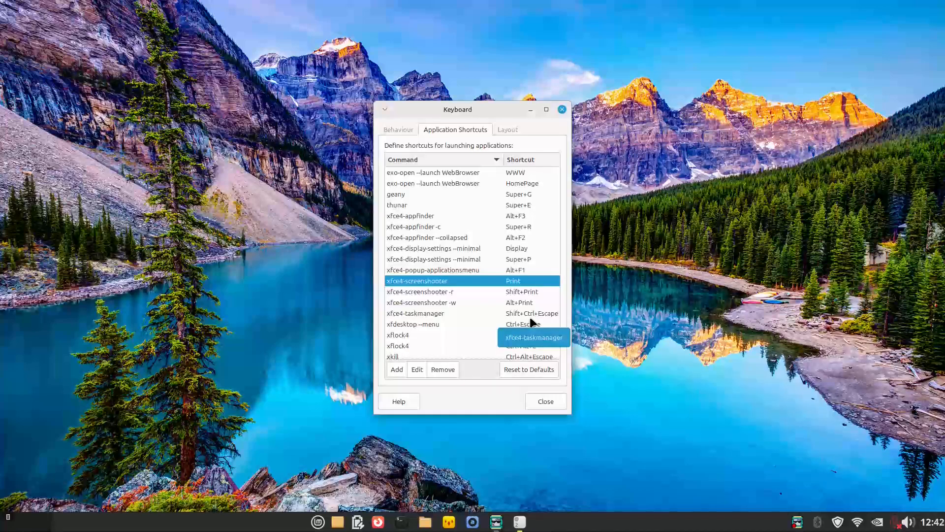
Add the command "xfce4-terminal -T Terminal" with the shortcut Super+T, checking the default terminal window's title before confirming the command.
{"action": "left_click", "coordinate": [397, 370]}
{"action": "type", "text": "x"}
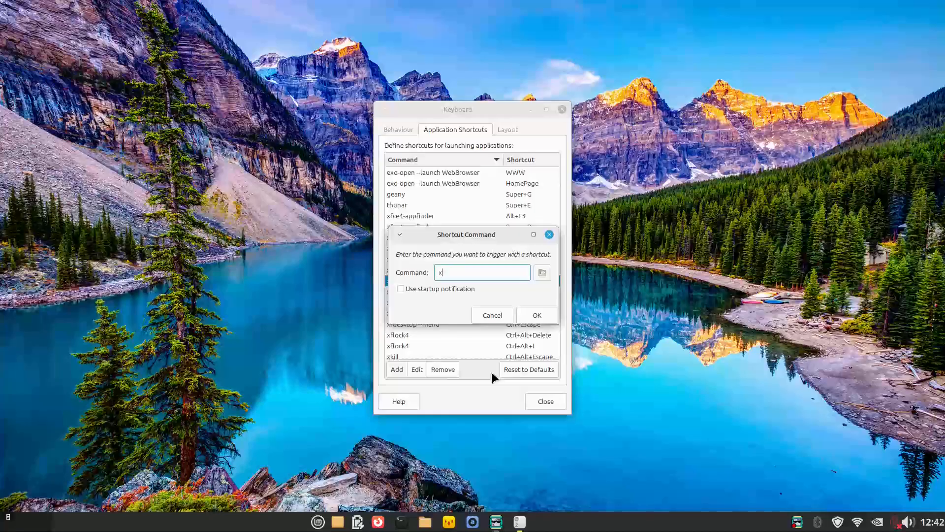
{"action": "type", "text": "fce4-terminal -T Terminal"}
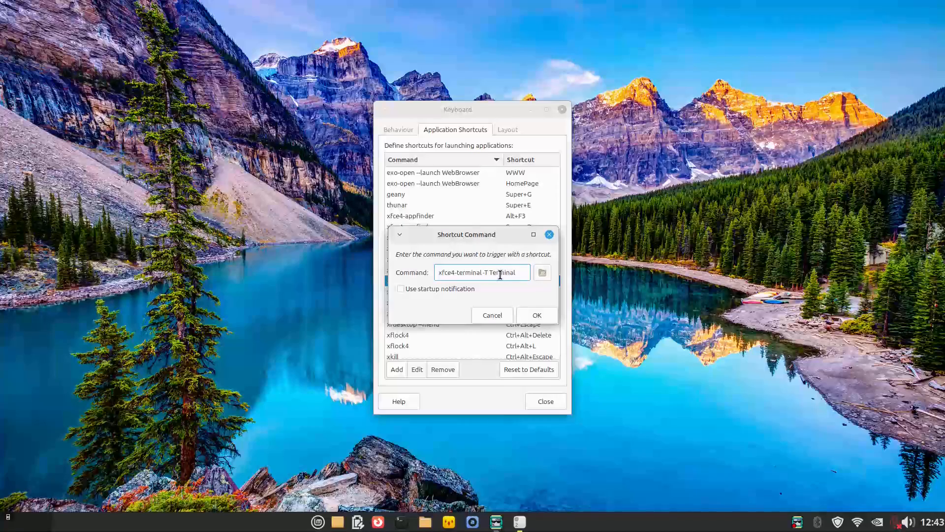
{"action": "left_click", "coordinate": [401, 521]}
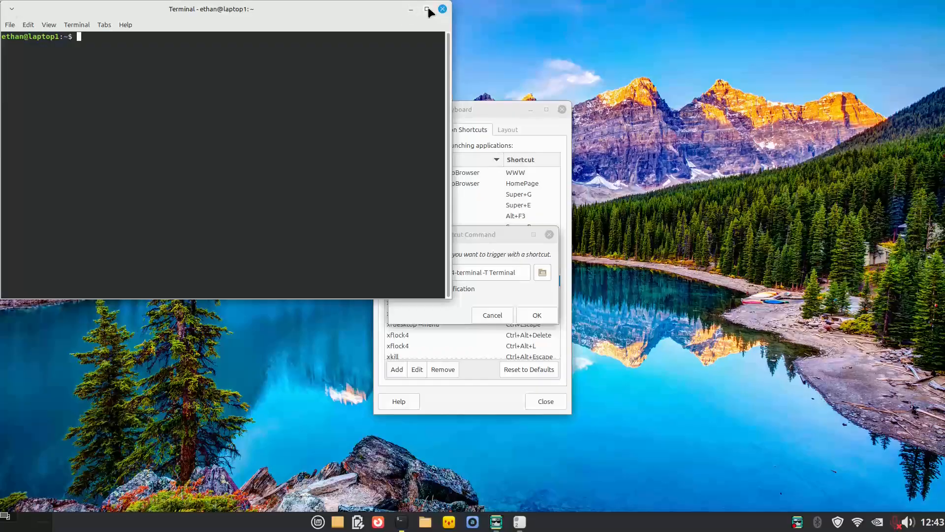
{"action": "left_click", "coordinate": [442, 9]}
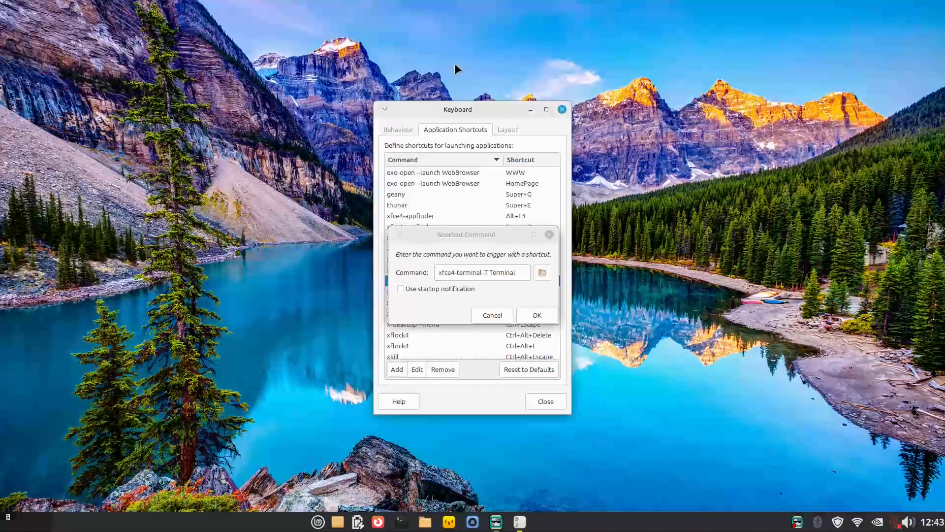
{"action": "left_click", "coordinate": [538, 317]}
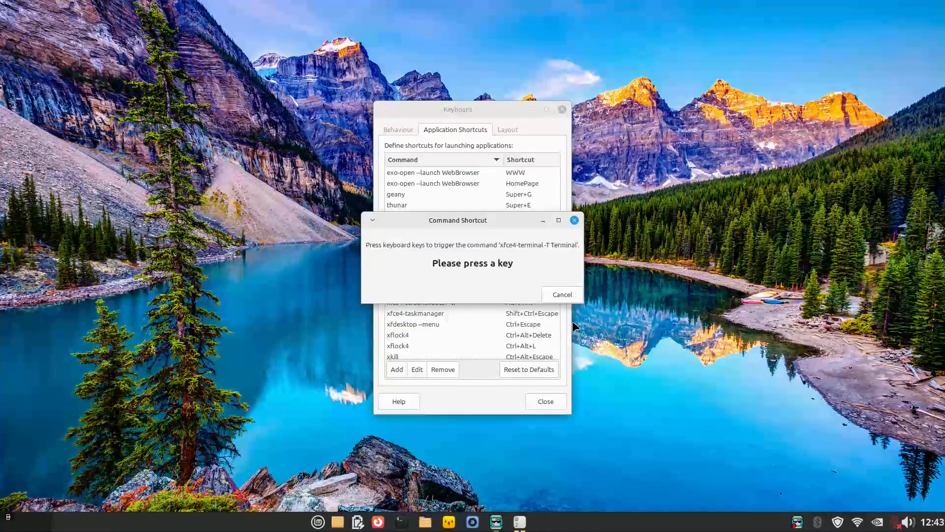
{"action": "key", "text": "super+t"}
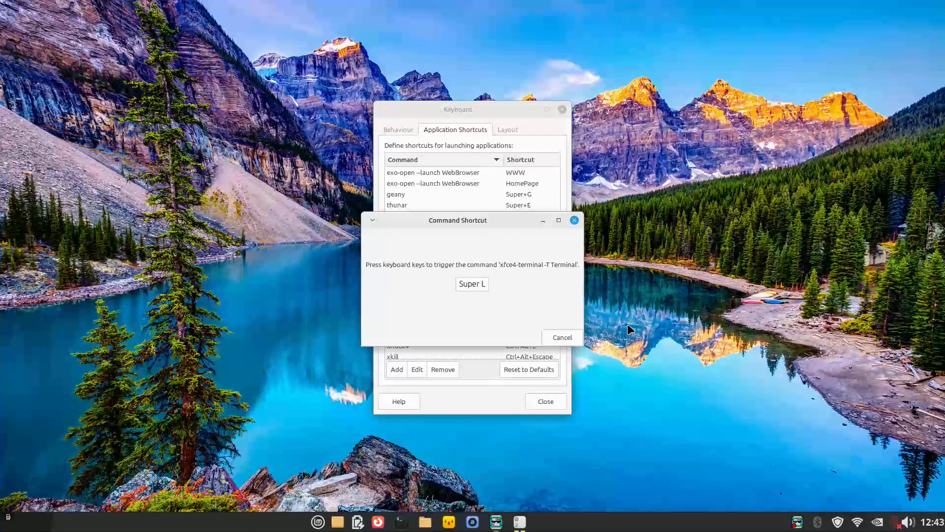
Minimize the Keyboard settings, test Super+T to inspect the terminal's title, close the terminal and restore the settings.
{"action": "left_click", "coordinate": [530, 109]}
{"action": "key", "text": "super+t"}
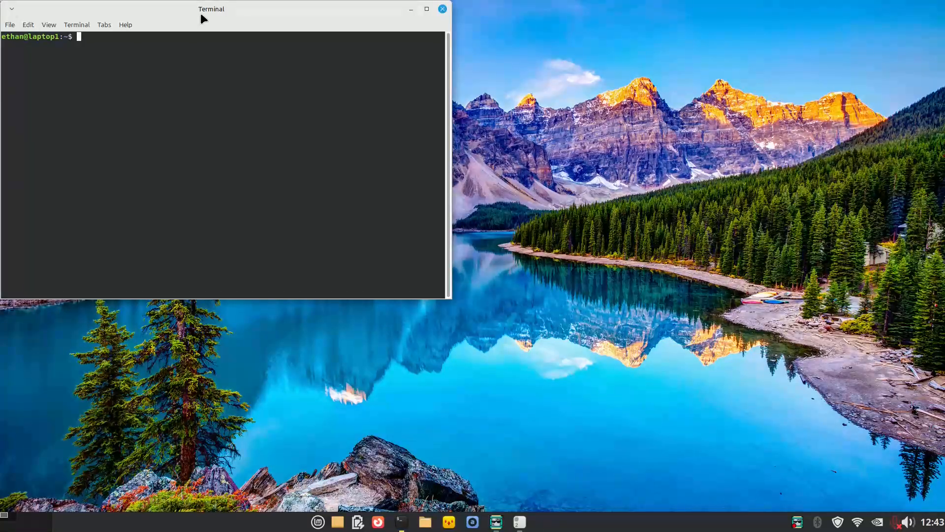
{"action": "left_click_drag", "start_coordinate": [248, 9], "coordinate": [548, 107]}
{"action": "left_click", "coordinate": [742, 107]}
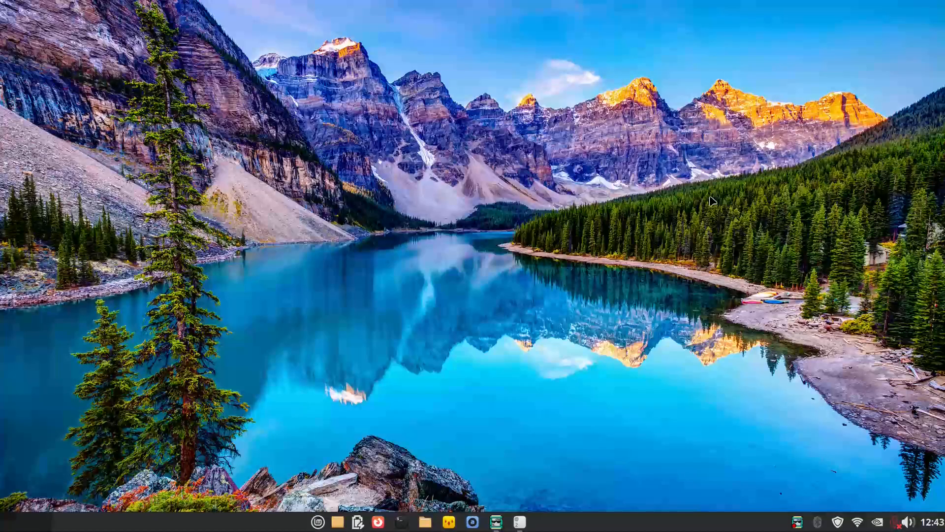
{"action": "left_click", "coordinate": [520, 524]}
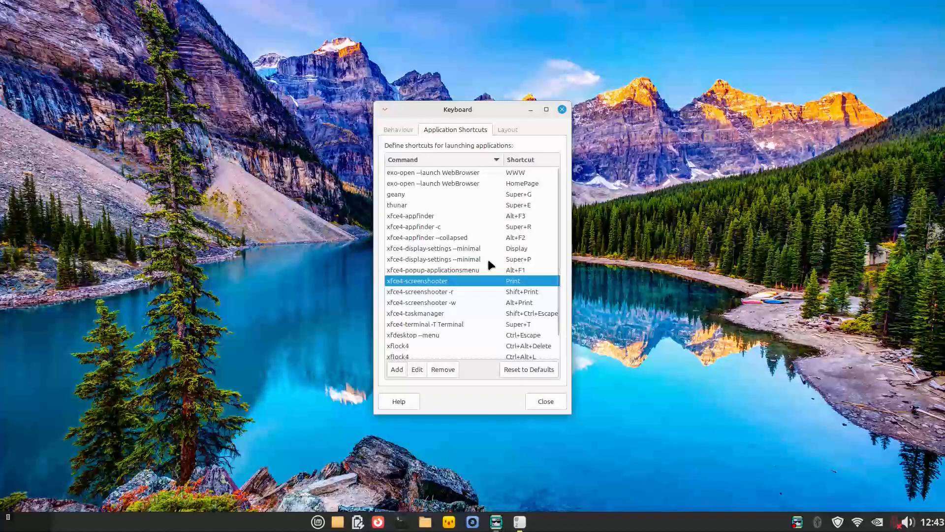
Remove both "exo-open --launch WebBrowser" application shortcuts, assigned to WWW and HomePage.
{"action": "left_click", "coordinate": [470, 174]}
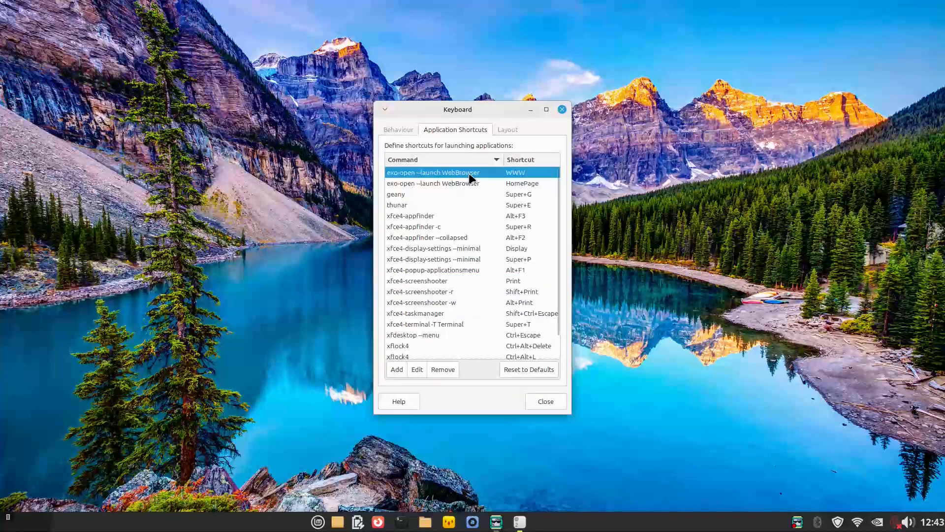
{"action": "left_click", "coordinate": [448, 368]}
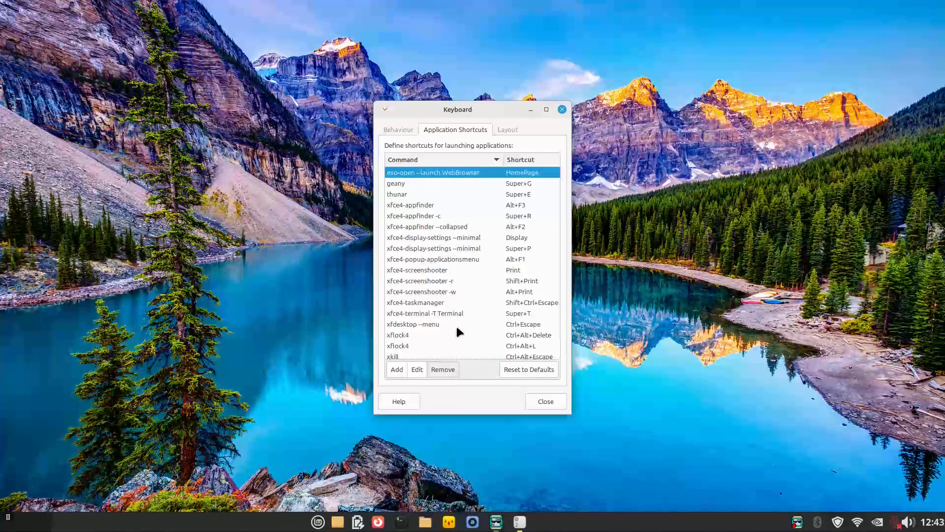
{"action": "left_click", "coordinate": [437, 372]}
Add an application shortcut that launches firefox with Super+W, then test it and close the browser window.
{"action": "left_click", "coordinate": [393, 370]}
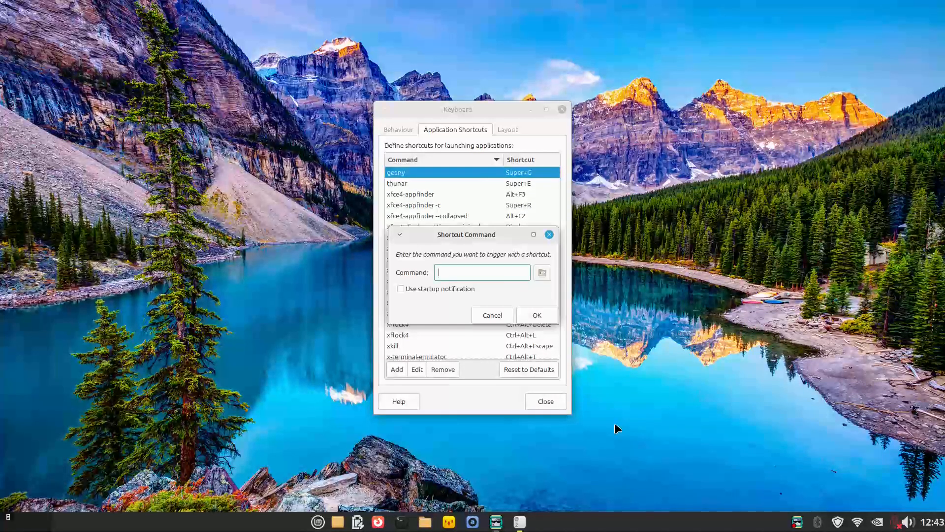
{"action": "type", "text": "firefox"}
{"action": "left_click", "coordinate": [547, 321]}
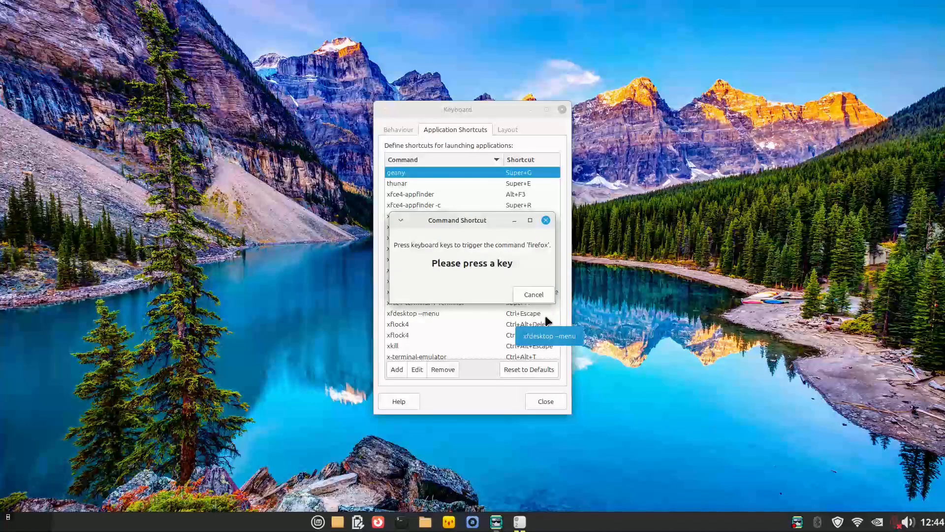
{"action": "key", "text": "super+w"}
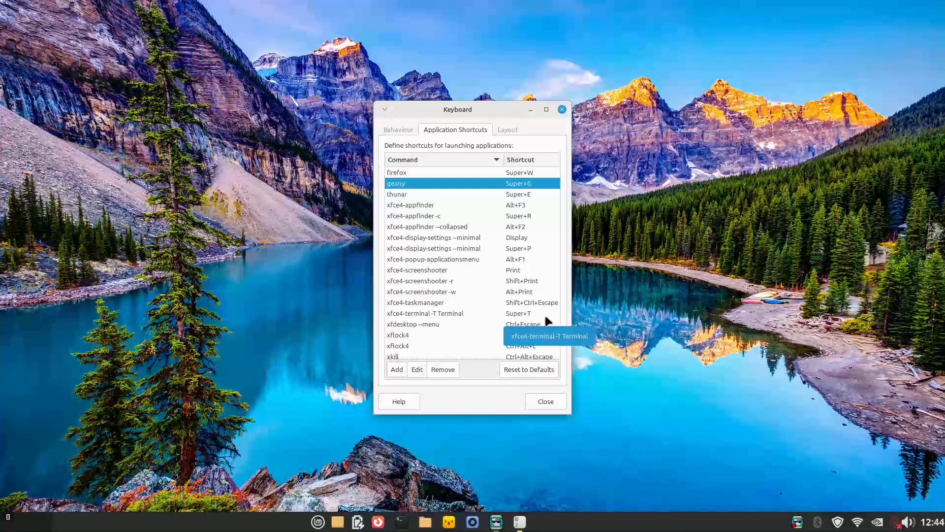
{"action": "key", "text": "super+w"}
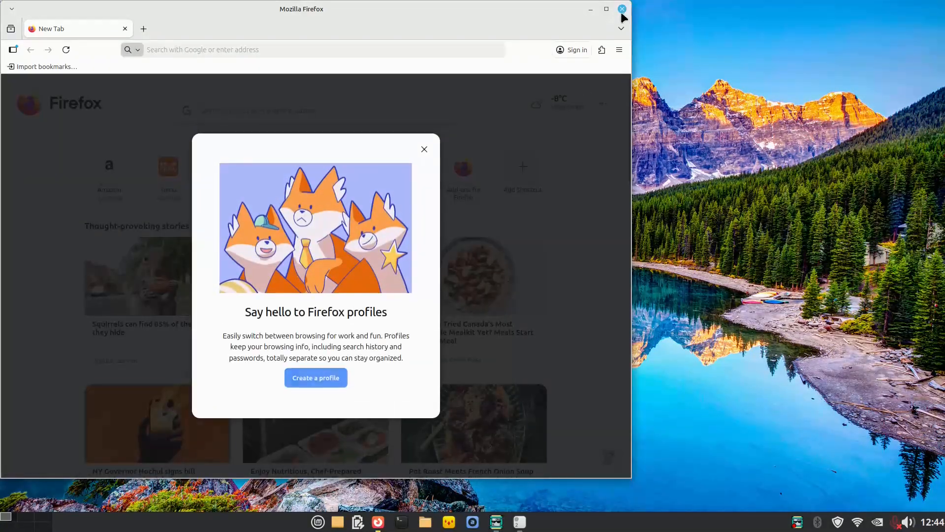
{"action": "left_click", "coordinate": [622, 9]}
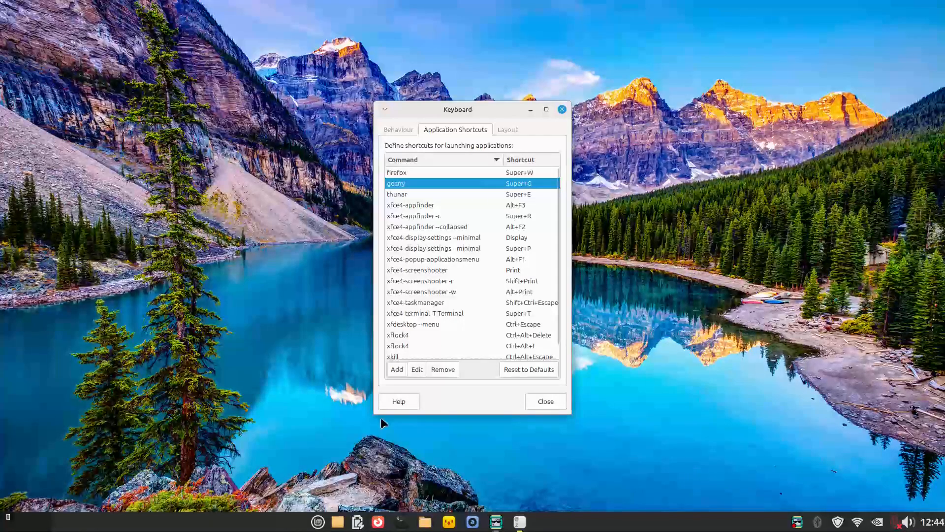
Add an application shortcut that runs the command "yad --color" with Super+Y.
{"action": "left_click", "coordinate": [397, 370]}
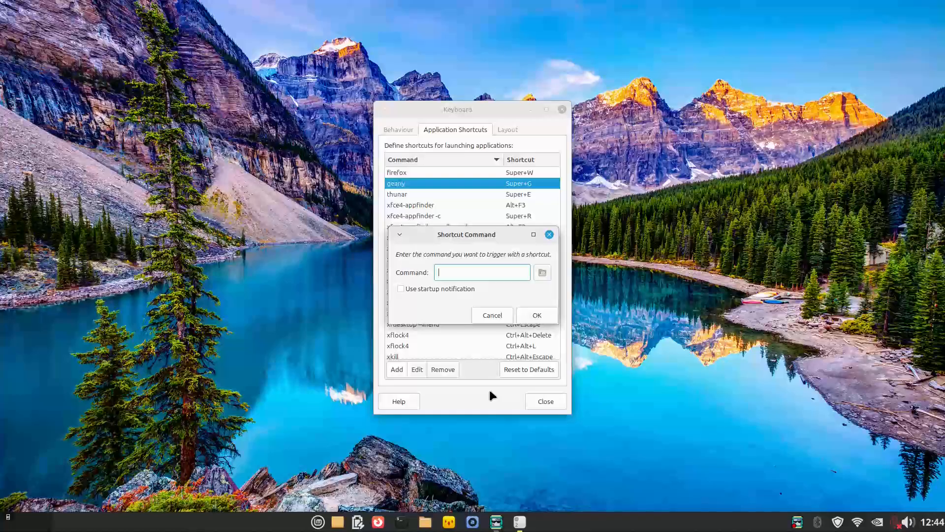
{"action": "type", "text": "yad --"}
{"action": "key", "text": "BackSpace"}
{"action": "key", "text": "BackSpace"}
{"action": "type", "text": "--color"}
{"action": "left_click", "coordinate": [537, 316]}
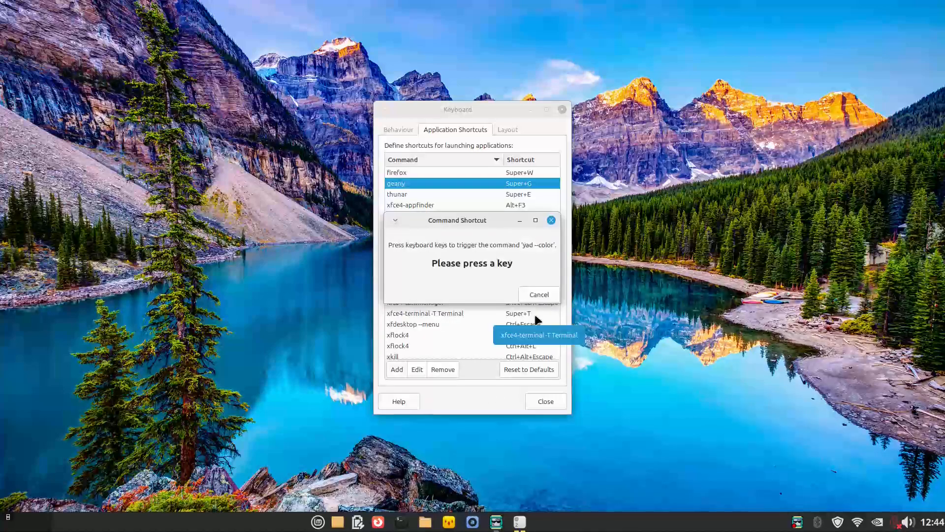
{"action": "key", "text": "super+c"}
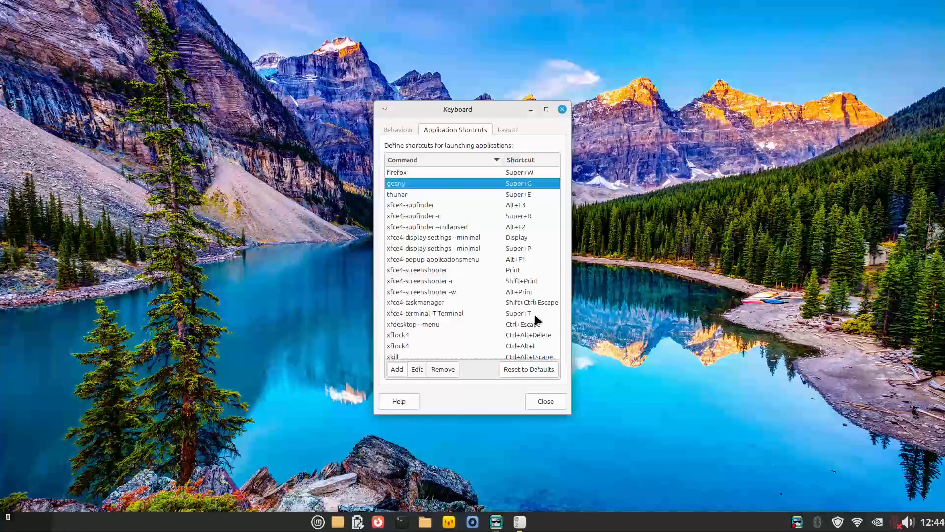
Close the Keyboard settings, then test the Super+Y shortcut and dismiss the dialog it opens.
{"action": "left_click", "coordinate": [563, 110]}
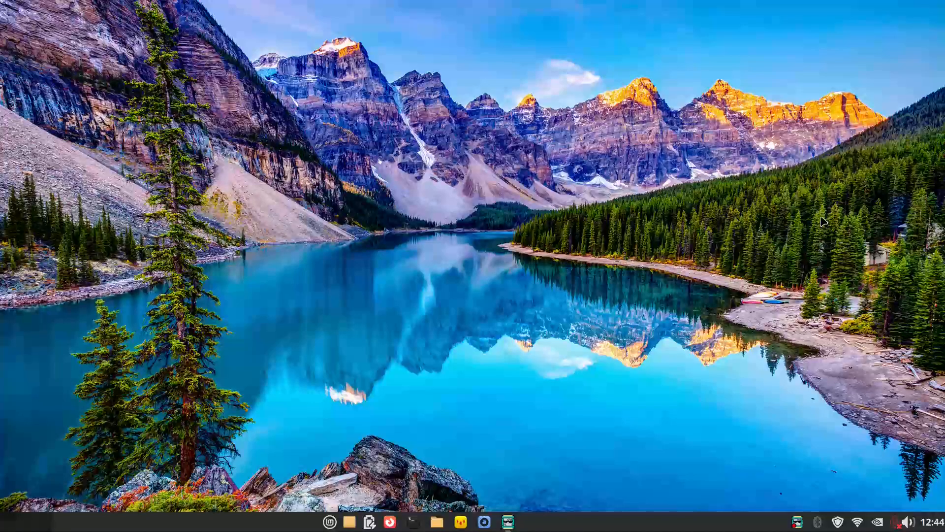
{"action": "key", "text": "super+y"}
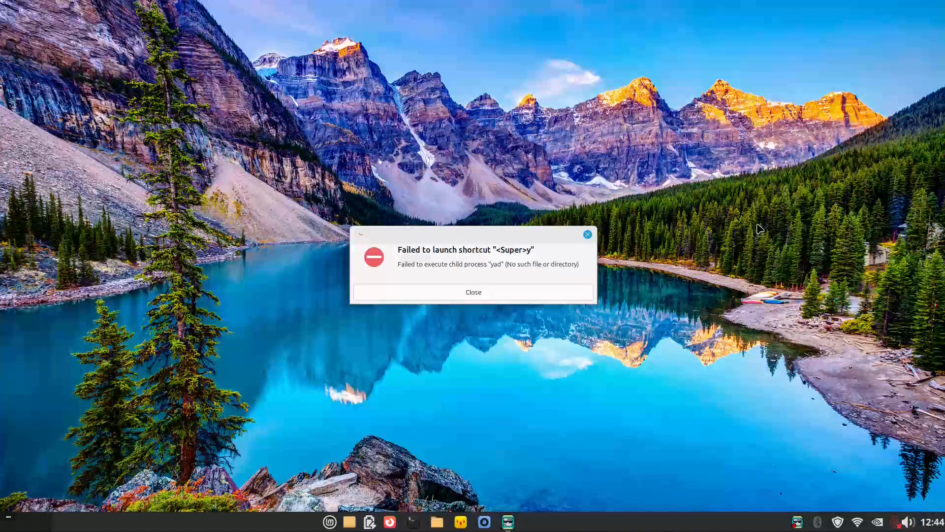
{"action": "left_click", "coordinate": [473, 294]}
Install yad from an enlarged terminal with "sudo nala install yad", entering the account password and confirming the installation.
{"action": "left_click", "coordinate": [413, 522]}
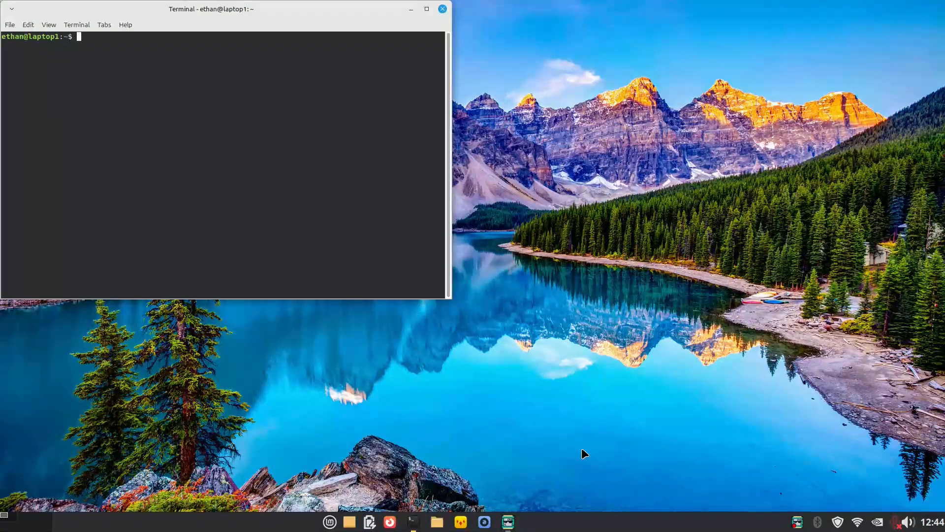
{"action": "key", "text": "ctrl+plus"}
{"action": "key", "text": "ctrl+plus"}
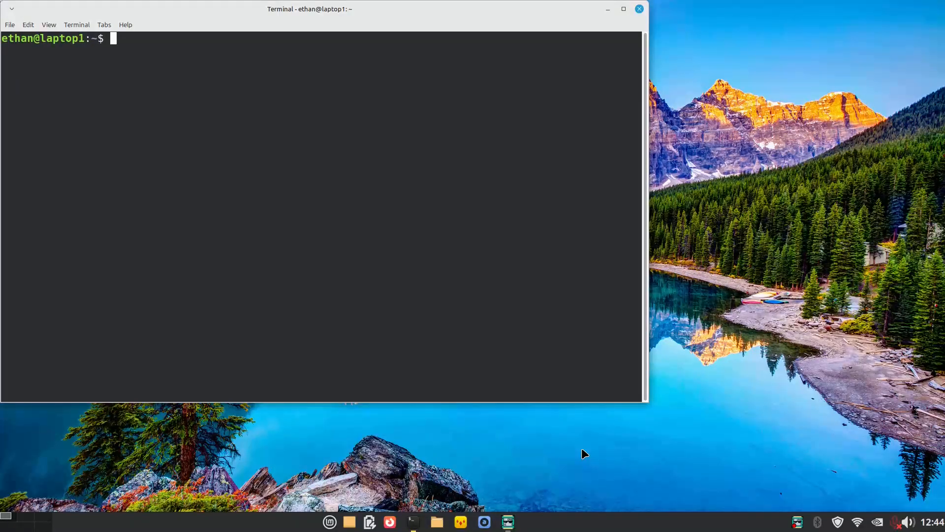
{"action": "type", "text": "sudo nala install yad"}
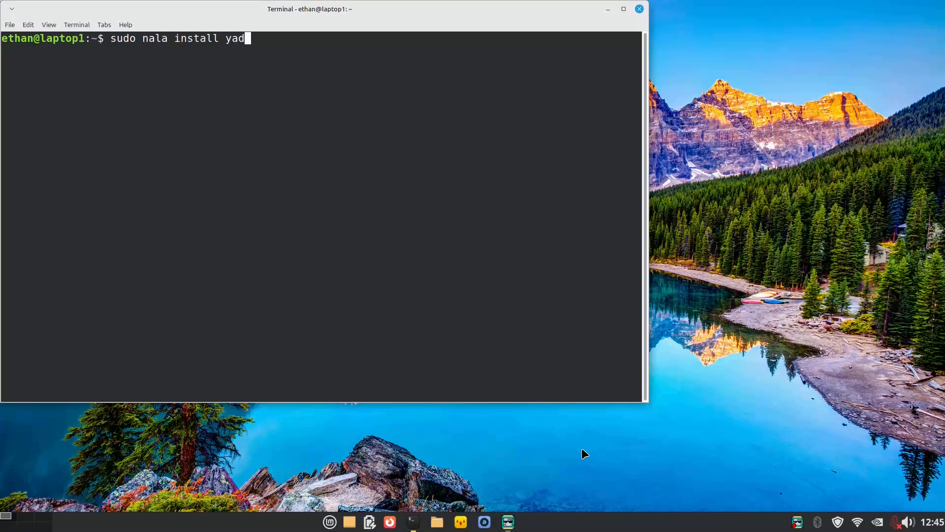
{"action": "key", "text": "Return"}
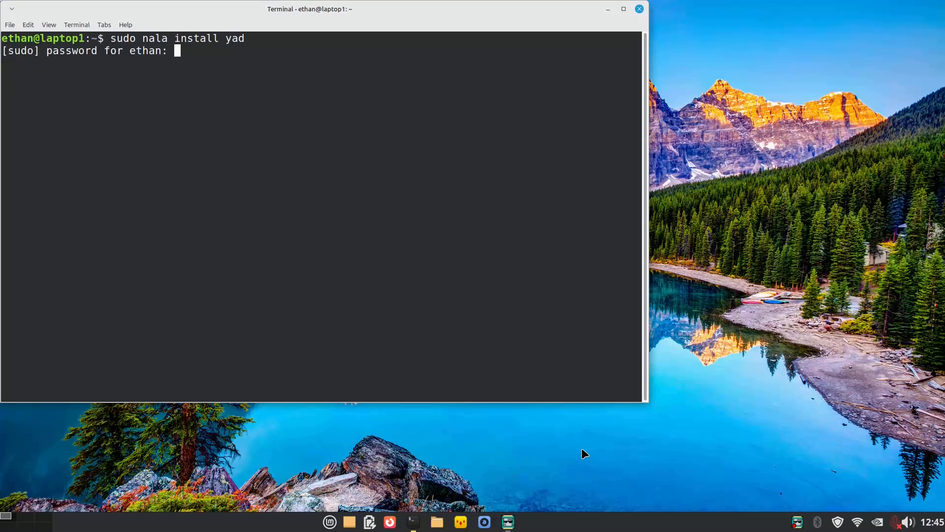
{"action": "type", "text": "**********"}
{"action": "key", "text": "Return"}
{"action": "type", "text": "y"}
{"action": "key", "text": "Return"}
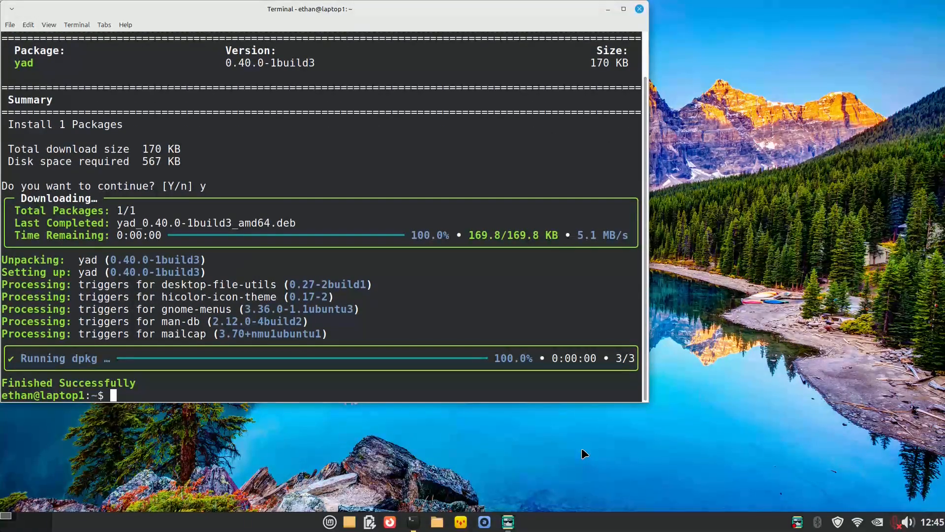
Test the colour picker with the "yad --color" command and with Super+Y, closing each picker and the terminal.
{"action": "type", "text": "yad ---"}
{"action": "key", "text": "BackSpace"}
{"action": "type", "text": "color"}
{"action": "key", "text": "Return"}
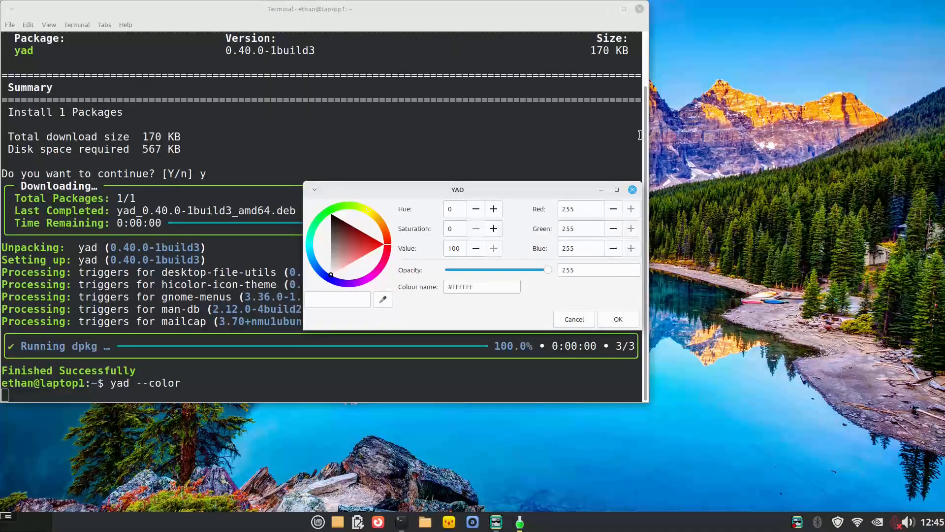
{"action": "left_click", "coordinate": [632, 189]}
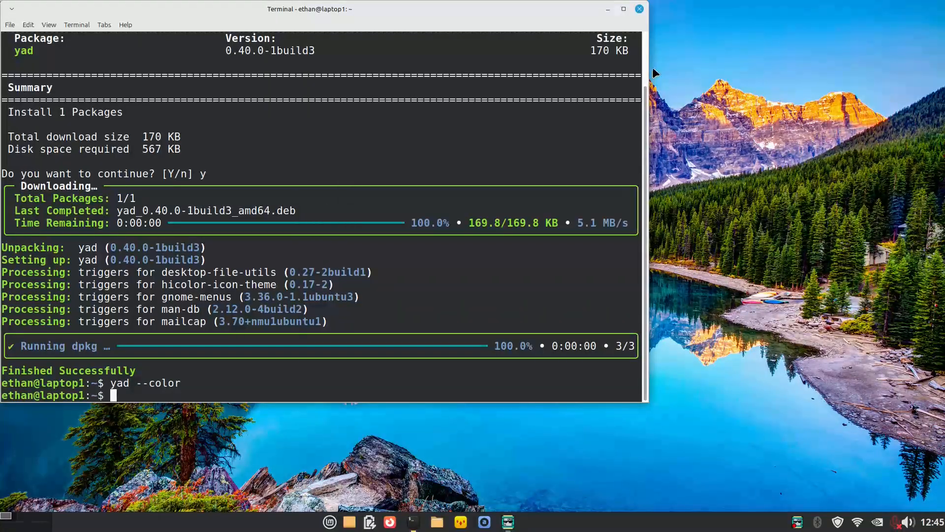
{"action": "left_click", "coordinate": [643, 8]}
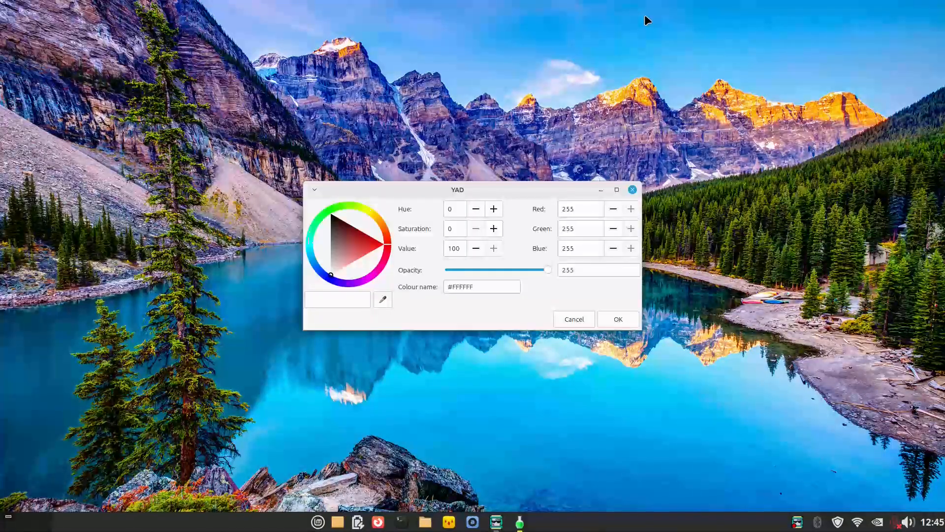
{"action": "left_click", "coordinate": [632, 190]}
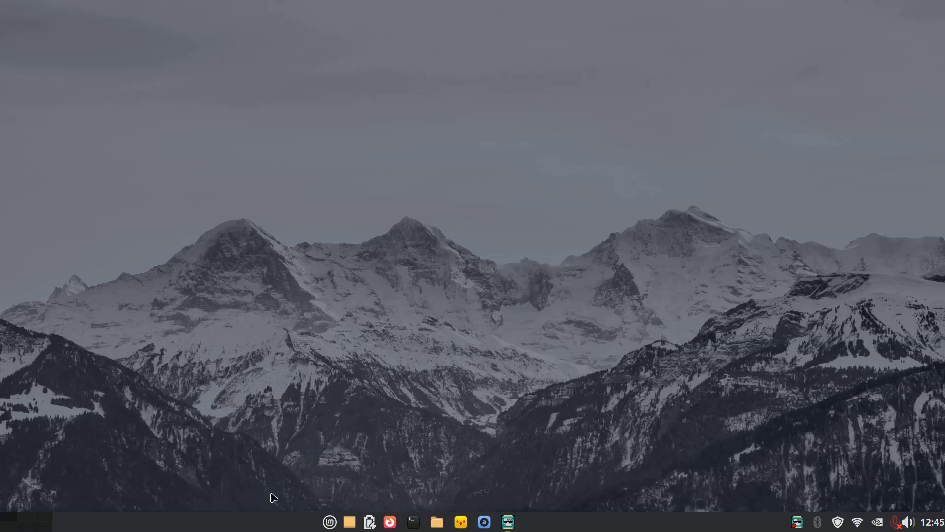
Inspect the panel clock's properties and close them without making changes.
{"action": "right_click", "coordinate": [933, 523]}
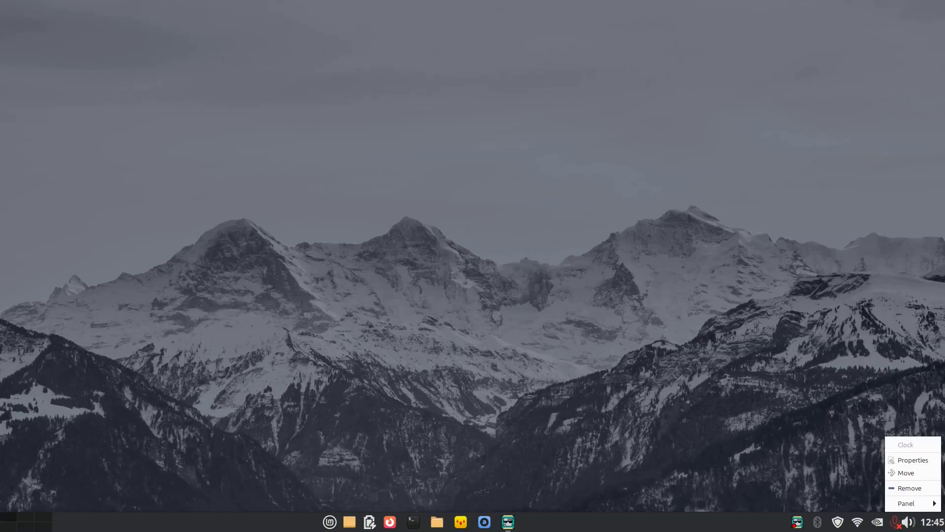
{"action": "left_click", "coordinate": [906, 458]}
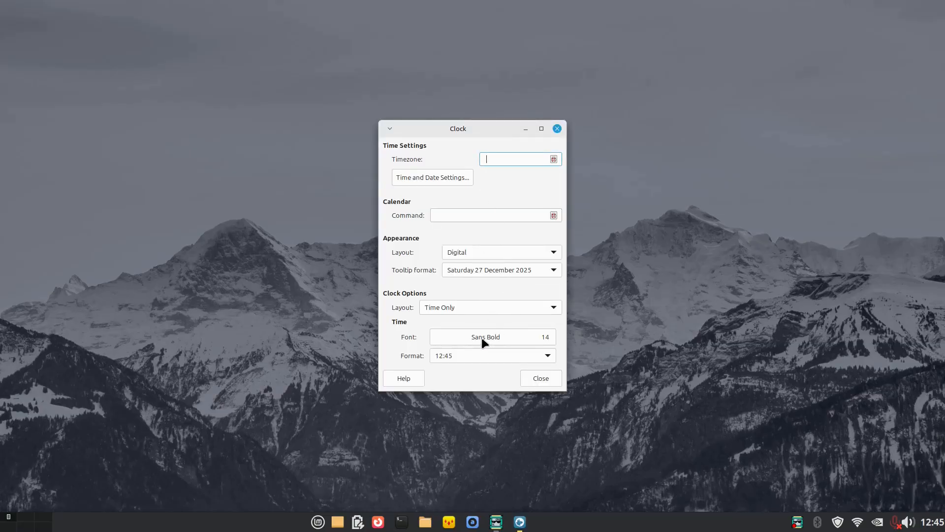
{"action": "left_click", "coordinate": [540, 379]}
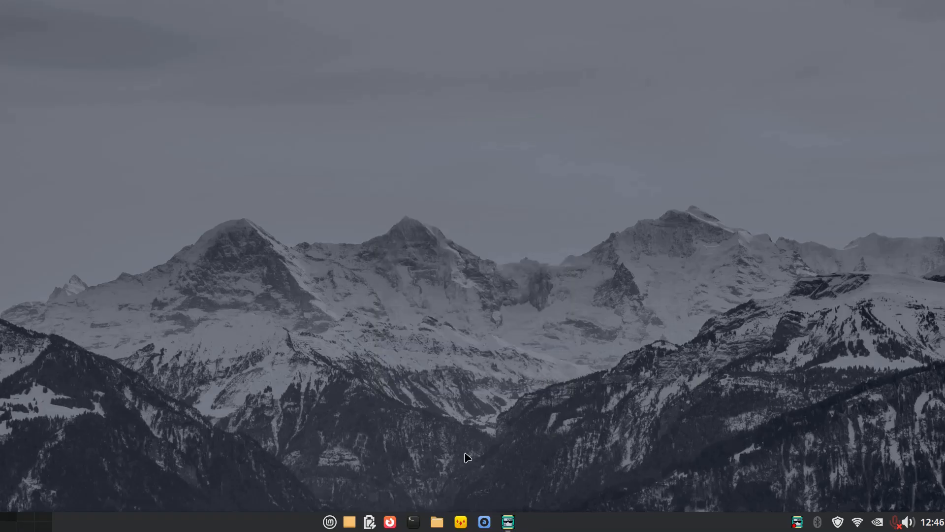
Open XFCE_custom_clock_examples.xml from the KINGSTON drive's Tweaks folder in the text editor and enlarge its text.
{"action": "left_click", "coordinate": [436, 520]}
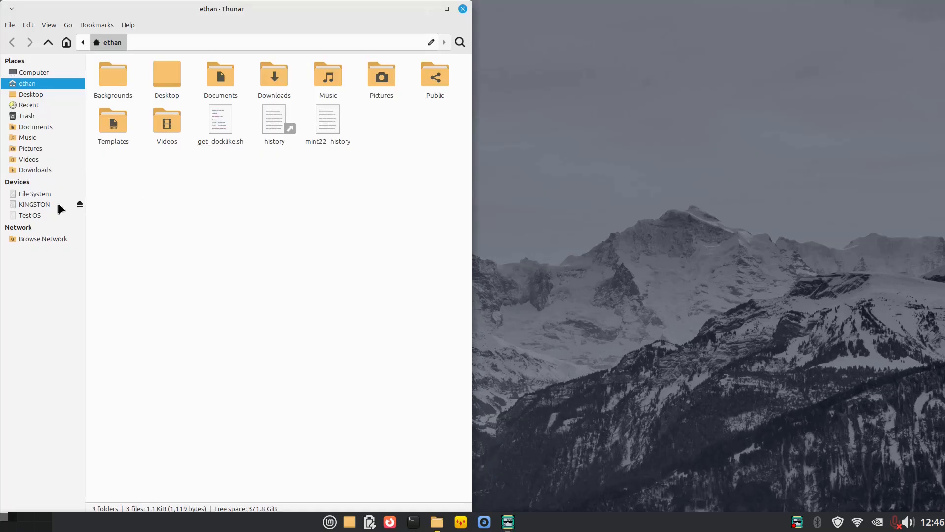
{"action": "left_click", "coordinate": [34, 205]}
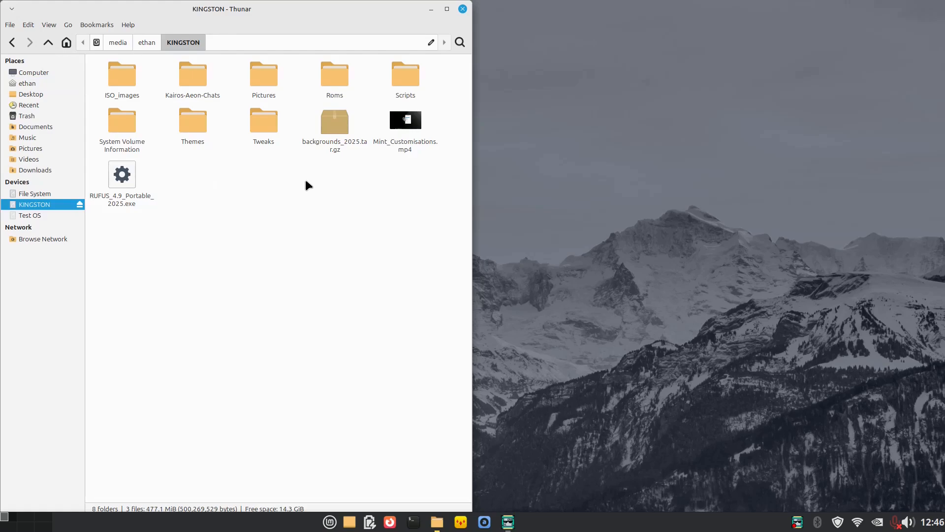
{"action": "double_click", "coordinate": [264, 121]}
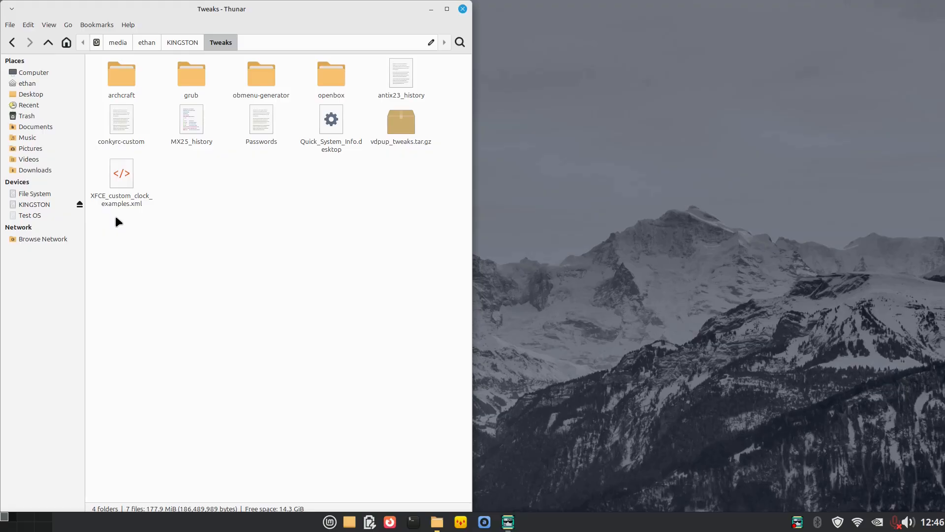
{"action": "right_click", "coordinate": [122, 179]}
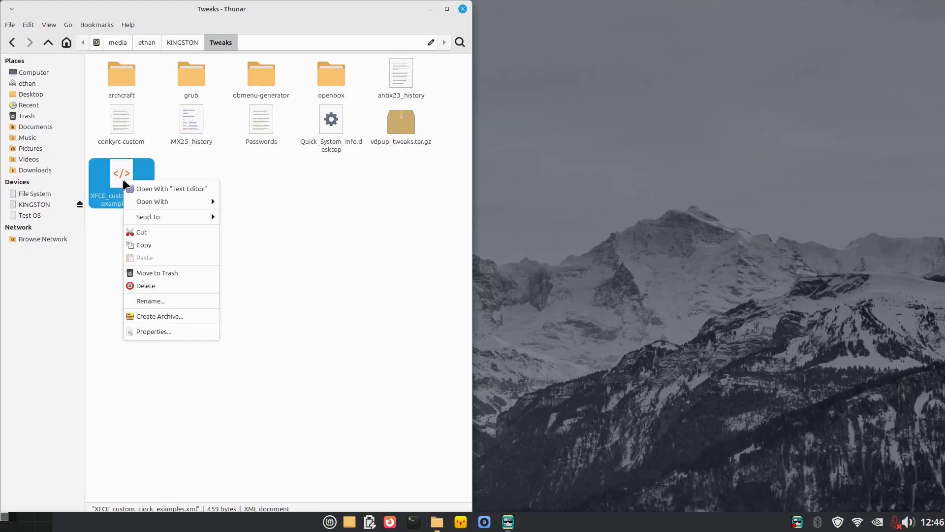
{"action": "left_click", "coordinate": [149, 190]}
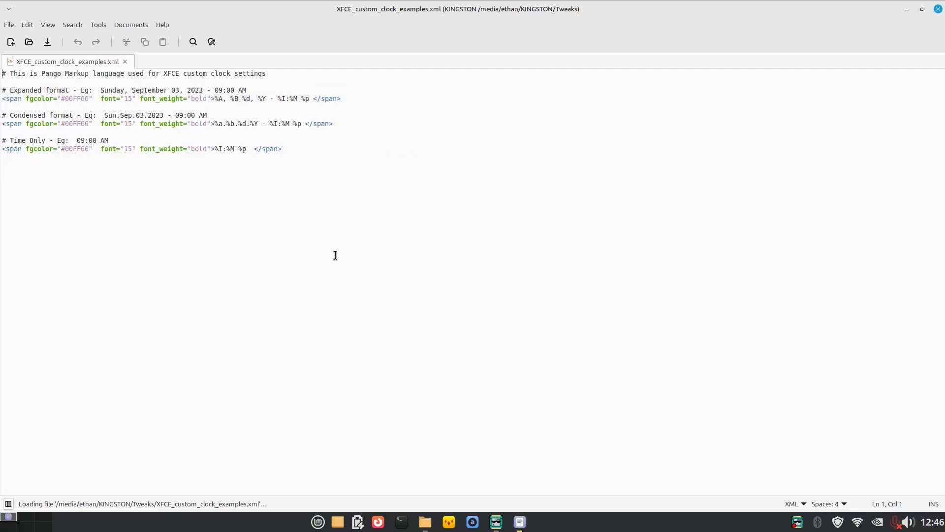
{"action": "scroll", "coordinate": [335, 255], "scroll_direction": "up", "scroll_amount": 10}
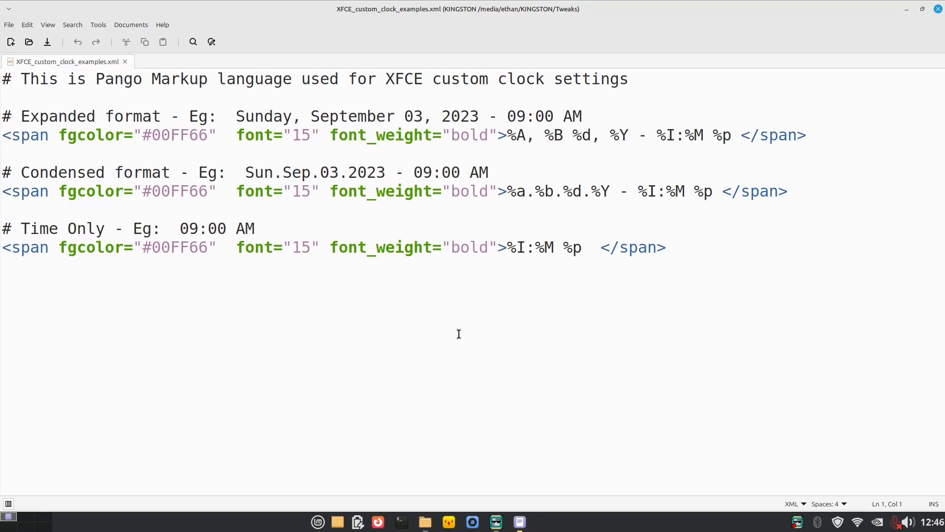
Set the panel clock's time format to Custom Format, keeping its properties window beside the example markup.
{"action": "right_click", "coordinate": [925, 525]}
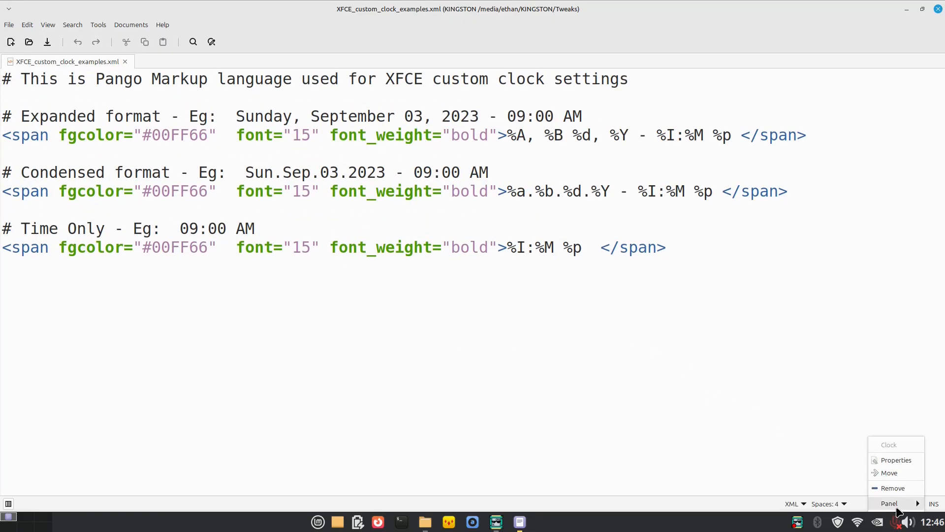
{"action": "left_click", "coordinate": [895, 461]}
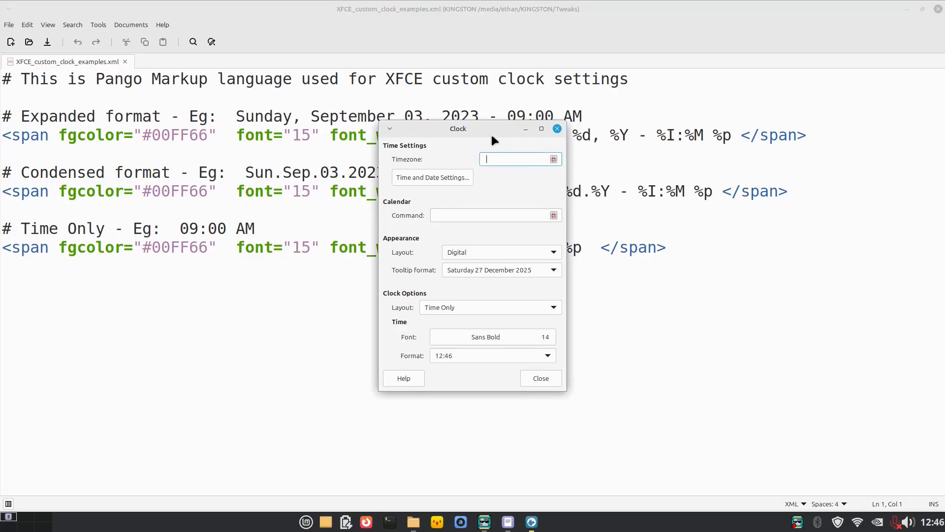
{"action": "left_click_drag", "start_coordinate": [493, 140], "coordinate": [688, 168]}
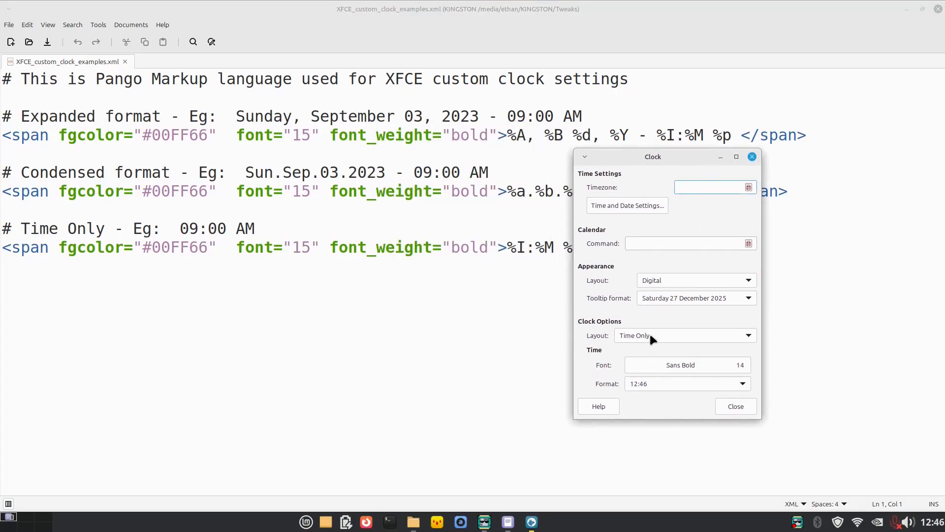
{"action": "left_click", "coordinate": [707, 383]}
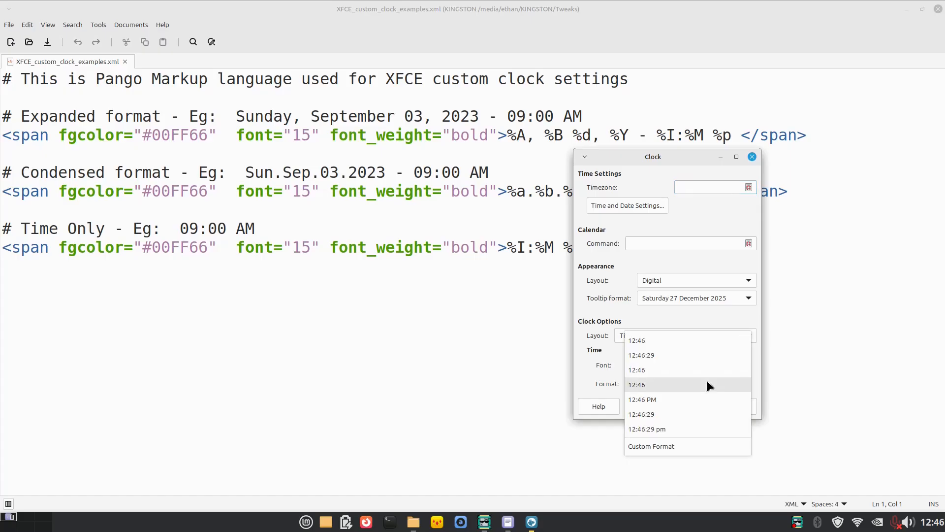
{"action": "left_click", "coordinate": [661, 446]}
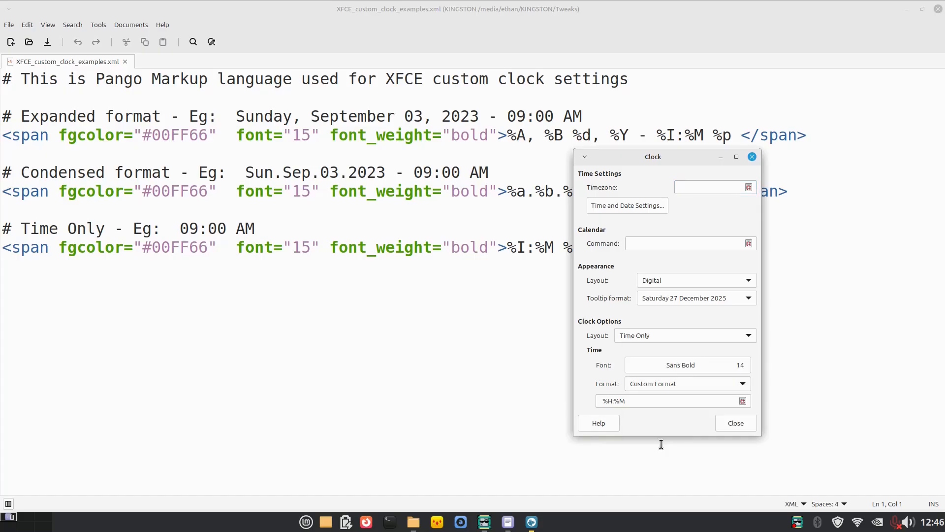
Replace the clock's custom format with the plain test text "hi how are you".
{"action": "left_click", "coordinate": [640, 400]}
{"action": "left_click_drag", "start_coordinate": [640, 400], "coordinate": [597, 400]}
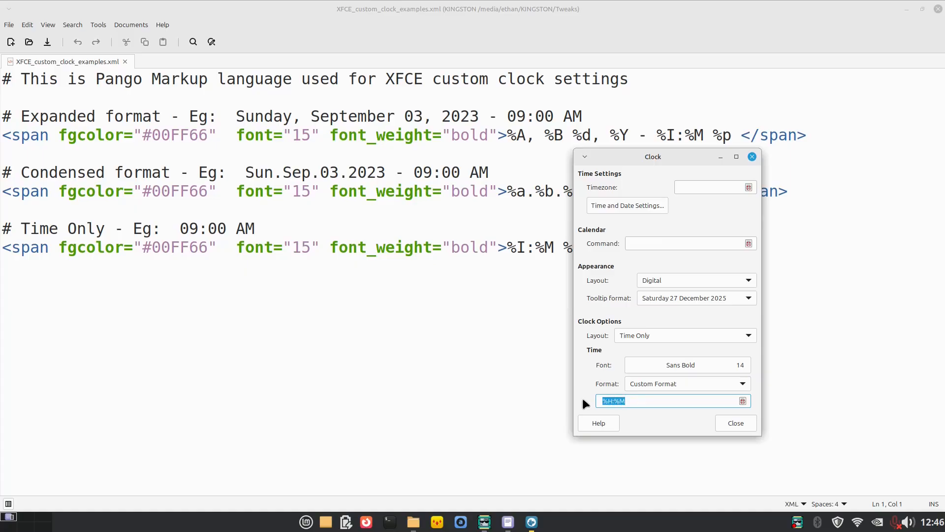
{"action": "type", "text": "hi who"}
{"action": "key", "text": "BackSpace"}
{"action": "key", "text": "BackSpace"}
{"action": "key", "text": "BackSpace"}
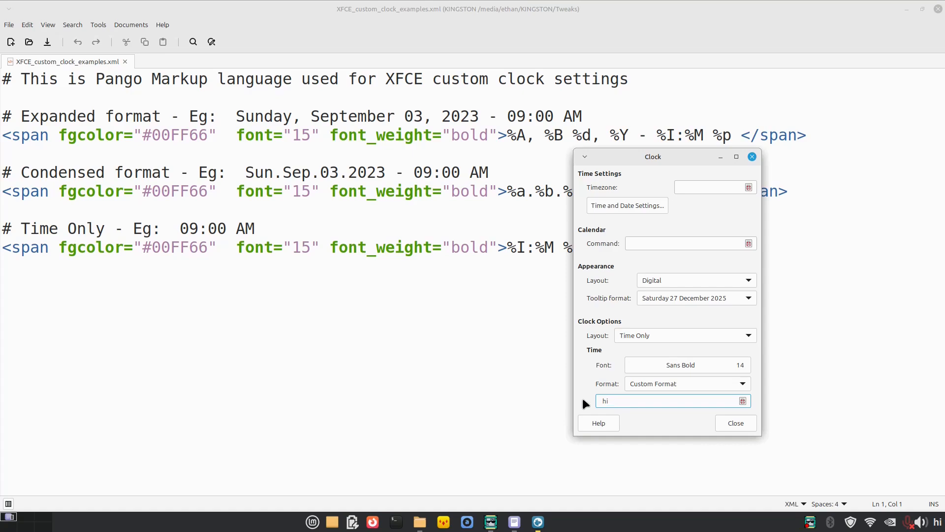
{"action": "type", "text": "how are you"}
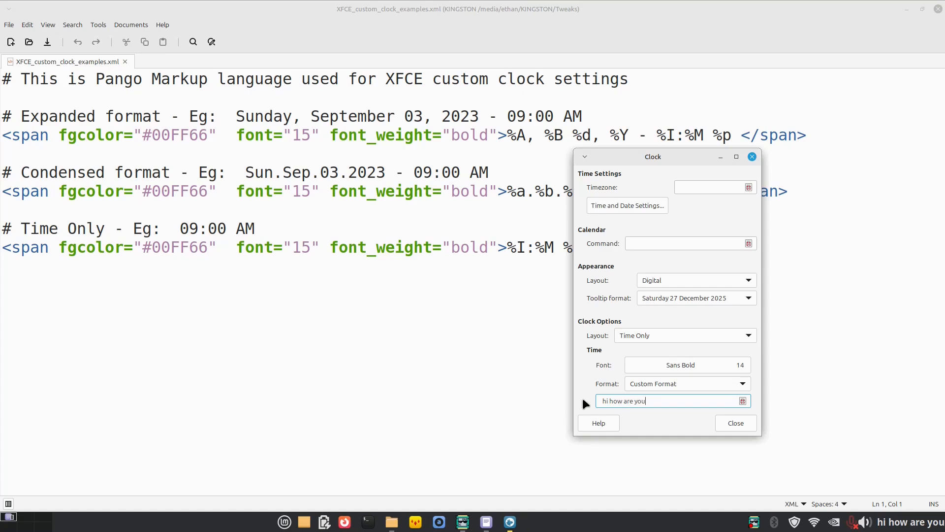
Clear all text from the clock's custom format field.
{"action": "key", "text": "BackSpace"}
{"action": "key", "text": "BackSpace"}
{"action": "key", "text": "BackSpace"}
{"action": "key", "text": "BackSpace"}
{"action": "key", "text": "BackSpace"}
{"action": "key", "text": "BackSpace"}
{"action": "key", "text": "BackSpace"}
{"action": "key", "text": "BackSpace"}
{"action": "key", "text": "BackSpace"}
{"action": "key", "text": "BackSpace"}
{"action": "key", "text": "BackSpace"}
{"action": "key", "text": "BackSpace"}
{"action": "key", "text": "BackSpace"}
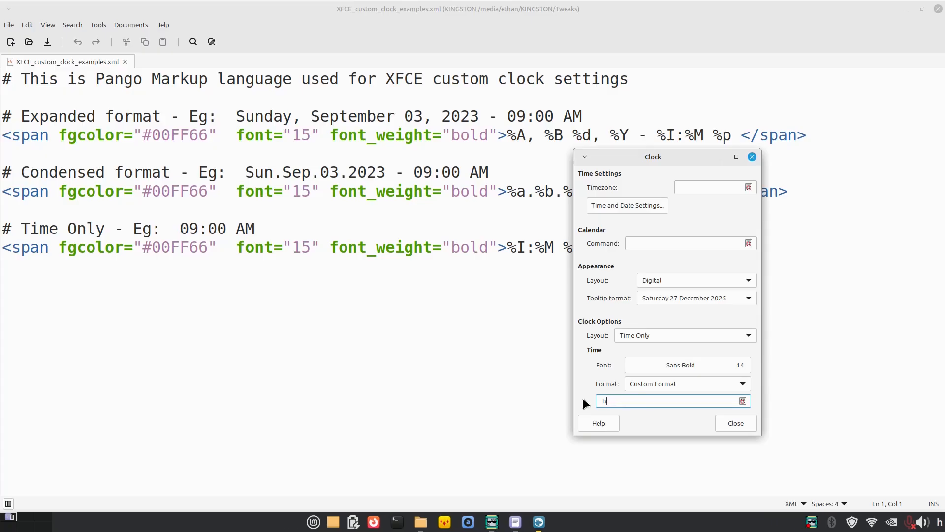
{"action": "key", "text": "BackSpace"}
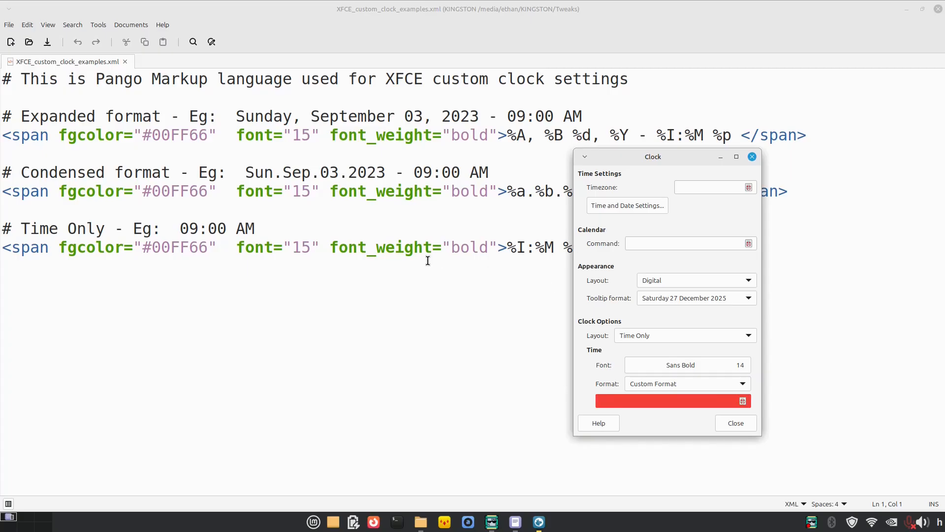
Copy the Time Only markup line from the example file and paste it as the clock's custom format.
{"action": "left_click_drag", "start_coordinate": [640, 158], "coordinate": [806, 227]}
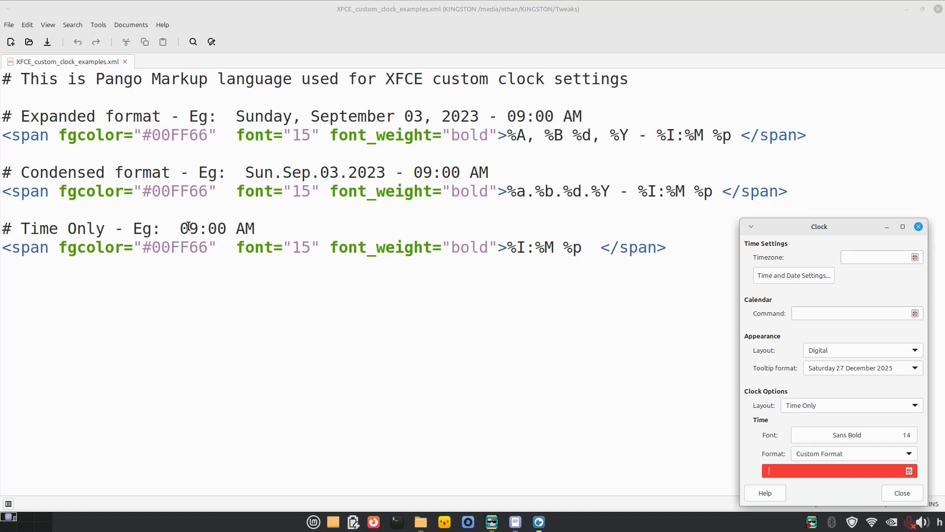
{"action": "left_click", "coordinate": [2, 246]}
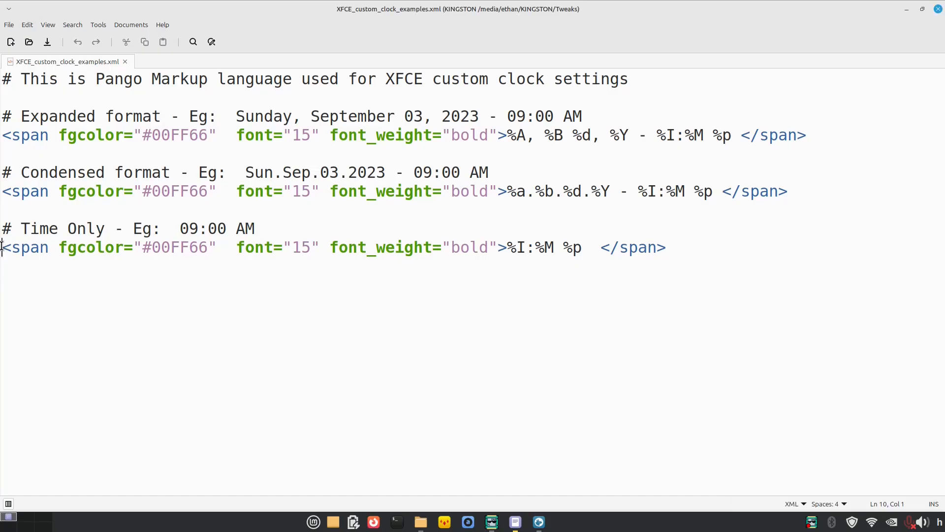
{"action": "triple_click", "coordinate": [51, 251]}
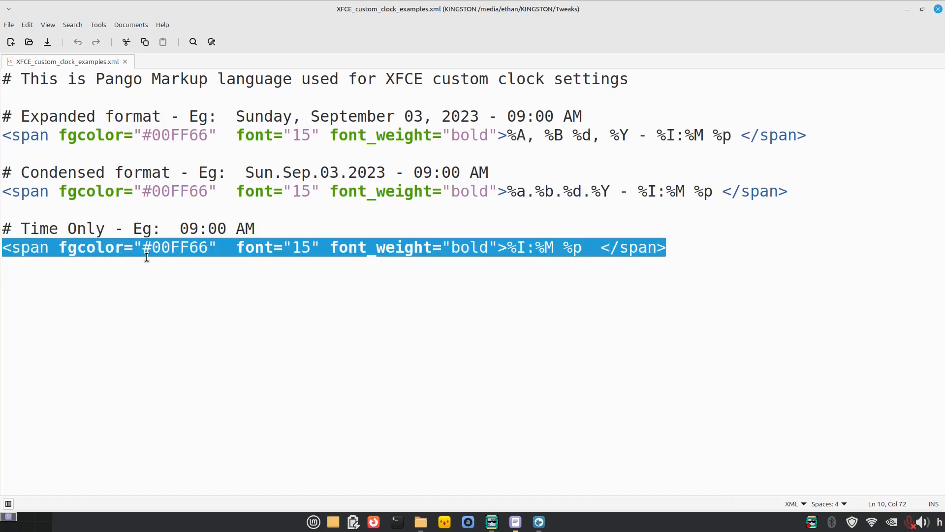
{"action": "right_click", "coordinate": [579, 251]}
{"action": "left_click", "coordinate": [598, 298]}
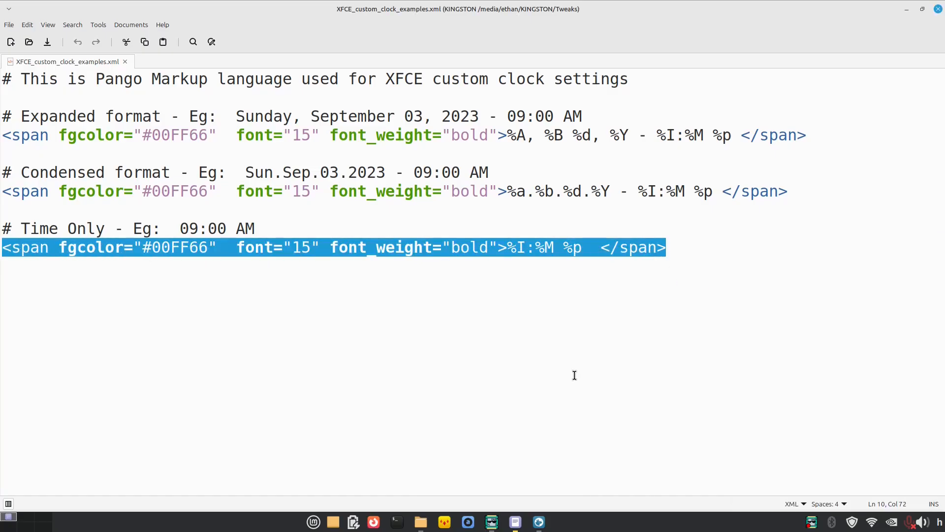
{"action": "left_click", "coordinate": [539, 522]}
{"action": "right_click", "coordinate": [788, 468]}
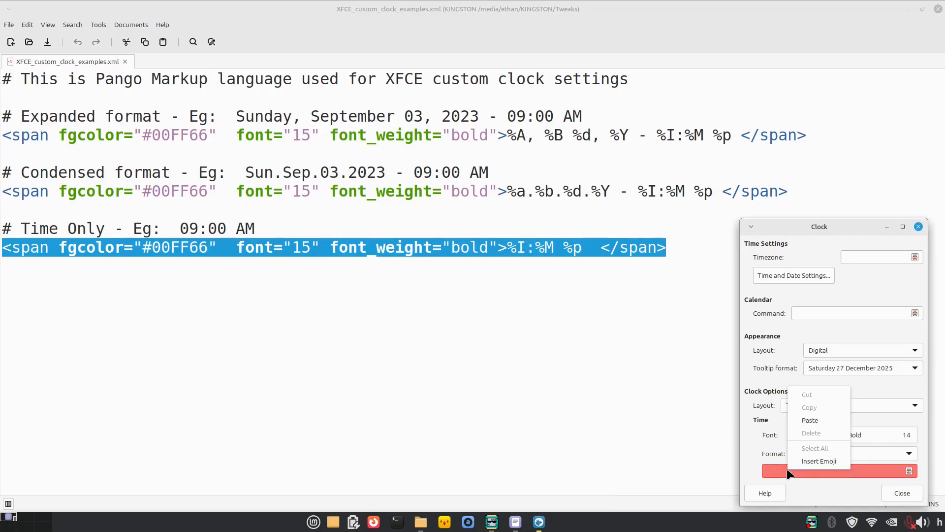
{"action": "left_click", "coordinate": [810, 419]}
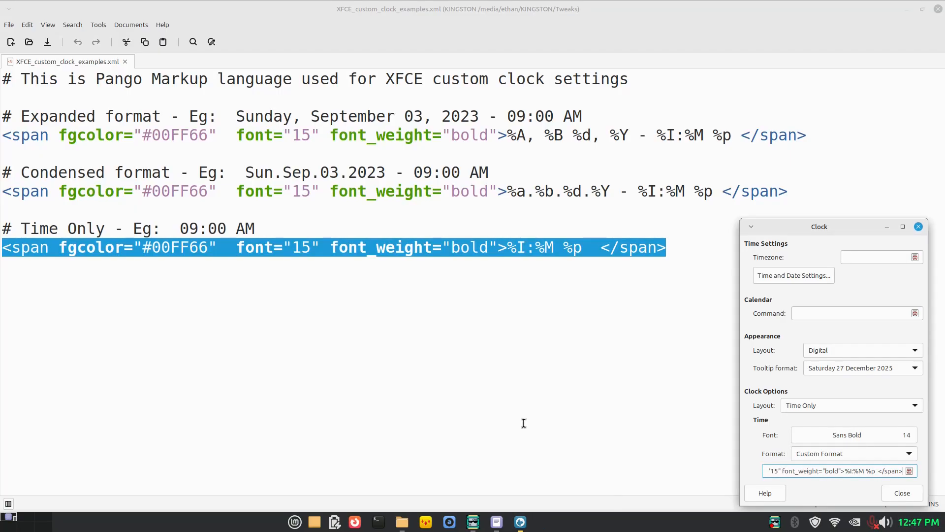
Close the example file and the Tweaks folder window, and move the Clock properties nearer the middle of the desktop.
{"action": "left_click", "coordinate": [938, 9]}
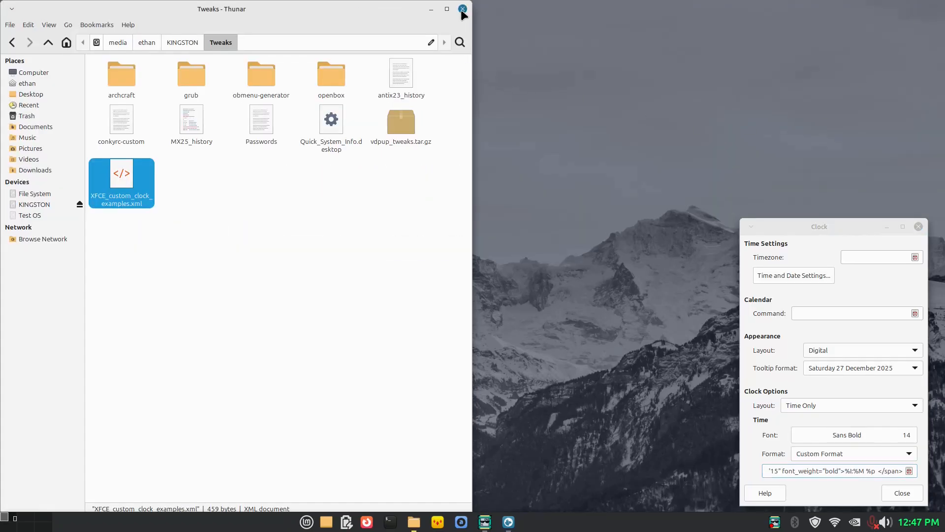
{"action": "left_click", "coordinate": [463, 10]}
{"action": "left_click_drag", "start_coordinate": [775, 235], "coordinate": [635, 127]}
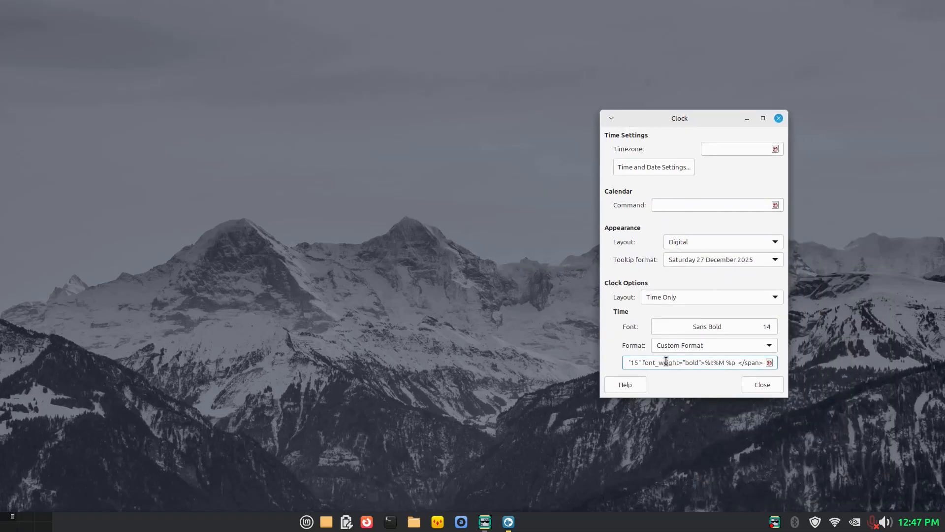
Change the fgcolor value in the clock's custom format to #ff0000.
{"action": "key", "text": "Home"}
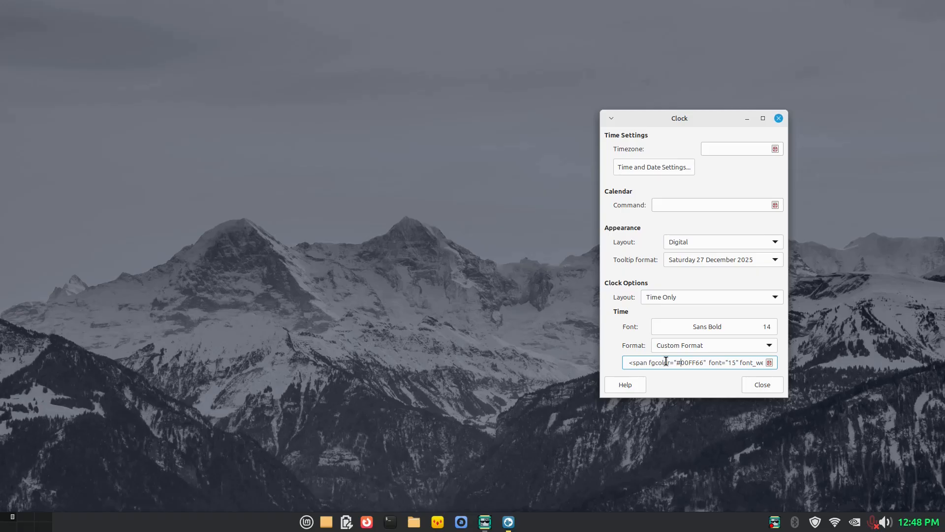
{"action": "key", "text": "shift+Right"}
{"action": "key", "text": "shift+Right"}
{"action": "key", "text": "shift+Right"}
{"action": "key", "text": "shift+Right"}
{"action": "key", "text": "shift+Right"}
{"action": "key", "text": "shift+Right"}
{"action": "type", "text": "ff00"}
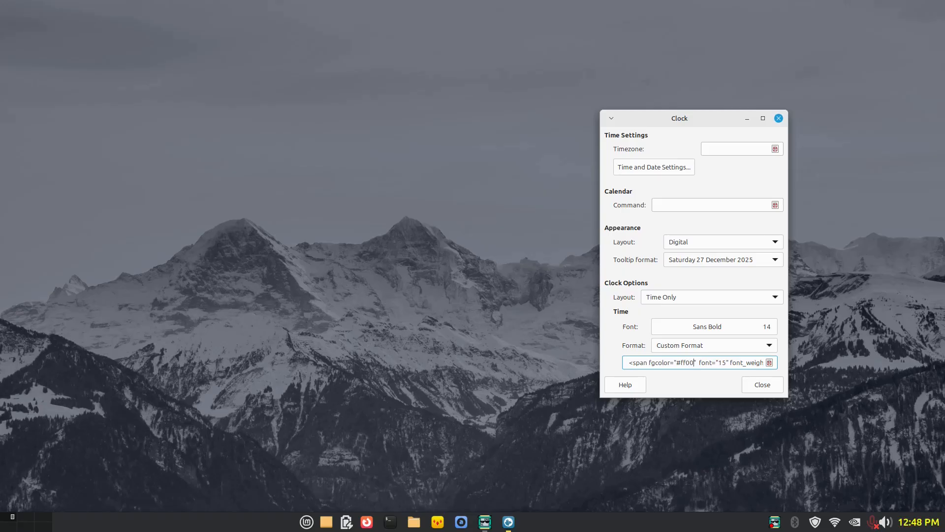
{"action": "type", "text": "00"}
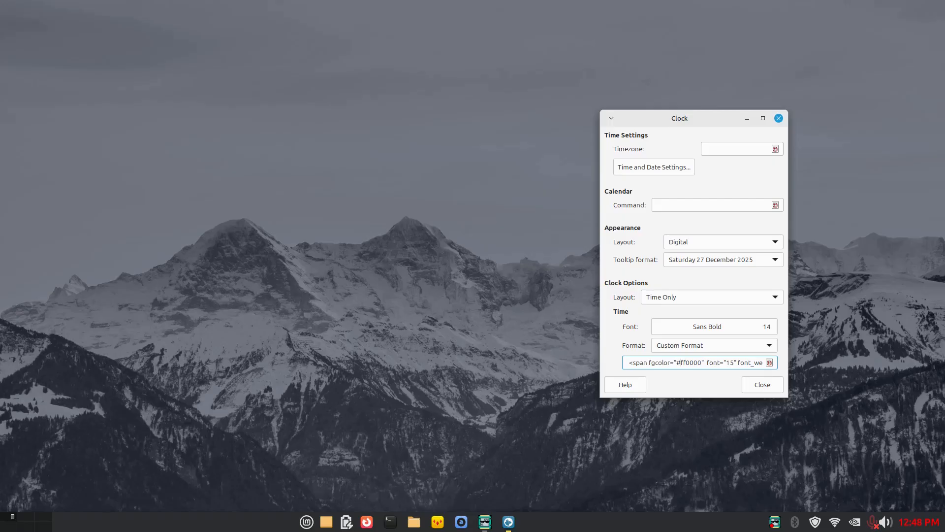
Add 00 in front of the colour digits in the custom format to make the fgcolor #00ff0000.
{"action": "type", "text": "))"}
{"action": "key", "text": "BackSpace"}
{"action": "key", "text": "BackSpace"}
{"action": "type", "text": "00"}
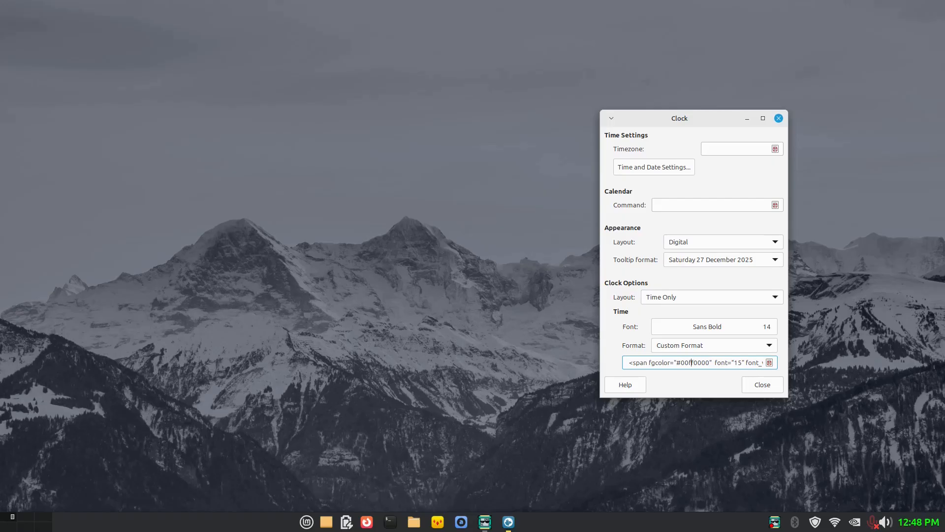
Delete the surplus colour digits and set the custom format's fgcolor to #ff00ff.
{"action": "key", "text": "Delete"}
{"action": "key", "text": "Delete"}
{"action": "key", "text": "shift+Right"}
{"action": "key", "text": "Delete"}
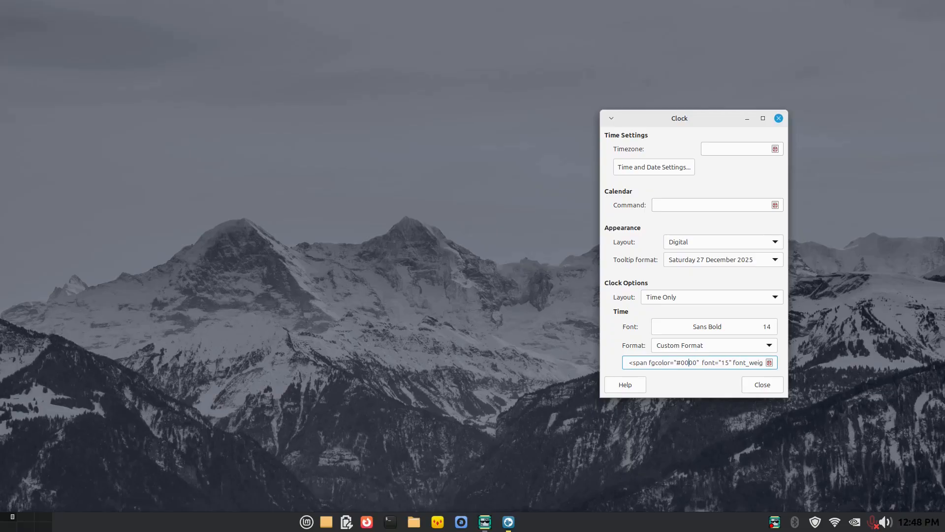
{"action": "type", "text": "ff"}
{"action": "key", "text": "BackSpace"}
{"action": "key", "text": "BackSpace"}
{"action": "type", "text": "ff00ff"}
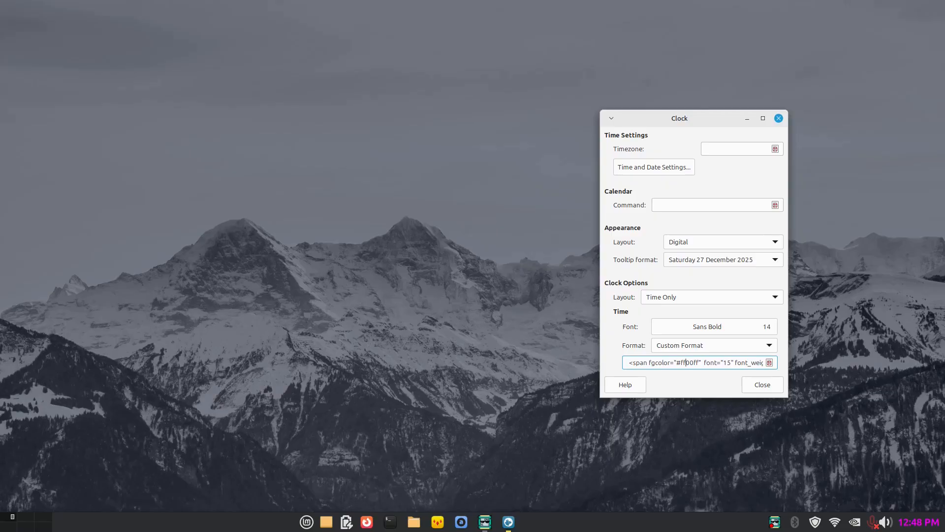
Replace the middle 00 of the fgcolor code with ff to make it #ffffff.
{"action": "key", "text": "BackSpace"}
{"action": "key", "text": "BackSpace"}
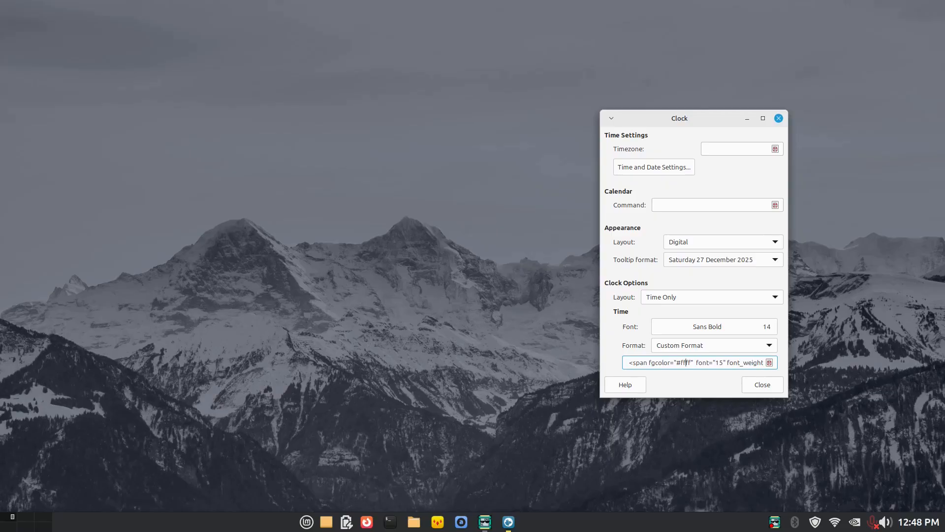
{"action": "type", "text": "ff"}
{"action": "key", "text": "Left"}
Launch the YAD colour picker beside the Clock properties, pick the crimson #DD185E and copy its colour code.
{"action": "key", "text": "super+c"}
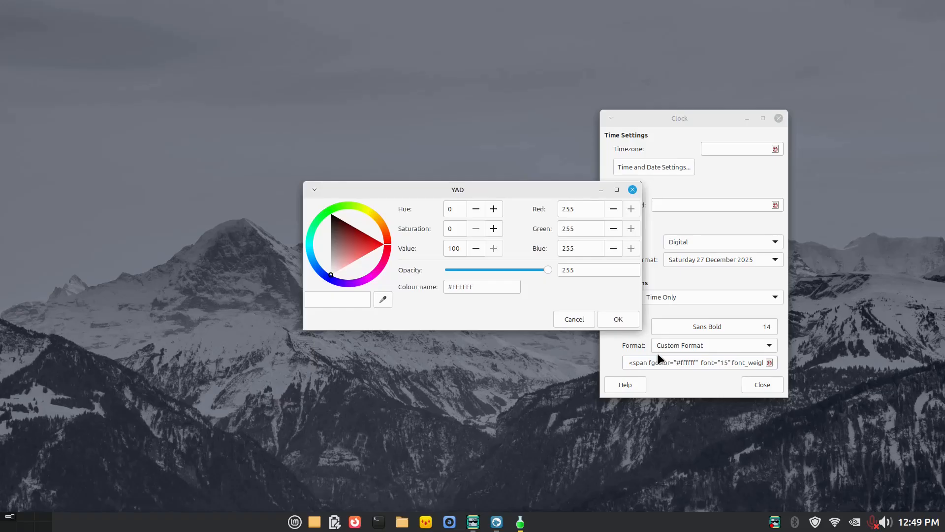
{"action": "left_click_drag", "start_coordinate": [453, 186], "coordinate": [329, 110]}
{"action": "left_click_drag", "start_coordinate": [227, 169], "coordinate": [261, 183]}
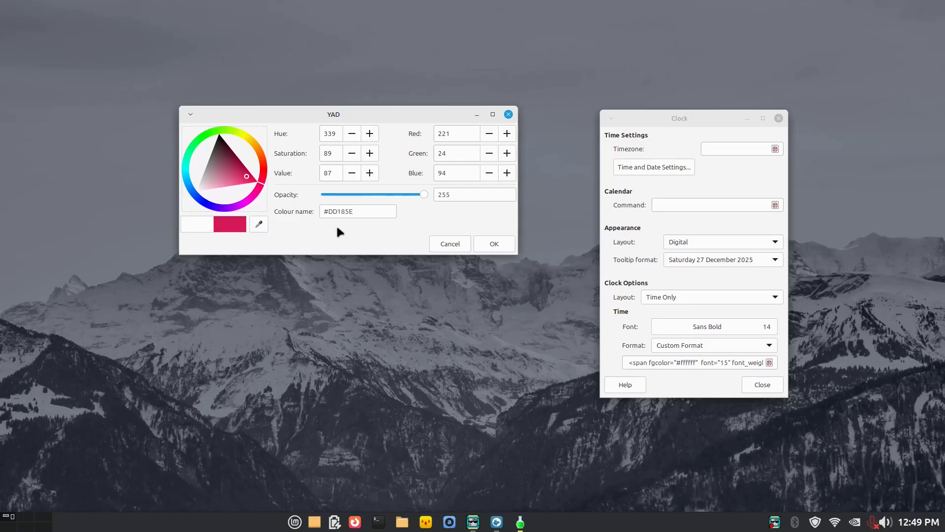
{"action": "left_click_drag", "start_coordinate": [355, 210], "coordinate": [312, 209]}
{"action": "right_click", "coordinate": [331, 212]}
{"action": "left_click", "coordinate": [345, 227]}
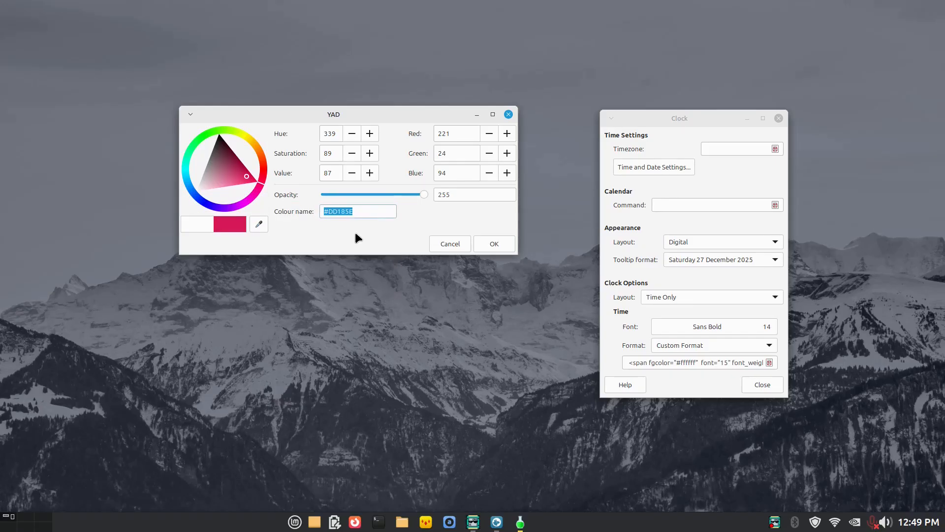
Replace the fgcolor code in the clock's custom format with the copied #DD185E.
{"action": "left_click", "coordinate": [692, 363]}
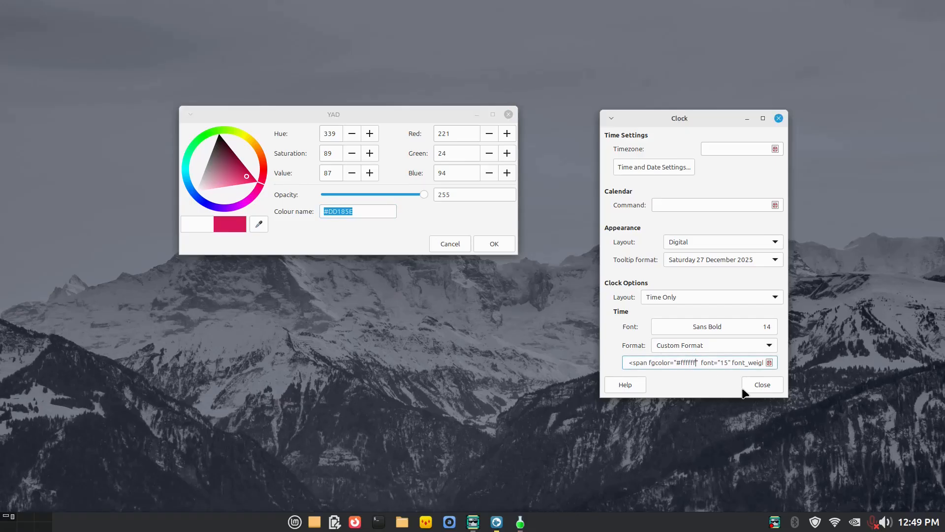
{"action": "key", "text": "BackSpace"}
{"action": "key", "text": "BackSpace"}
{"action": "key", "text": "BackSpace"}
{"action": "key", "text": "BackSpace"}
{"action": "key", "text": "BackSpace"}
{"action": "key", "text": "BackSpace"}
{"action": "key", "text": "BackSpace"}
{"action": "right_click", "coordinate": [678, 364]}
{"action": "left_click", "coordinate": [700, 398]}
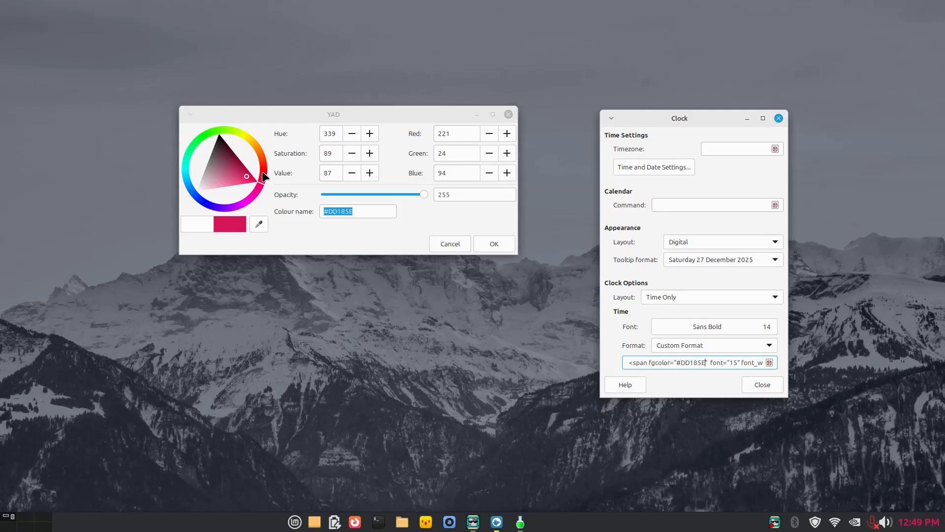
Shift the YAD picker's hue to the blue #18A0DD and copy its colour code.
{"action": "left_click_drag", "start_coordinate": [262, 184], "coordinate": [241, 157]}
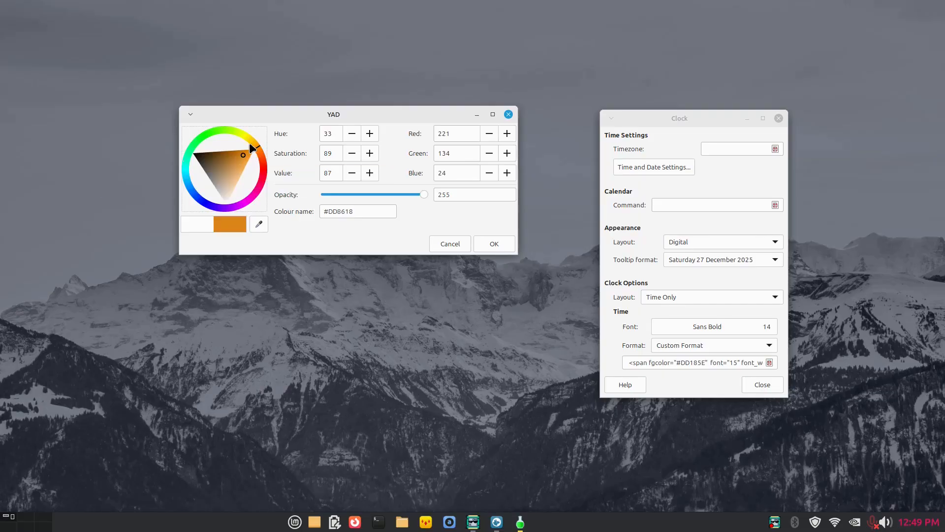
{"action": "left_click_drag", "start_coordinate": [249, 146], "coordinate": [197, 179]}
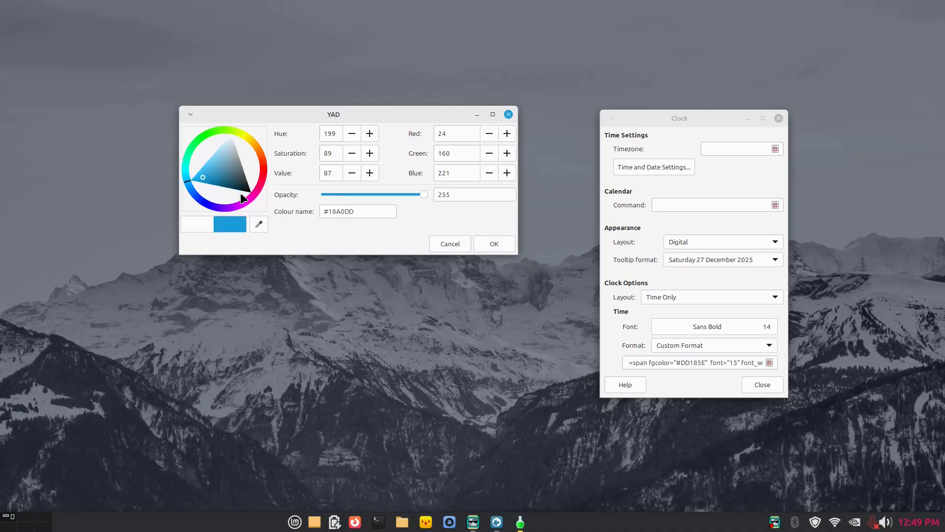
{"action": "left_click_drag", "start_coordinate": [357, 213], "coordinate": [306, 206]}
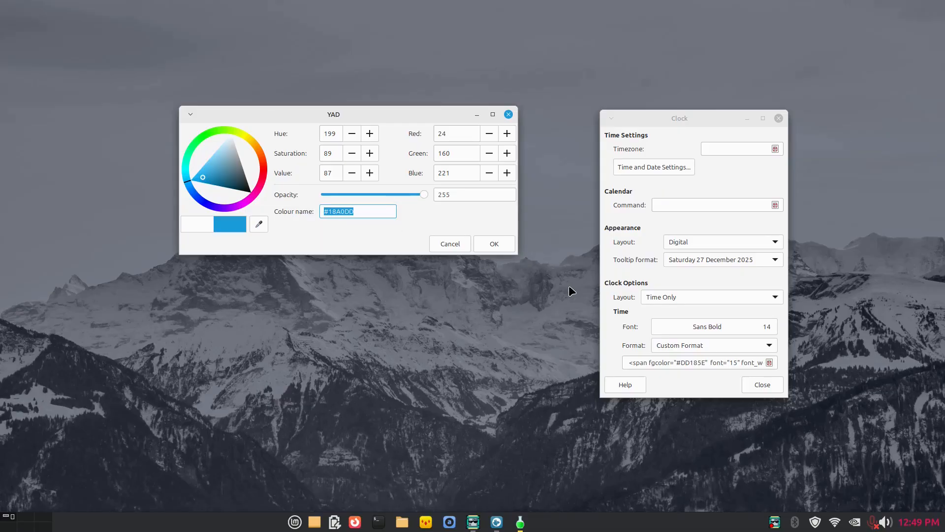
Replace the custom format's fgcolor code with #18A0DD, and close the Clock properties and the colour picker.
{"action": "left_click_drag", "start_coordinate": [706, 362], "coordinate": [677, 363]}
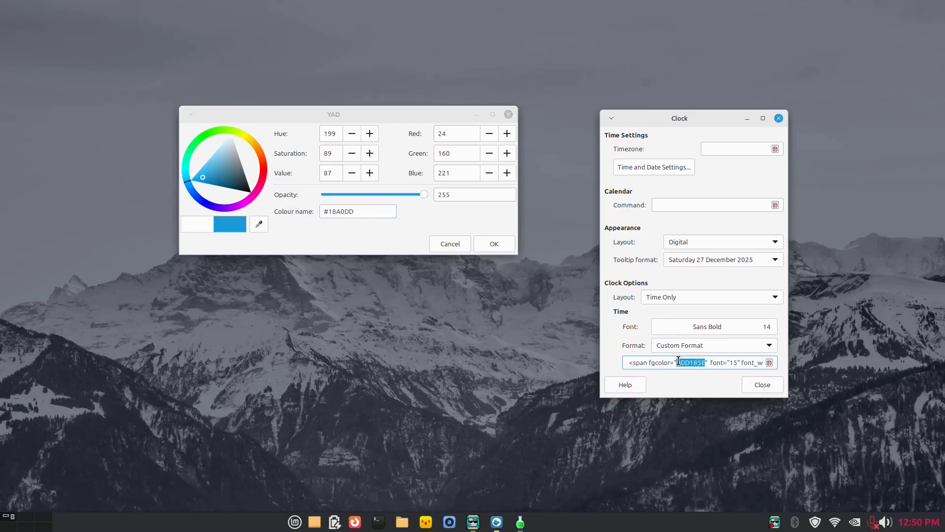
{"action": "key", "text": "ctrl+v"}
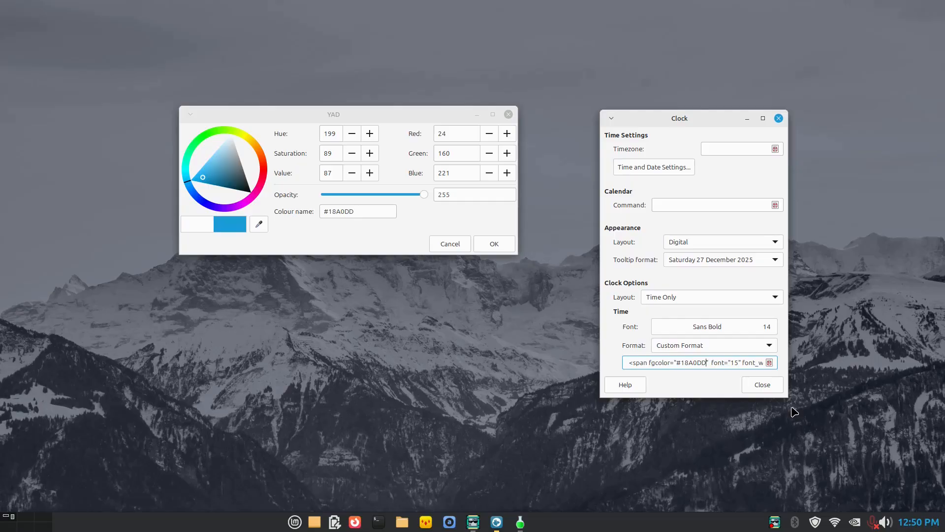
{"action": "left_click", "coordinate": [763, 385]}
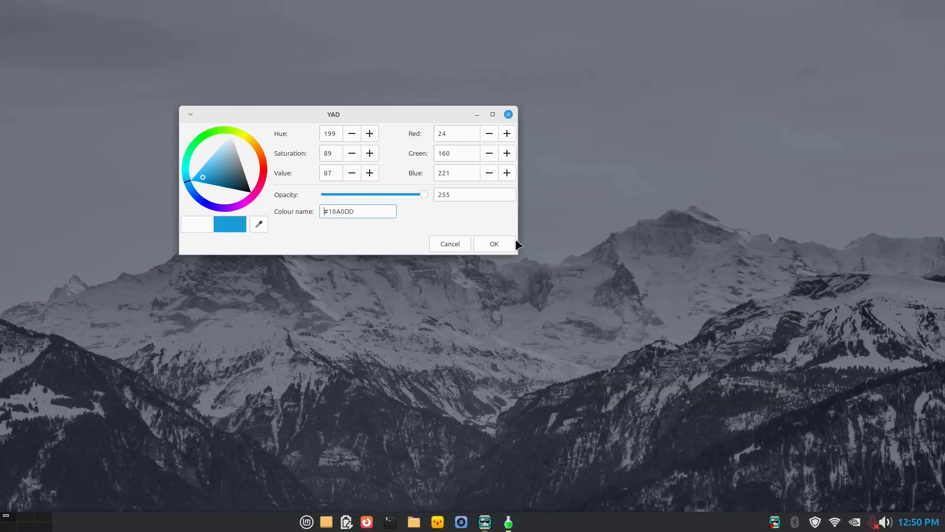
{"action": "left_click", "coordinate": [495, 244]}
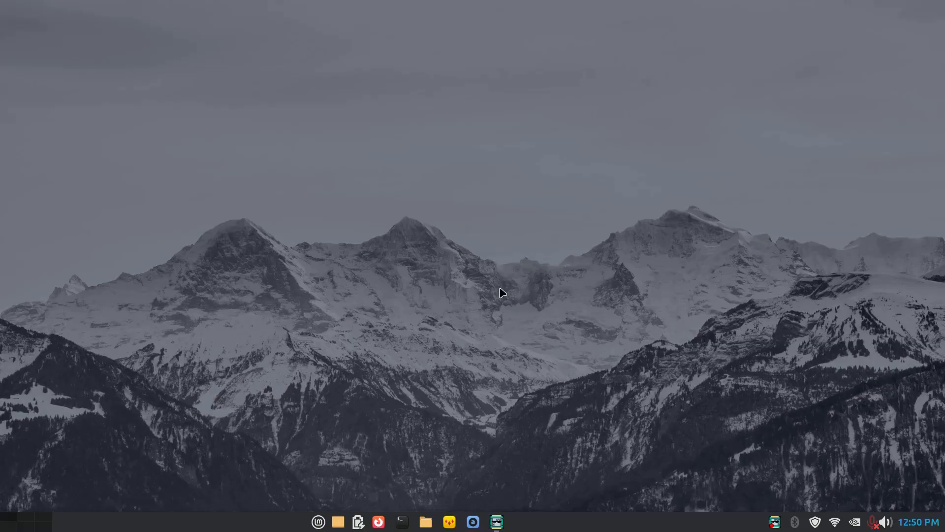
Open a terminal, move it to the middle of the desktop, and close and reopen it to check window placement.
{"action": "left_click", "coordinate": [402, 522]}
{"action": "left_click_drag", "start_coordinate": [320, 15], "coordinate": [601, 106]}
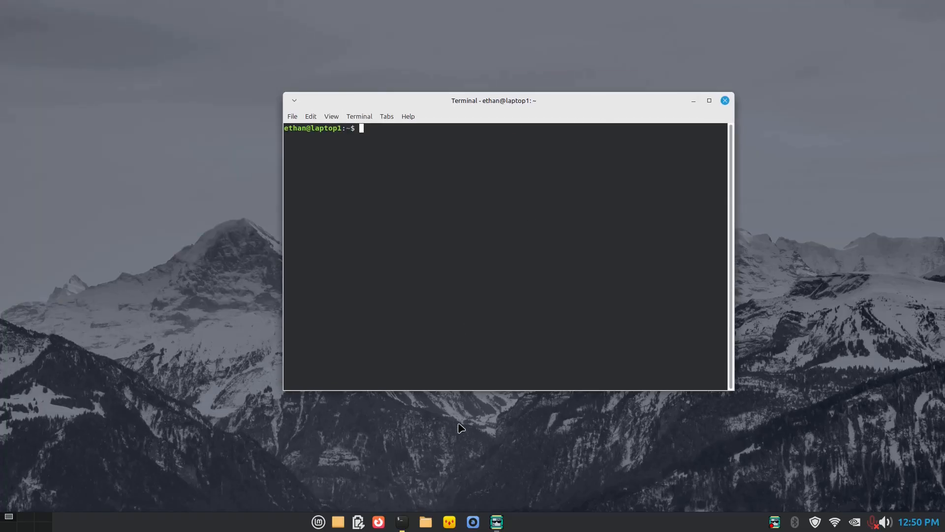
{"action": "left_click", "coordinate": [725, 101]}
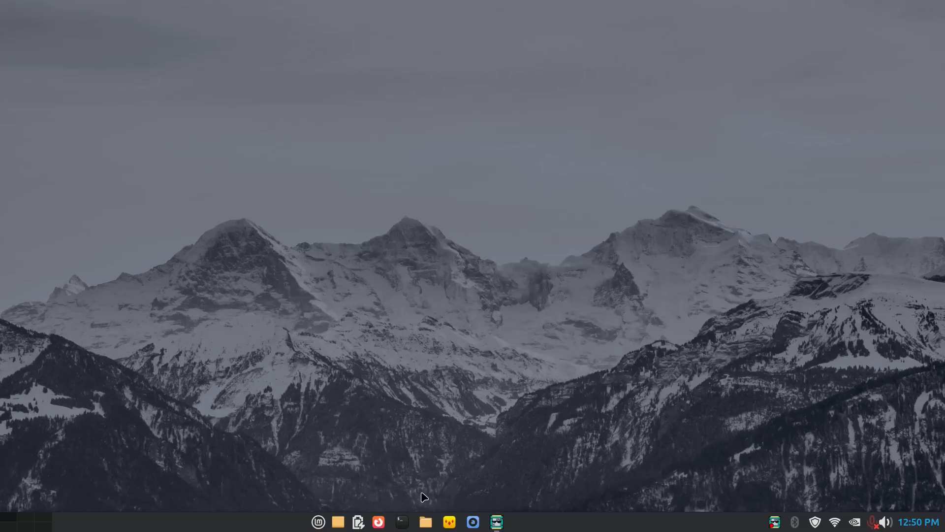
{"action": "left_click", "coordinate": [403, 521]}
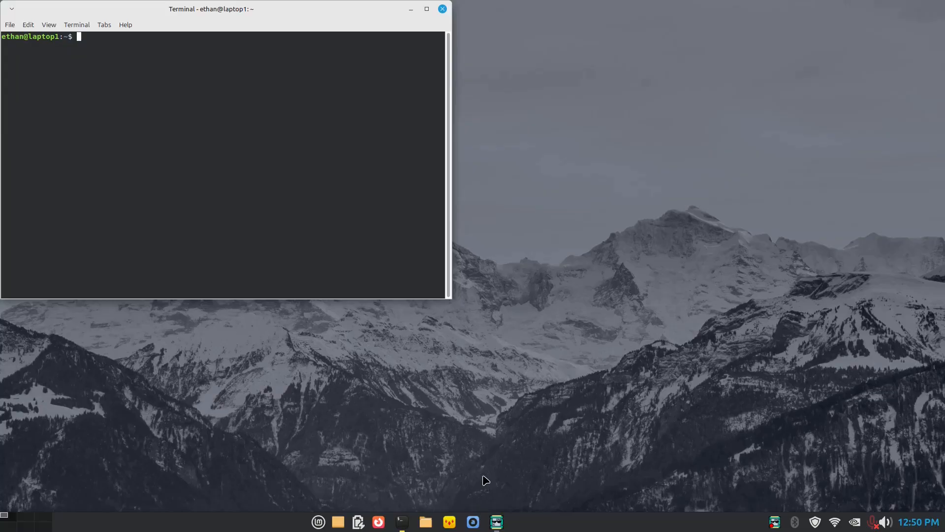
Close the terminal, show hidden files in the home folder, and open .bashrc in the text editor.
{"action": "left_click", "coordinate": [443, 9]}
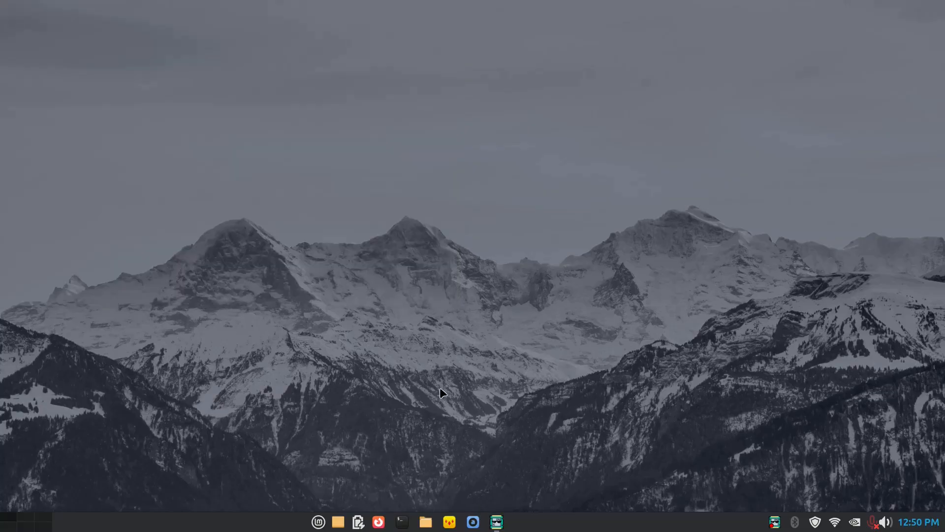
{"action": "left_click", "coordinate": [426, 521]}
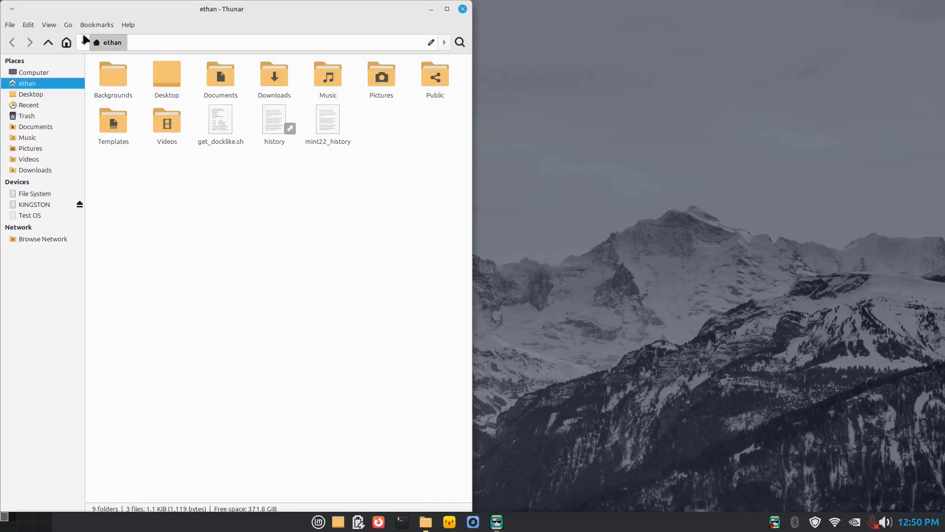
{"action": "left_click", "coordinate": [49, 25]}
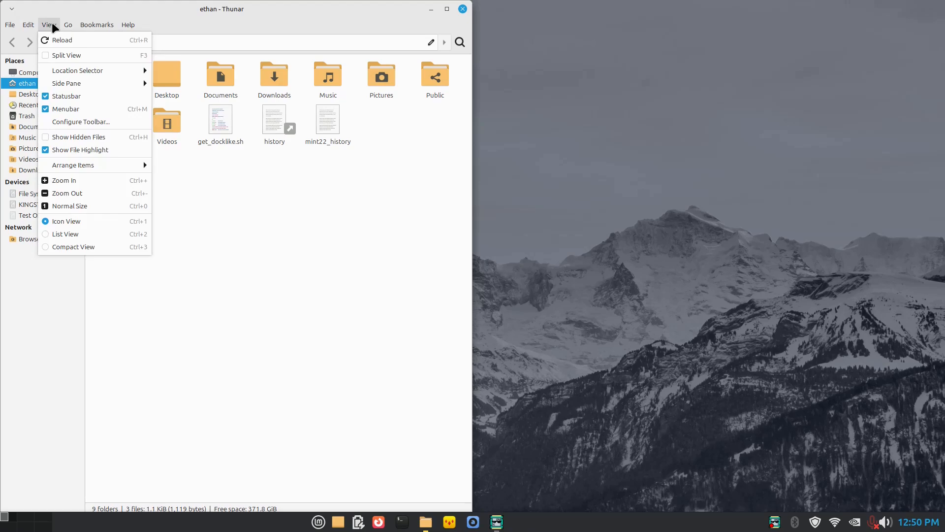
{"action": "left_click", "coordinate": [65, 137]}
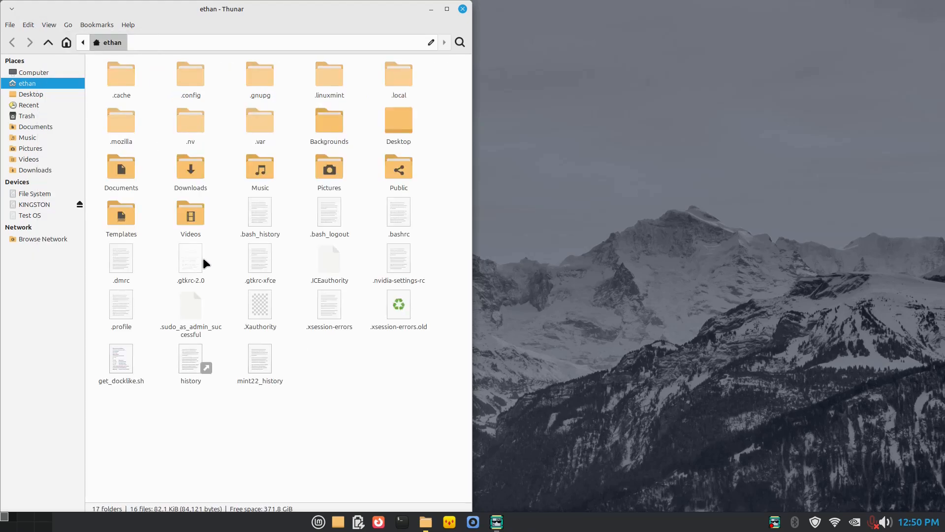
{"action": "right_click", "coordinate": [406, 212]}
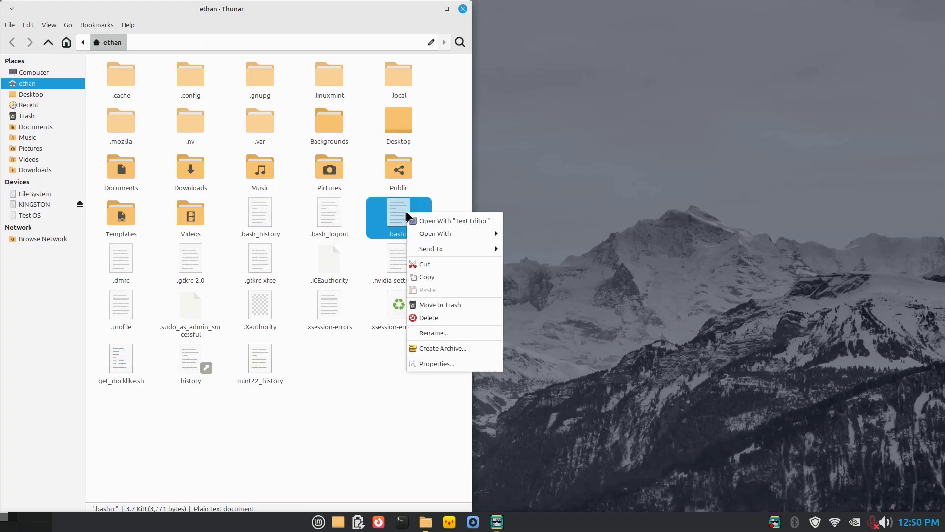
{"action": "left_click", "coordinate": [454, 219]}
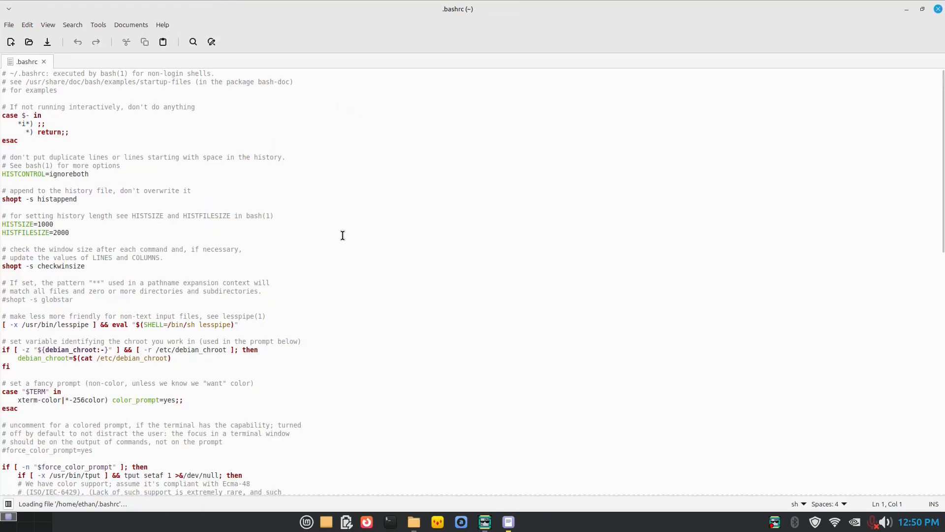
Add the line alias install='sudo nala install' directly below the existing ls aliases in .bashrc.
{"action": "scroll", "coordinate": [341, 242], "scroll_direction": "down", "scroll_amount": 3}
{"action": "scroll", "coordinate": [341, 242], "scroll_direction": "down", "scroll_amount": 15}
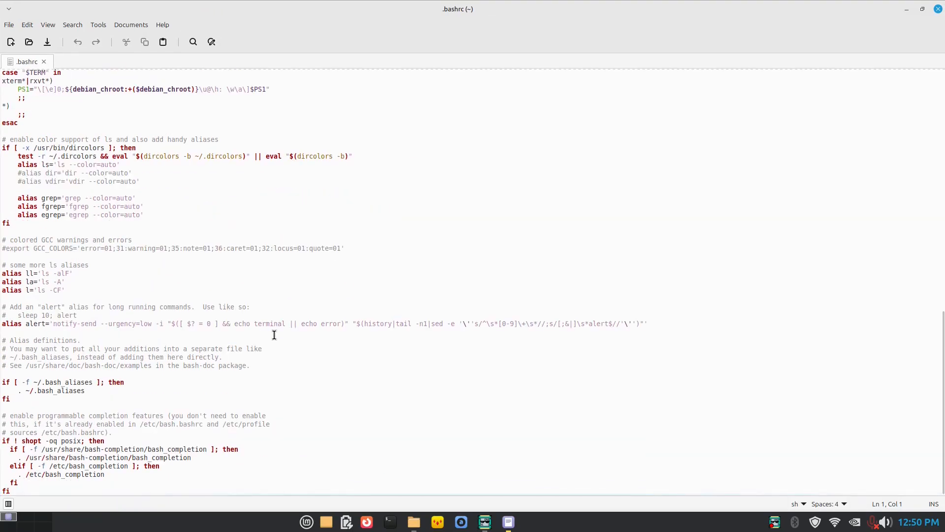
{"action": "left_click", "coordinate": [52, 489]}
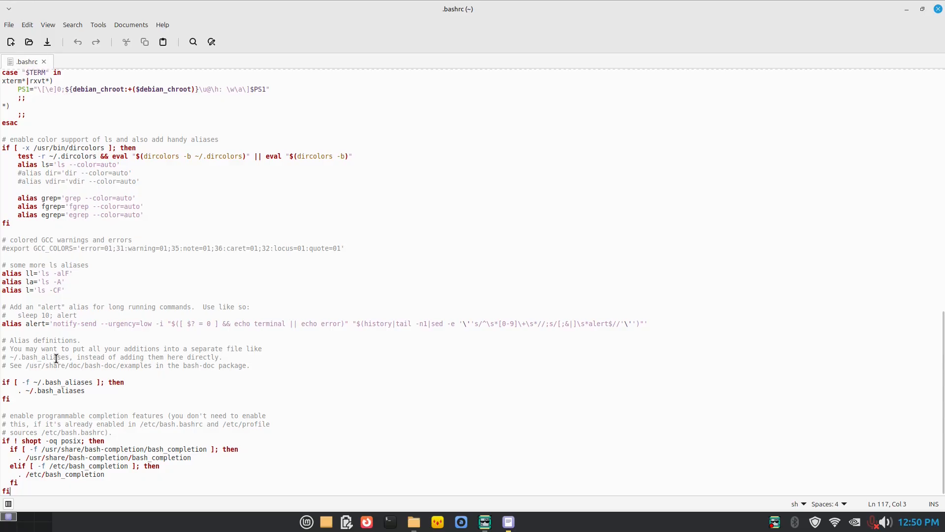
{"action": "left_click", "coordinate": [93, 290]}
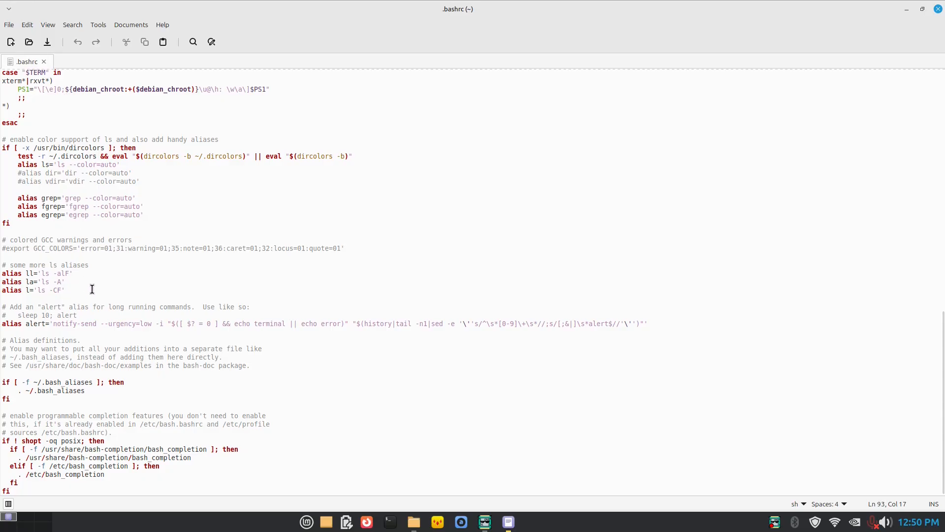
{"action": "key", "text": "Return"}
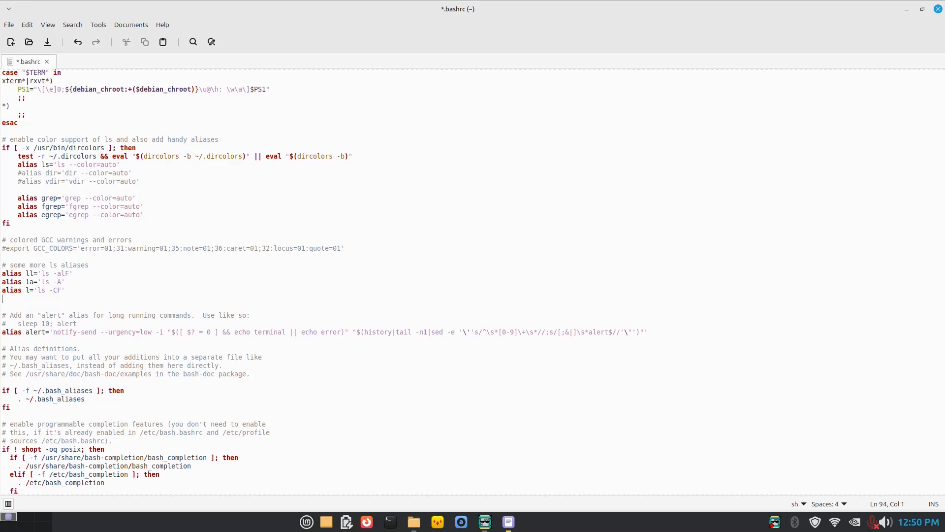
{"action": "type", "text": "alias"}
{"action": "type", "text": " install="}
{"action": "type", "text": "'sudo"}
{"action": "type", "text": " nala"}
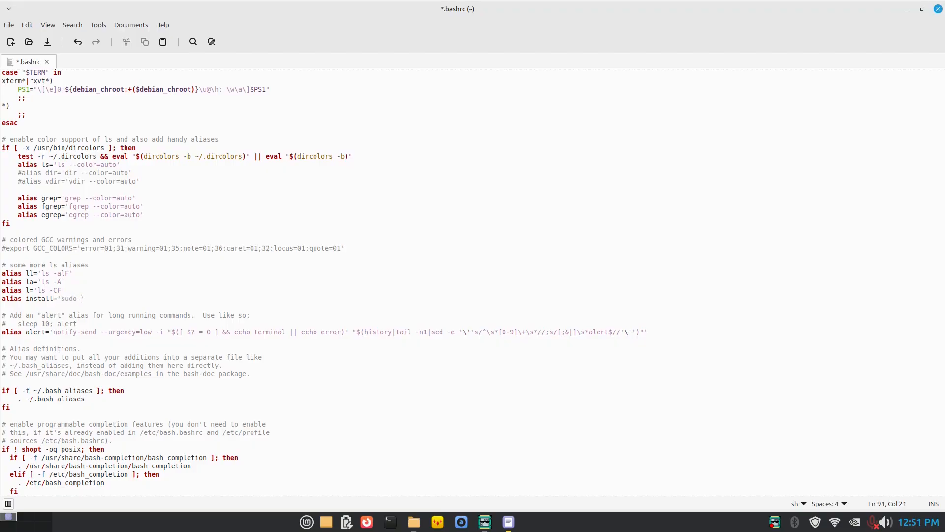
{"action": "type", "text": " install"}
Add the line alias remove='sudo nala remove' below the install alias.
{"action": "key", "text": "Return"}
{"action": "type", "text": "alias"}
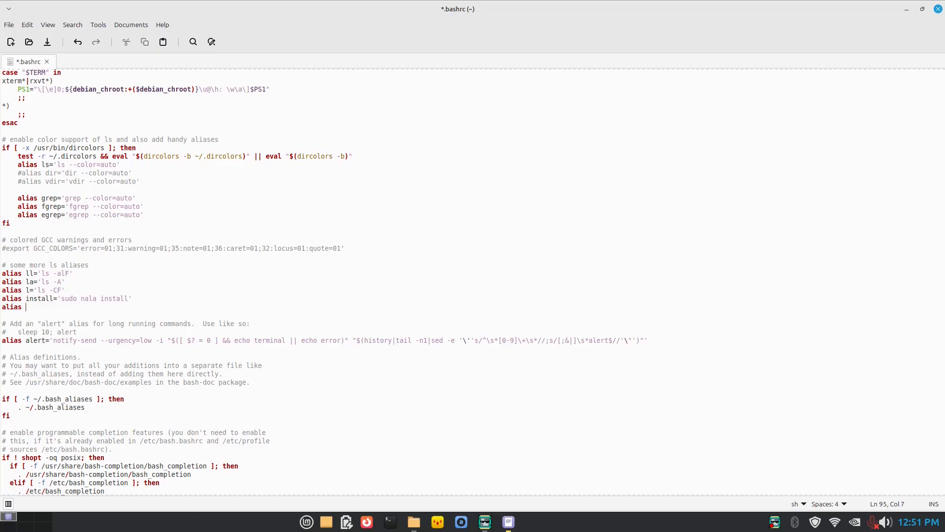
{"action": "type", "text": " remove='sudo nala remove"}
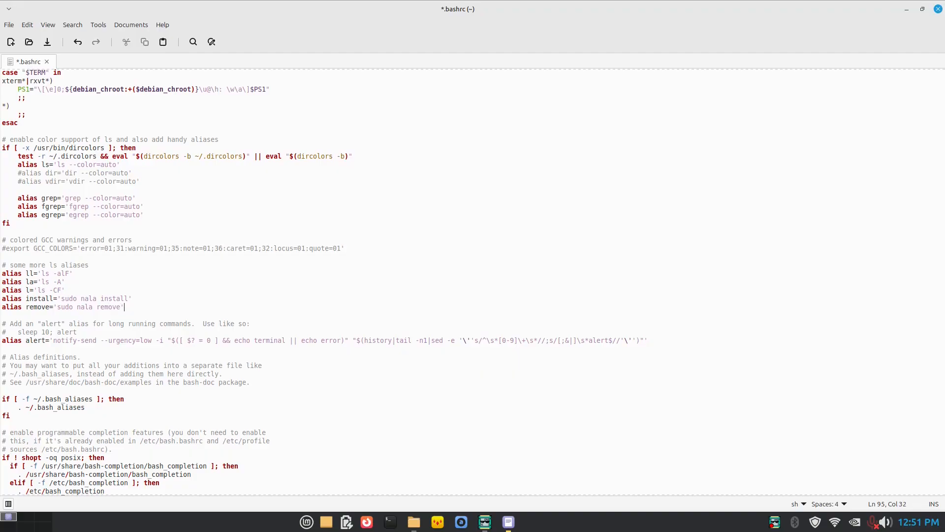
Add the line alias search='nala search' below the remove alias.
{"action": "key", "text": "Return"}
{"action": "type", "text": "al"}
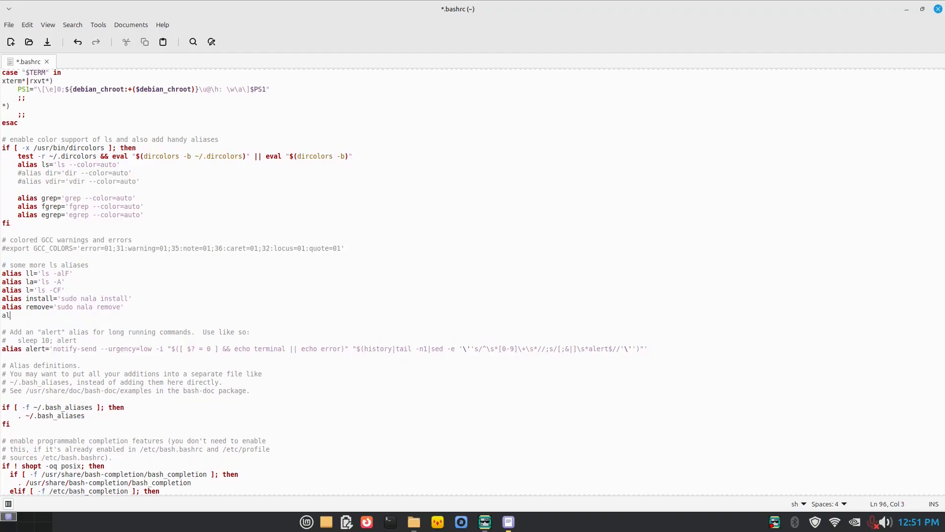
{"action": "type", "text": "ias sear"}
{"action": "type", "text": "ch"}
{"action": "type", "text": "="}
{"action": "type", "text": "\\na"}
{"action": "key", "text": "BackSpace"}
{"action": "key", "text": "BackSpace"}
{"action": "key", "text": "BackSpace"}
{"action": "type", "text": "'nala searcg"}
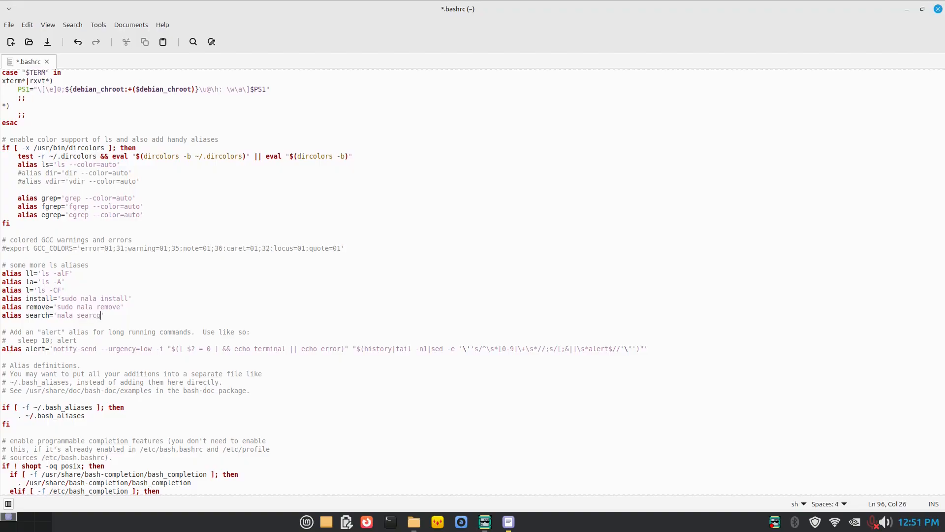
{"action": "key", "text": "BackSpace"}
{"action": "type", "text": "h"}
Append neofetch at the end of .bashrc after a blank line, save the file, and check it in a new terminal.
{"action": "key", "text": "Down"}
{"action": "key", "text": "Down"}
{"action": "key", "text": "Down"}
{"action": "key", "text": "Down"}
{"action": "key", "text": "Down"}
{"action": "key", "text": "Down"}
{"action": "key", "text": "Down"}
{"action": "key", "text": "Down"}
{"action": "key", "text": "Down"}
{"action": "key", "text": "Down"}
{"action": "key", "text": "Down"}
{"action": "key", "text": "Down"}
{"action": "key", "text": "Down"}
{"action": "key", "text": "Down"}
{"action": "key", "text": "Down"}
{"action": "key", "text": "Down"}
{"action": "key", "text": "Down"}
{"action": "key", "text": "Down"}
{"action": "key", "text": "Down"}
{"action": "key", "text": "Down"}
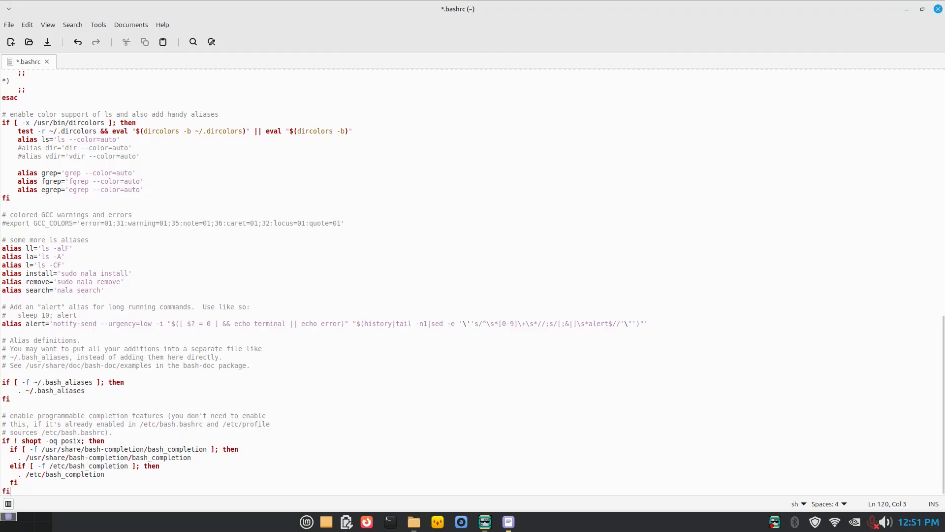
{"action": "key", "text": "Return"}
{"action": "key", "text": "Return"}
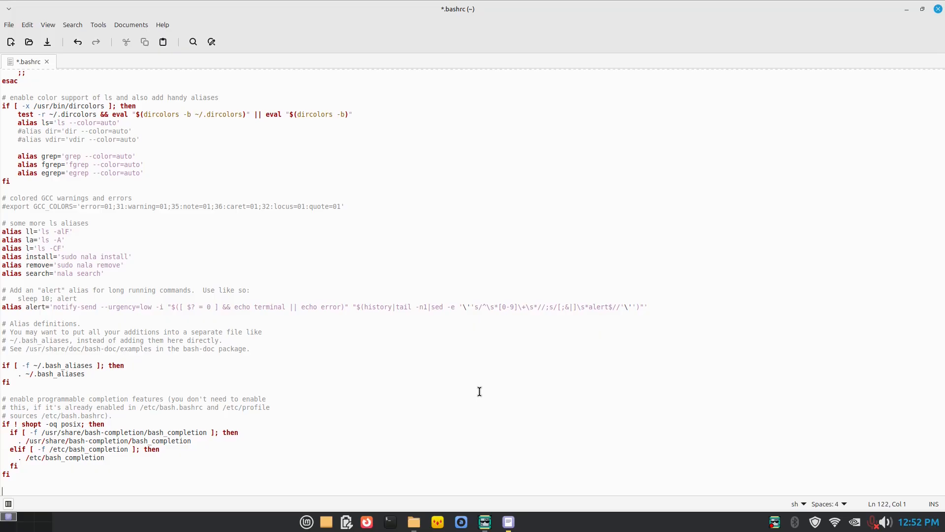
{"action": "type", "text": "neofetch"}
{"action": "left_click", "coordinate": [9, 25]}
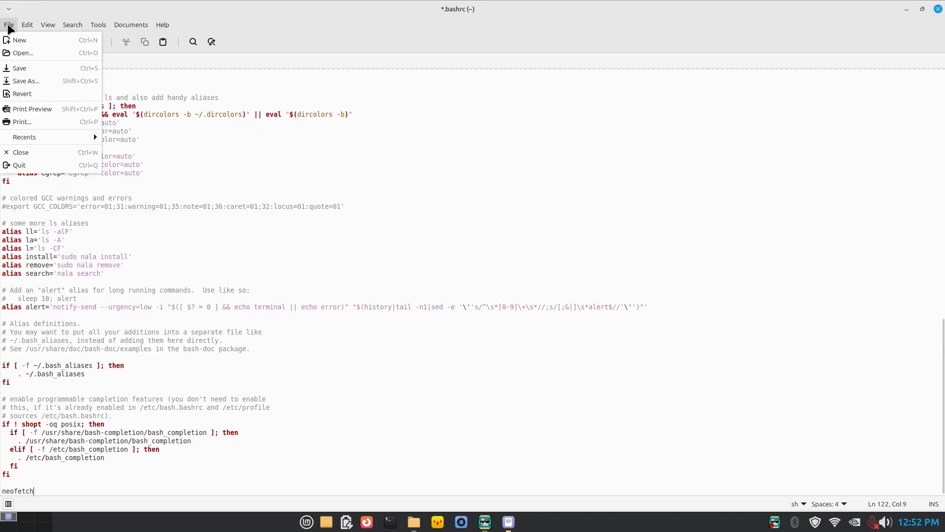
{"action": "left_click", "coordinate": [22, 69]}
{"action": "left_click", "coordinate": [390, 522]}
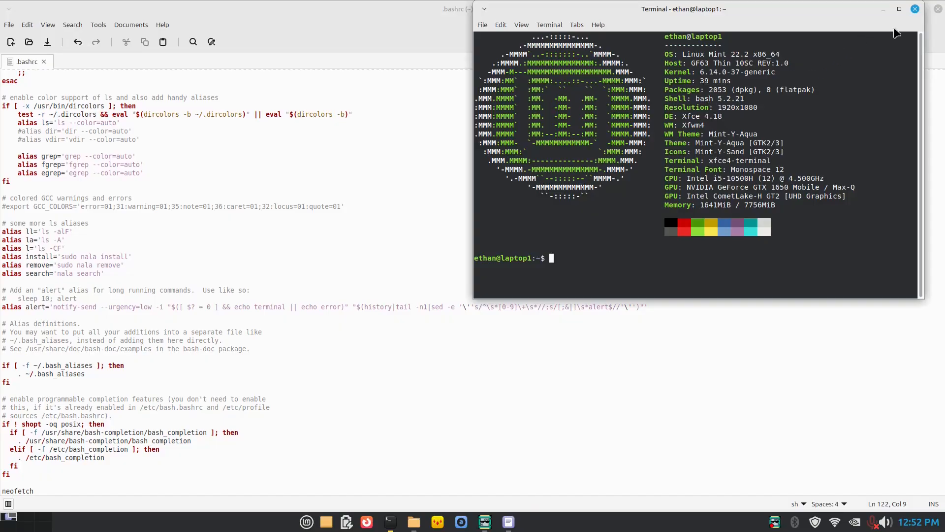
{"action": "left_click", "coordinate": [914, 9]}
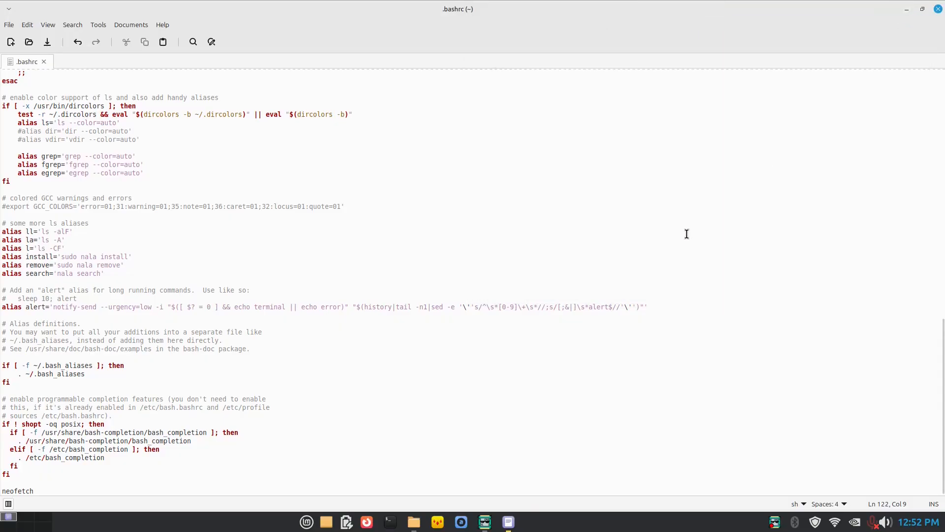
Replace neofetch with sensors followed by a new line, save .bashrc, and check the startup output in a new terminal.
{"action": "key", "text": "shift+Home"}
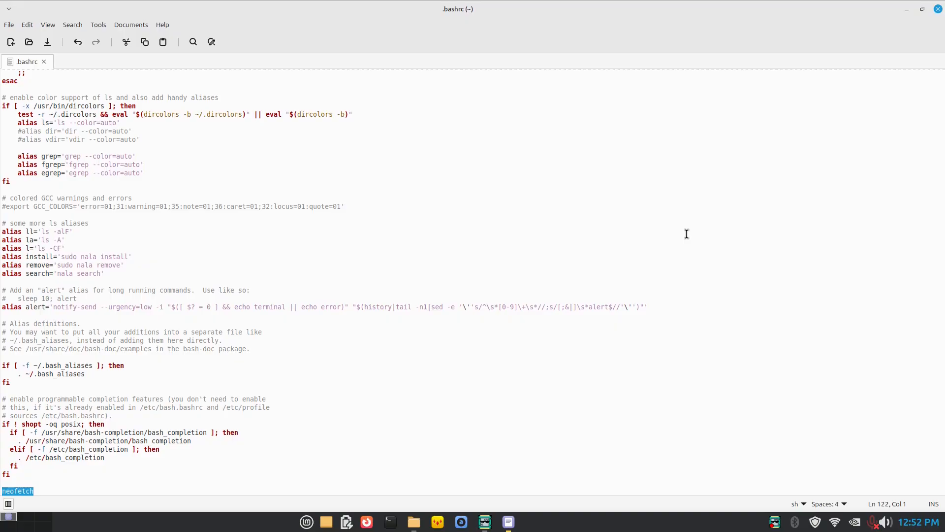
{"action": "type", "text": "sensors"}
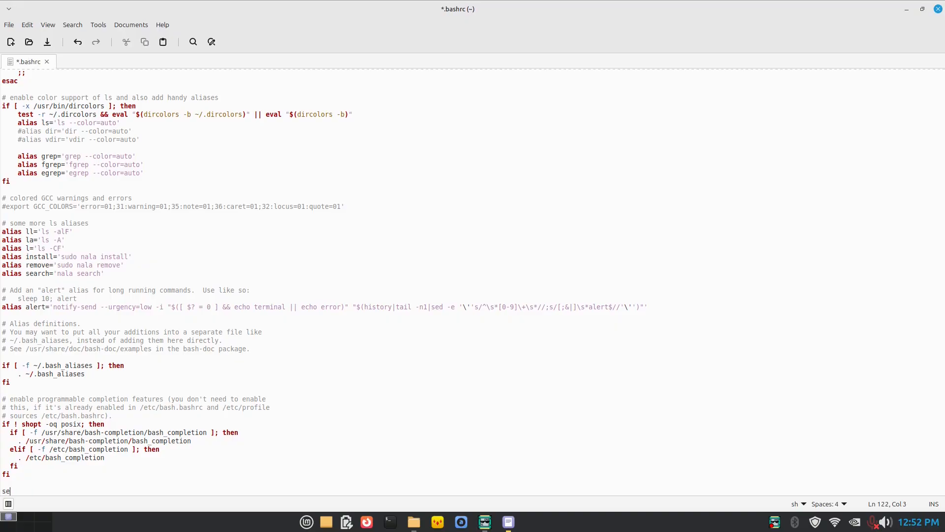
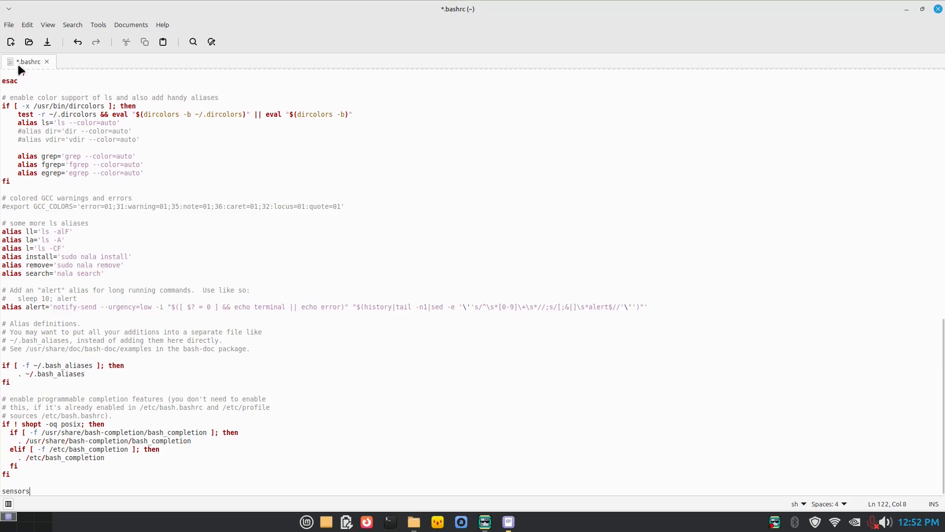
{"action": "left_click", "coordinate": [9, 24]}
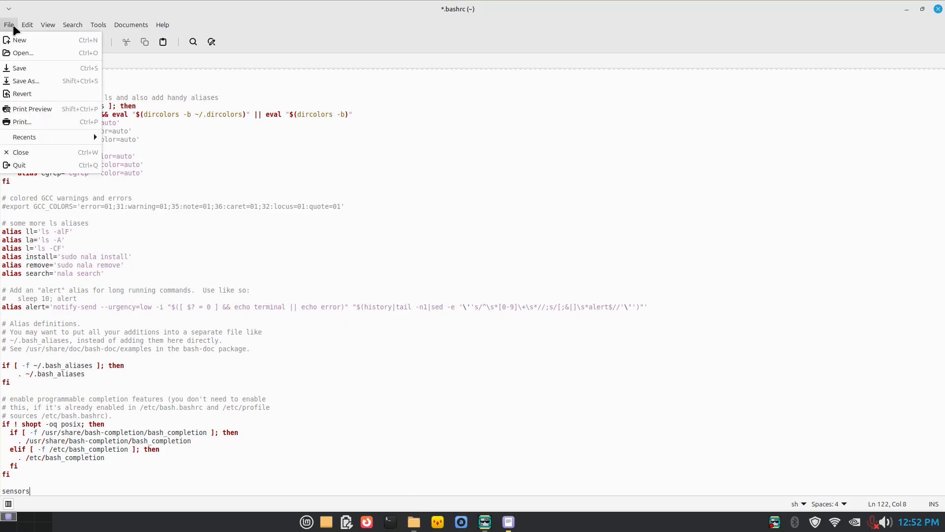
{"action": "left_click", "coordinate": [19, 68]}
{"action": "key", "text": "Return"}
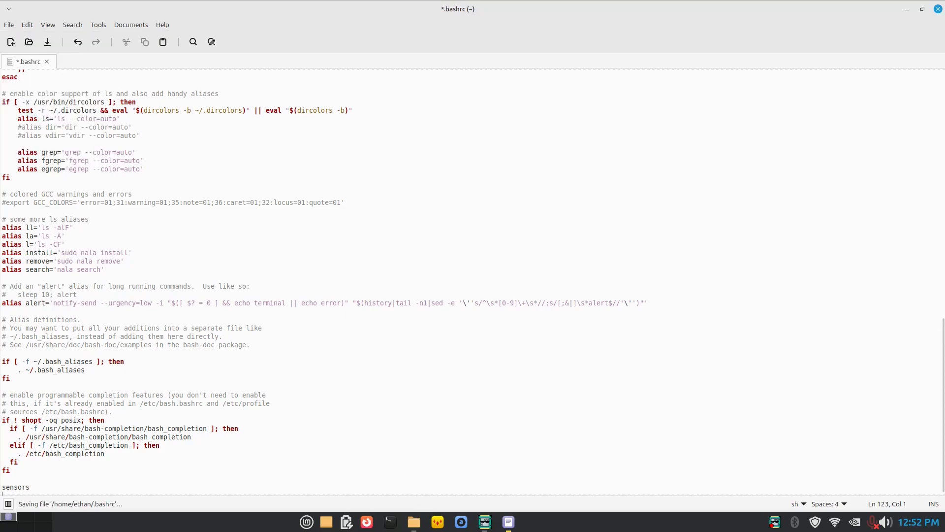
{"action": "left_click", "coordinate": [9, 25]}
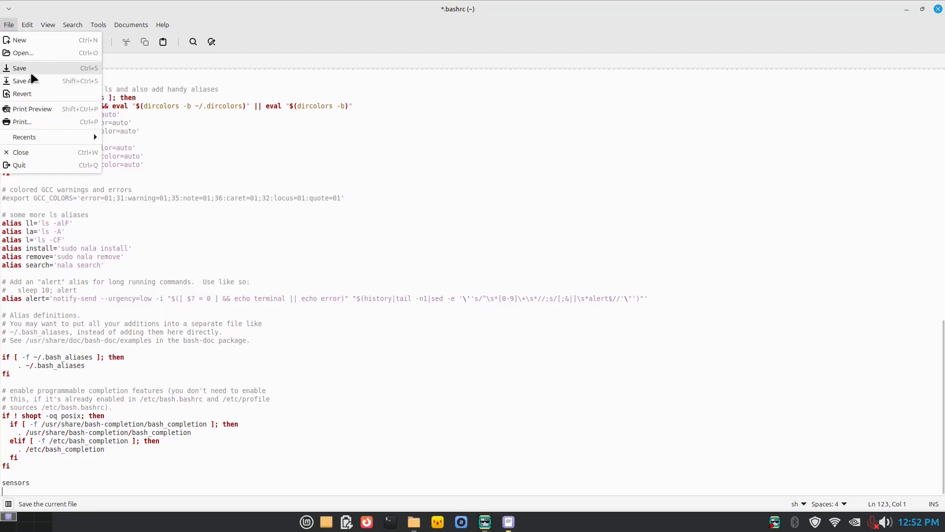
{"action": "left_click", "coordinate": [19, 68]}
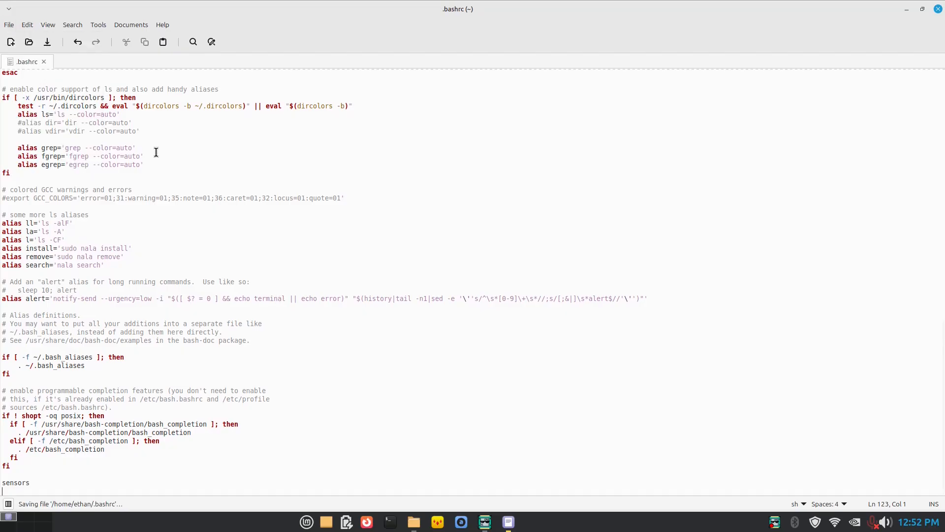
{"action": "left_click", "coordinate": [390, 521]}
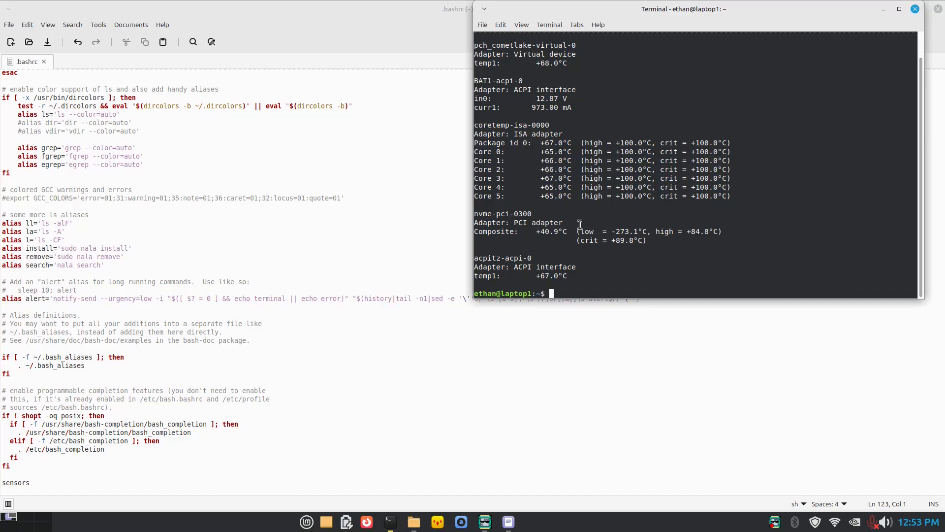
{"action": "left_click", "coordinate": [915, 13]}
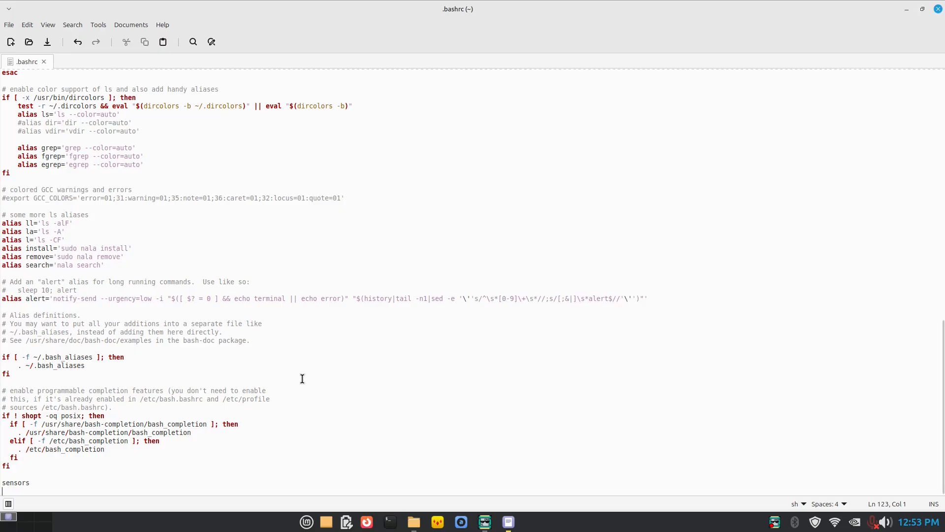
Below sensors, add an empty echo and echo "Hi nerd, don't forget to GET A LIFE!", then save .bashrc and close the editor.
{"action": "type", "text": "echo"}
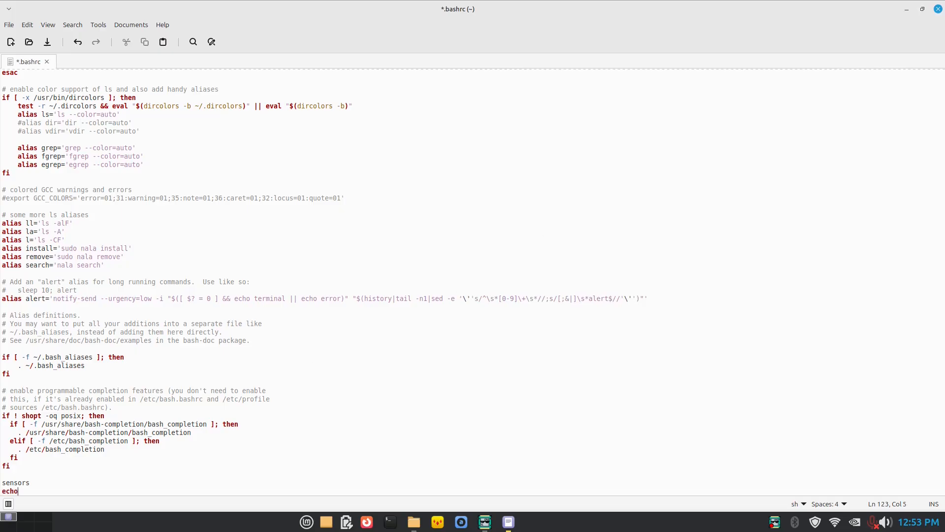
{"action": "key", "text": "Return"}
{"action": "type", "text": "echo"}
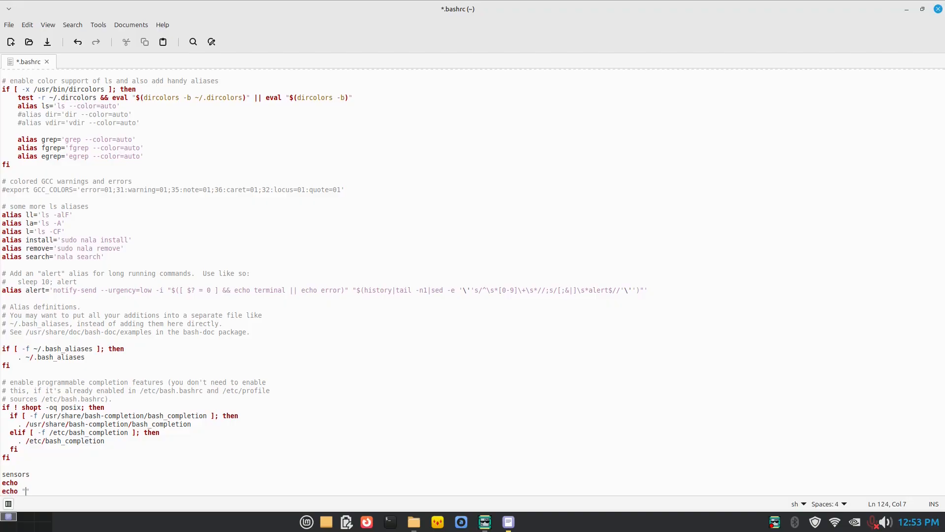
{"action": "type", "text": " \"Hi nerd, don't forget to GET A"}
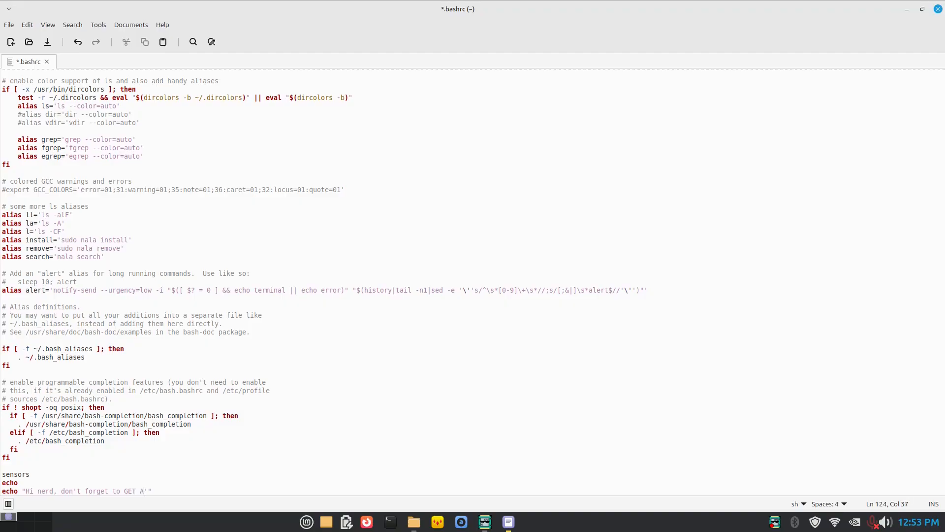
{"action": "type", "text": "IFE!"}
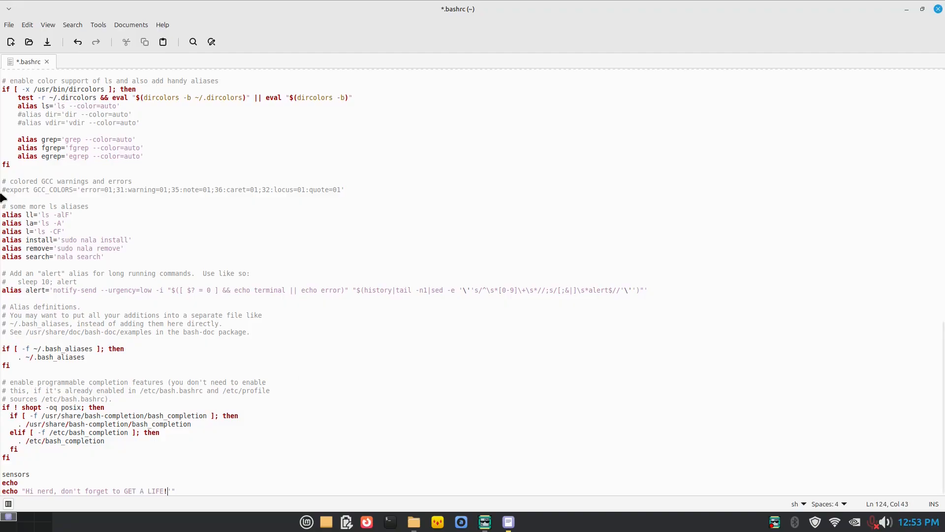
{"action": "left_click", "coordinate": [9, 24]}
{"action": "left_click", "coordinate": [18, 72]}
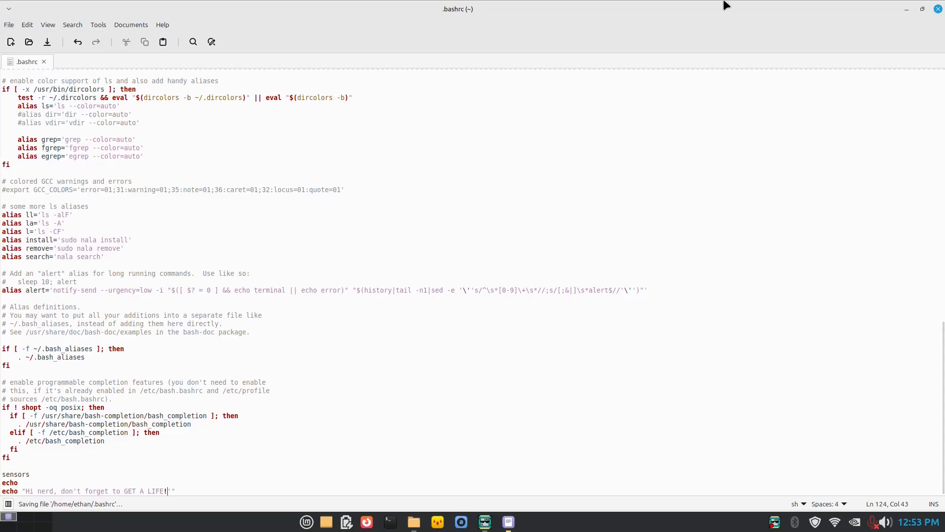
{"action": "left_click", "coordinate": [941, 10]}
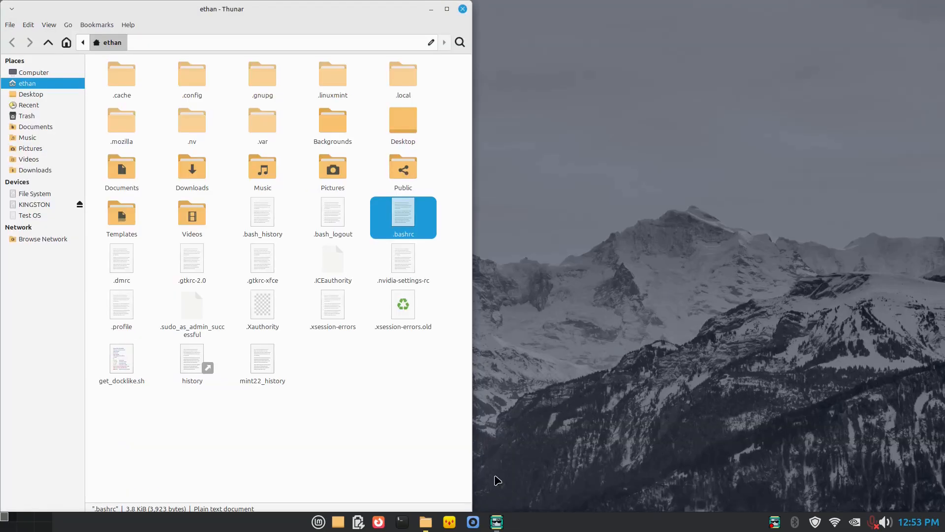
Check the startup output in a new terminal, then close the file manager and the terminal.
{"action": "left_click", "coordinate": [407, 524]}
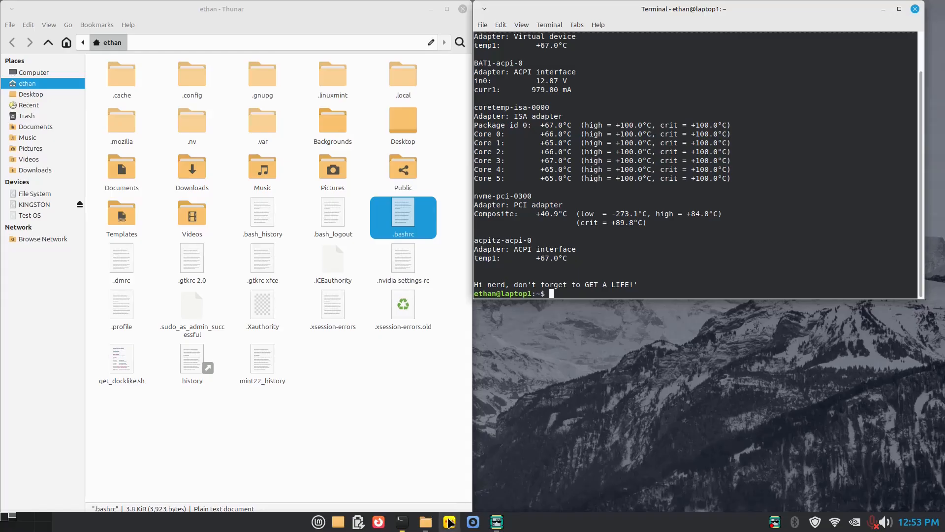
{"action": "left_click", "coordinate": [463, 9]}
{"action": "left_click", "coordinate": [914, 10]}
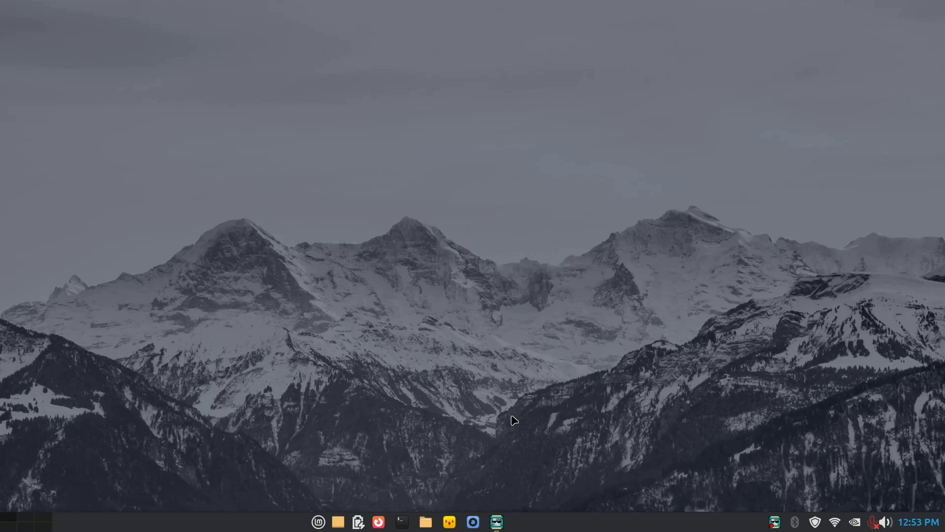
Launch Firefox, go to linuxmint.com in a maximized window, and open the Linux Mint 22.2 download page.
{"action": "left_click", "coordinate": [319, 524]}
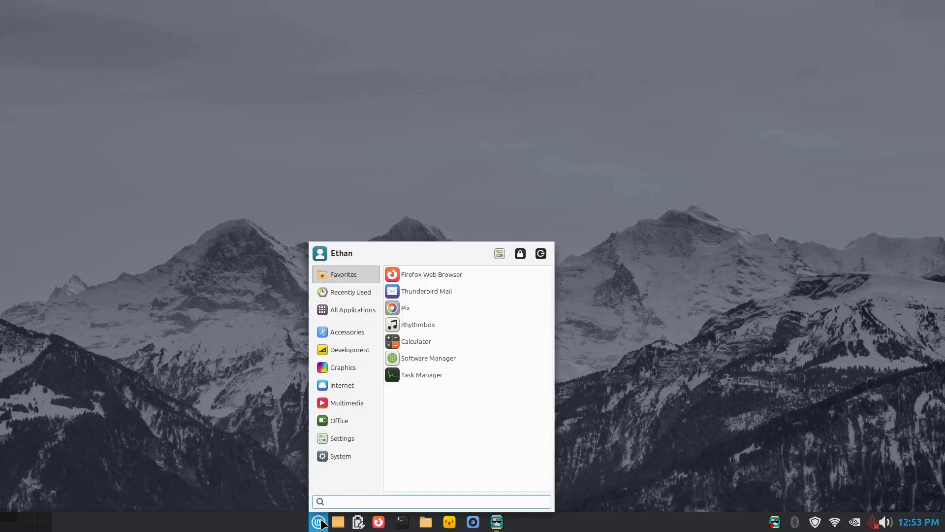
{"action": "left_click", "coordinate": [409, 275]}
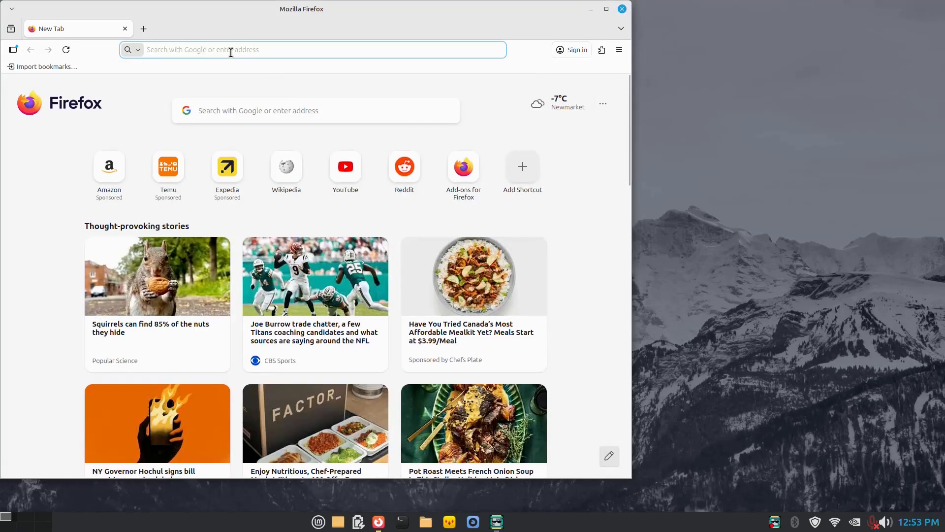
{"action": "type", "text": "lin"}
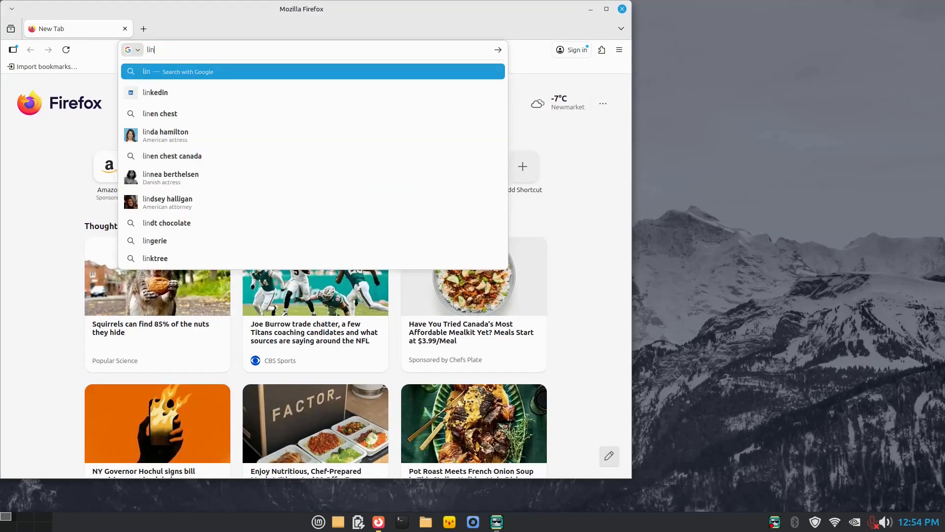
{"action": "type", "text": "uxm"}
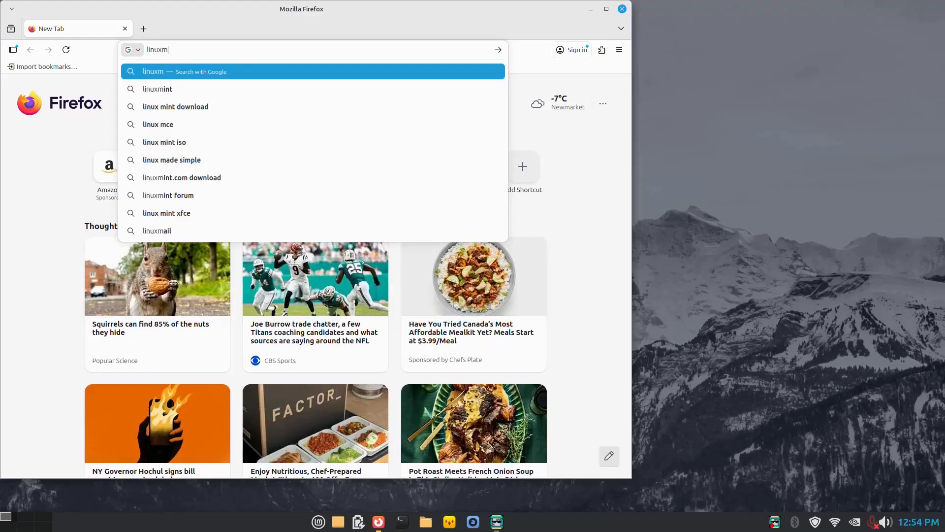
{"action": "type", "text": "int.com"}
{"action": "key", "text": "Return"}
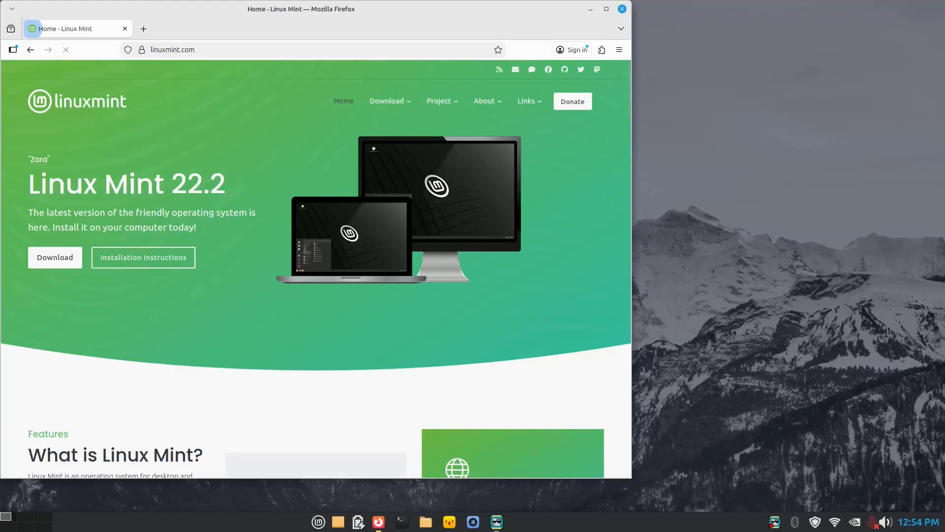
{"action": "left_click", "coordinate": [606, 9]}
{"action": "left_click", "coordinate": [203, 263]}
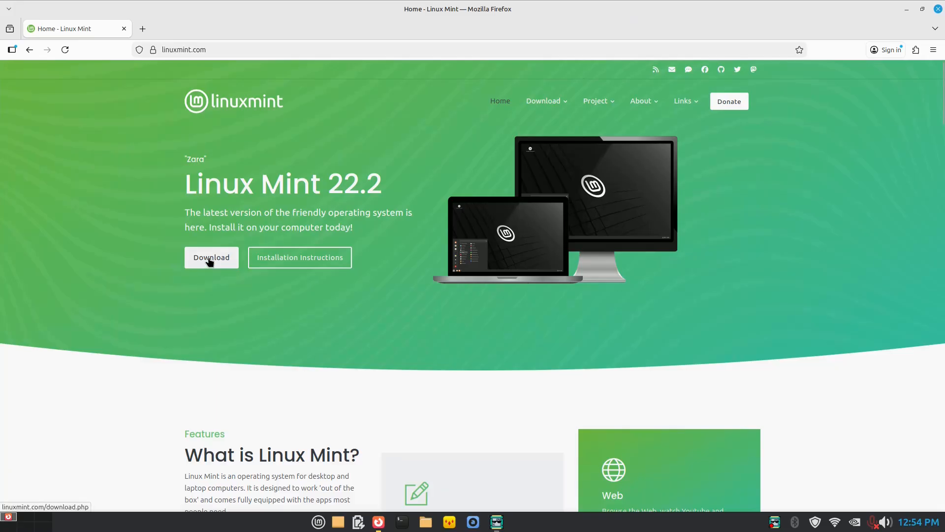
Examine the Cinnamon, Xfce and MATE editions offered on the download page and compare their descriptions.
{"action": "scroll", "coordinate": [655, 286], "scroll_direction": "down", "scroll_amount": 5}
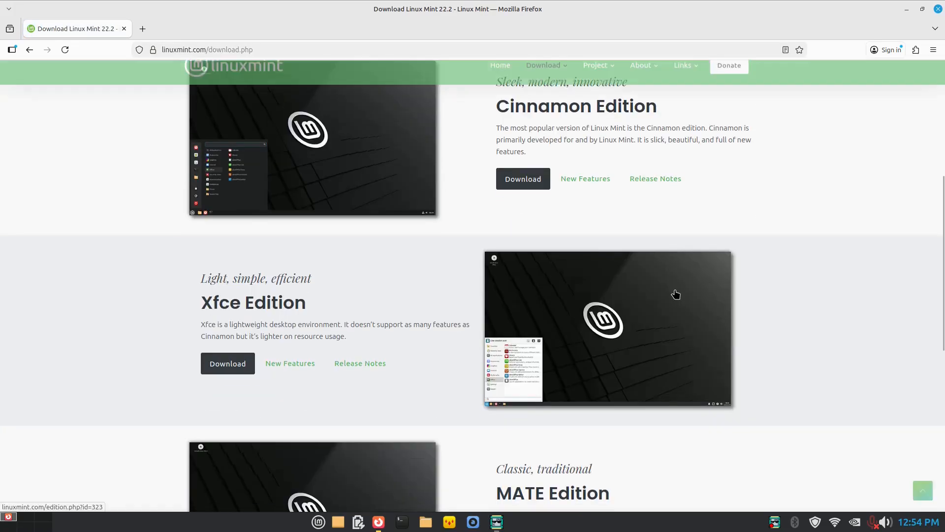
{"action": "scroll", "coordinate": [675, 293], "scroll_direction": "up", "scroll_amount": 3}
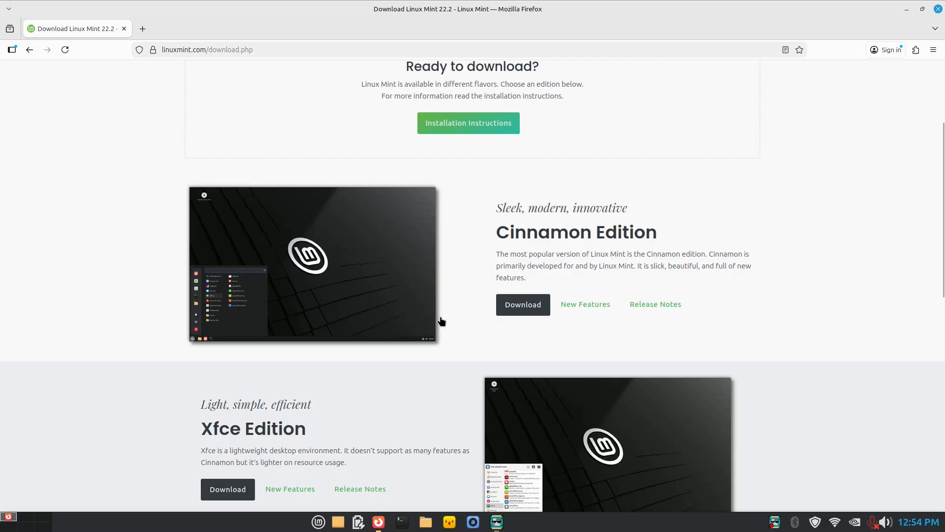
{"action": "scroll", "coordinate": [726, 259], "scroll_direction": "down", "scroll_amount": 2}
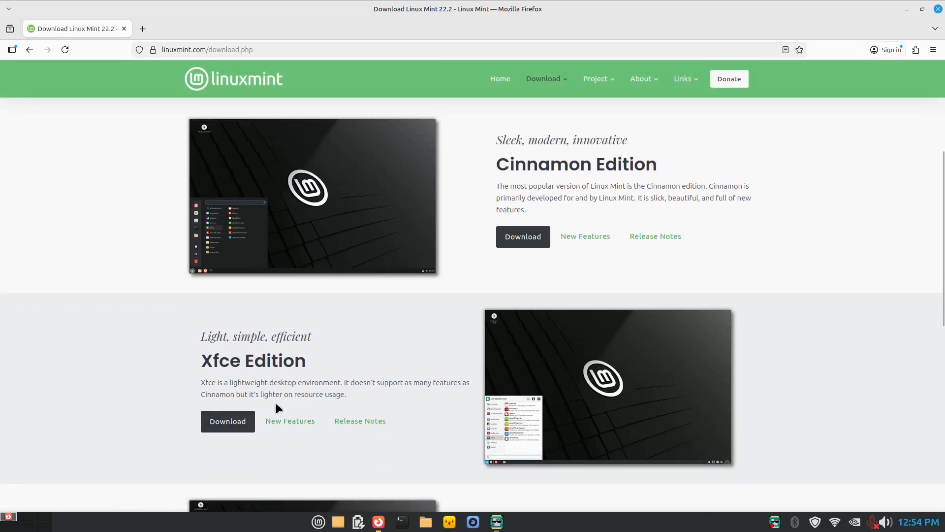
{"action": "scroll", "coordinate": [332, 384], "scroll_direction": "down", "scroll_amount": 1}
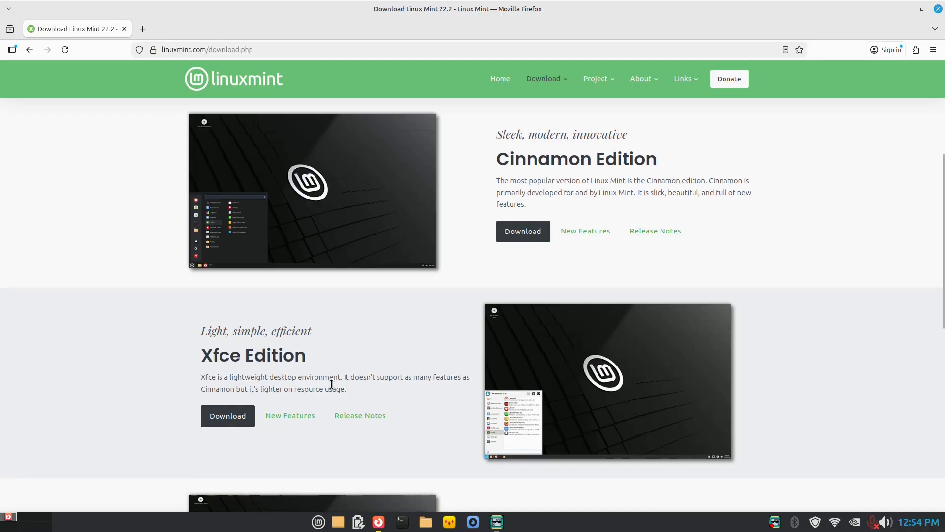
{"action": "scroll", "coordinate": [332, 384], "scroll_direction": "down", "scroll_amount": 3}
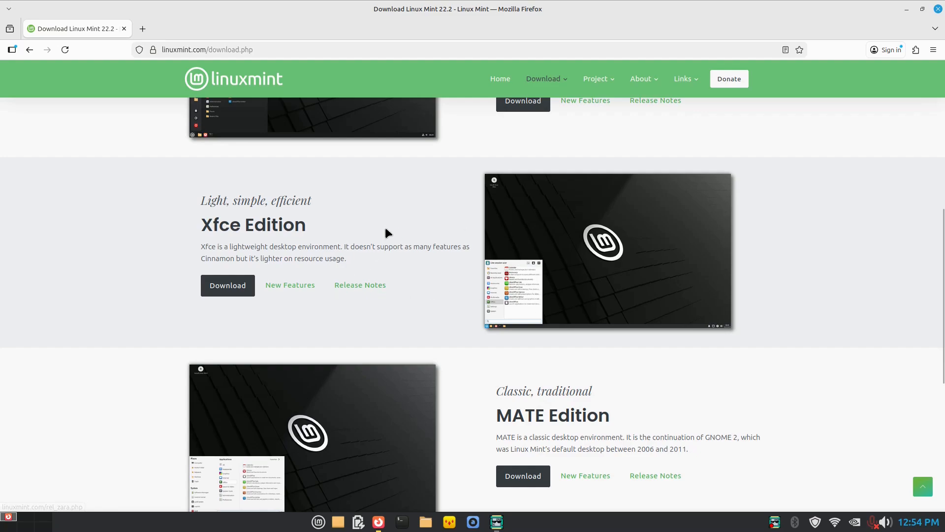
{"action": "scroll", "coordinate": [341, 422], "scroll_direction": "down", "scroll_amount": 3}
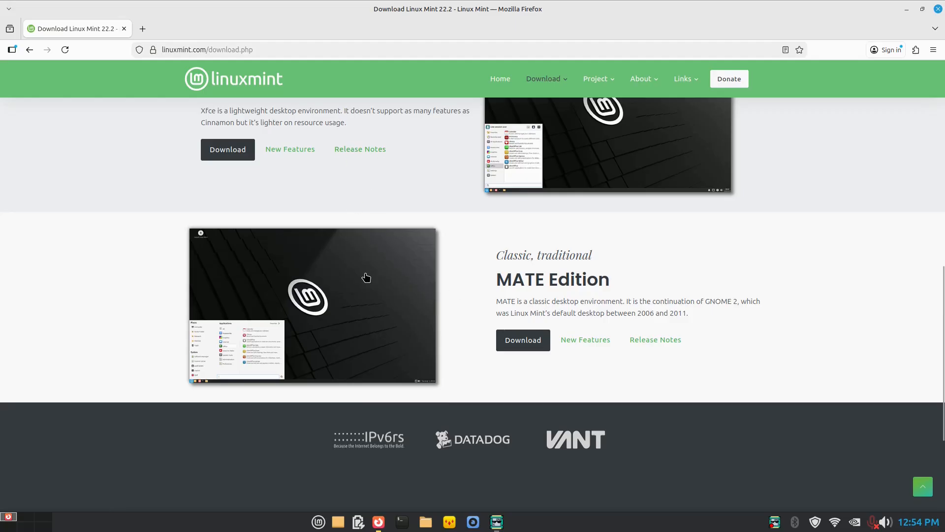
{"action": "scroll", "coordinate": [371, 288], "scroll_direction": "up", "scroll_amount": 3}
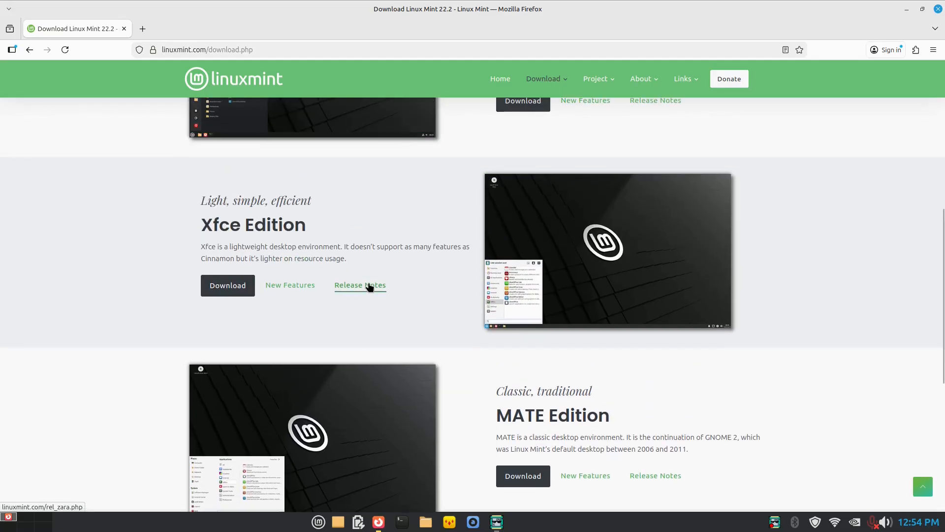
{"action": "scroll", "coordinate": [367, 320], "scroll_direction": "up", "scroll_amount": 3}
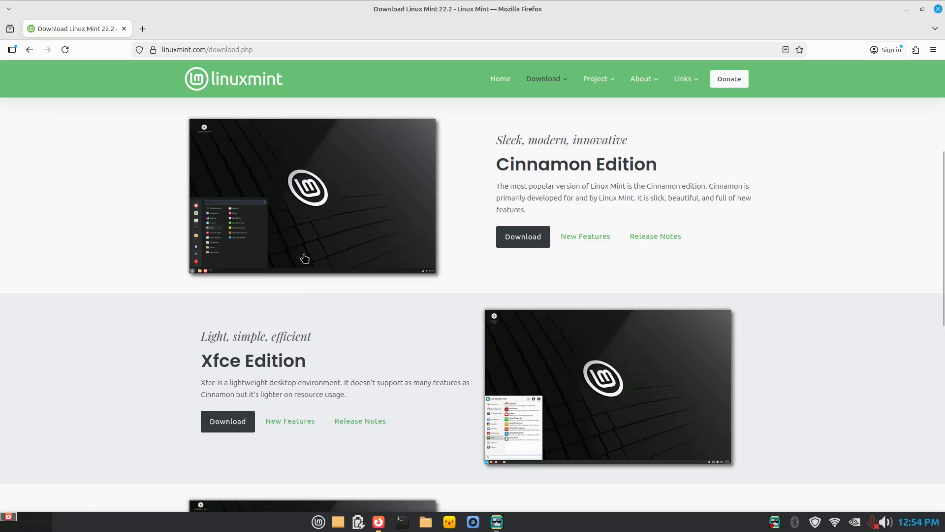
{"action": "scroll", "coordinate": [304, 295], "scroll_direction": "down", "scroll_amount": 3}
{"action": "scroll", "coordinate": [304, 335], "scroll_direction": "up", "scroll_amount": 3}
Run top in a new terminal, maximize it to inspect the total and used memory, then close the terminal.
{"action": "left_click", "coordinate": [407, 517]}
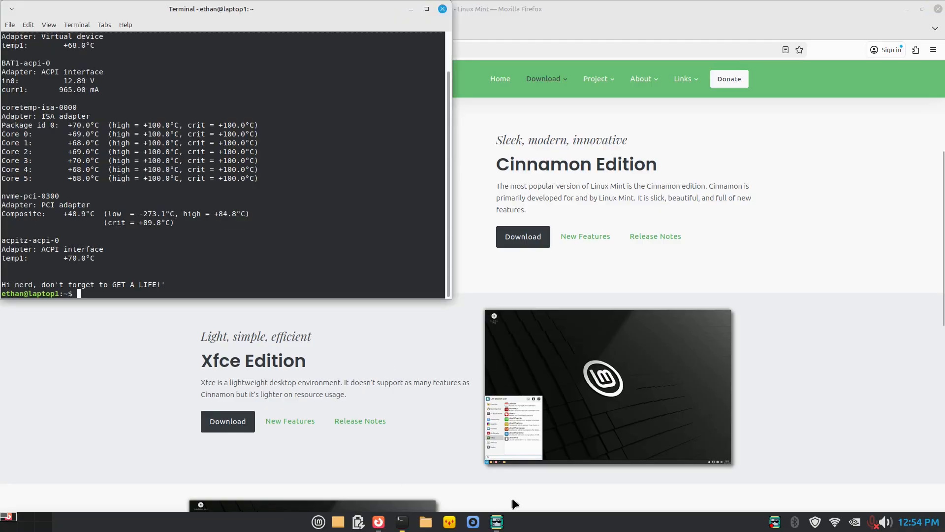
{"action": "type", "text": "ne"}
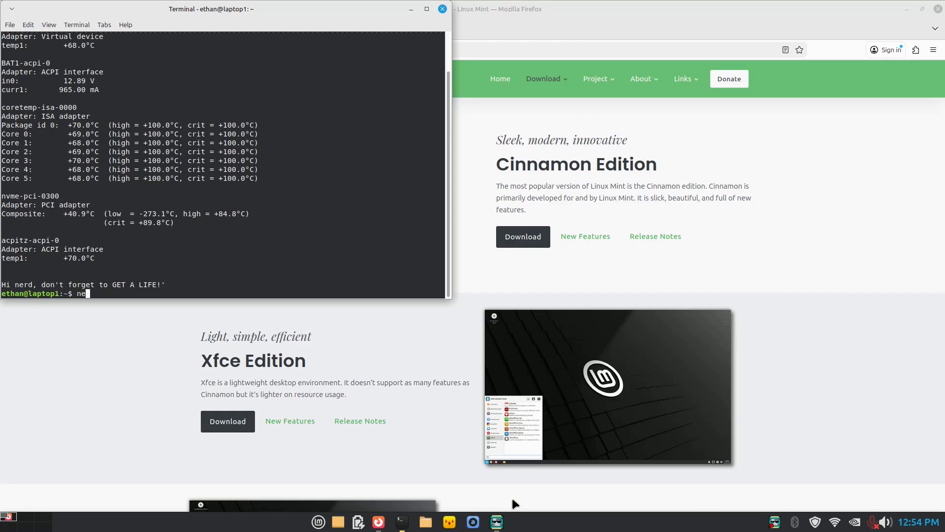
{"action": "type", "text": "ofet"}
{"action": "key", "text": "BackSpace"}
{"action": "key", "text": "BackSpace"}
{"action": "key", "text": "BackSpace"}
{"action": "key", "text": "BackSpace"}
{"action": "key", "text": "BackSpace"}
{"action": "key", "text": "BackSpace"}
{"action": "type", "text": "top"}
{"action": "key", "text": "Return"}
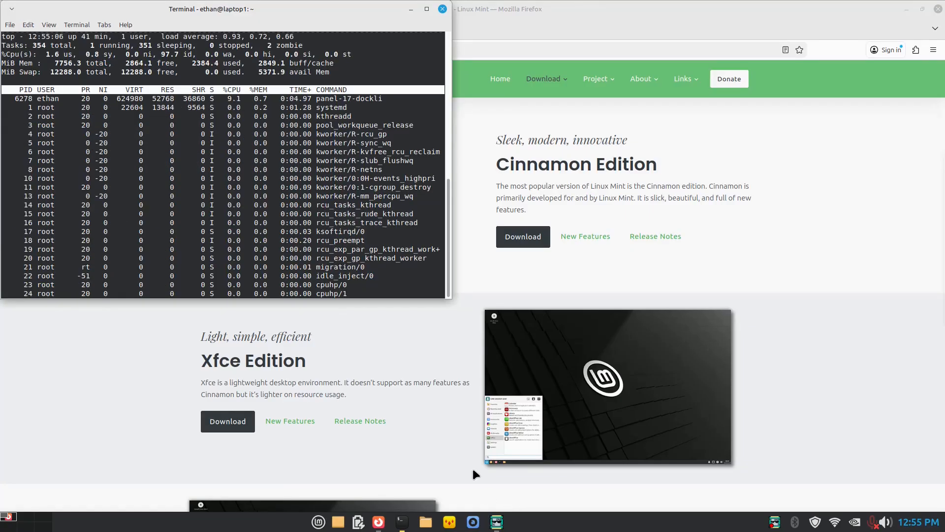
{"action": "left_click", "coordinate": [424, 7]}
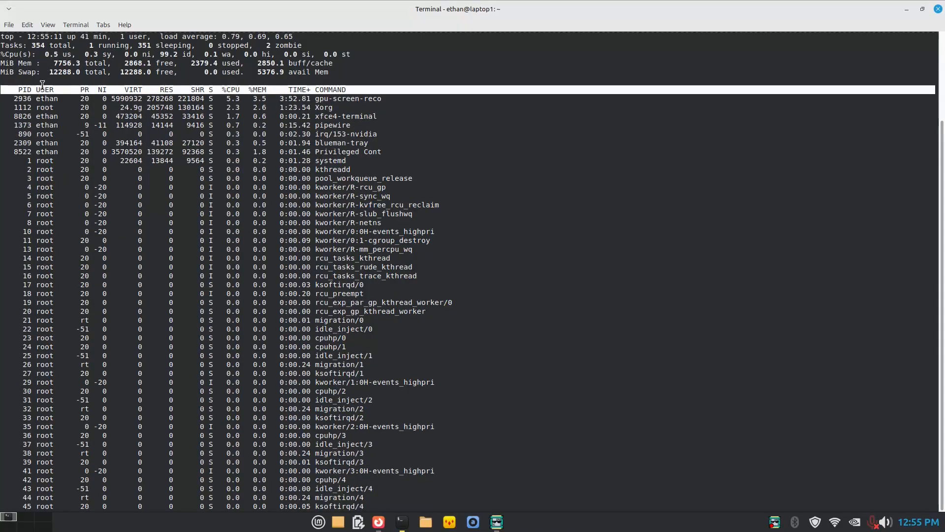
{"action": "left_click_drag", "start_coordinate": [52, 62], "coordinate": [72, 65]}
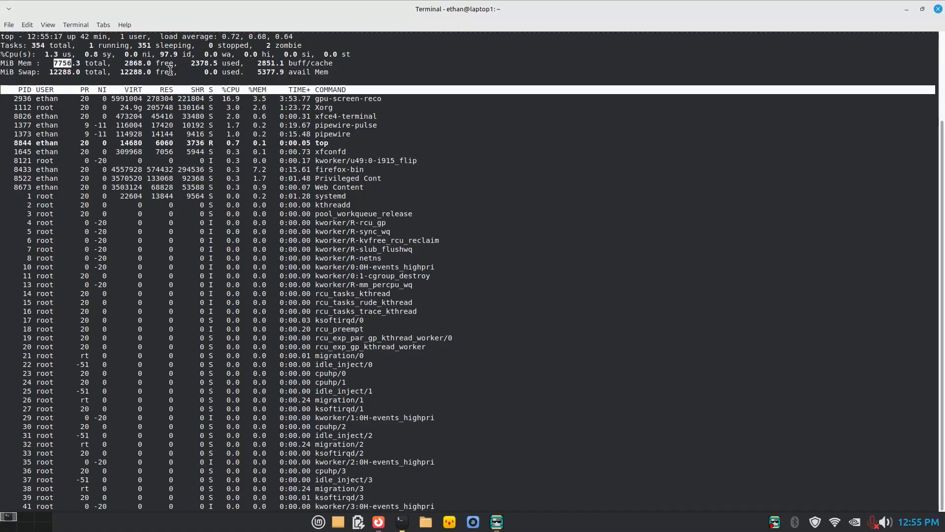
{"action": "left_click", "coordinate": [938, 9]}
{"action": "left_click", "coordinate": [498, 308]}
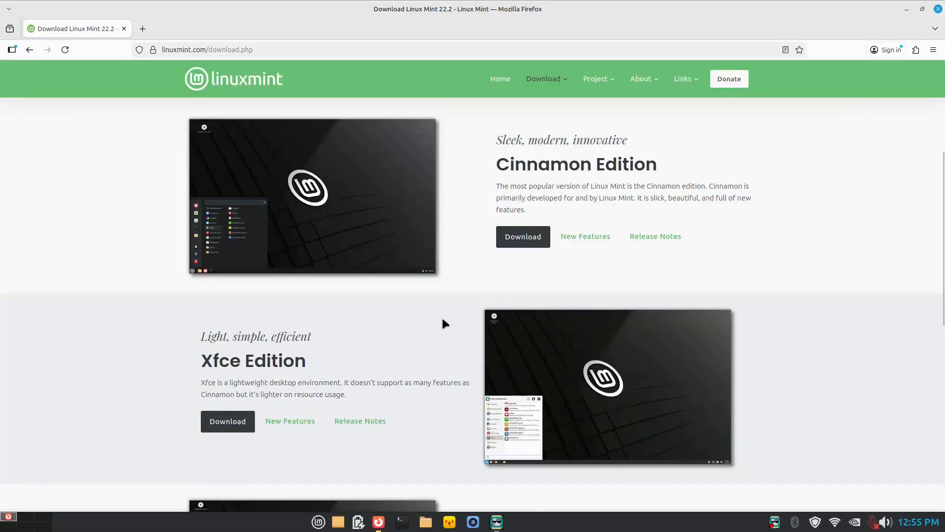
Run neofetch in a new terminal to review the system details, then close the terminal and Firefox.
{"action": "left_click", "coordinate": [402, 522]}
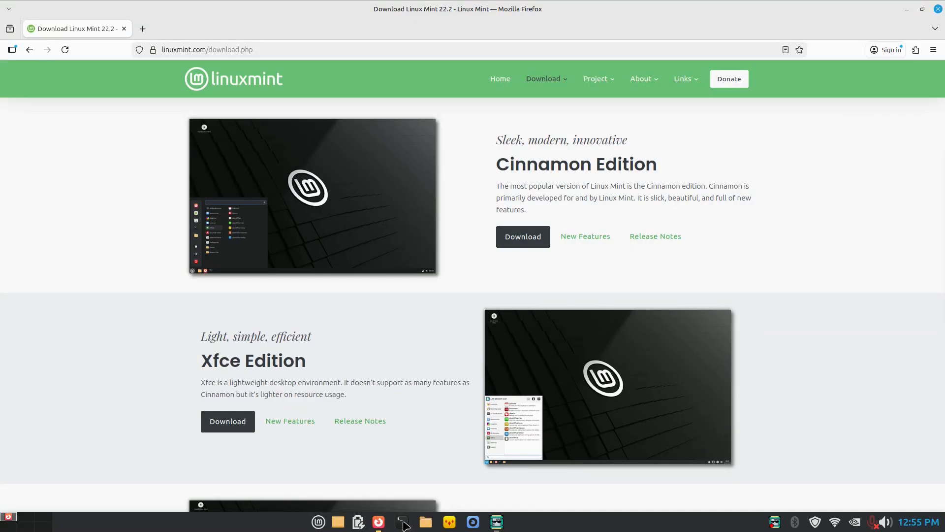
{"action": "type", "text": "neo"}
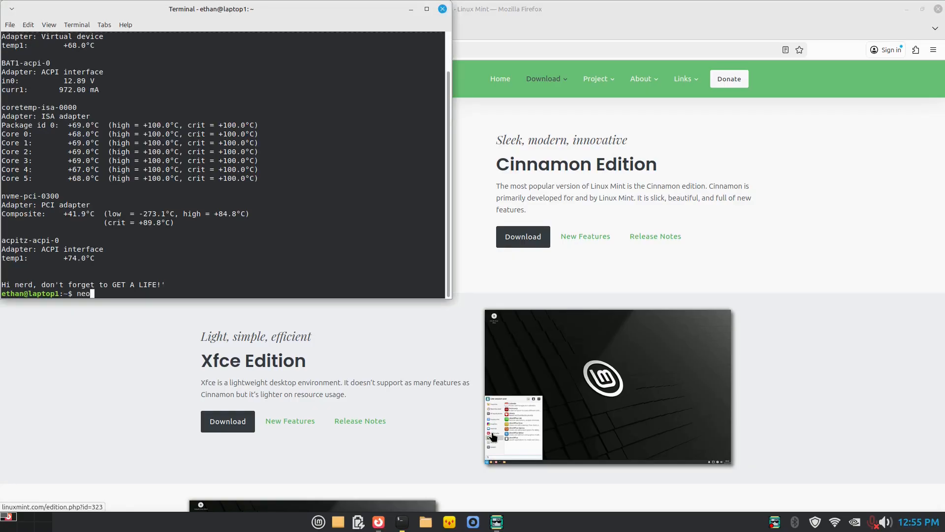
{"action": "type", "text": "fetch"}
{"action": "key", "text": "Return"}
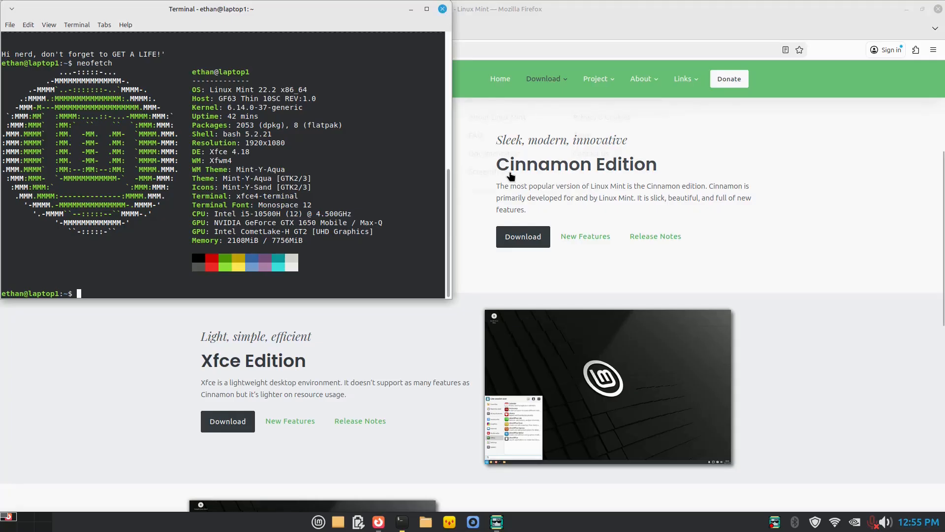
{"action": "left_click", "coordinate": [443, 9]}
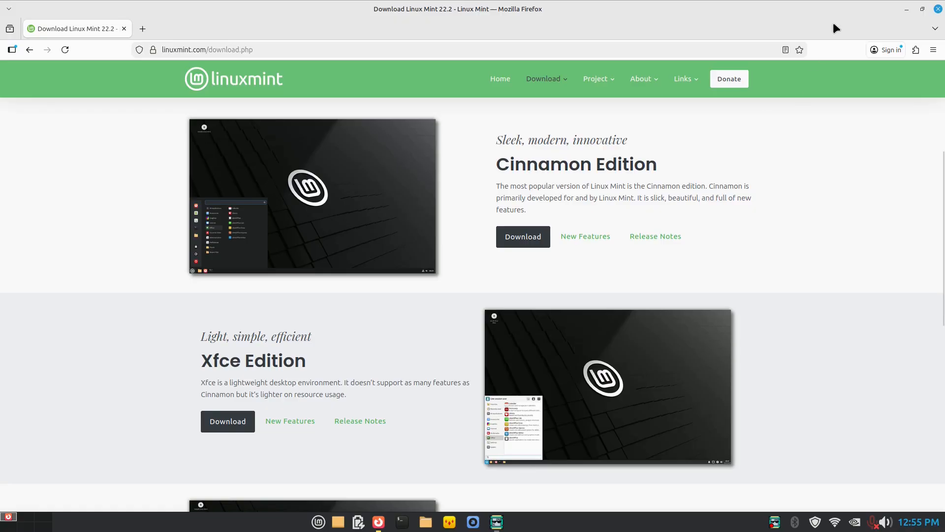
{"action": "left_click", "coordinate": [938, 9]}
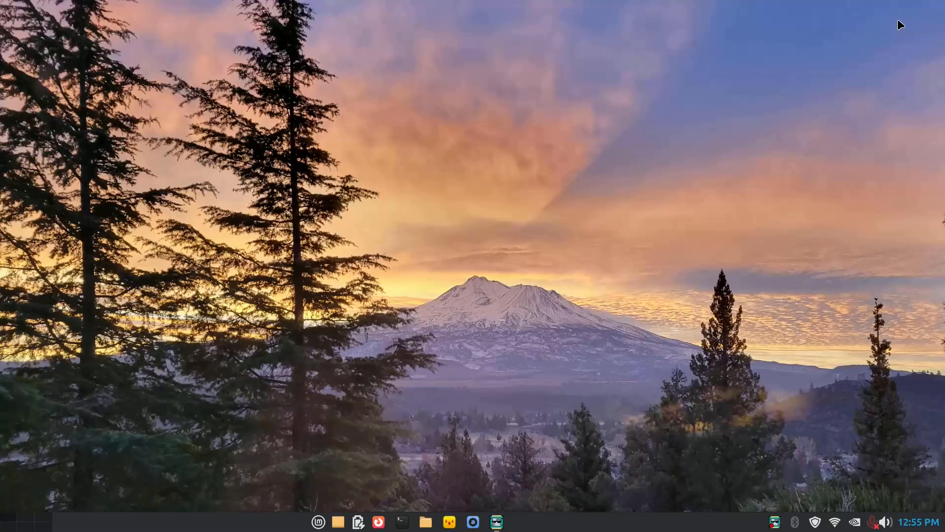